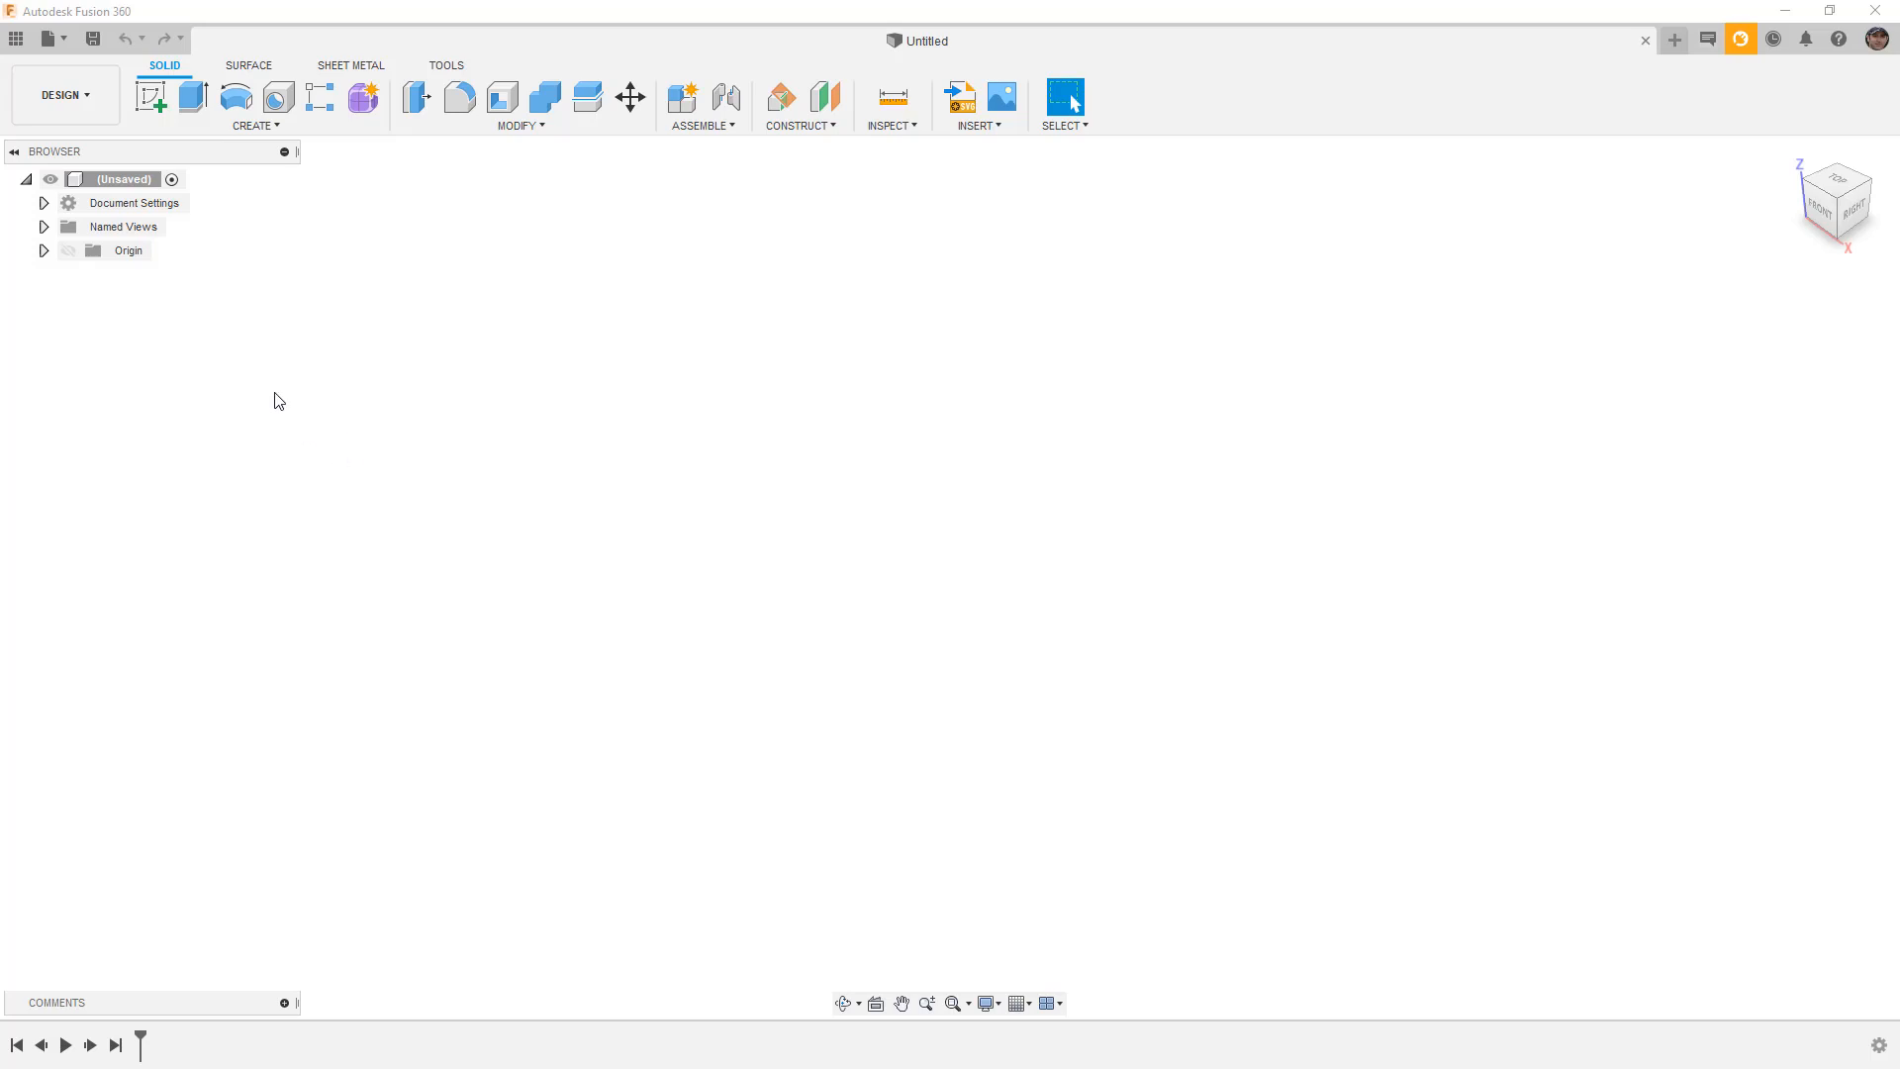
# Browse to the PCB Series project's Library folder, then create a new electronics library.
pyautogui.click(16, 39)
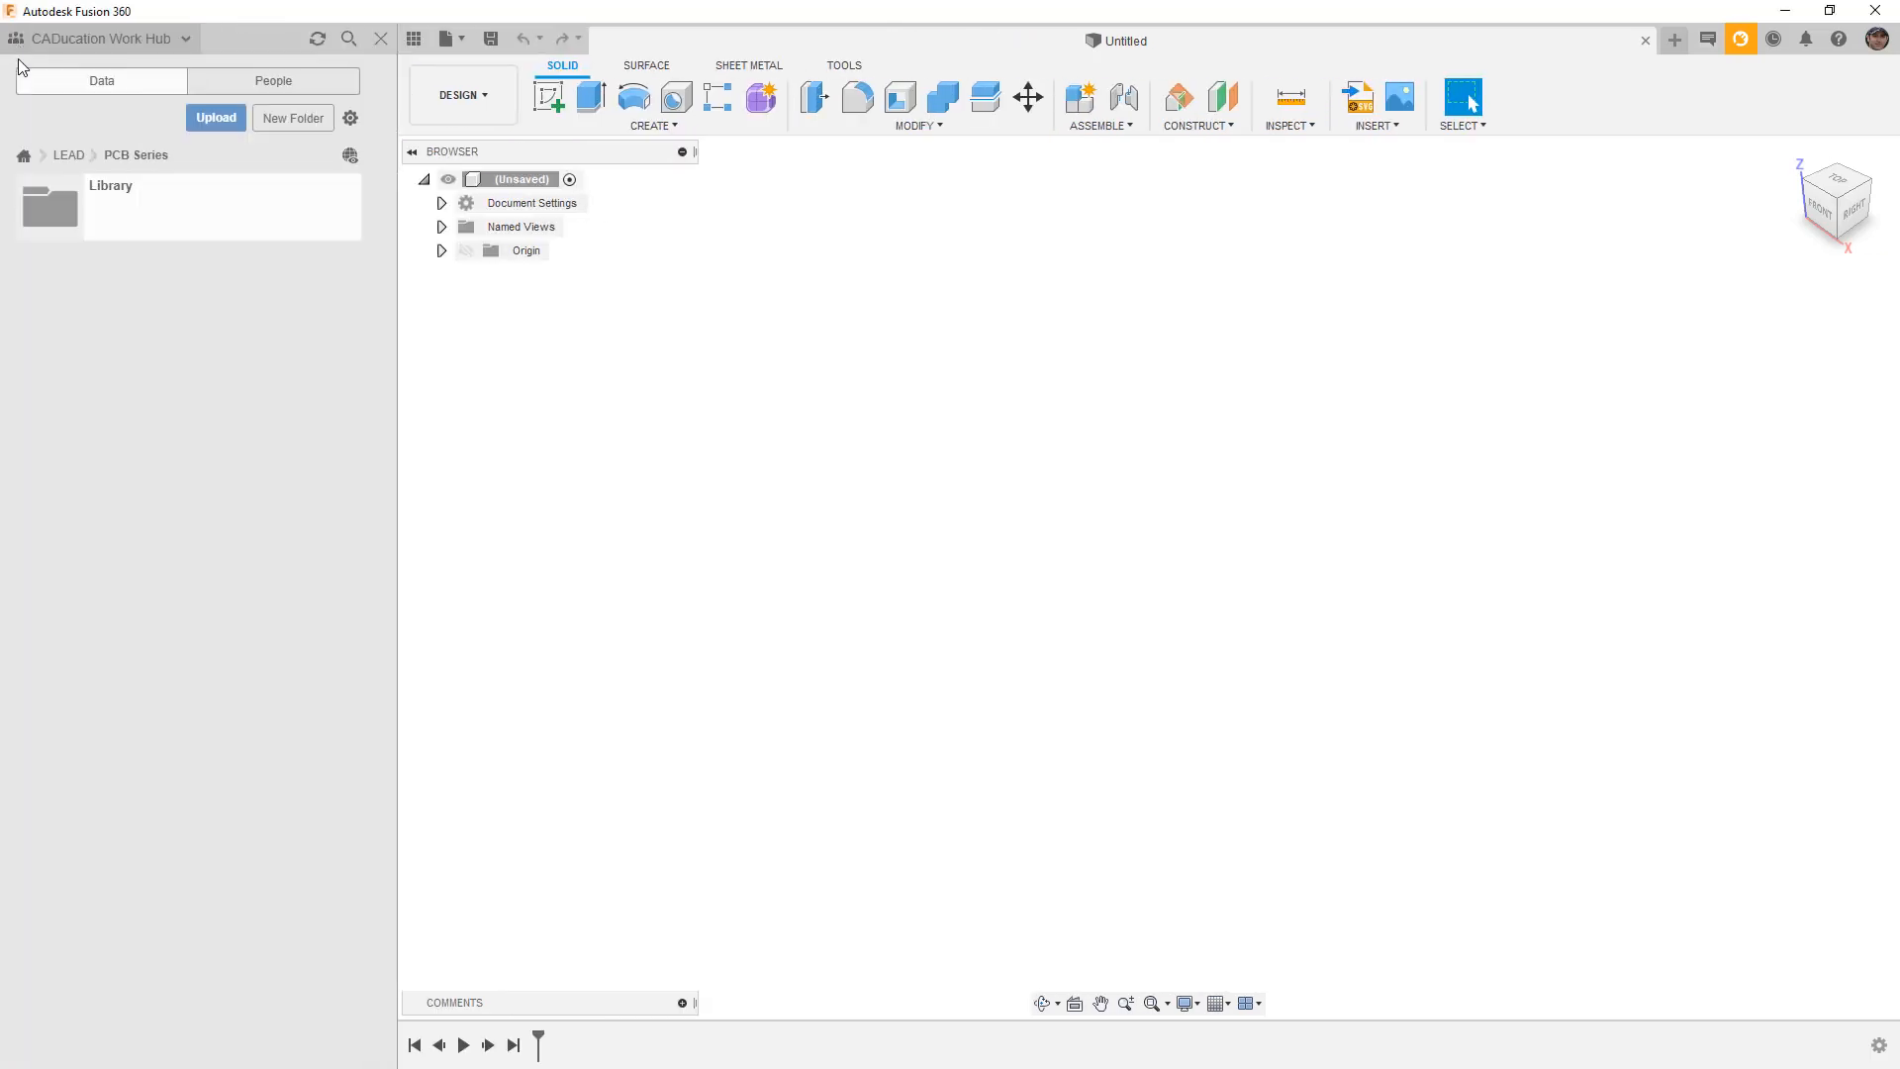
pyautogui.doubleClick(114, 201)
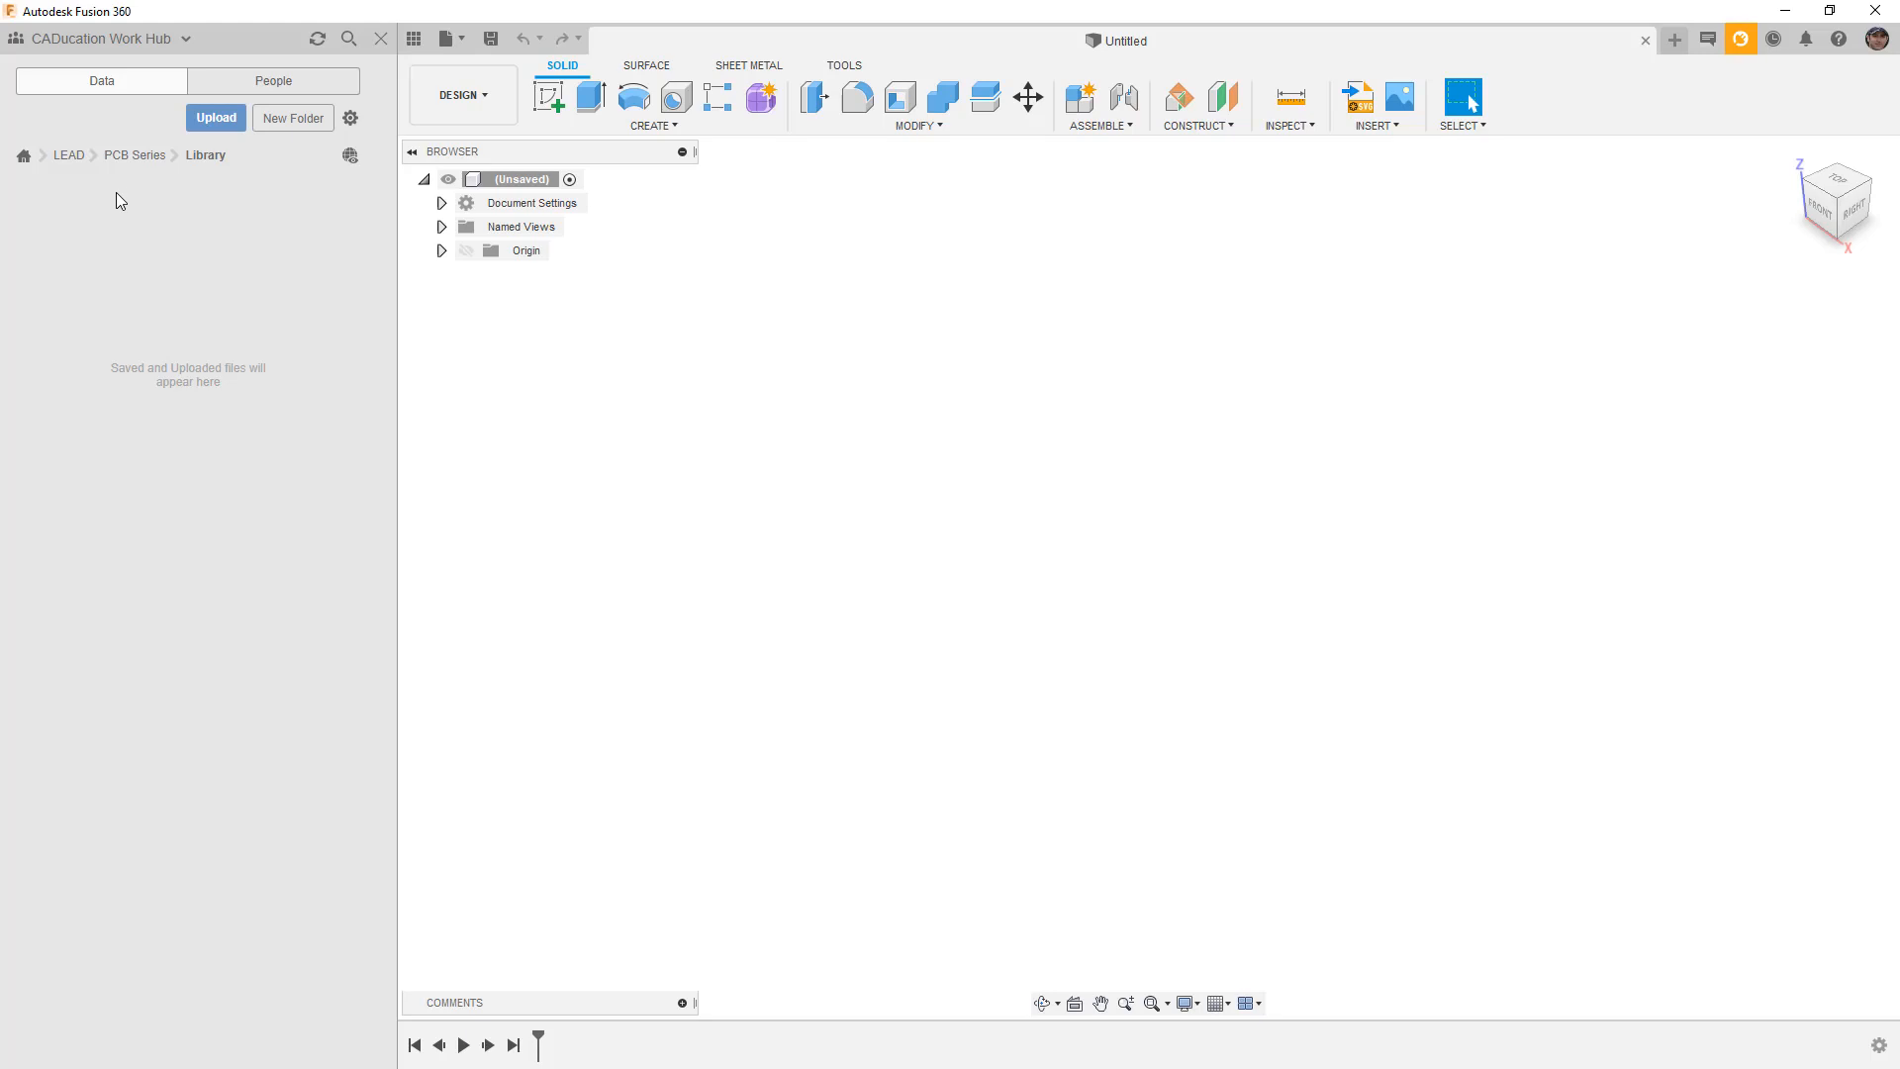
pyautogui.click(413, 39)
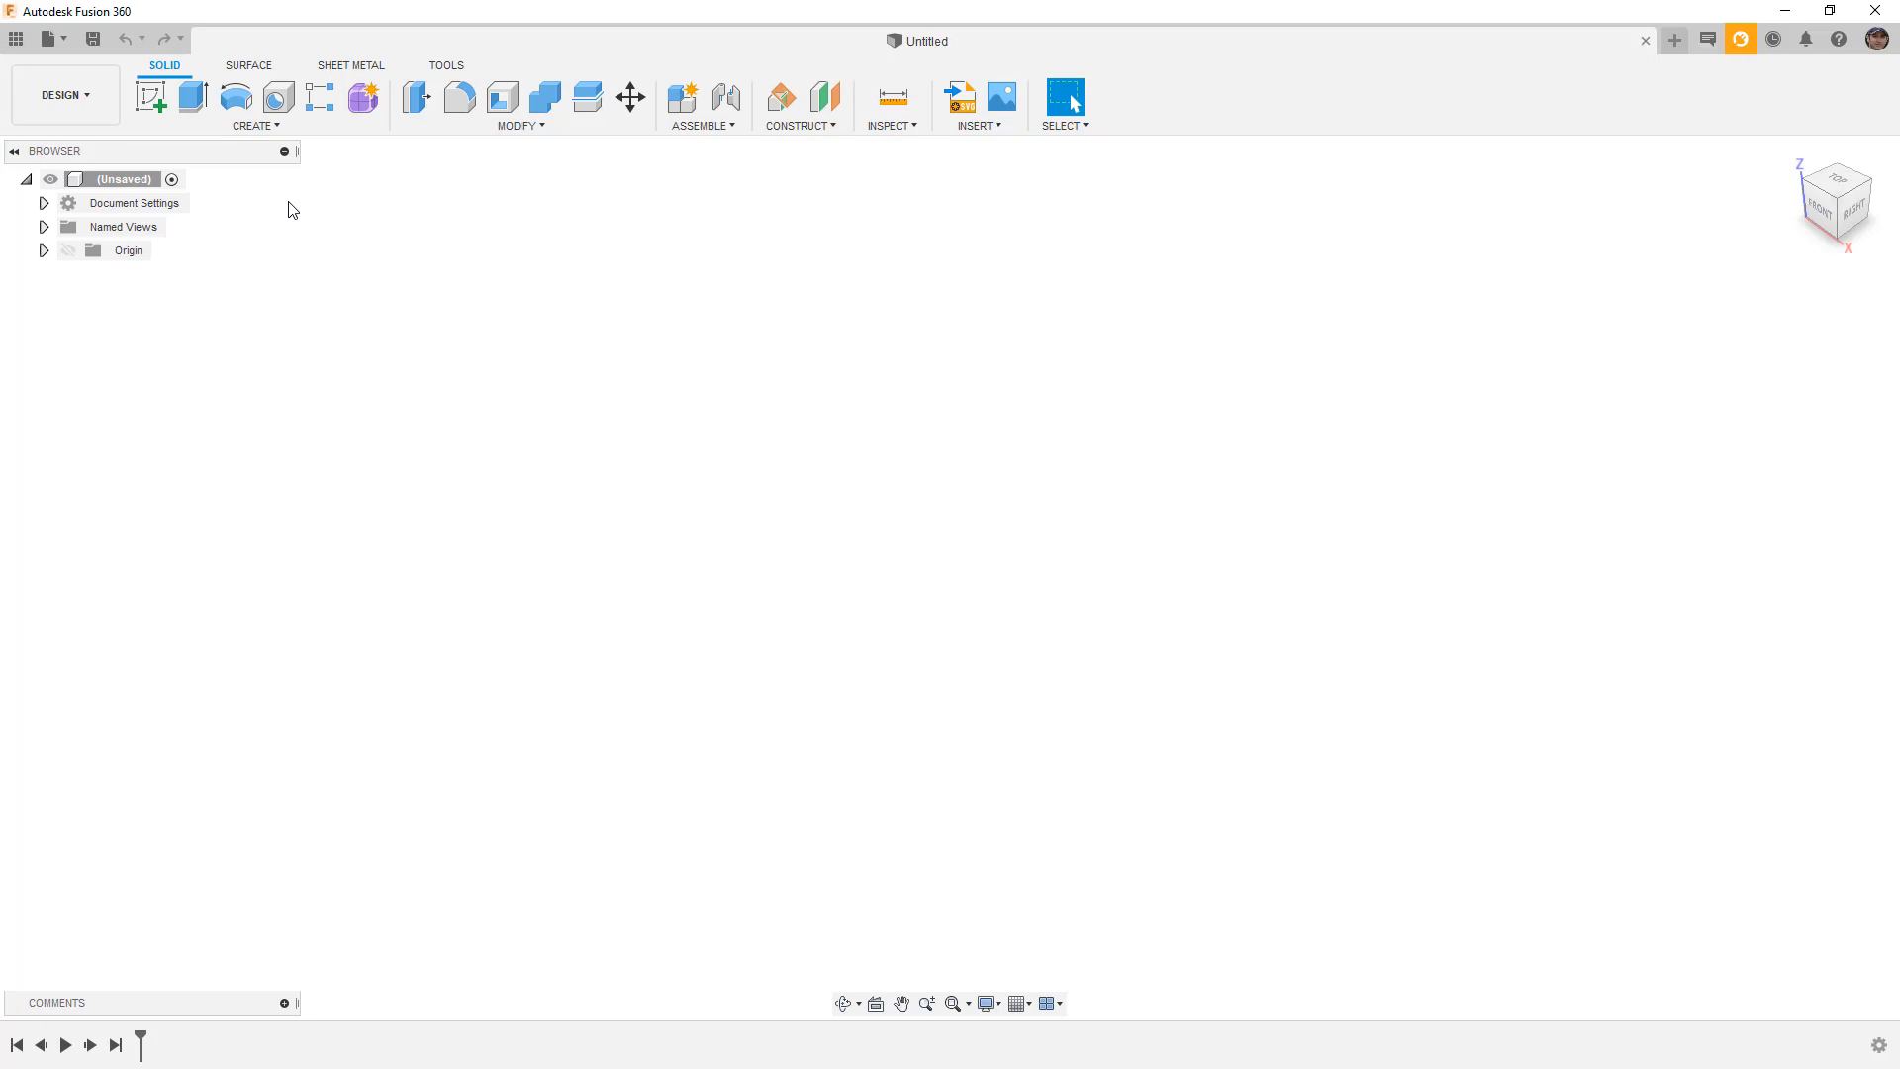
pyautogui.click(65, 38)
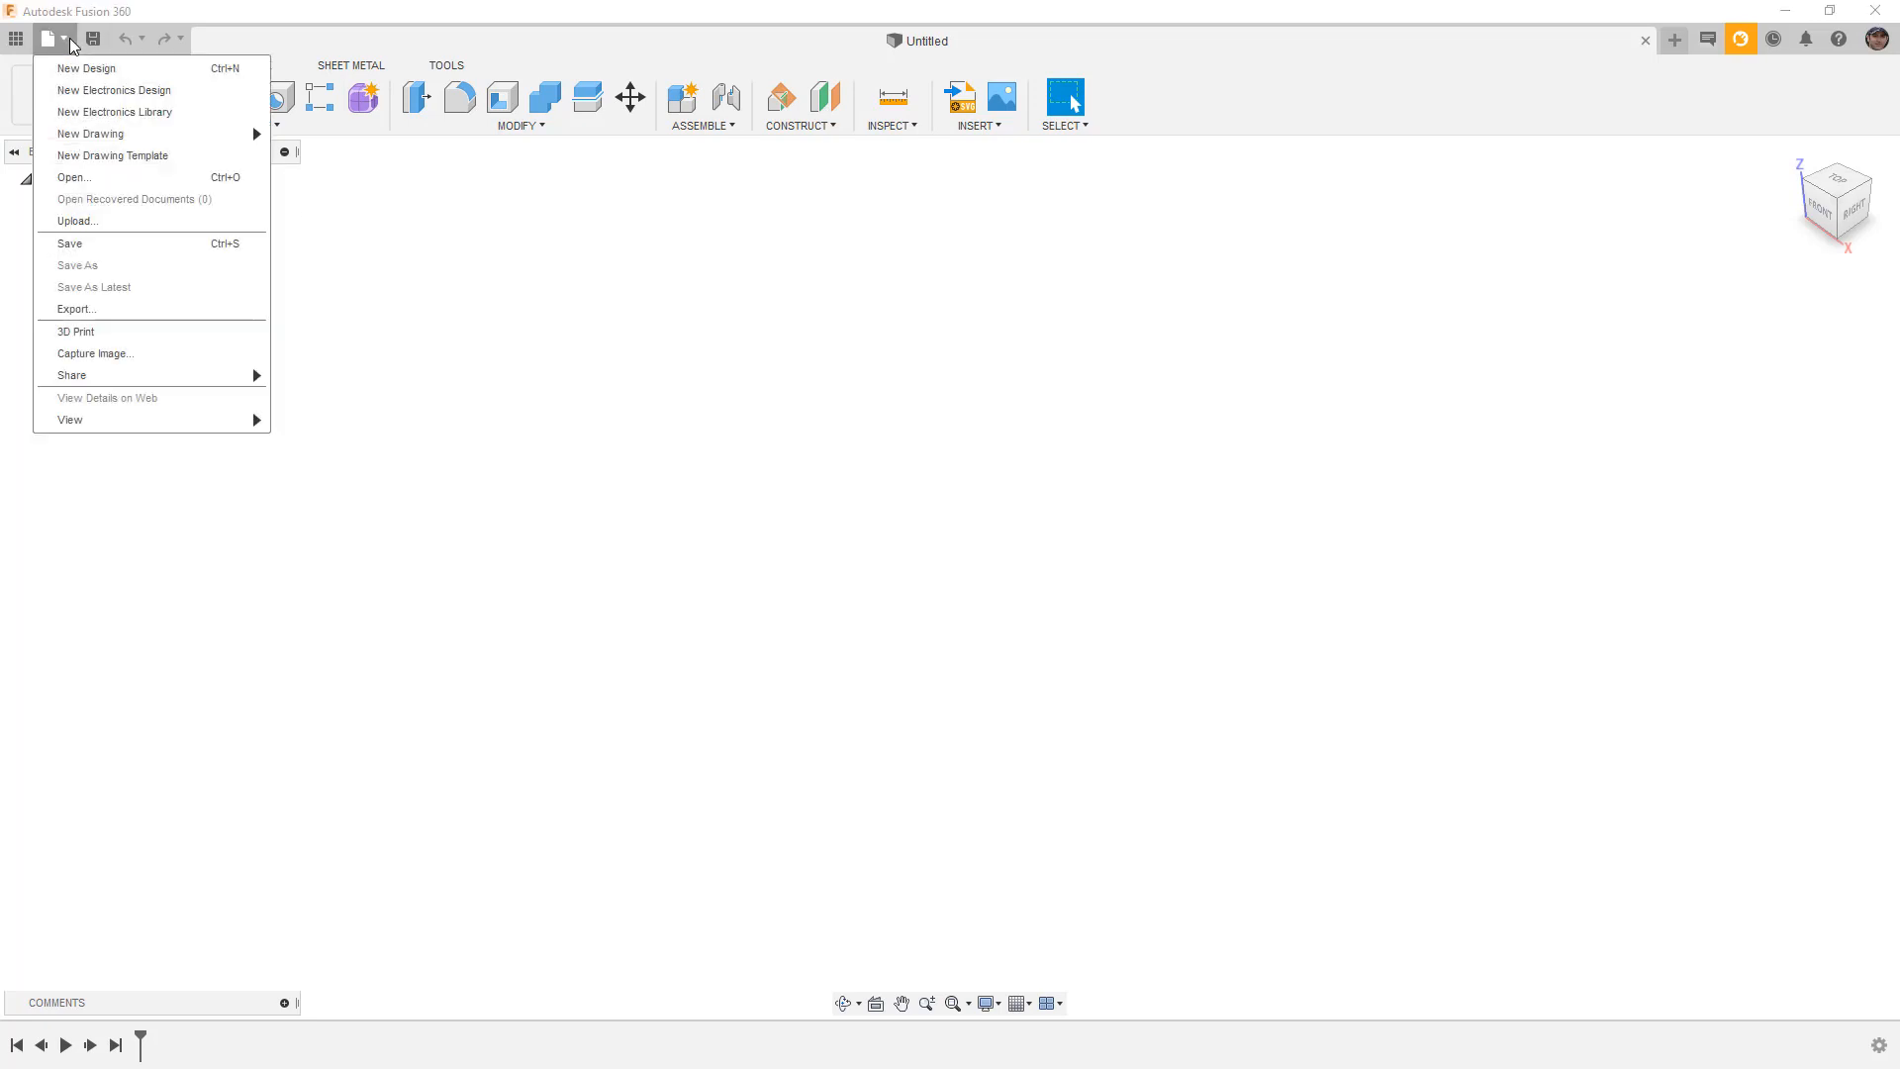
pyautogui.click(135, 113)
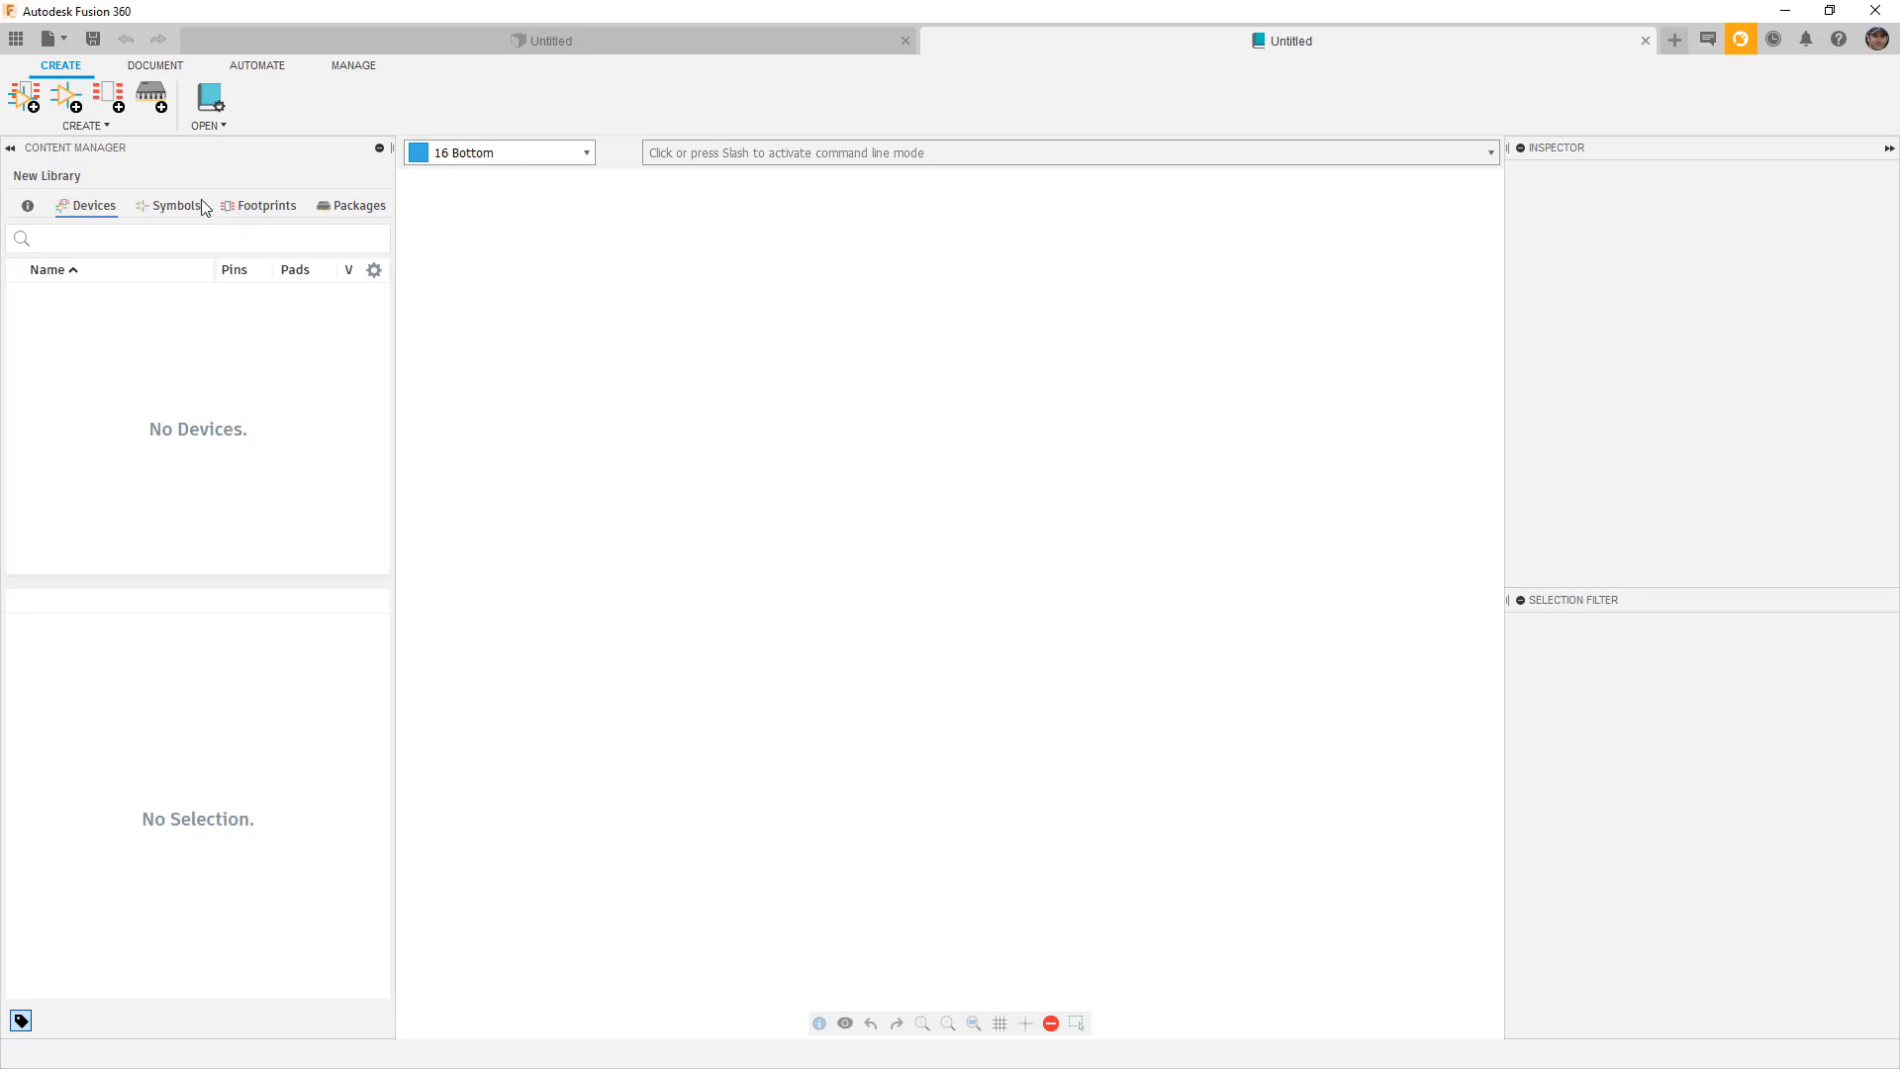
# Save the library, prefixing its name with 'LEAD' so it reads 'LEAD Library'.
pyautogui.click(93, 38)
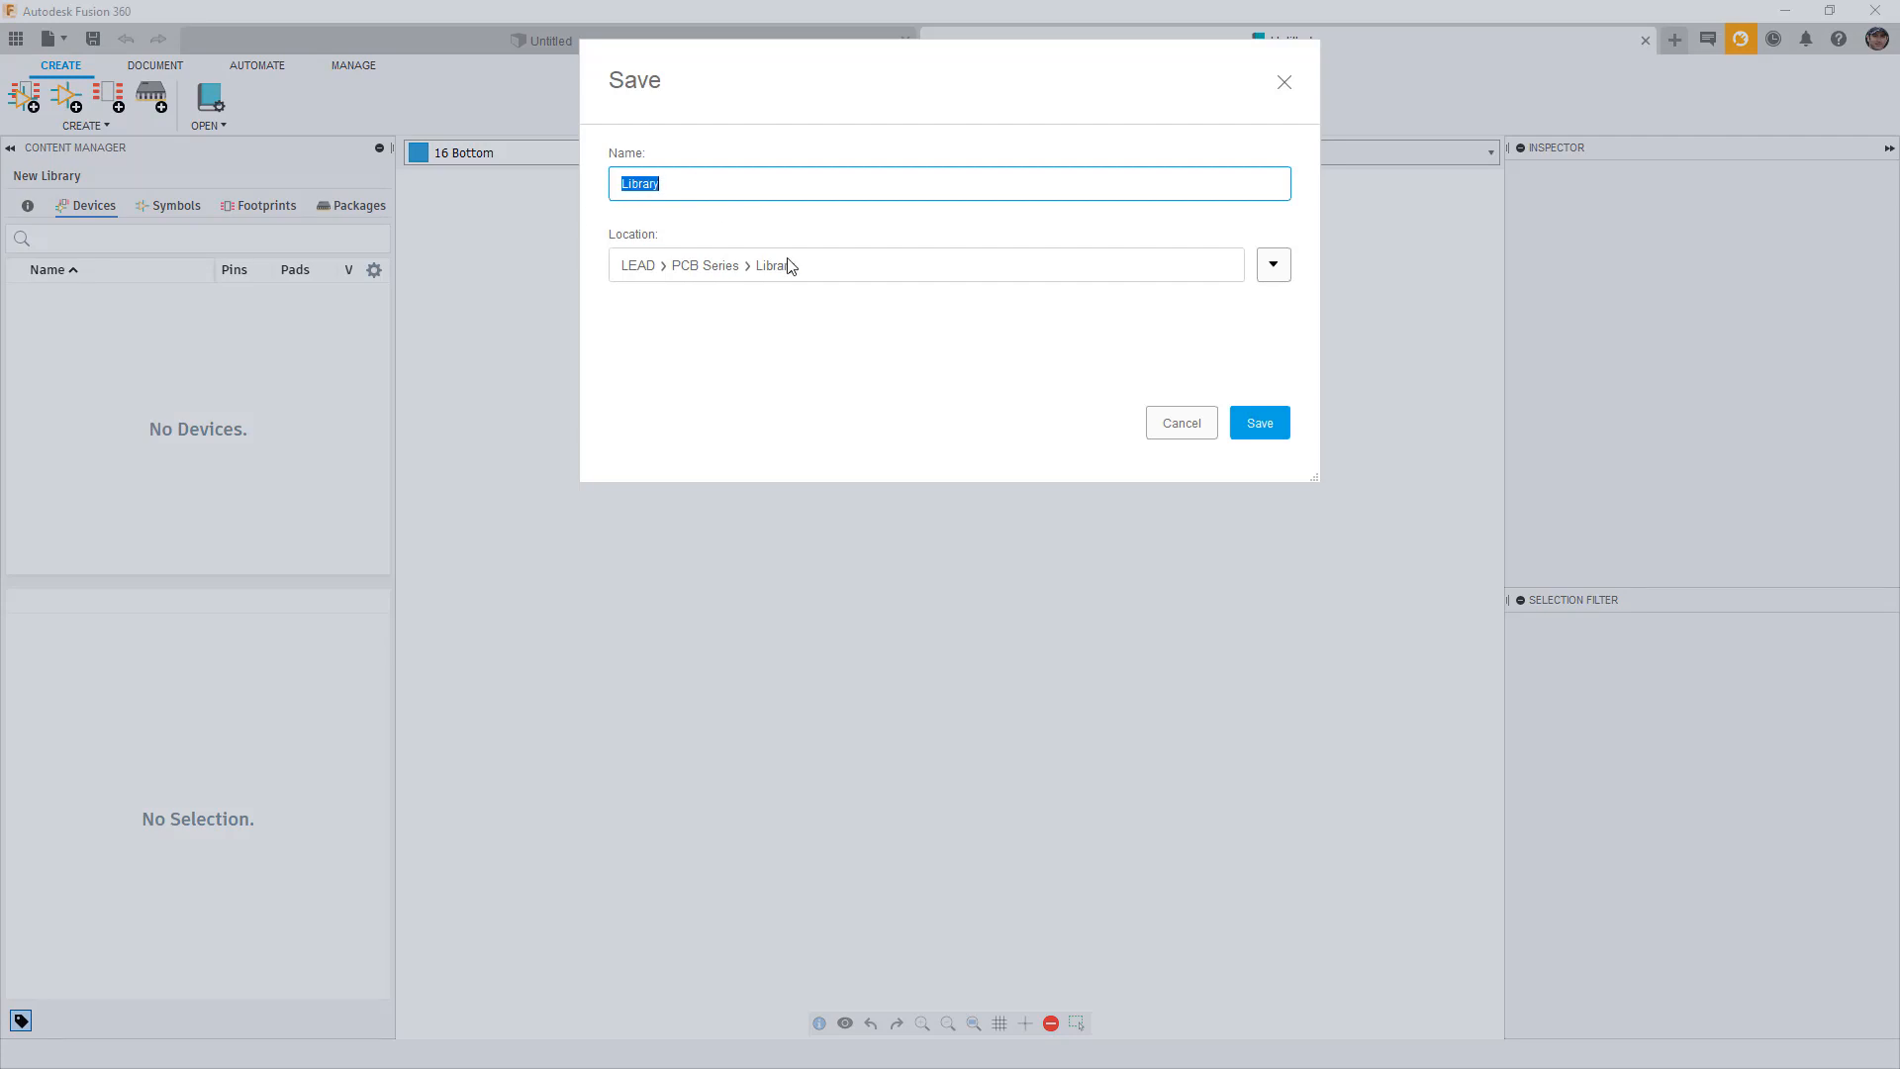
pyautogui.click(624, 185)
pyautogui.write('LEAD')
pyautogui.click(1261, 423)
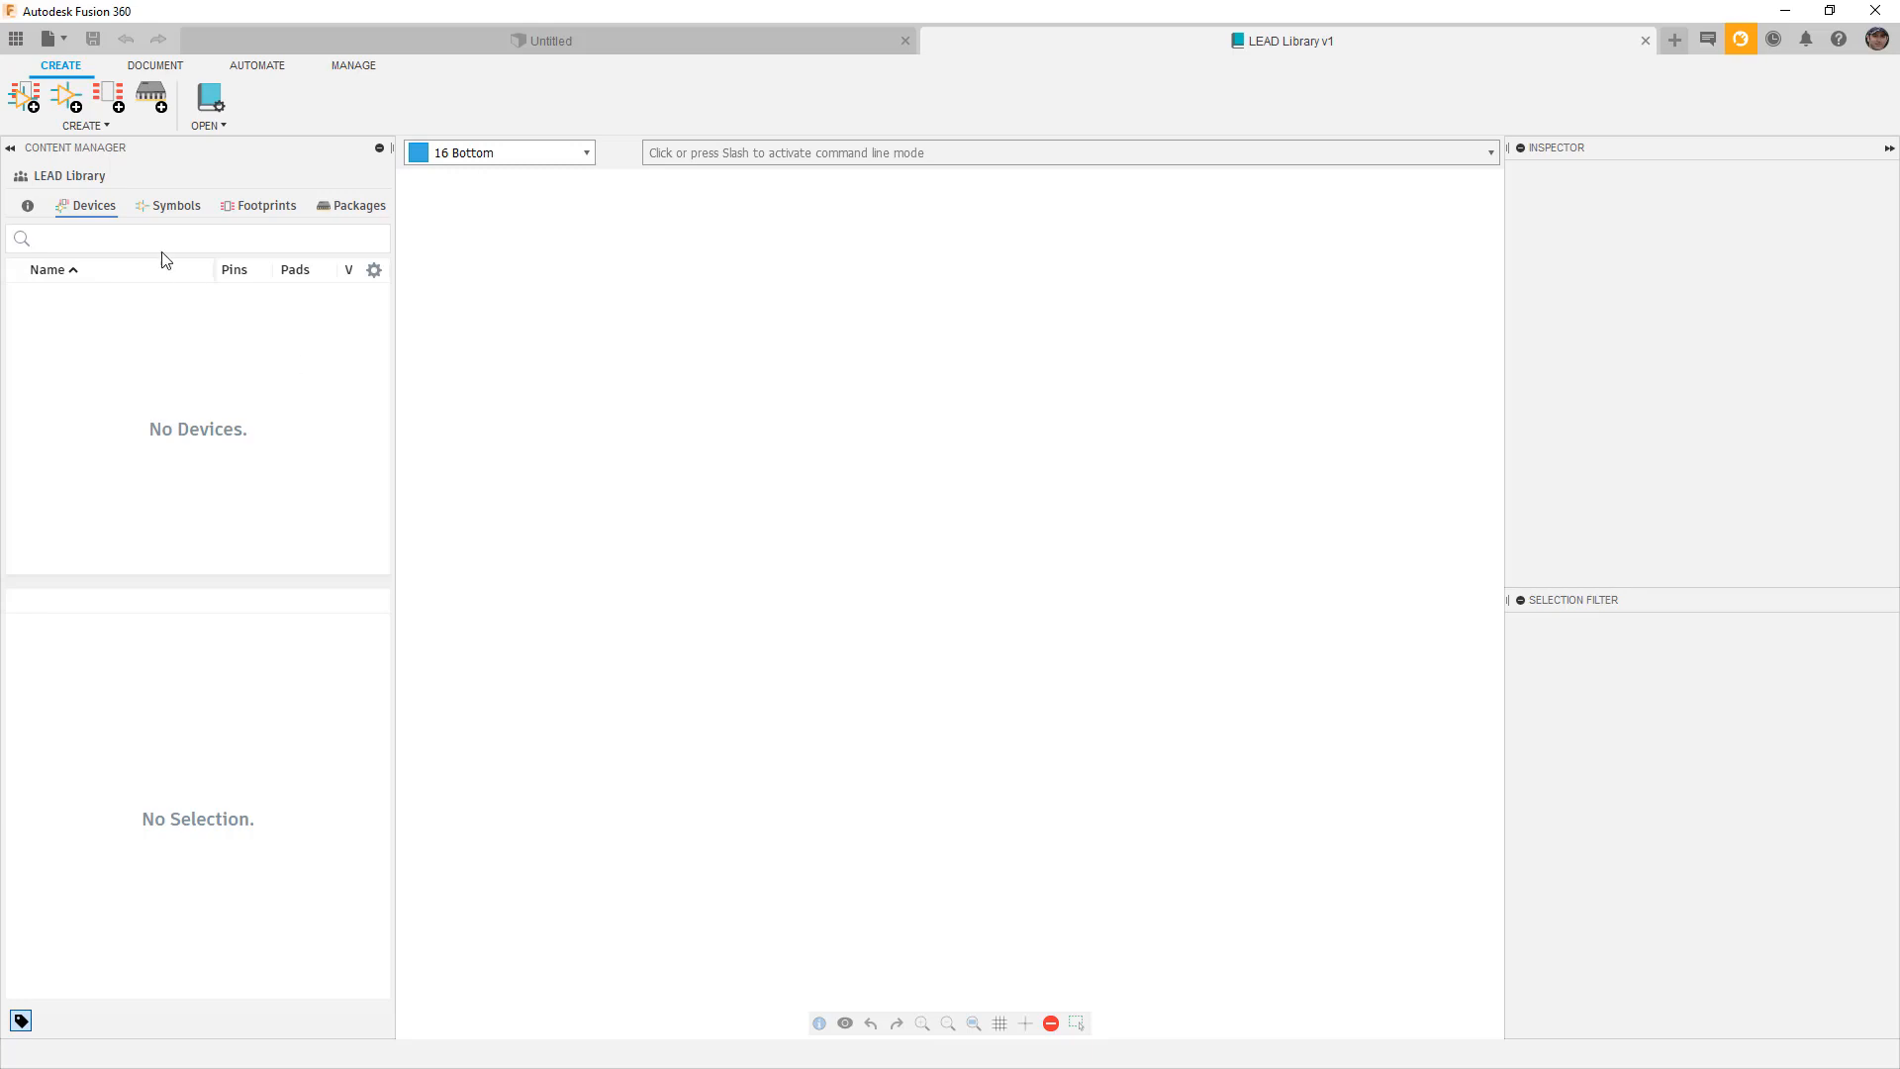
# Create the device 1206_CHIP_RESISTOR, fixing the typed name's underscores, and widen the device panel.
pyautogui.click(33, 99)
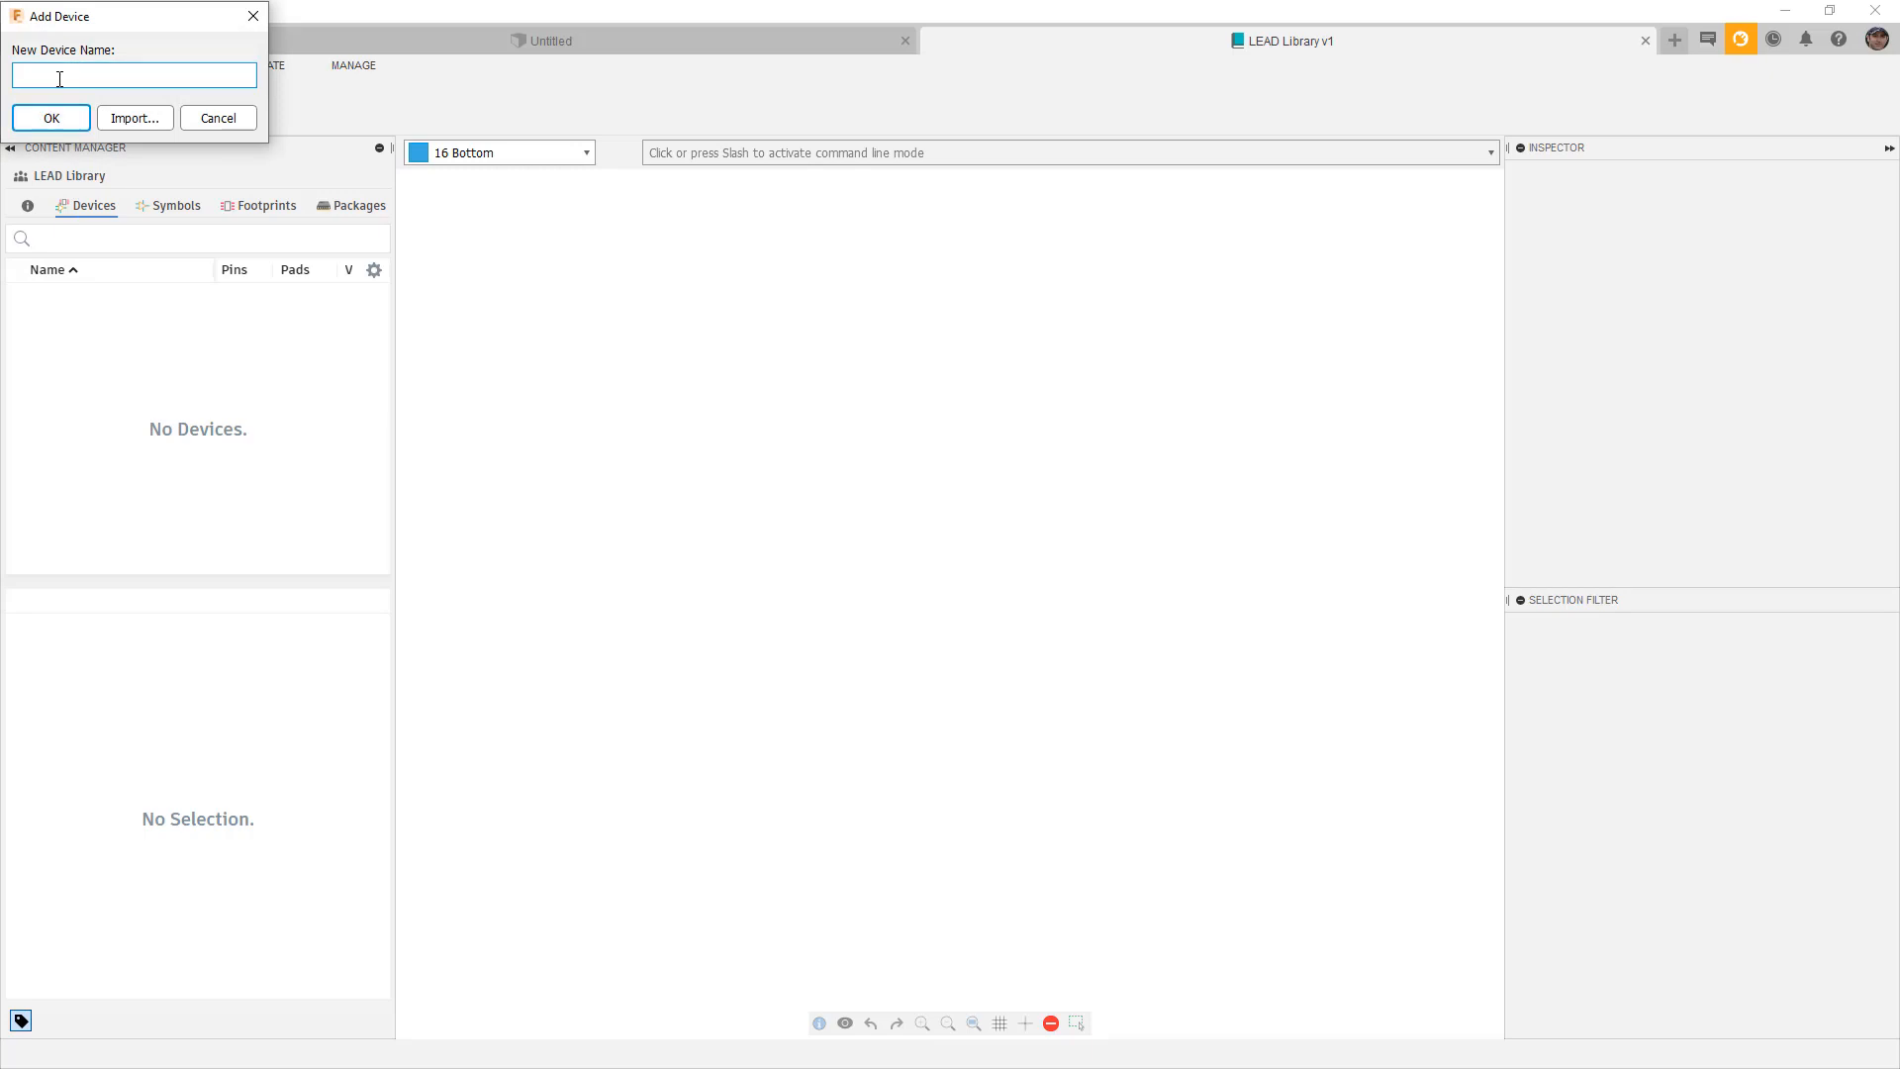
pyautogui.write('1206CHIPRESITOR')
pyautogui.click(53, 77)
pyautogui.write('_')
pyautogui.click(83, 76)
pyautogui.write('_RESISTOR')
pyautogui.click(52, 118)
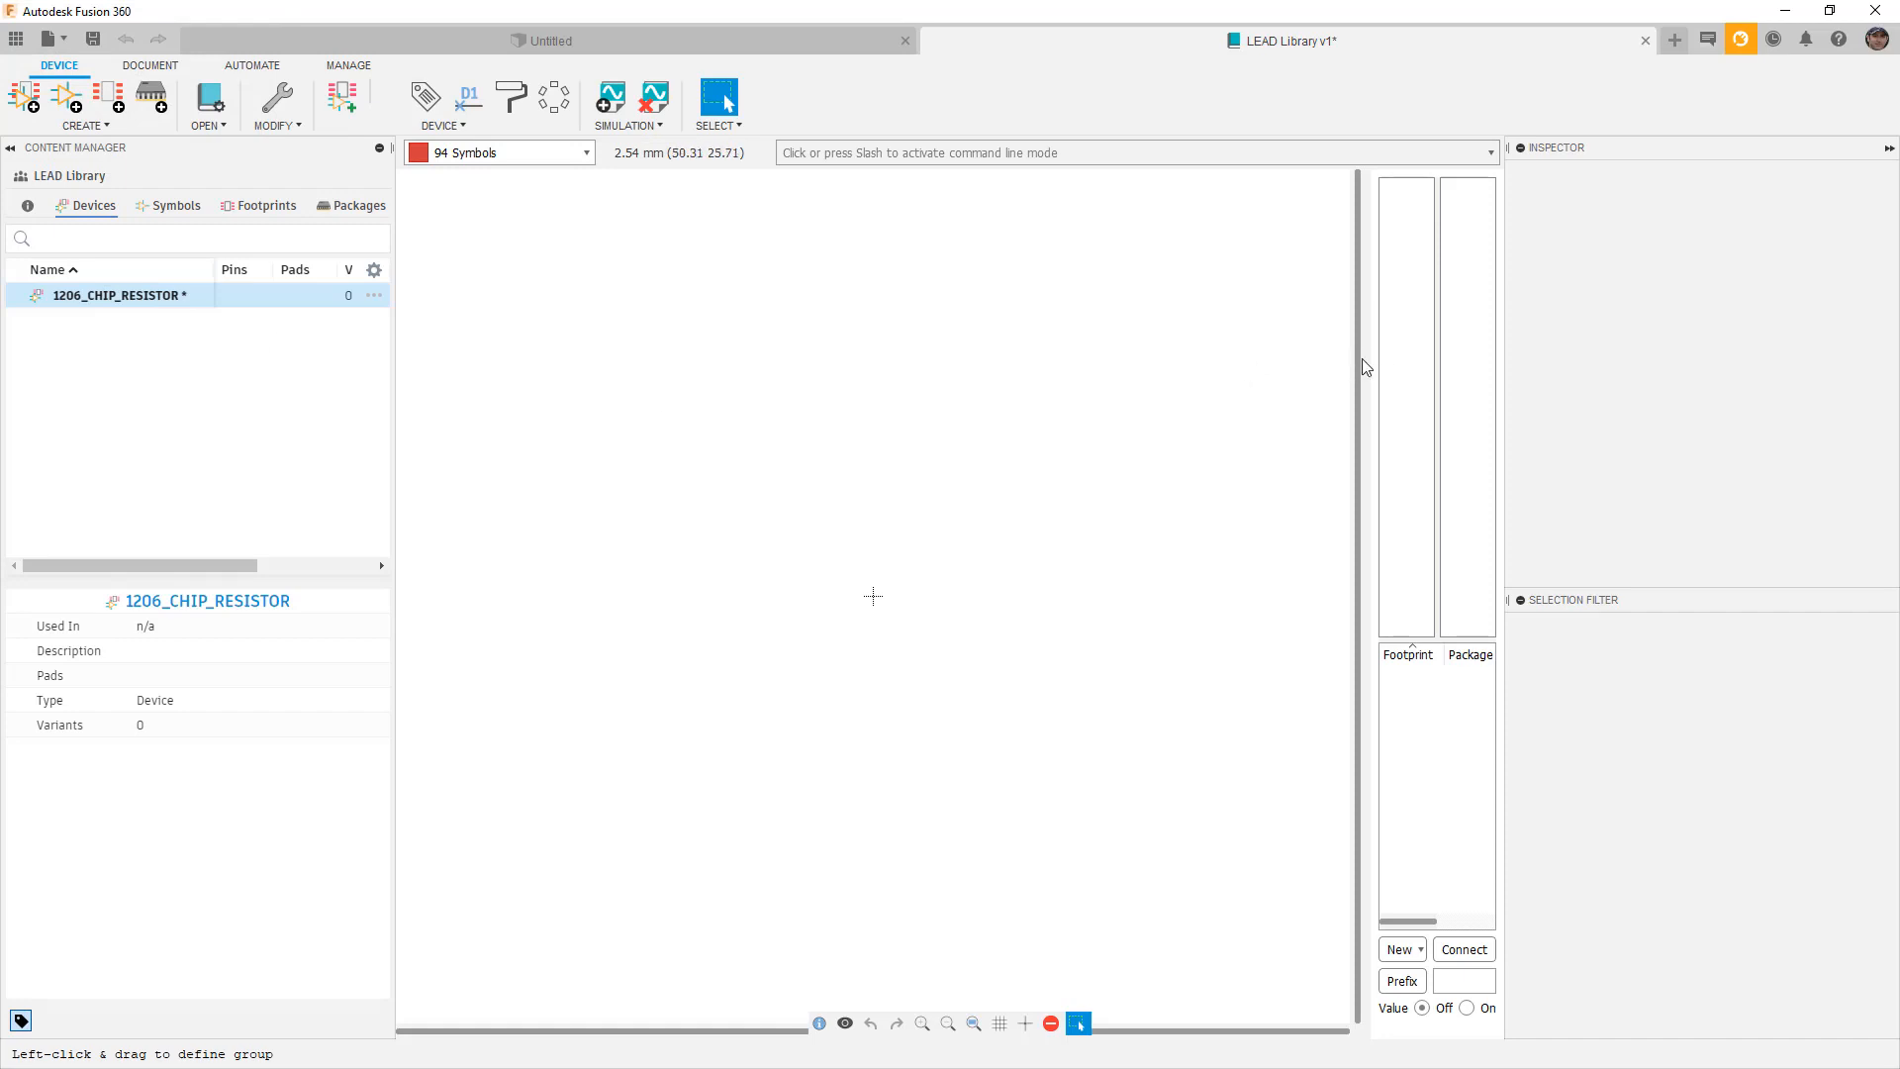
pyautogui.moveTo(1361, 362); pyautogui.dragTo(865, 396)
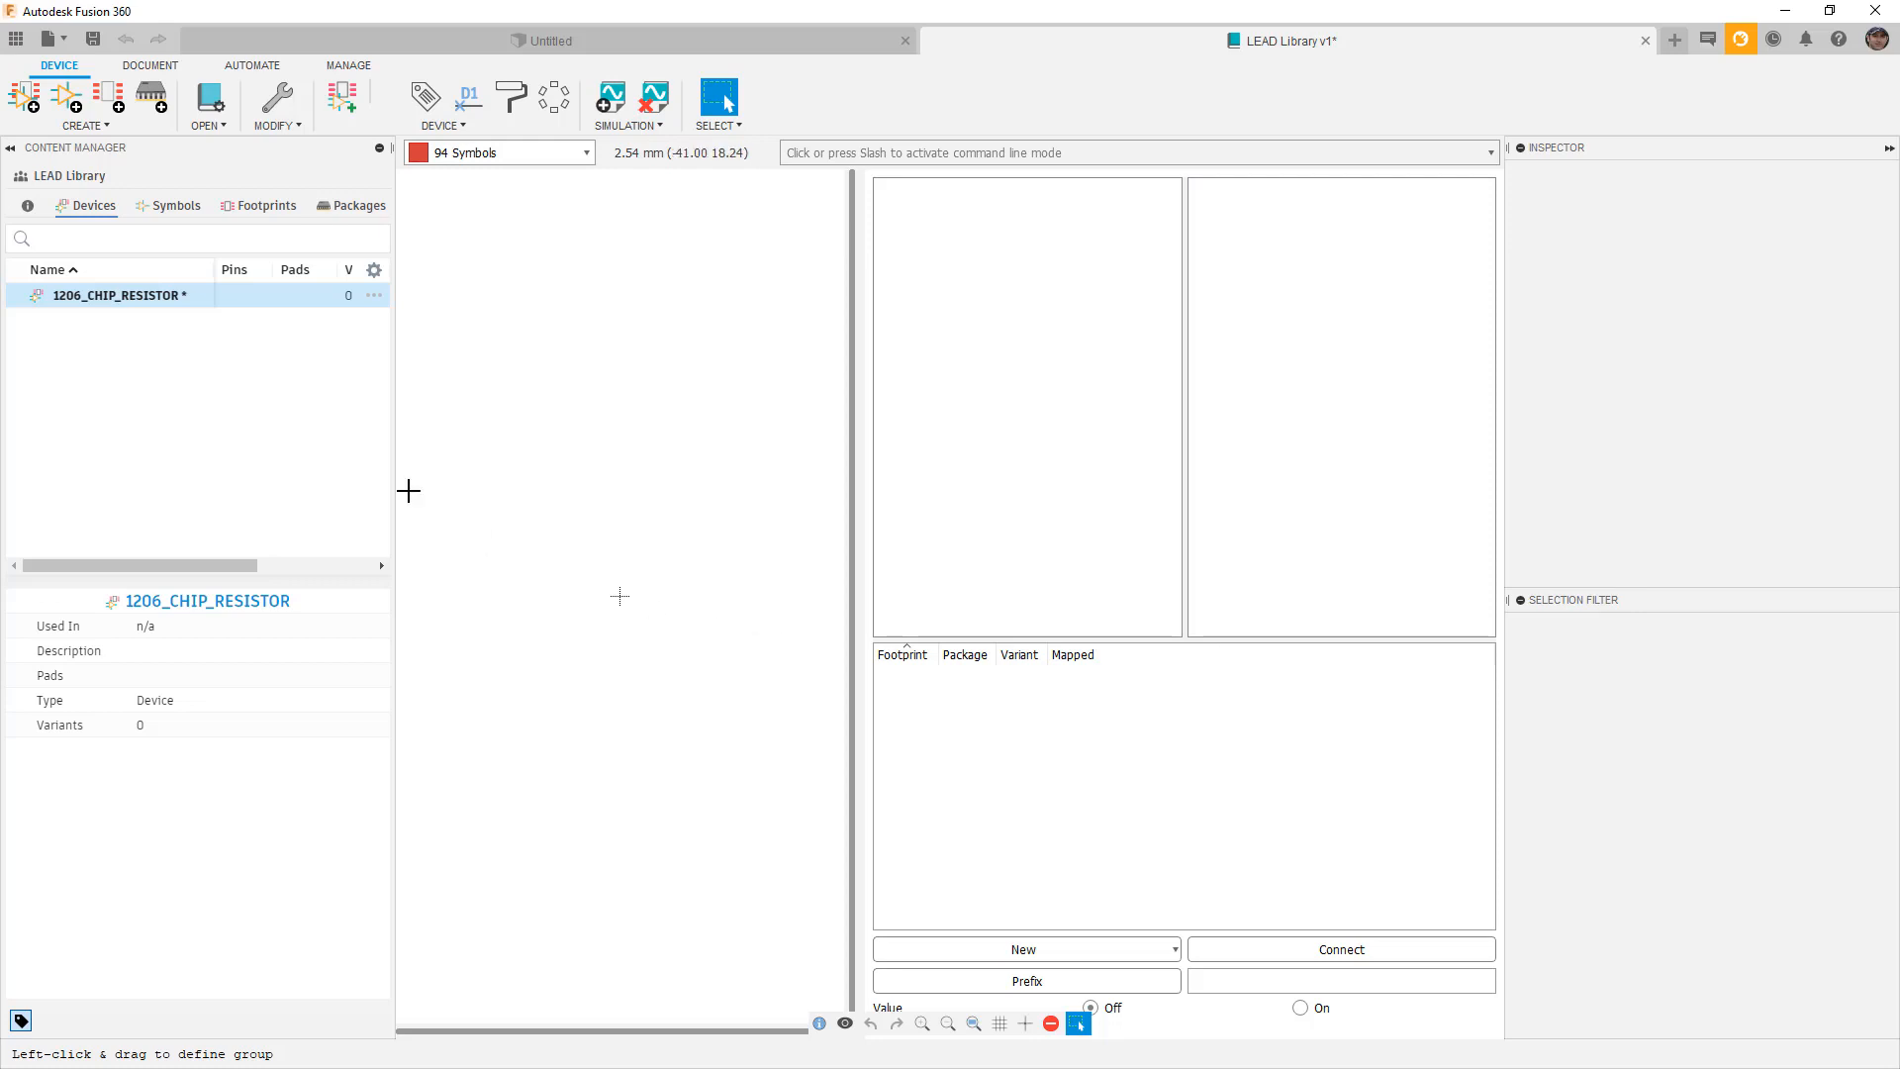
# Create a new symbol by importing R-US from the Resistor library, confirming the version save.
pyautogui.click(184, 218)
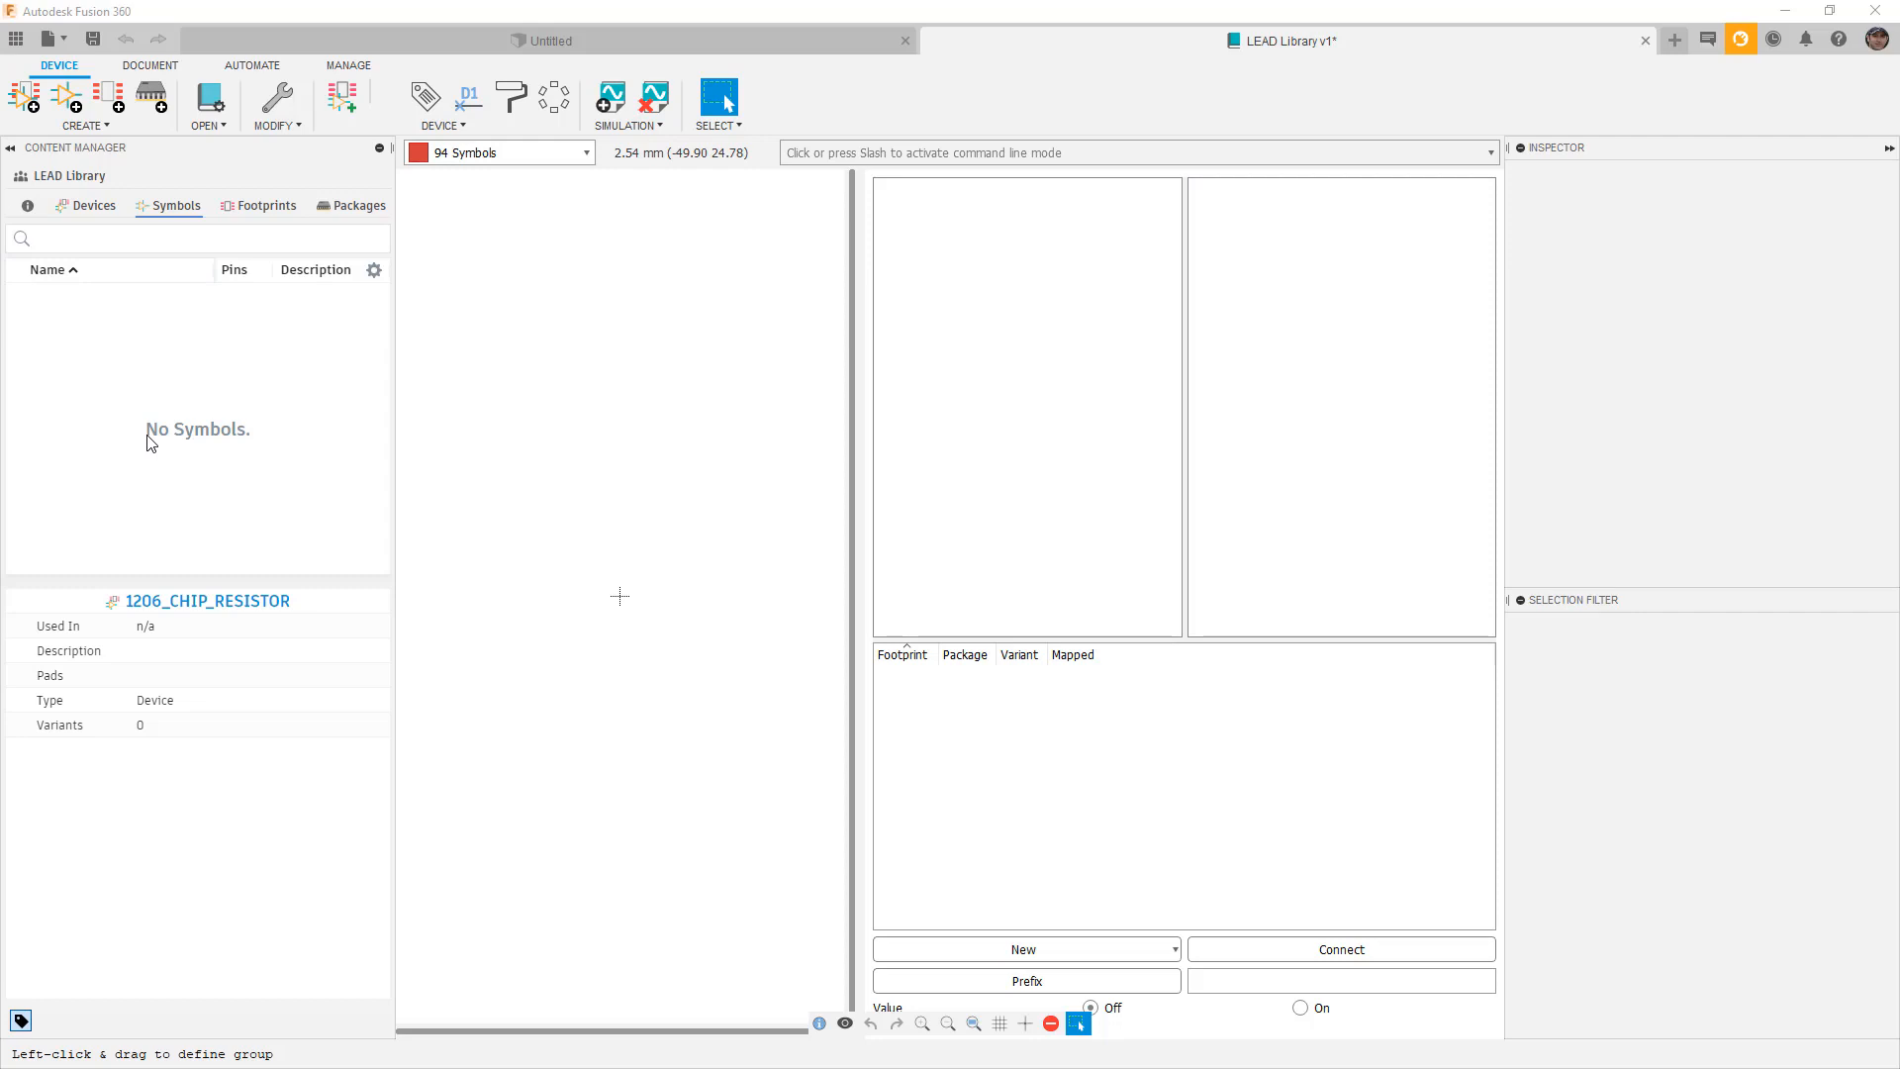
pyautogui.click(66, 103)
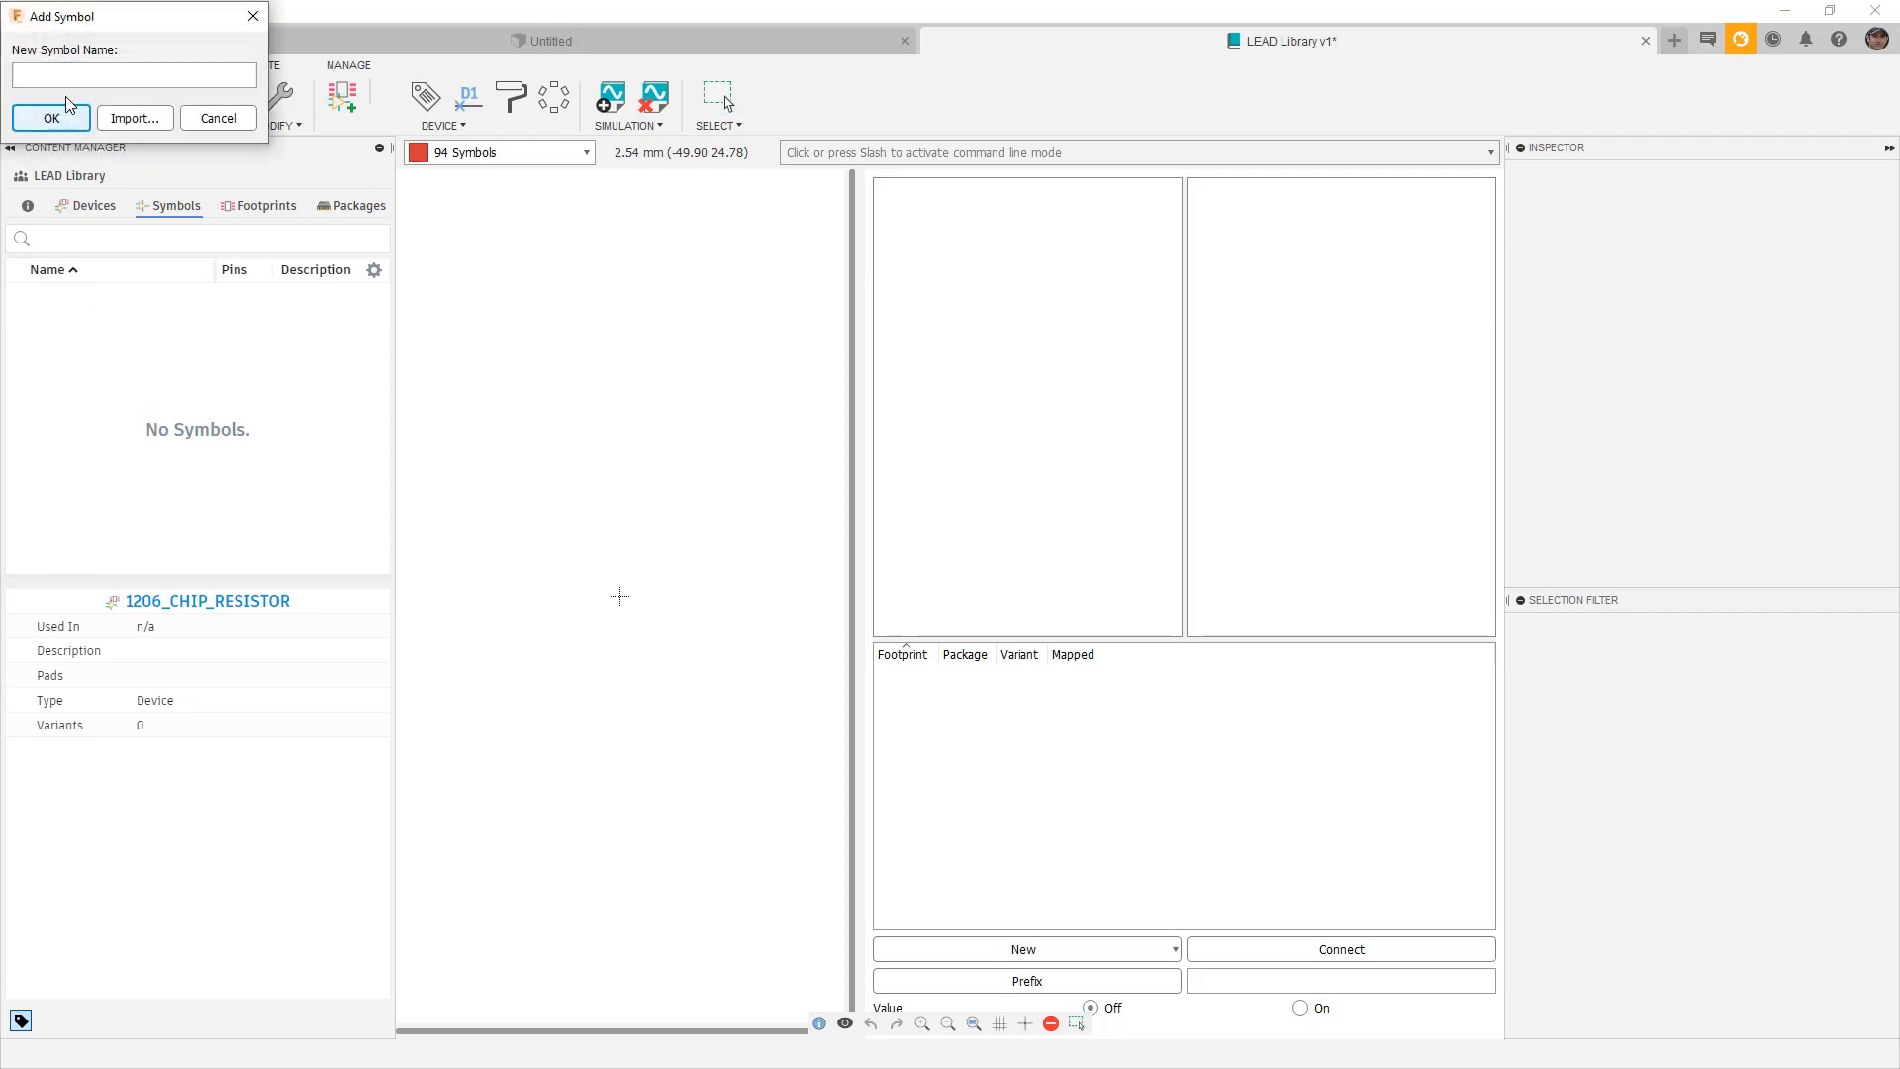
pyautogui.click(70, 77)
pyautogui.click(116, 120)
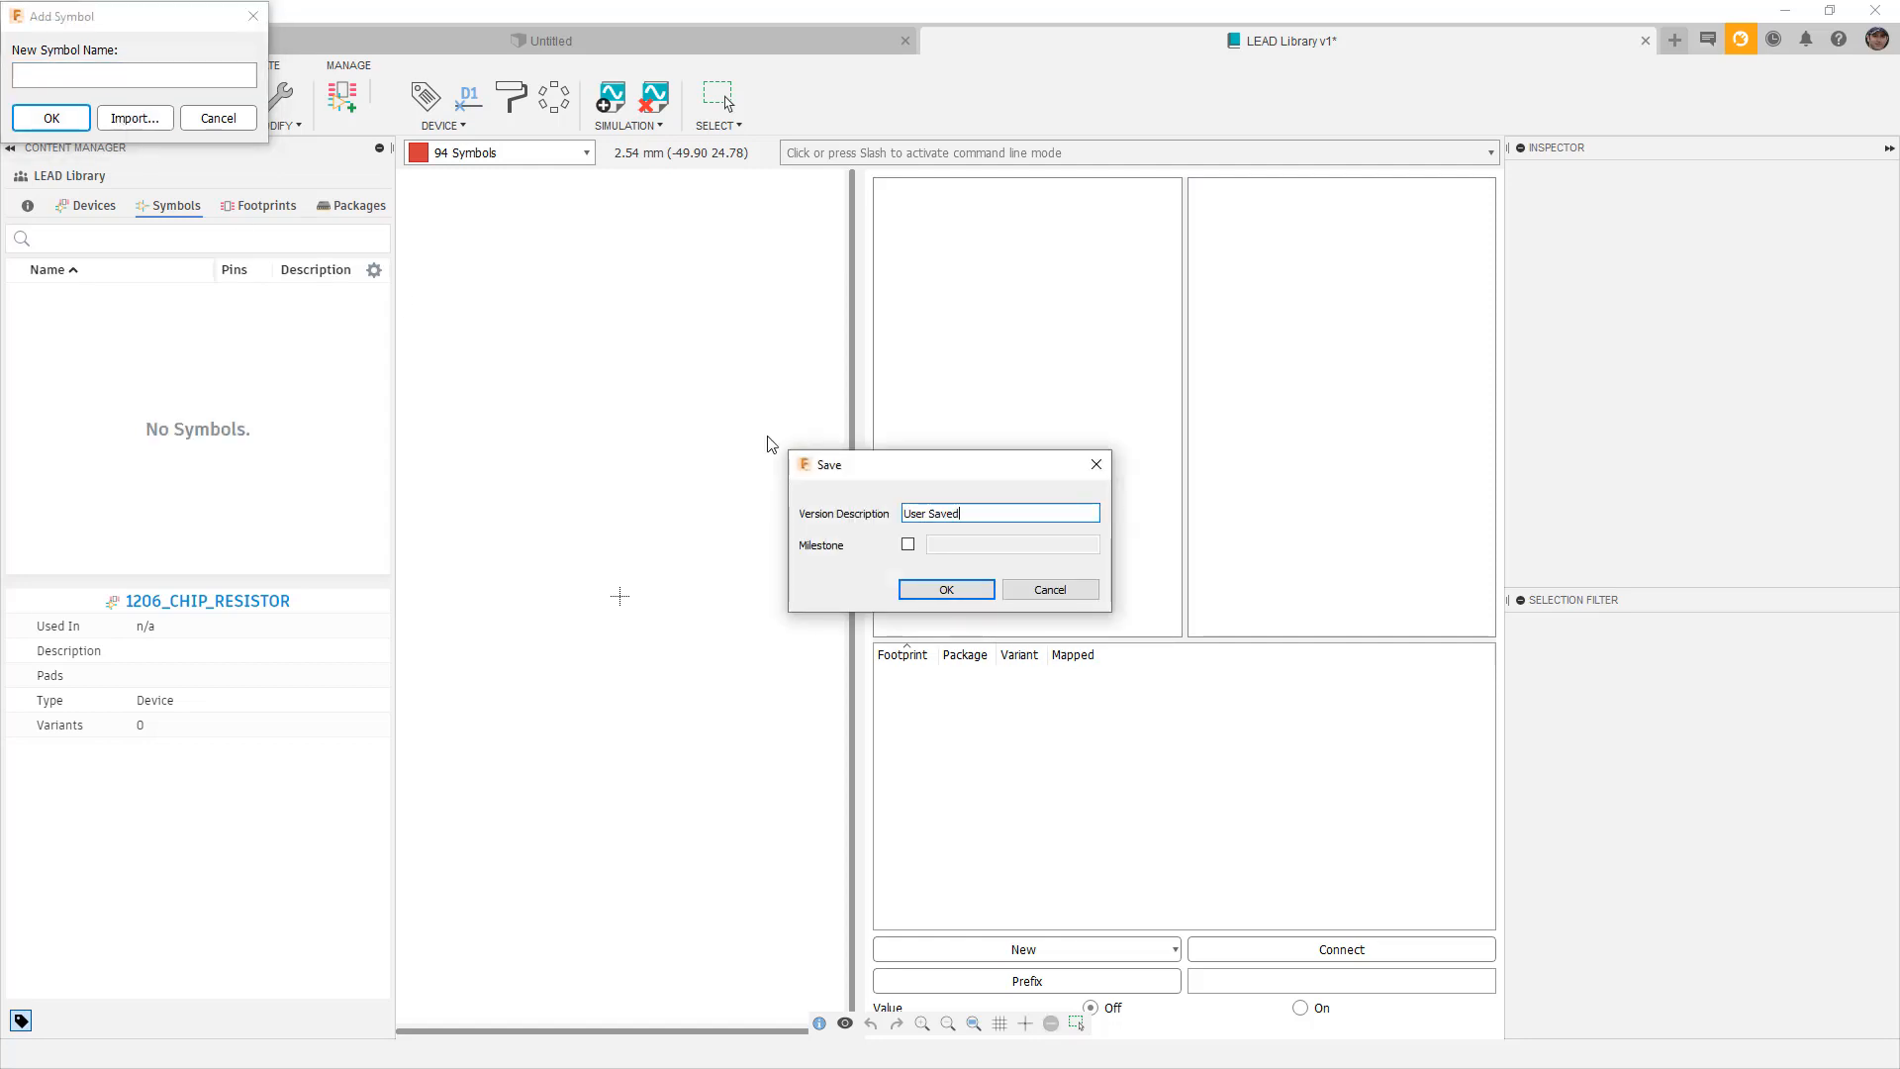
pyautogui.click(940, 597)
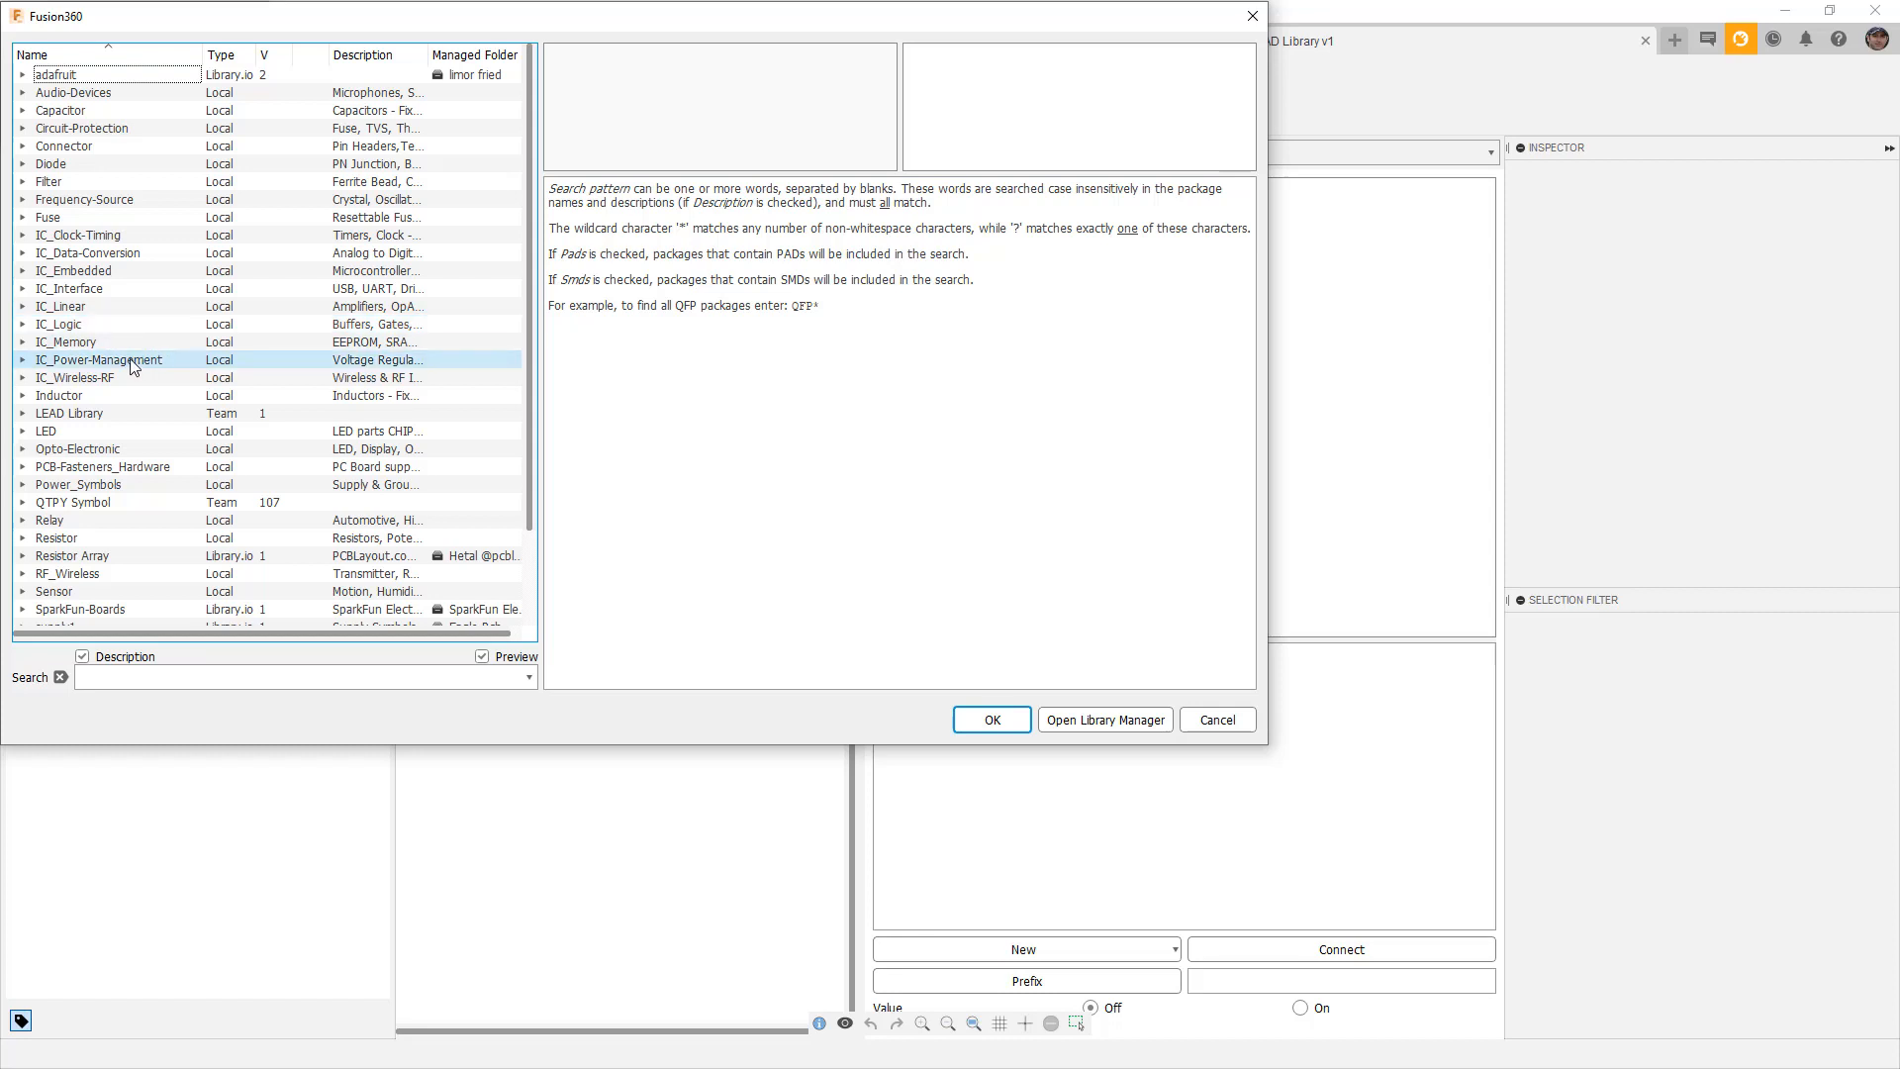
pyautogui.doubleClick(21, 537)
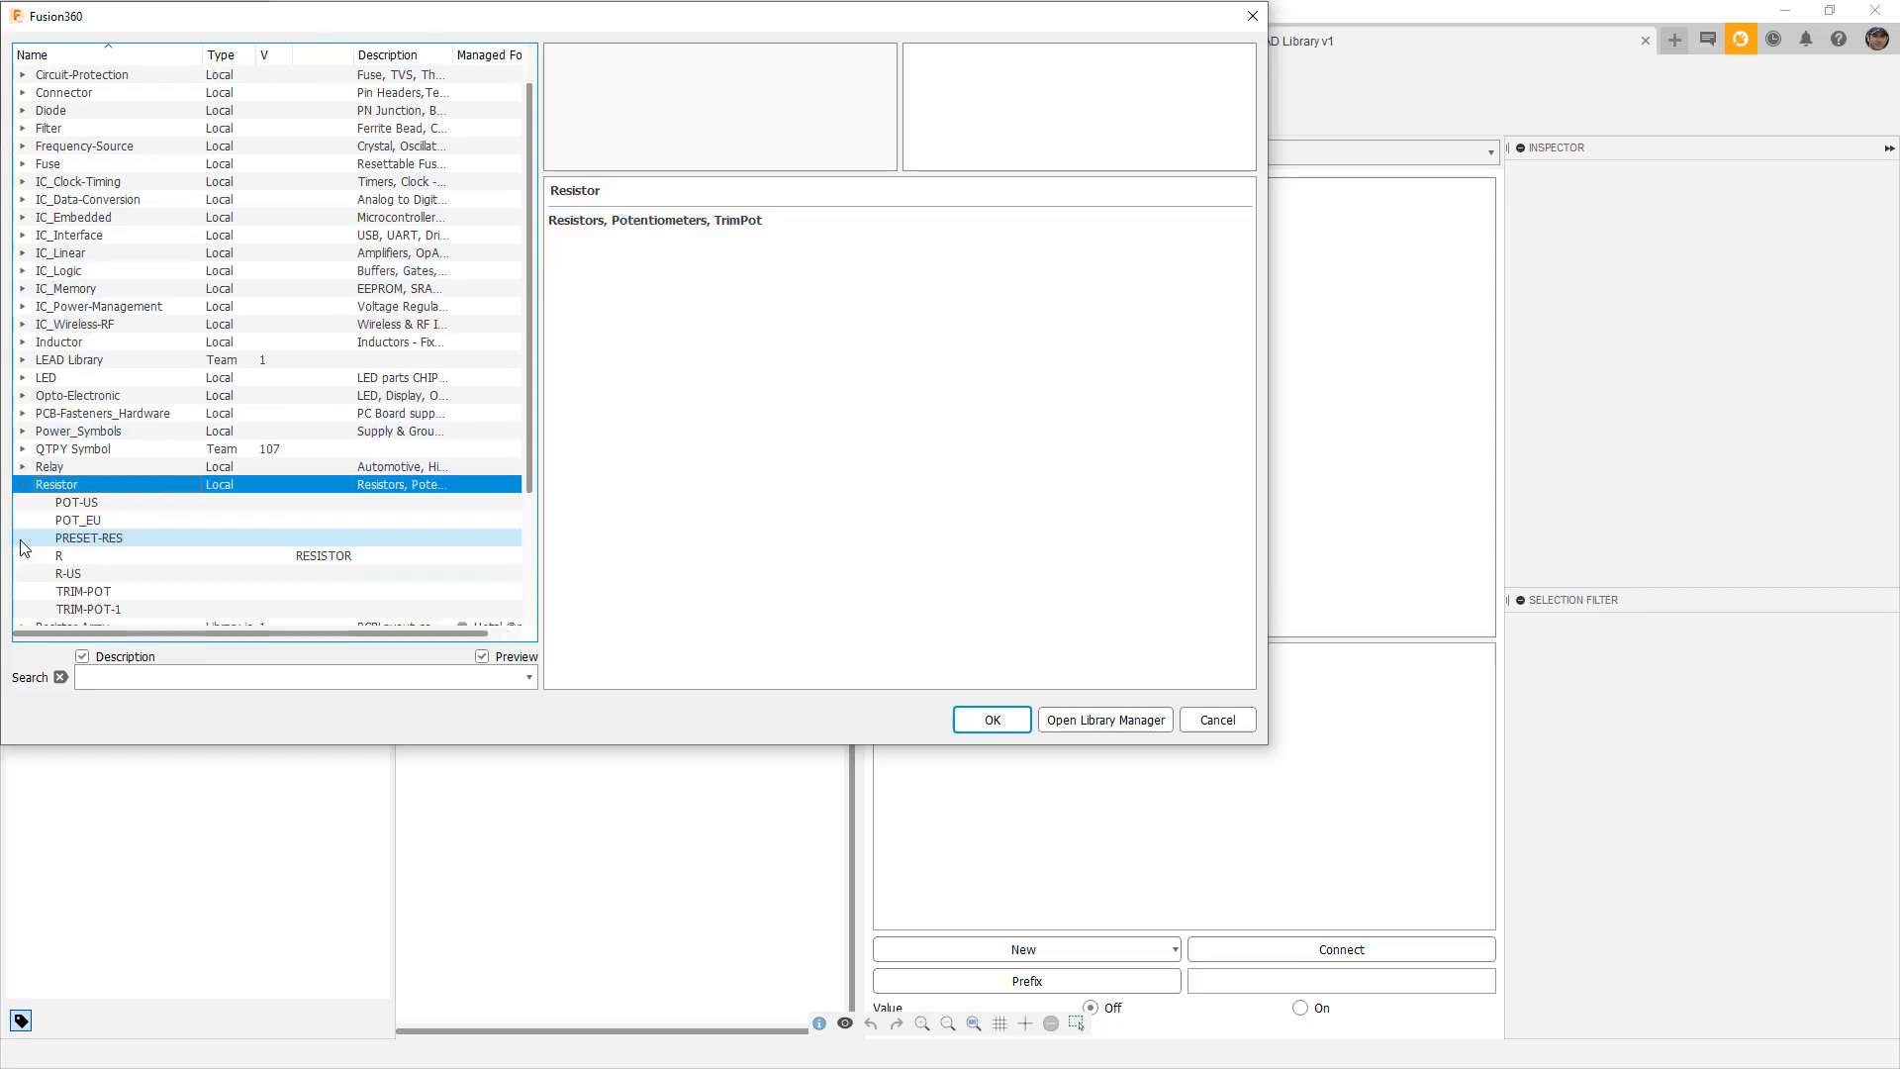
pyautogui.scroll(-1, 22, 548)
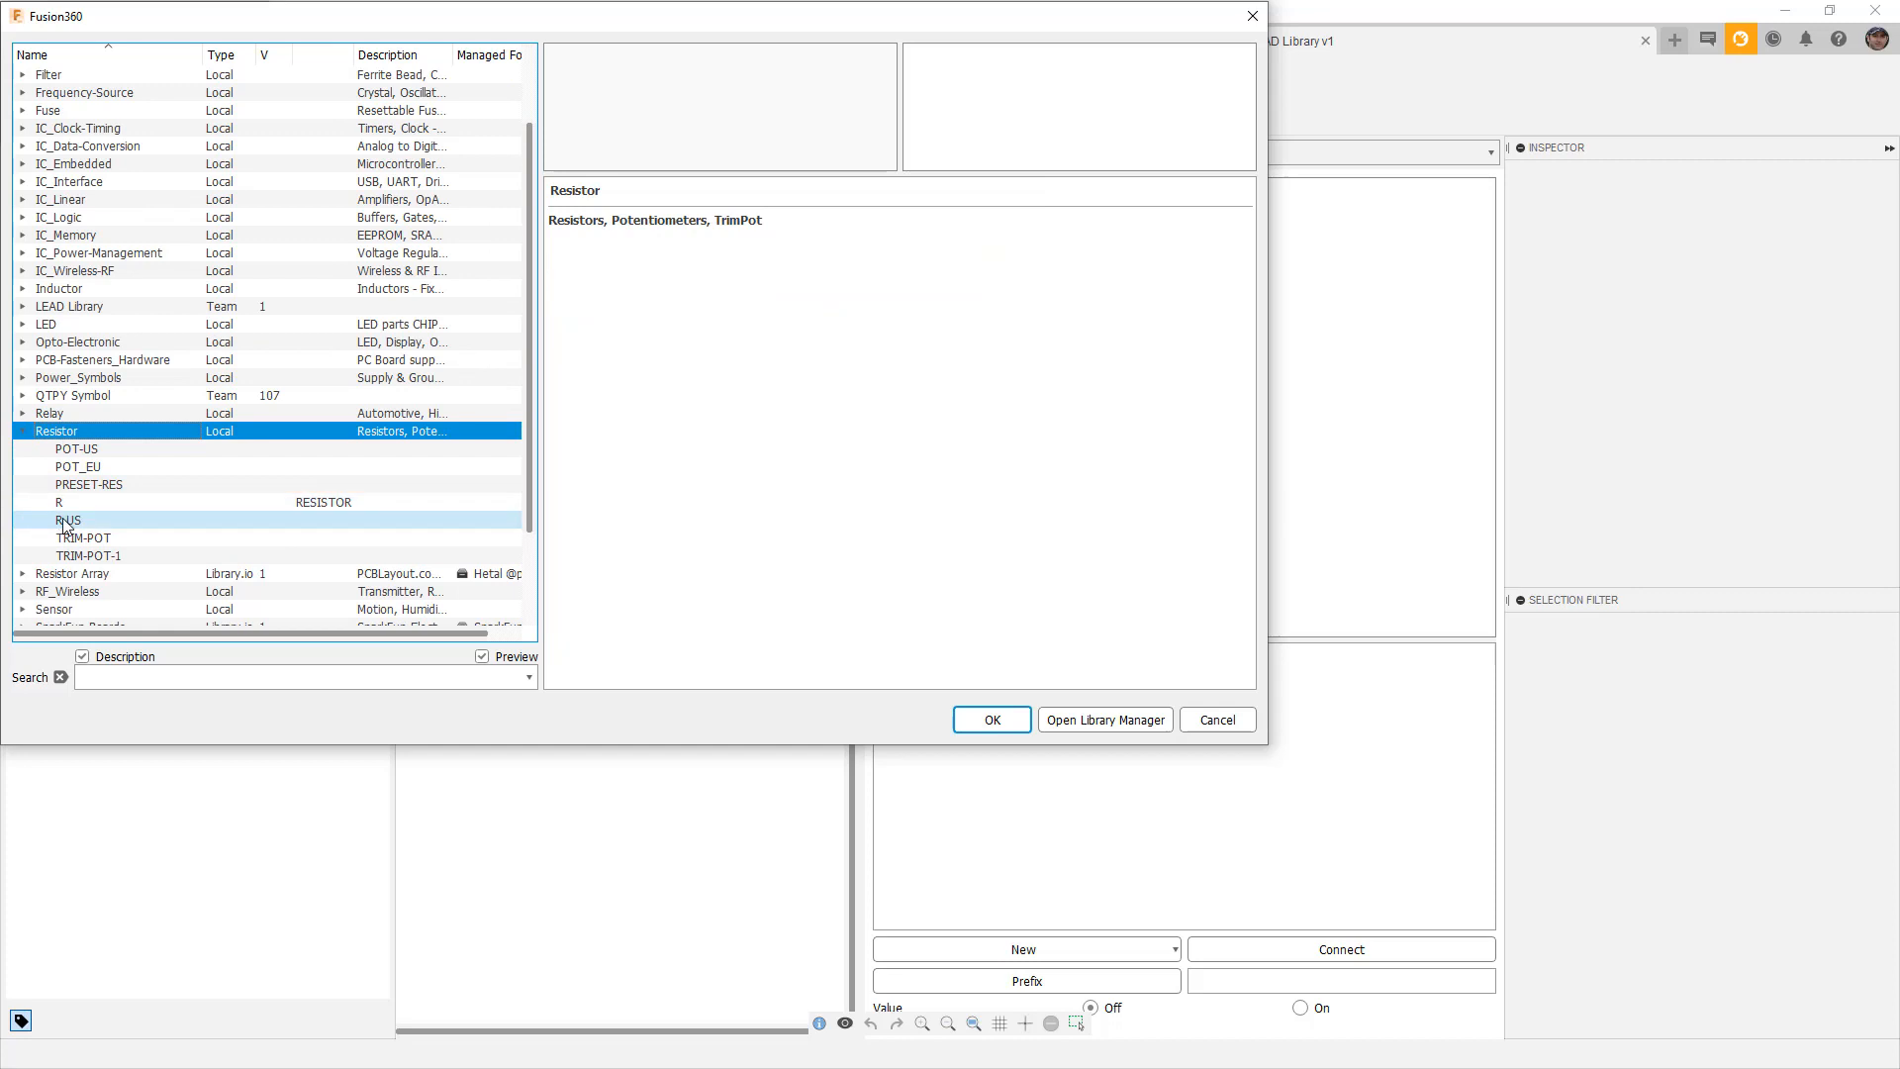
pyautogui.click(66, 521)
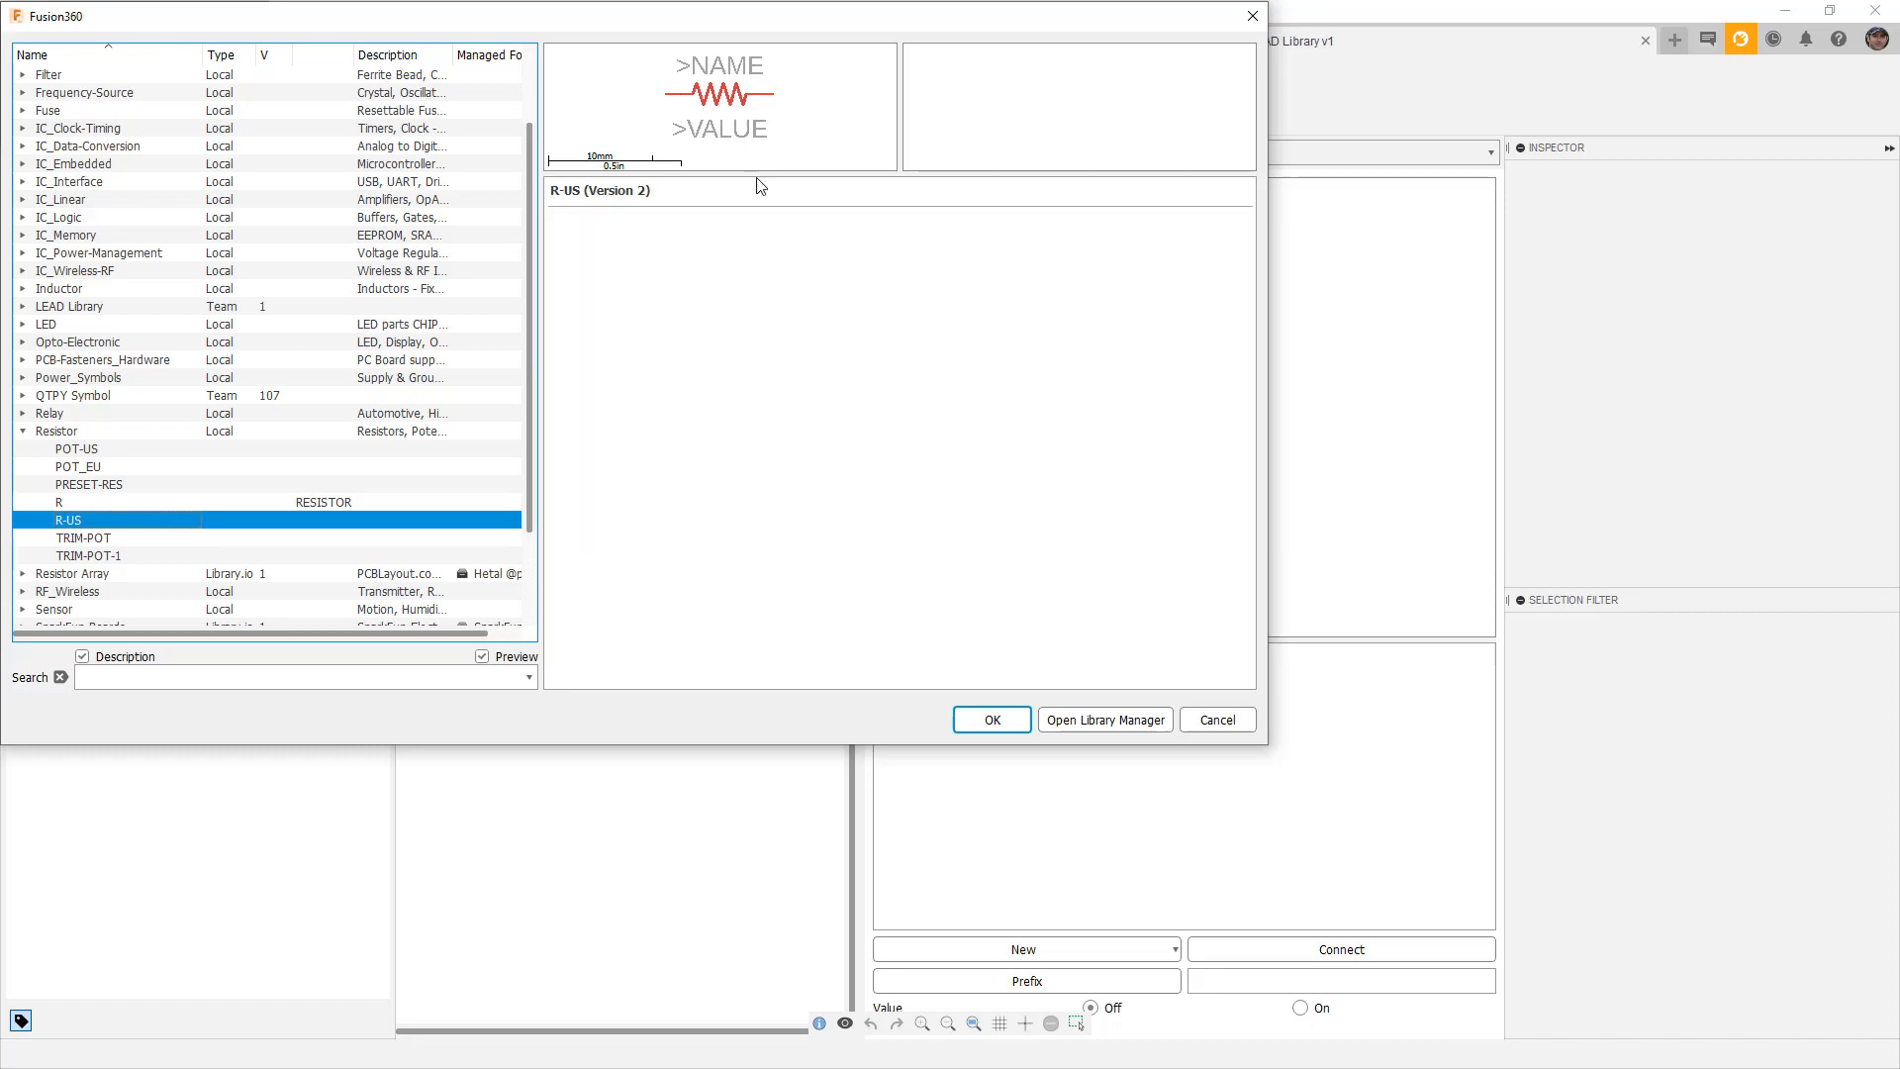
pyautogui.click(991, 720)
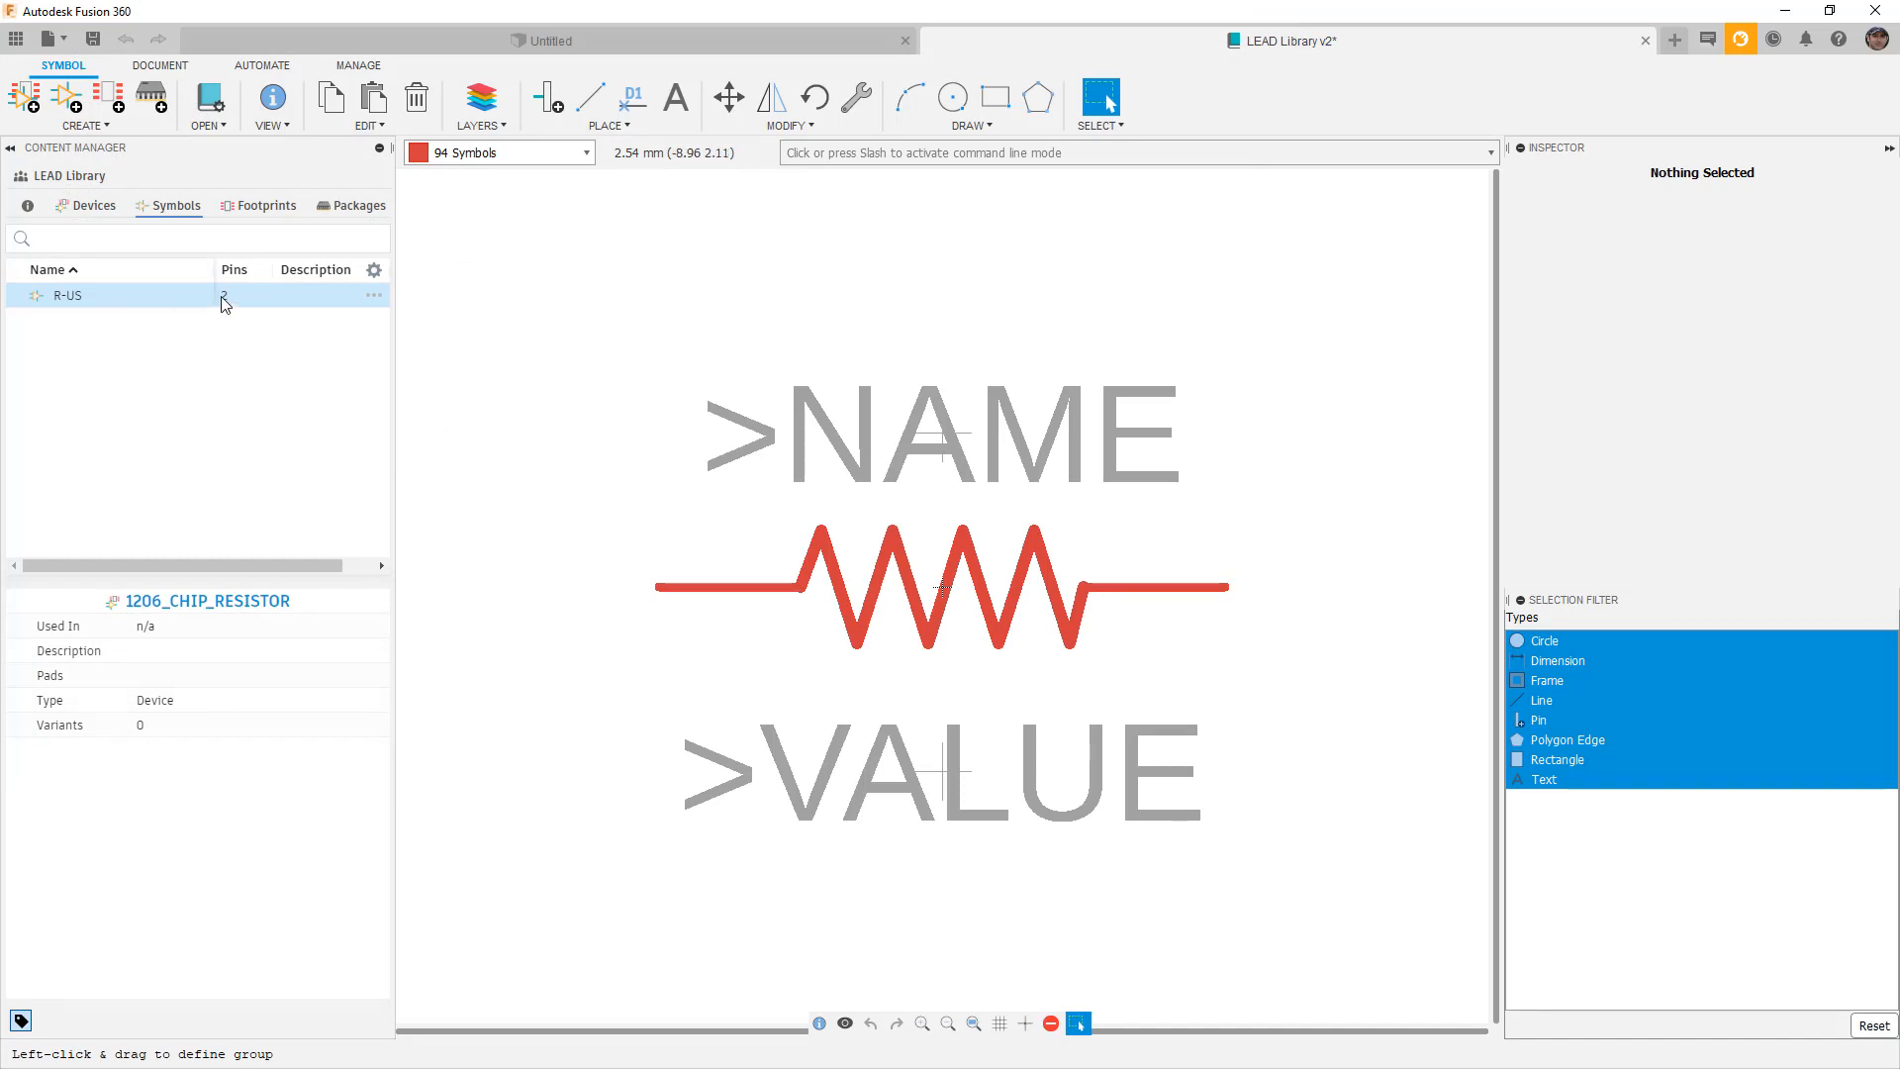
# Reposition the >NAME label and inspect the >NAME and >VALUE label properties.
pyautogui.moveTo(278, 566)
pyautogui.mouseDown()
pyautogui.moveTo(309, 567)
pyautogui.moveTo(246, 562)
pyautogui.mouseUp()
pyautogui.moveTo(941, 435); pyautogui.dragTo(943, 434)
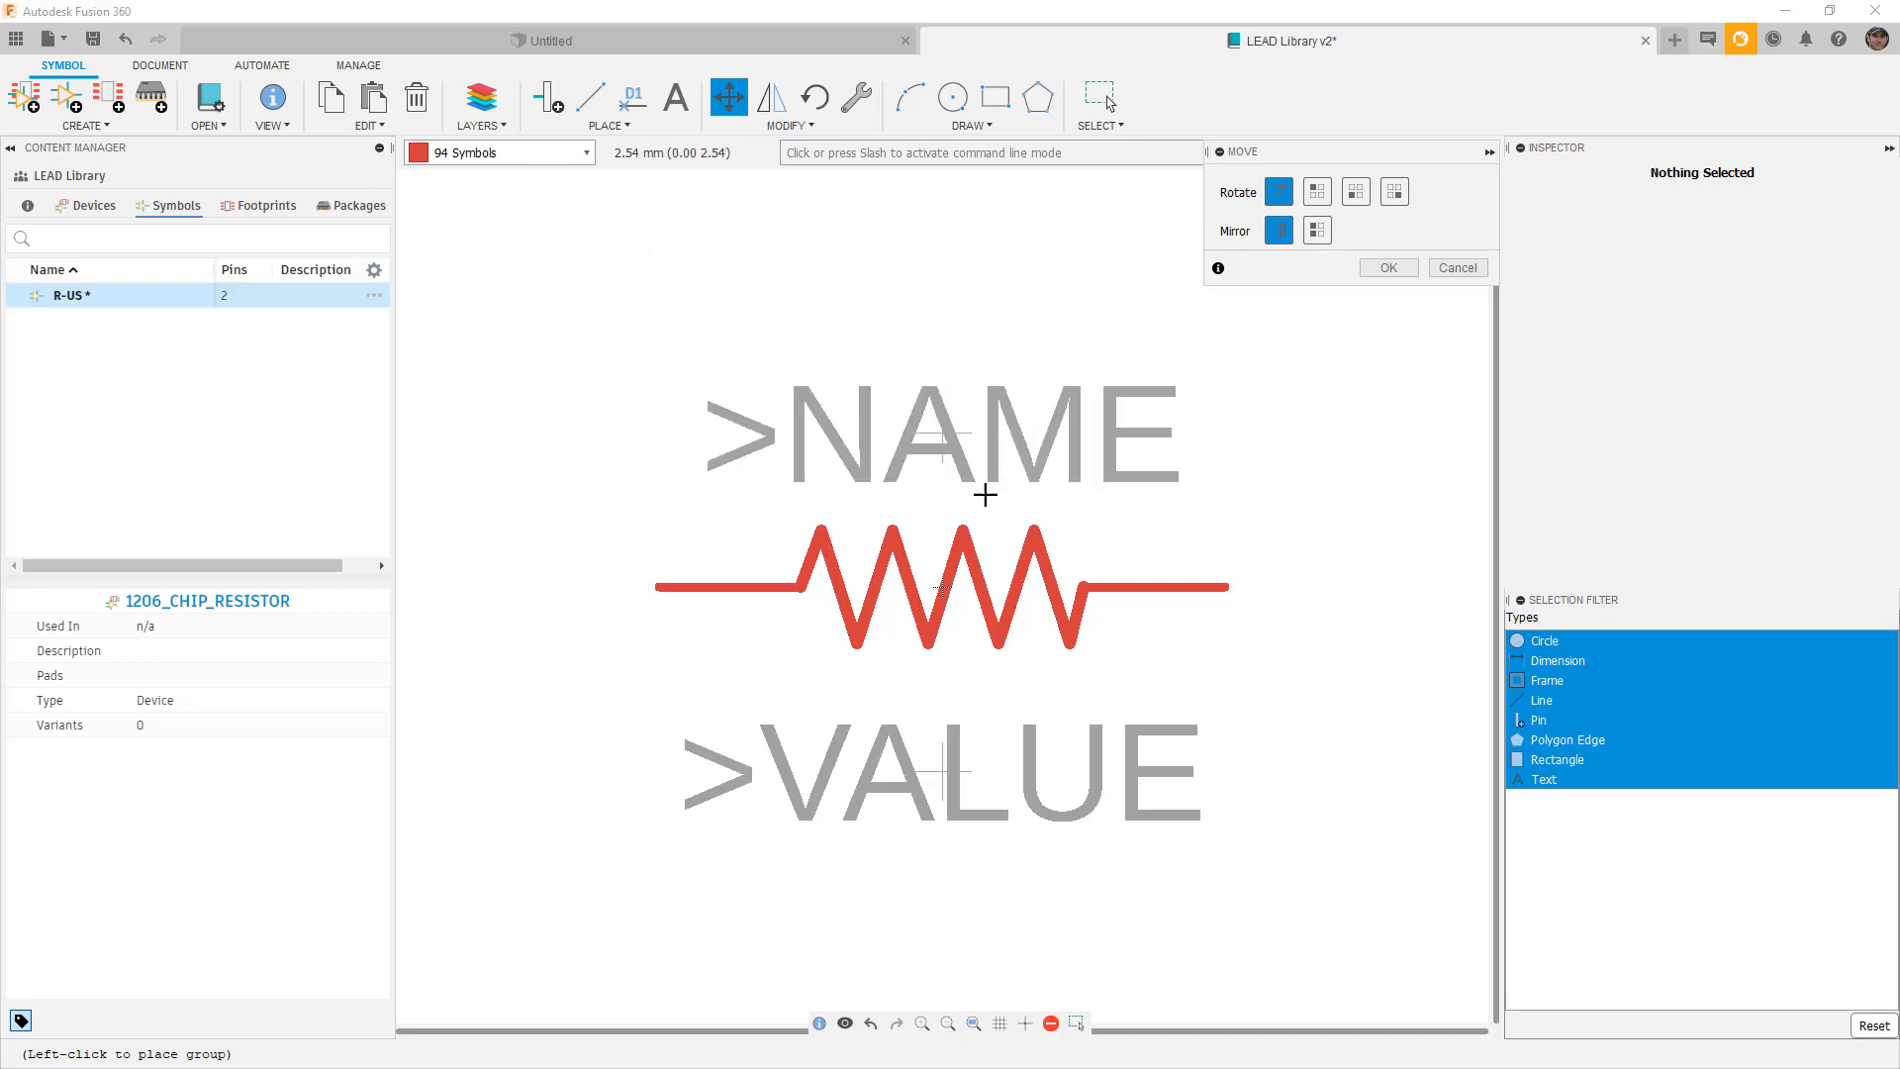
pyautogui.click(910, 453)
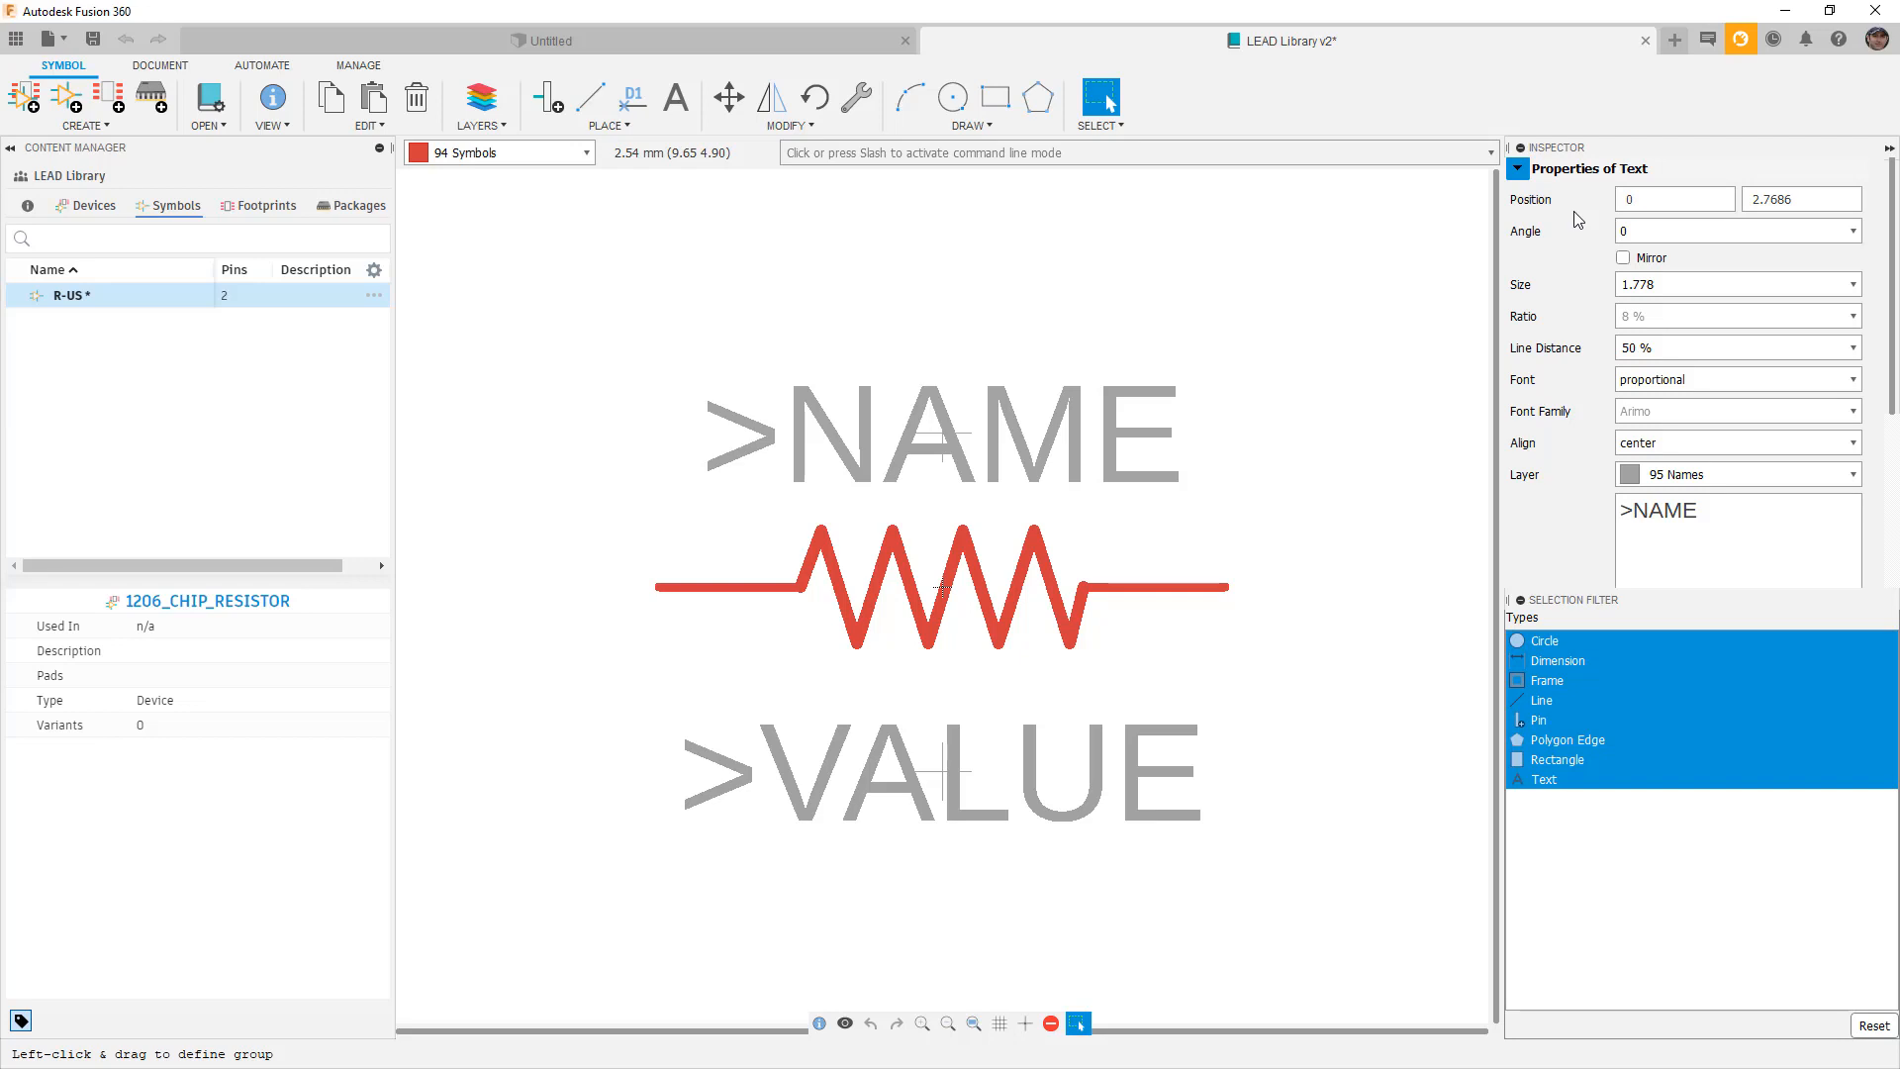
pyautogui.click(1706, 522)
pyautogui.click(957, 737)
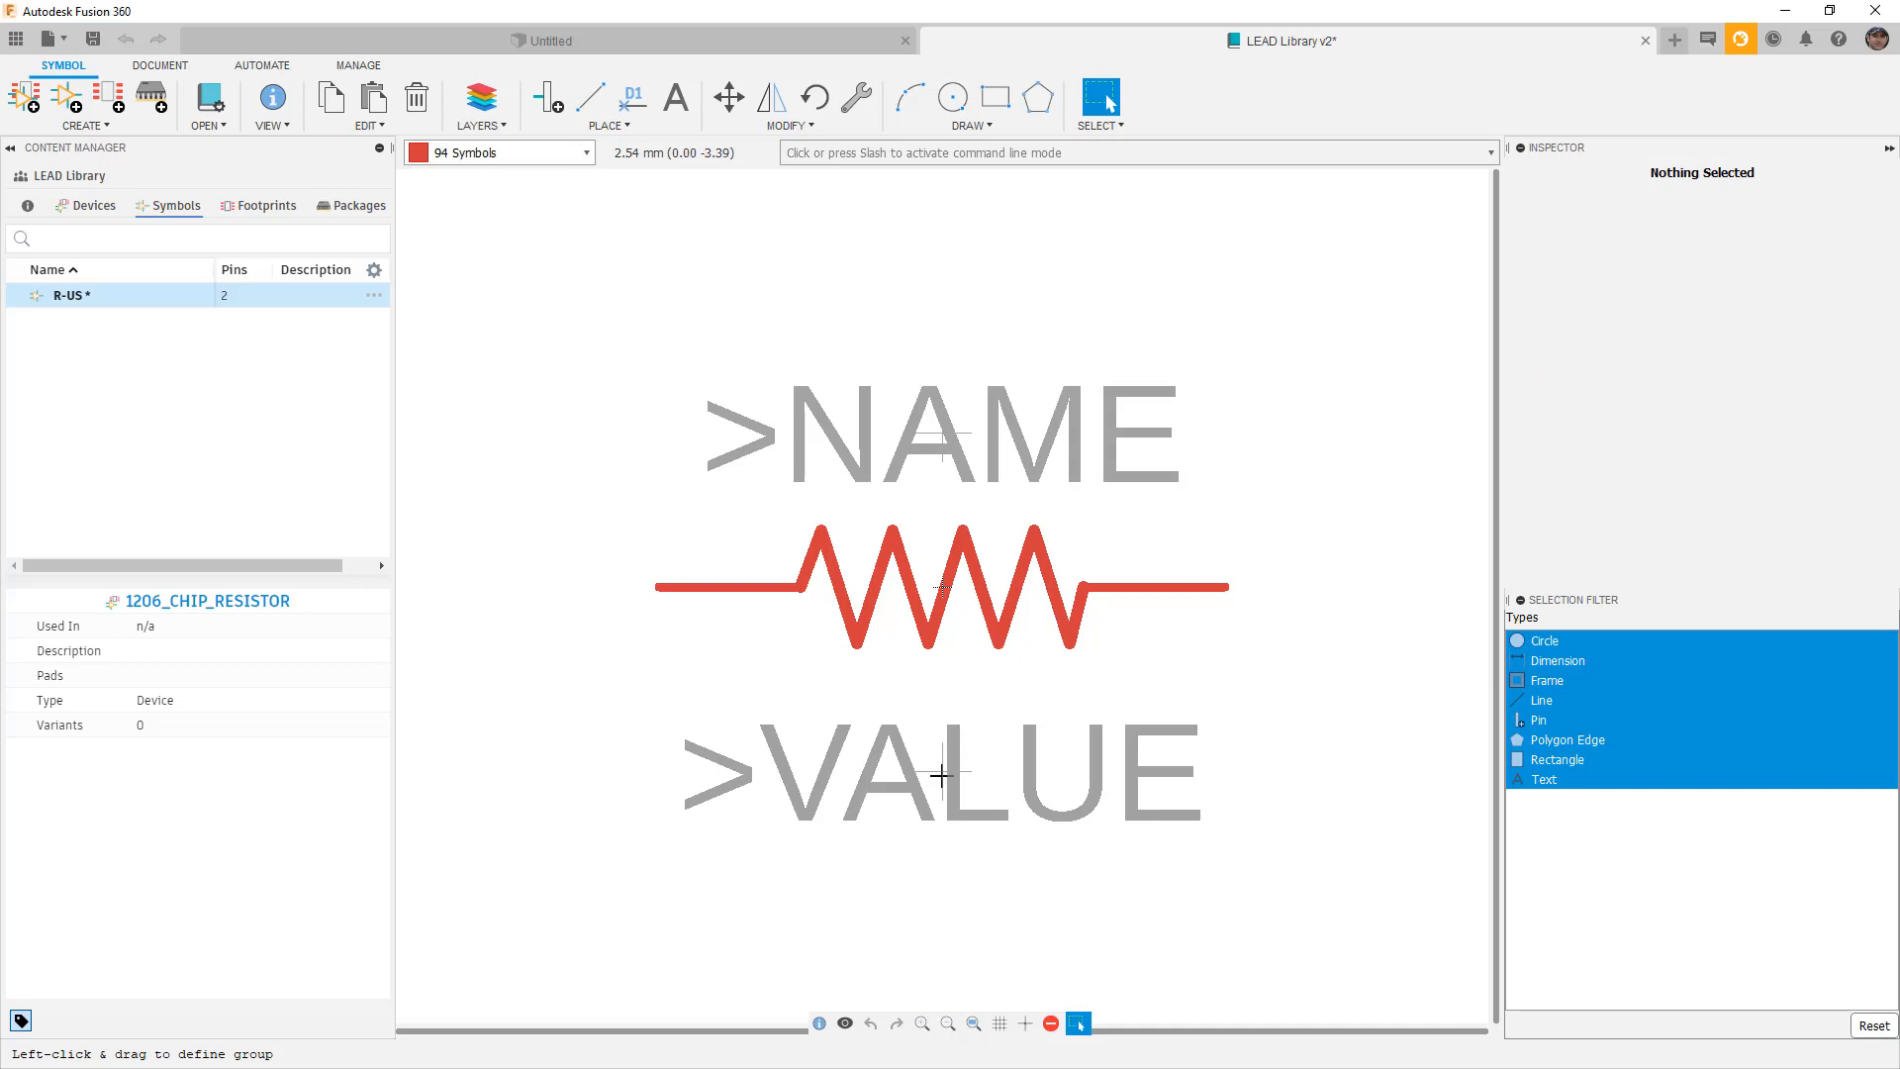
pyautogui.click(942, 776)
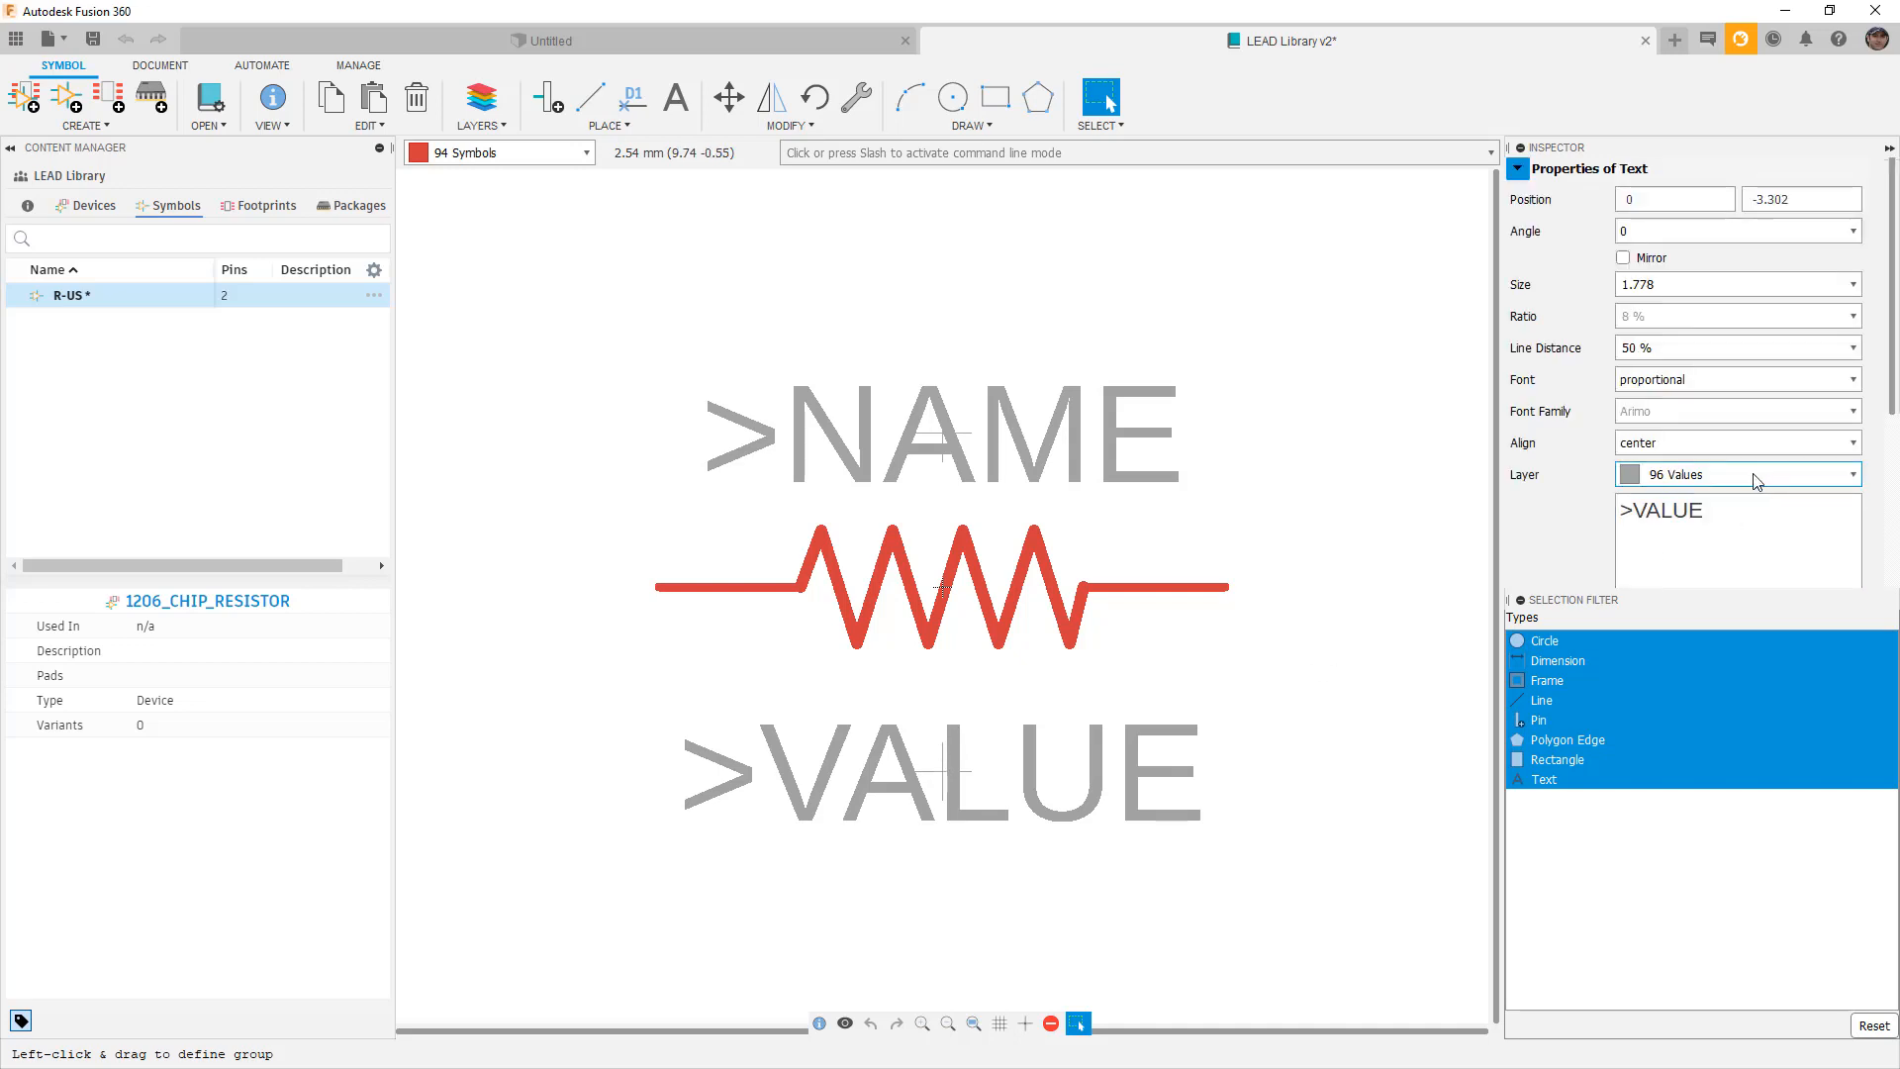
# Select the zigzag segments and the whole R-US symbol, then save it with Ctrl+S.
pyautogui.click(944, 590)
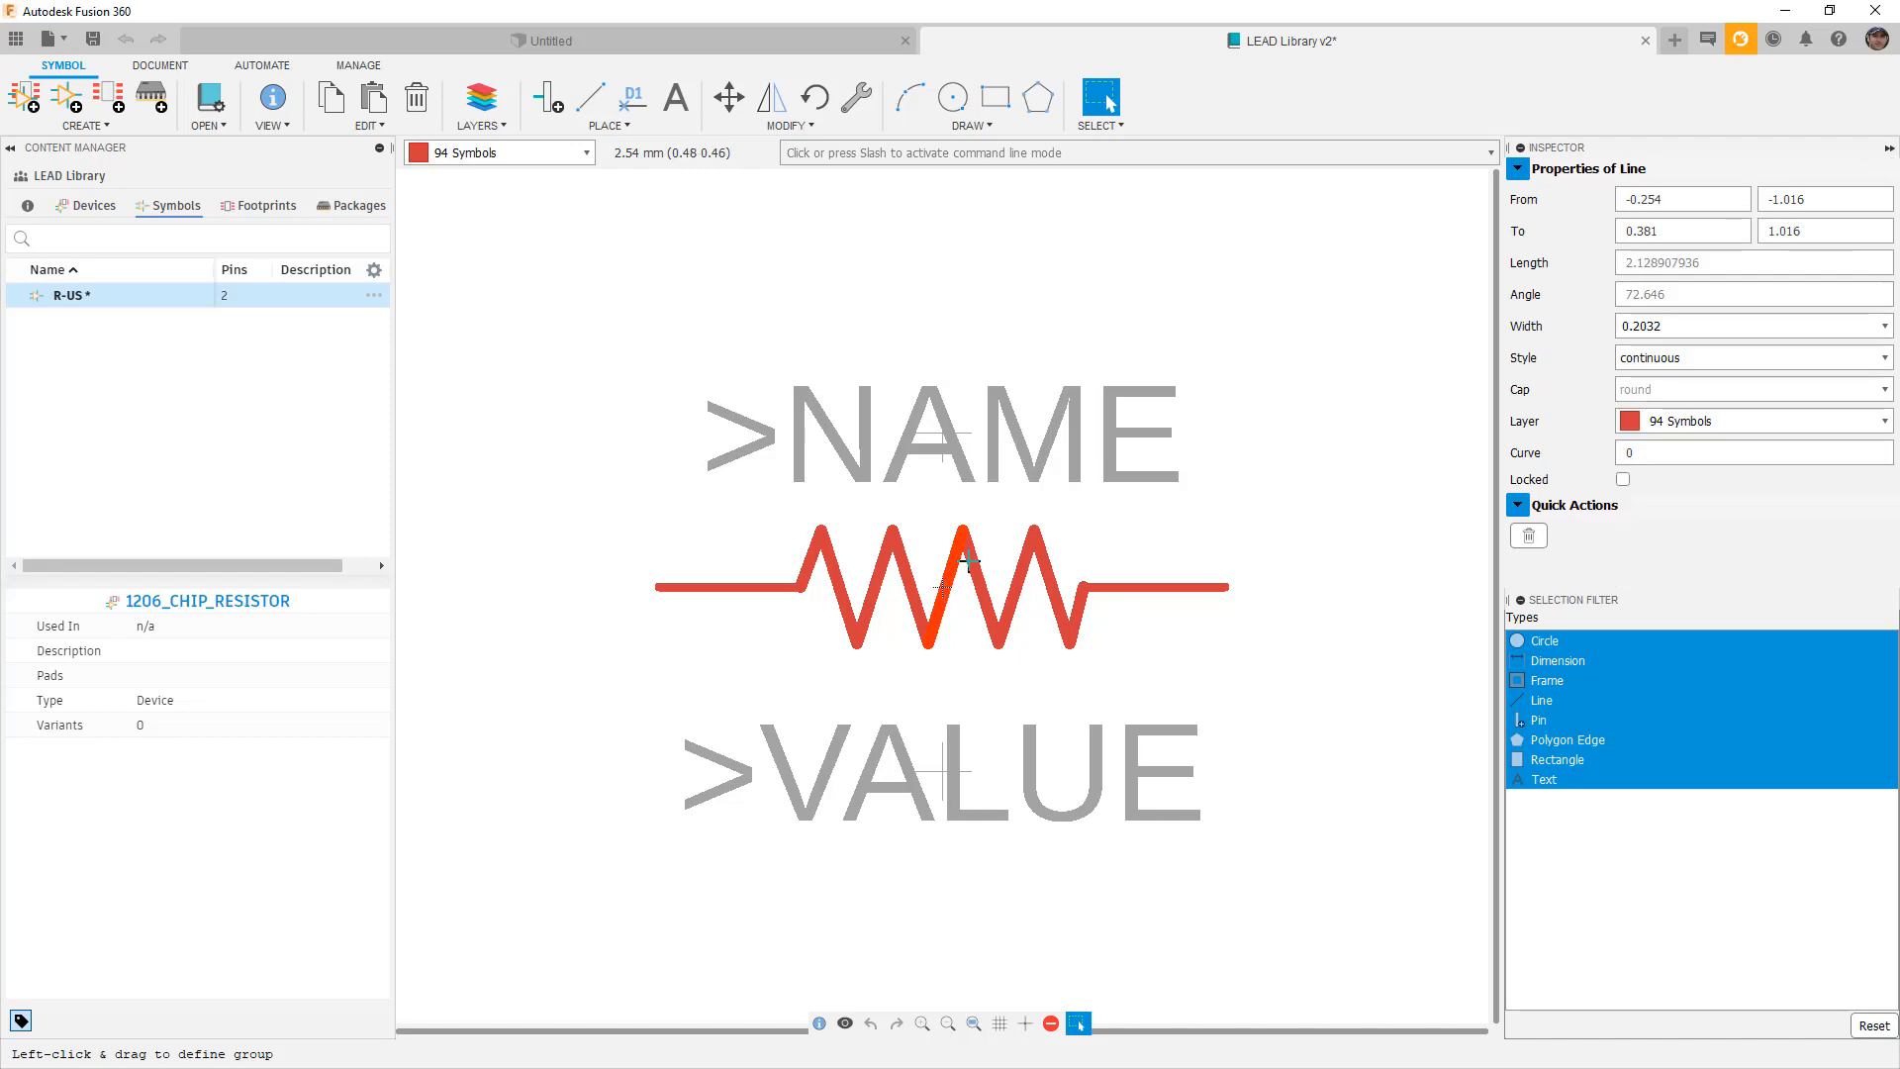
pyautogui.click(968, 561)
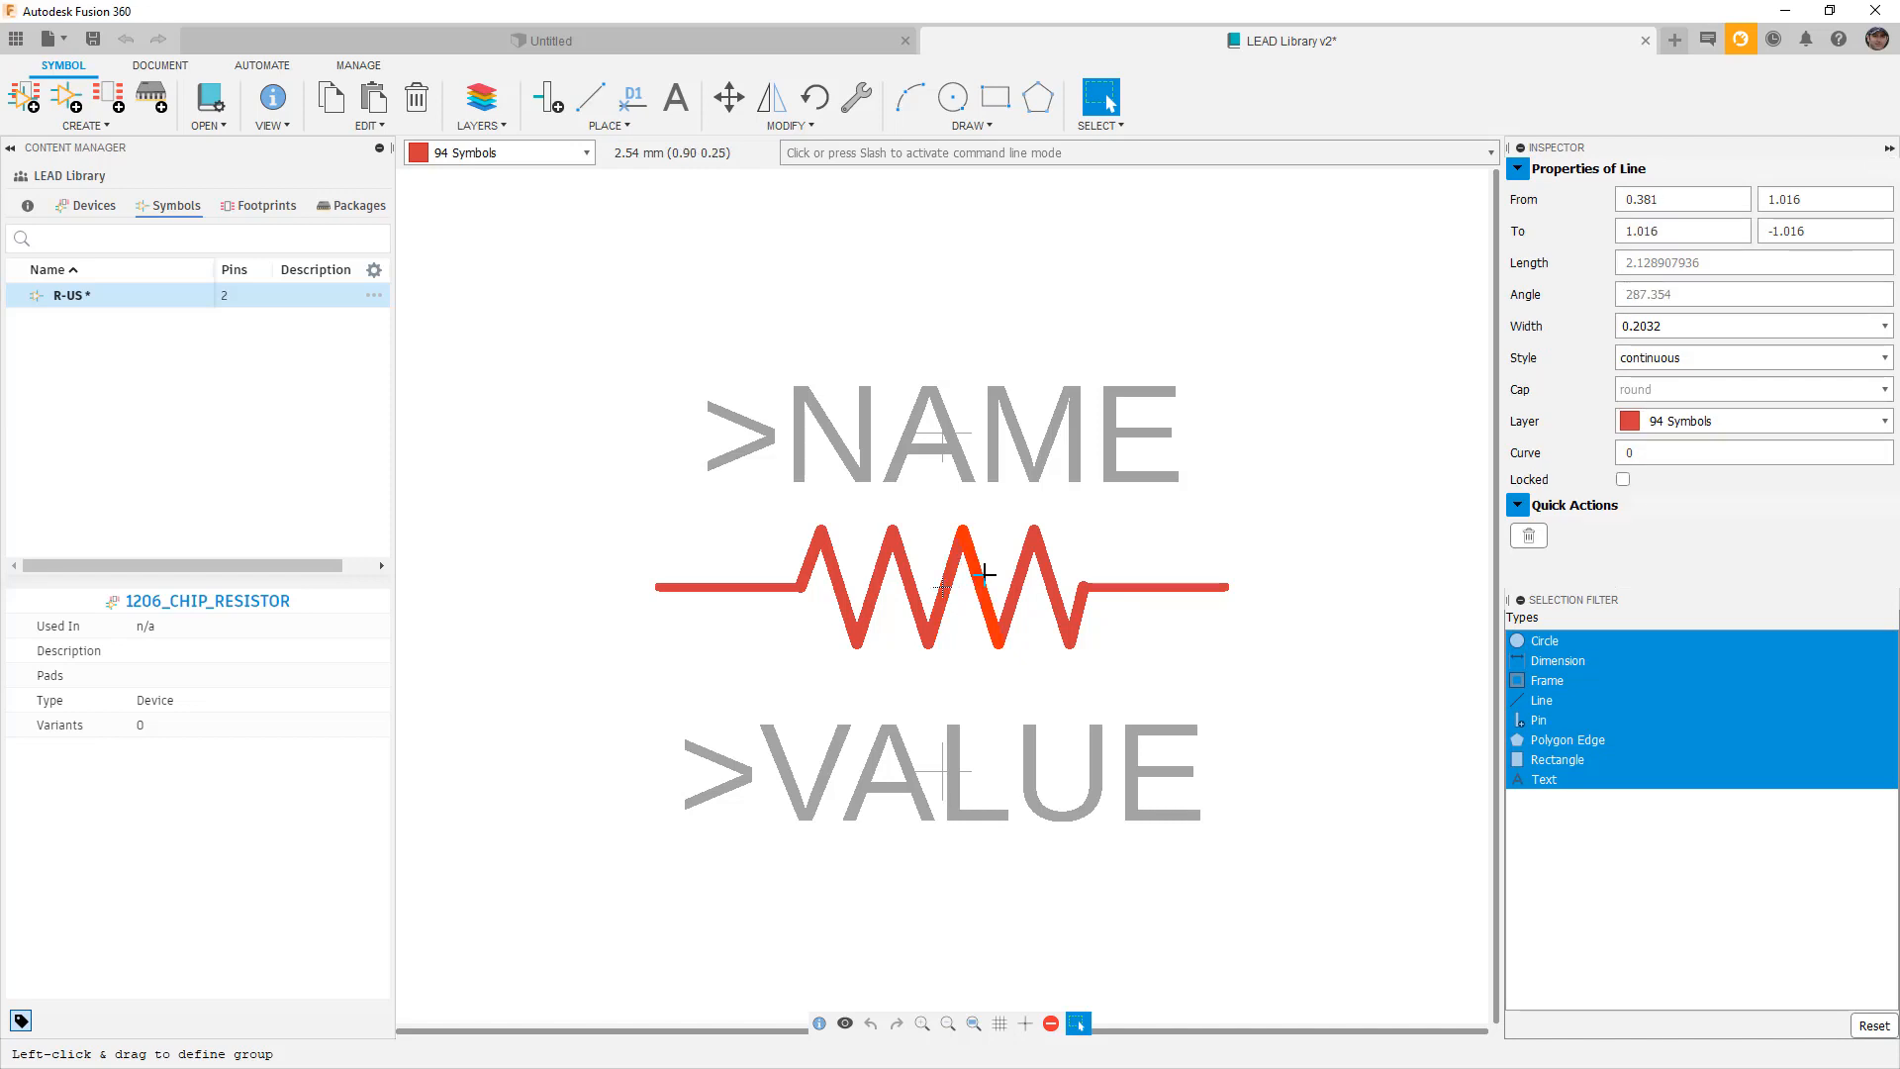
pyautogui.moveTo(590, 504); pyautogui.dragTo(1285, 674)
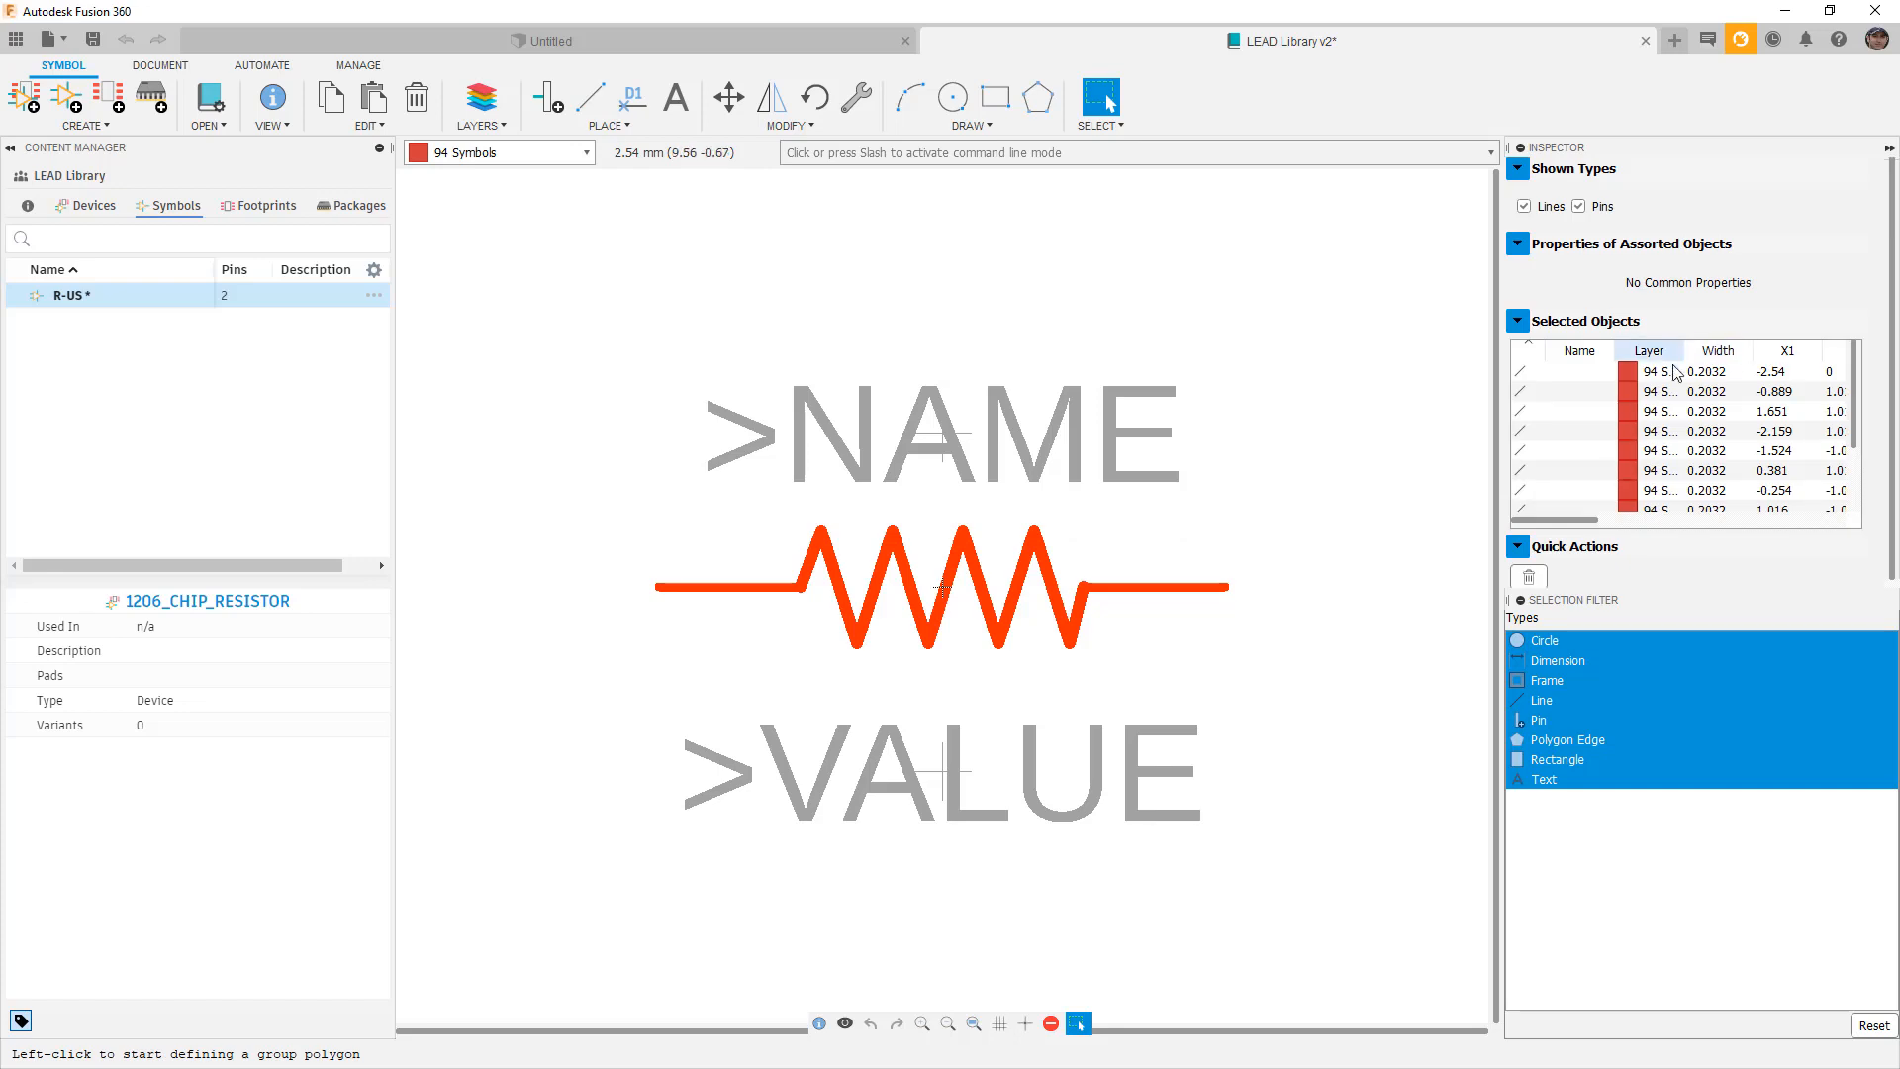
pyautogui.scroll(-3, 1752, 396)
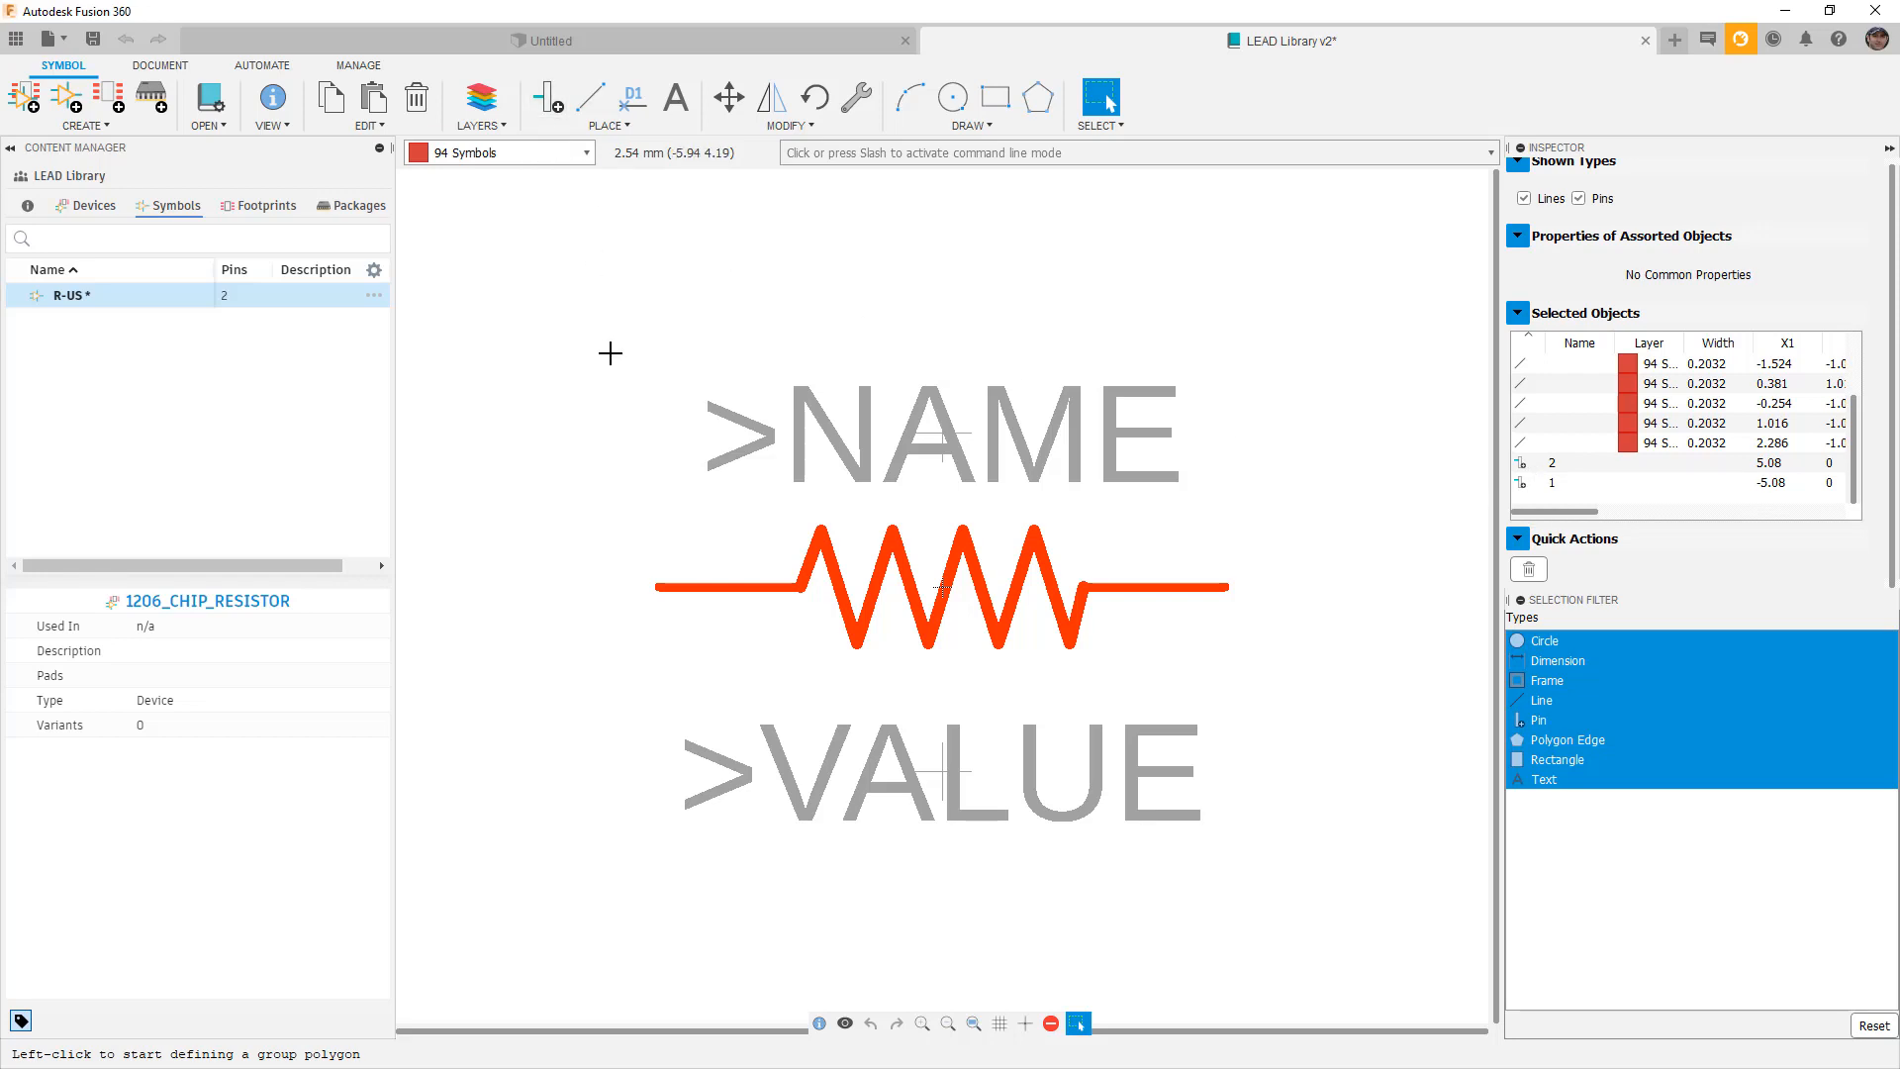
pyautogui.hotkey('ctrl', 's')
pyautogui.click(97, 206)
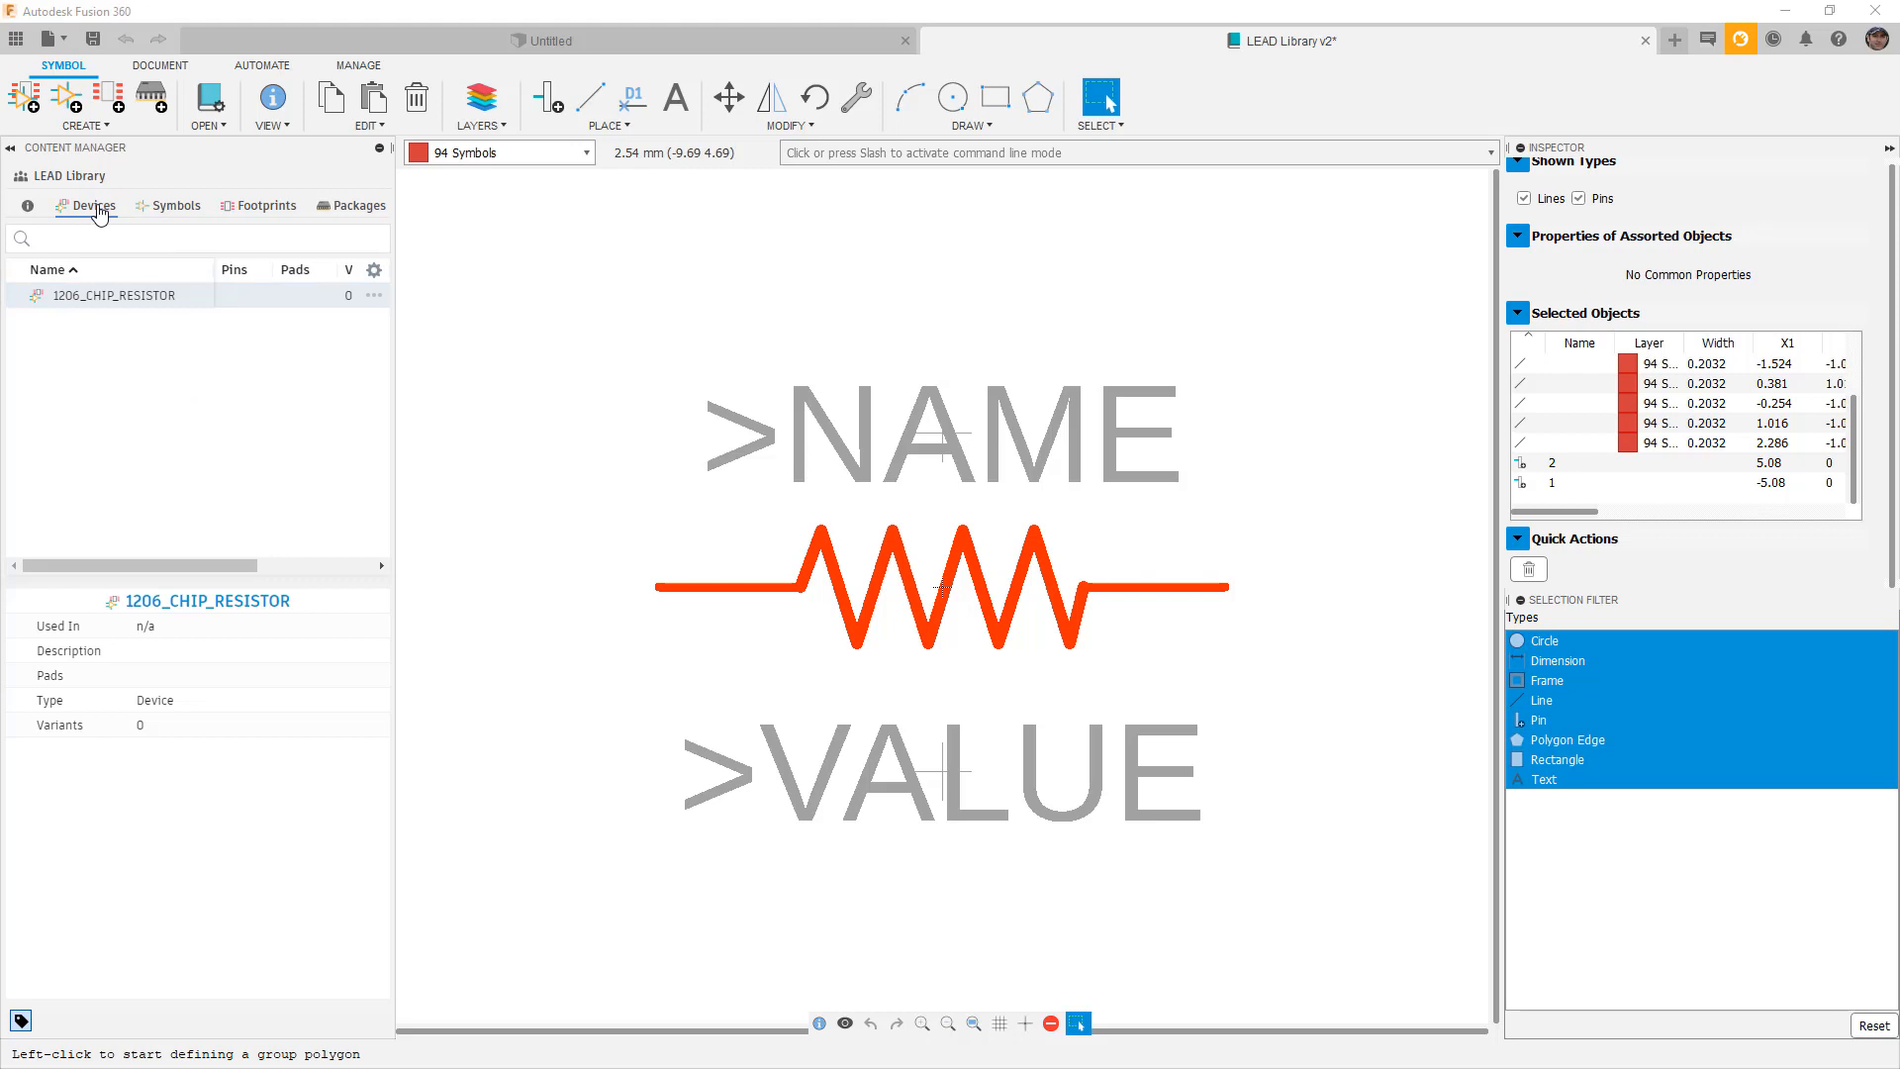
# Open 1206_CHIP_RESISTOR and place the R-US symbol in it as gate G$1.
pyautogui.doubleClick(137, 298)
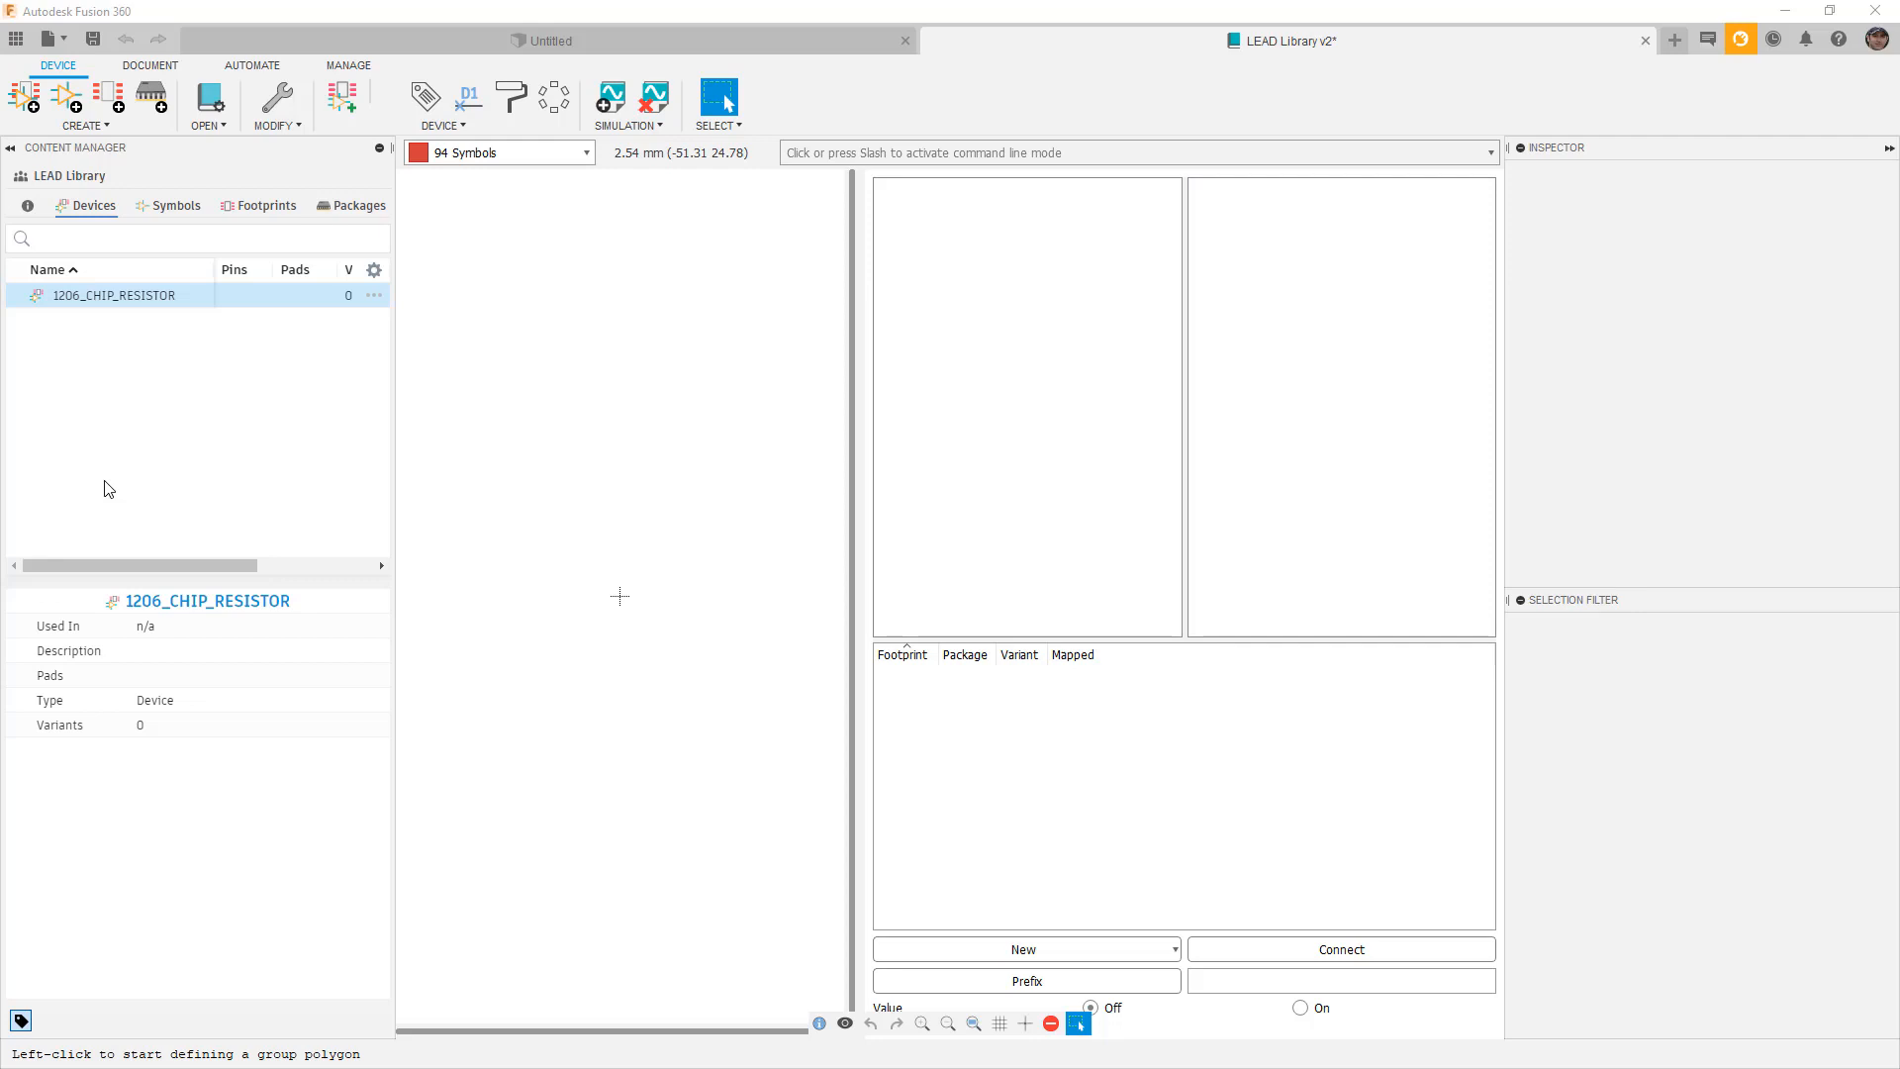
pyautogui.click(345, 99)
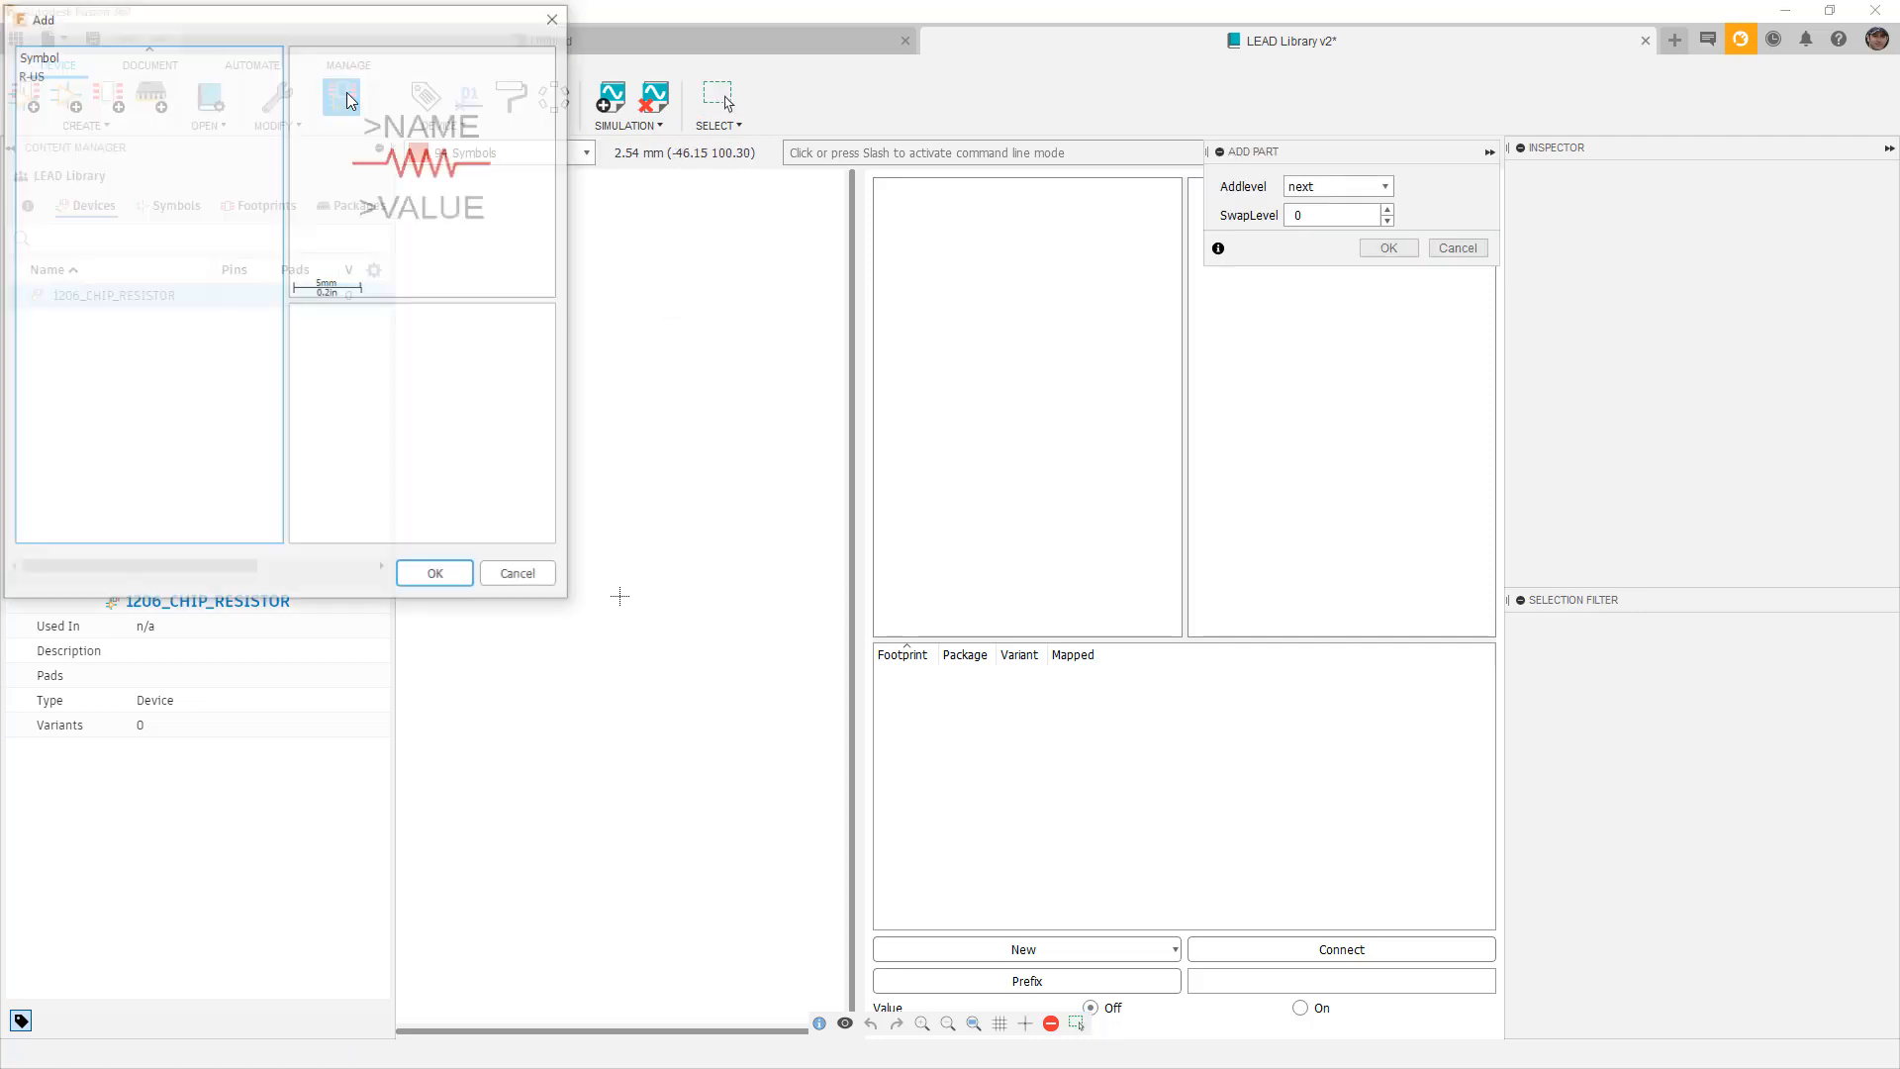
pyautogui.click(64, 74)
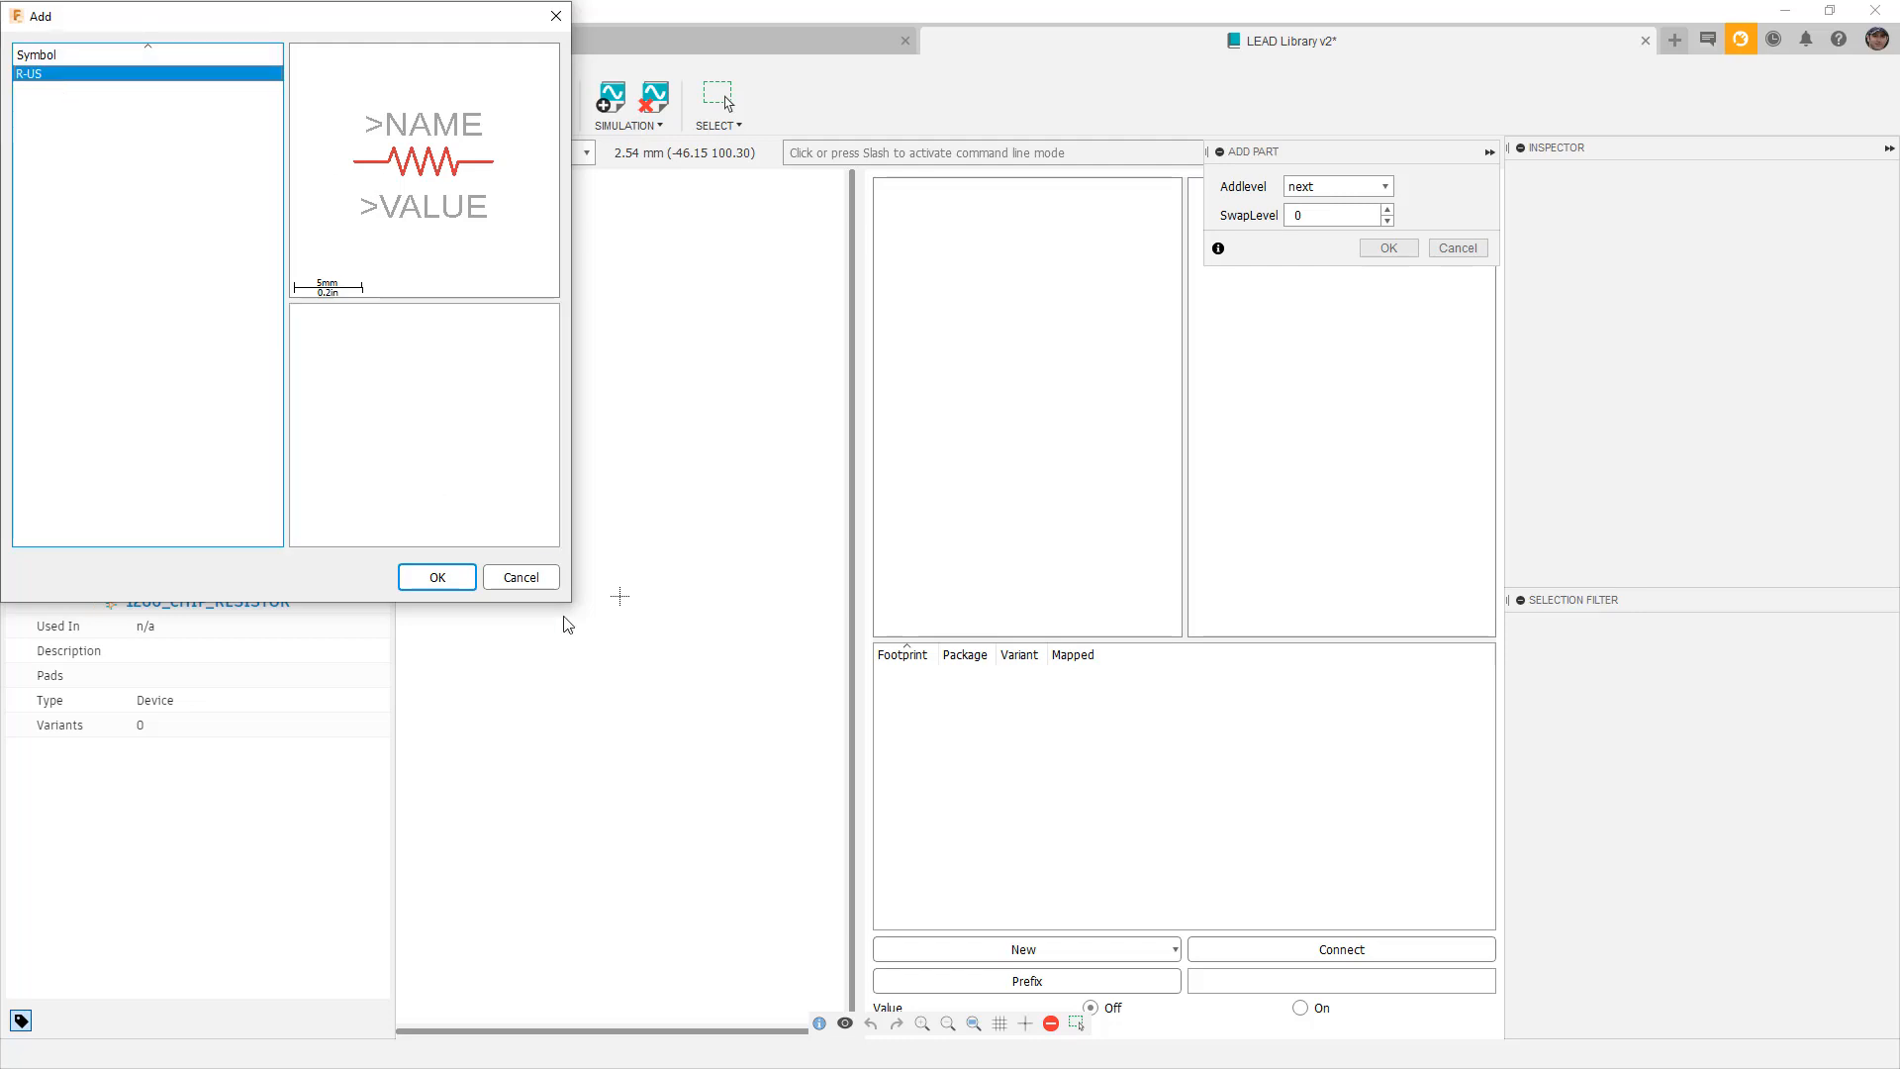
pyautogui.click(434, 576)
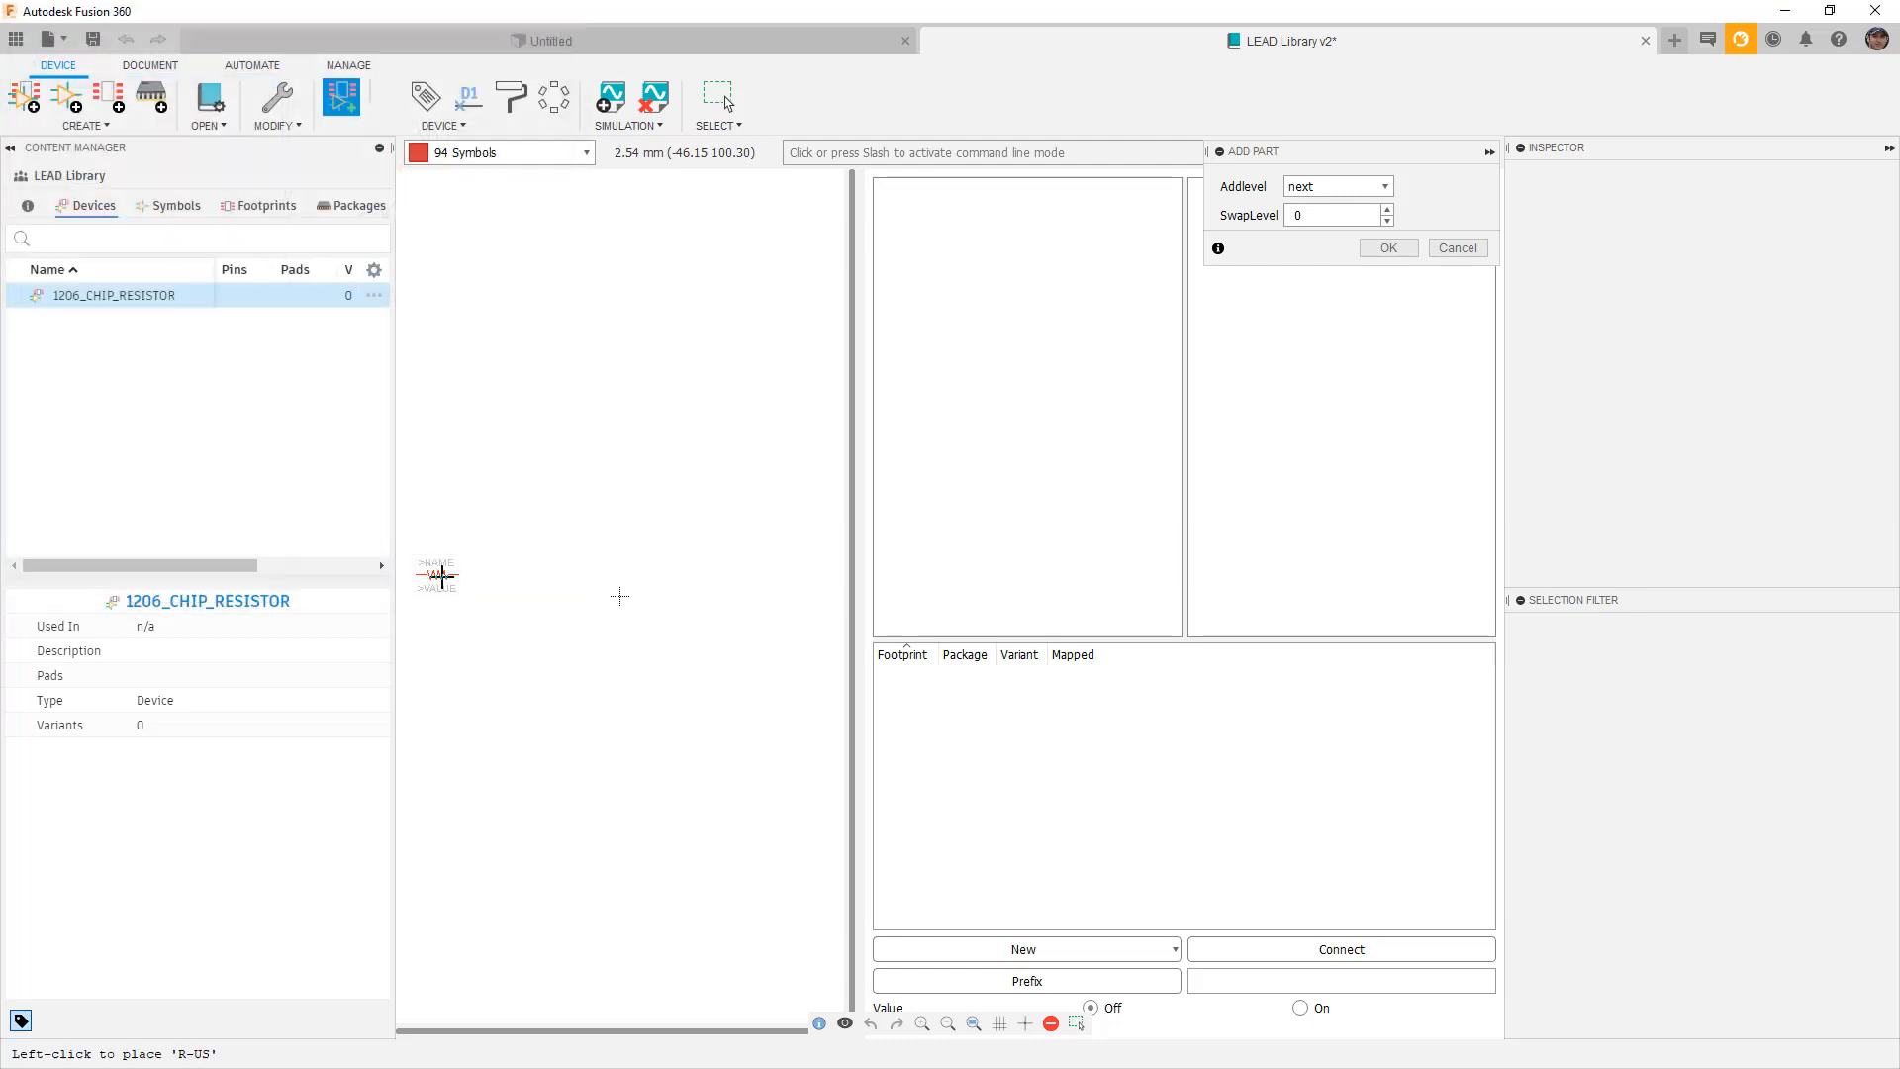
pyautogui.scroll(5, 629, 596)
pyautogui.click(562, 586)
pyautogui.scroll(-5, 562, 586)
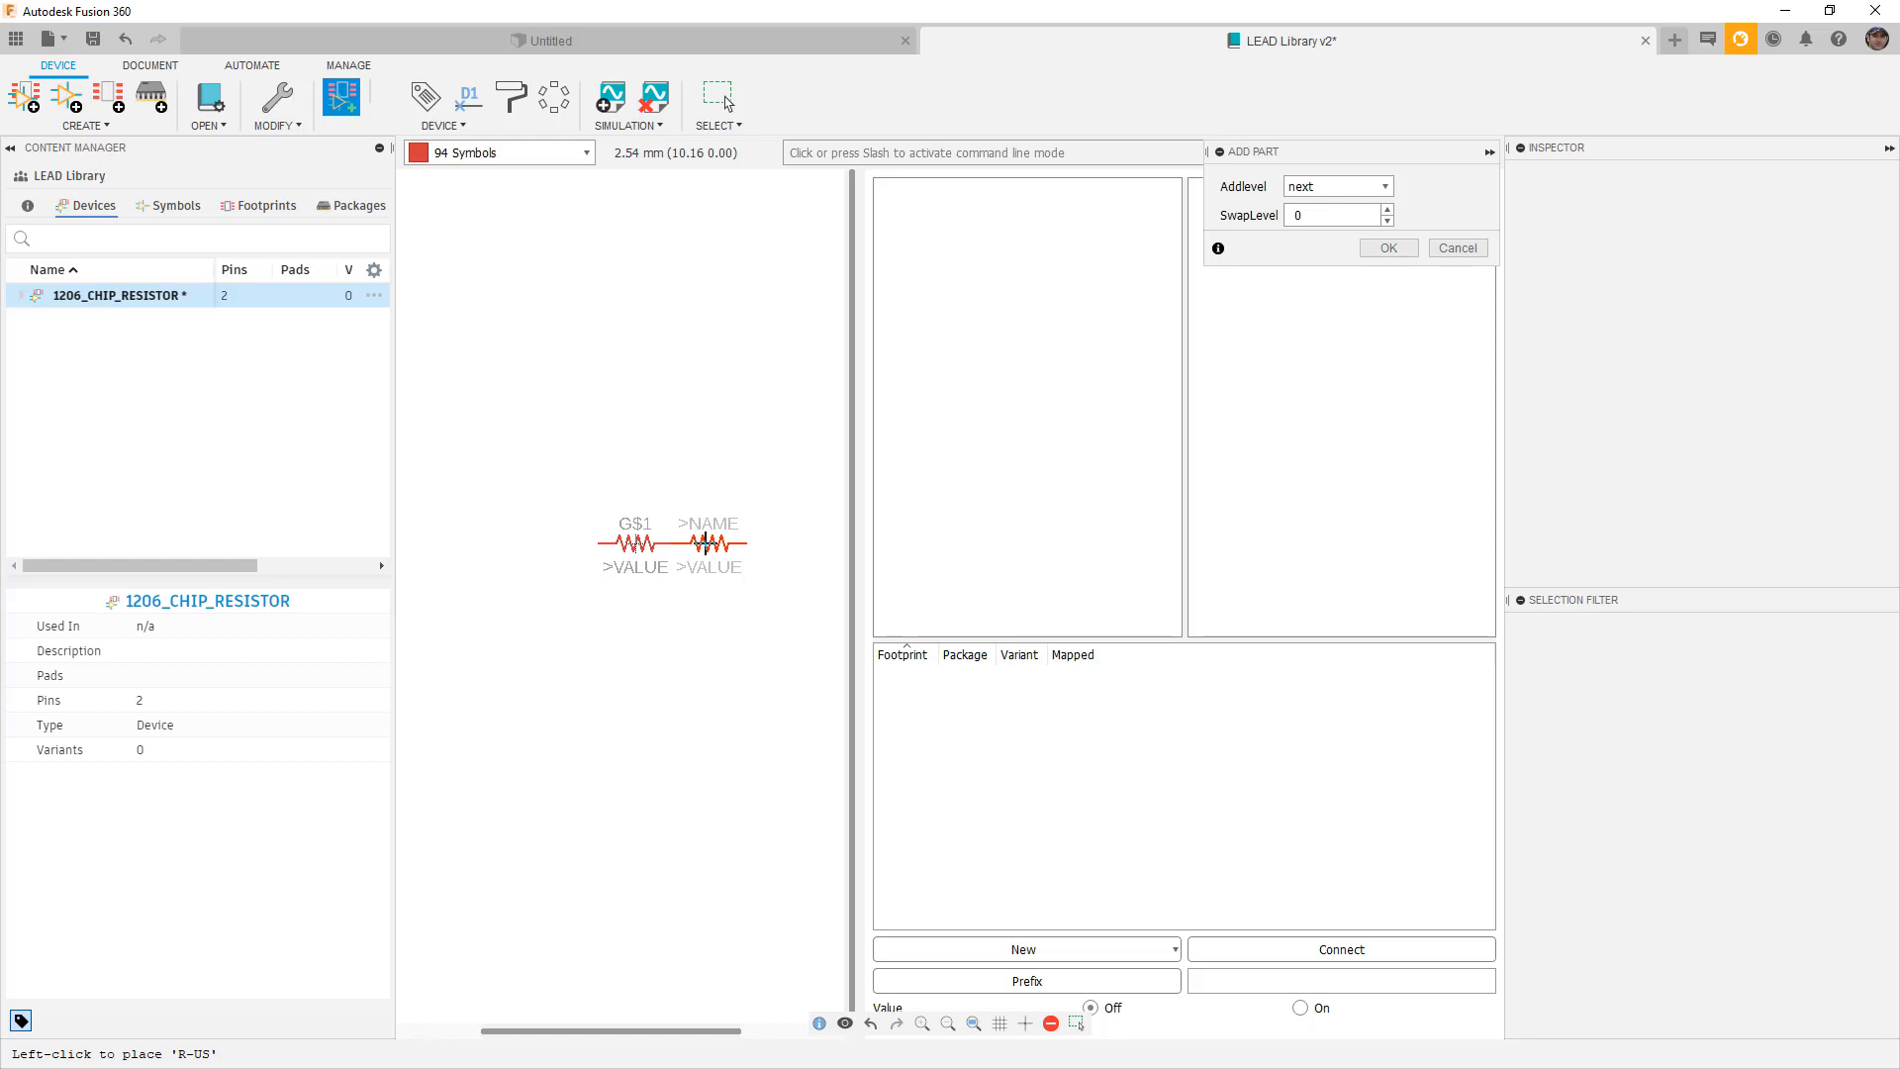
# Cancel adding a second symbol and expand the device to view R-US's properties.
pyautogui.click(704, 542)
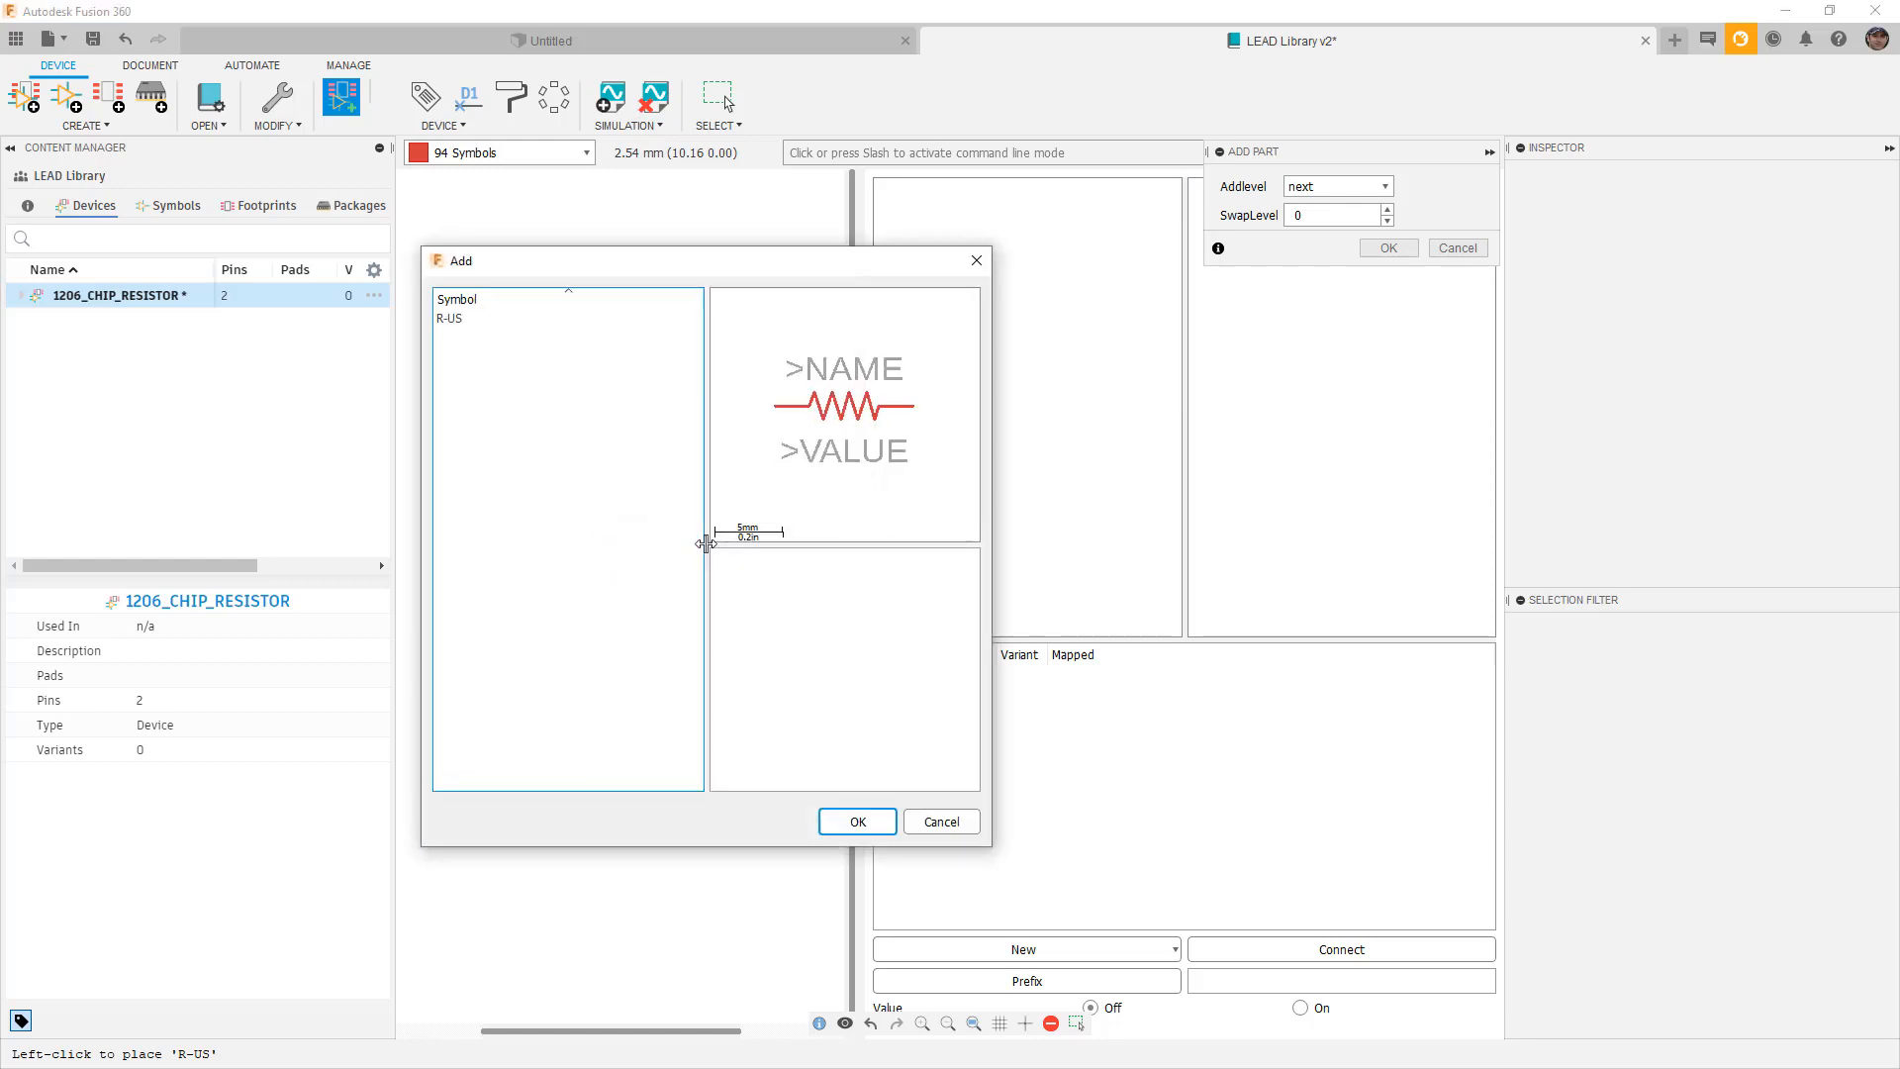
pyautogui.click(858, 819)
pyautogui.click(716, 532)
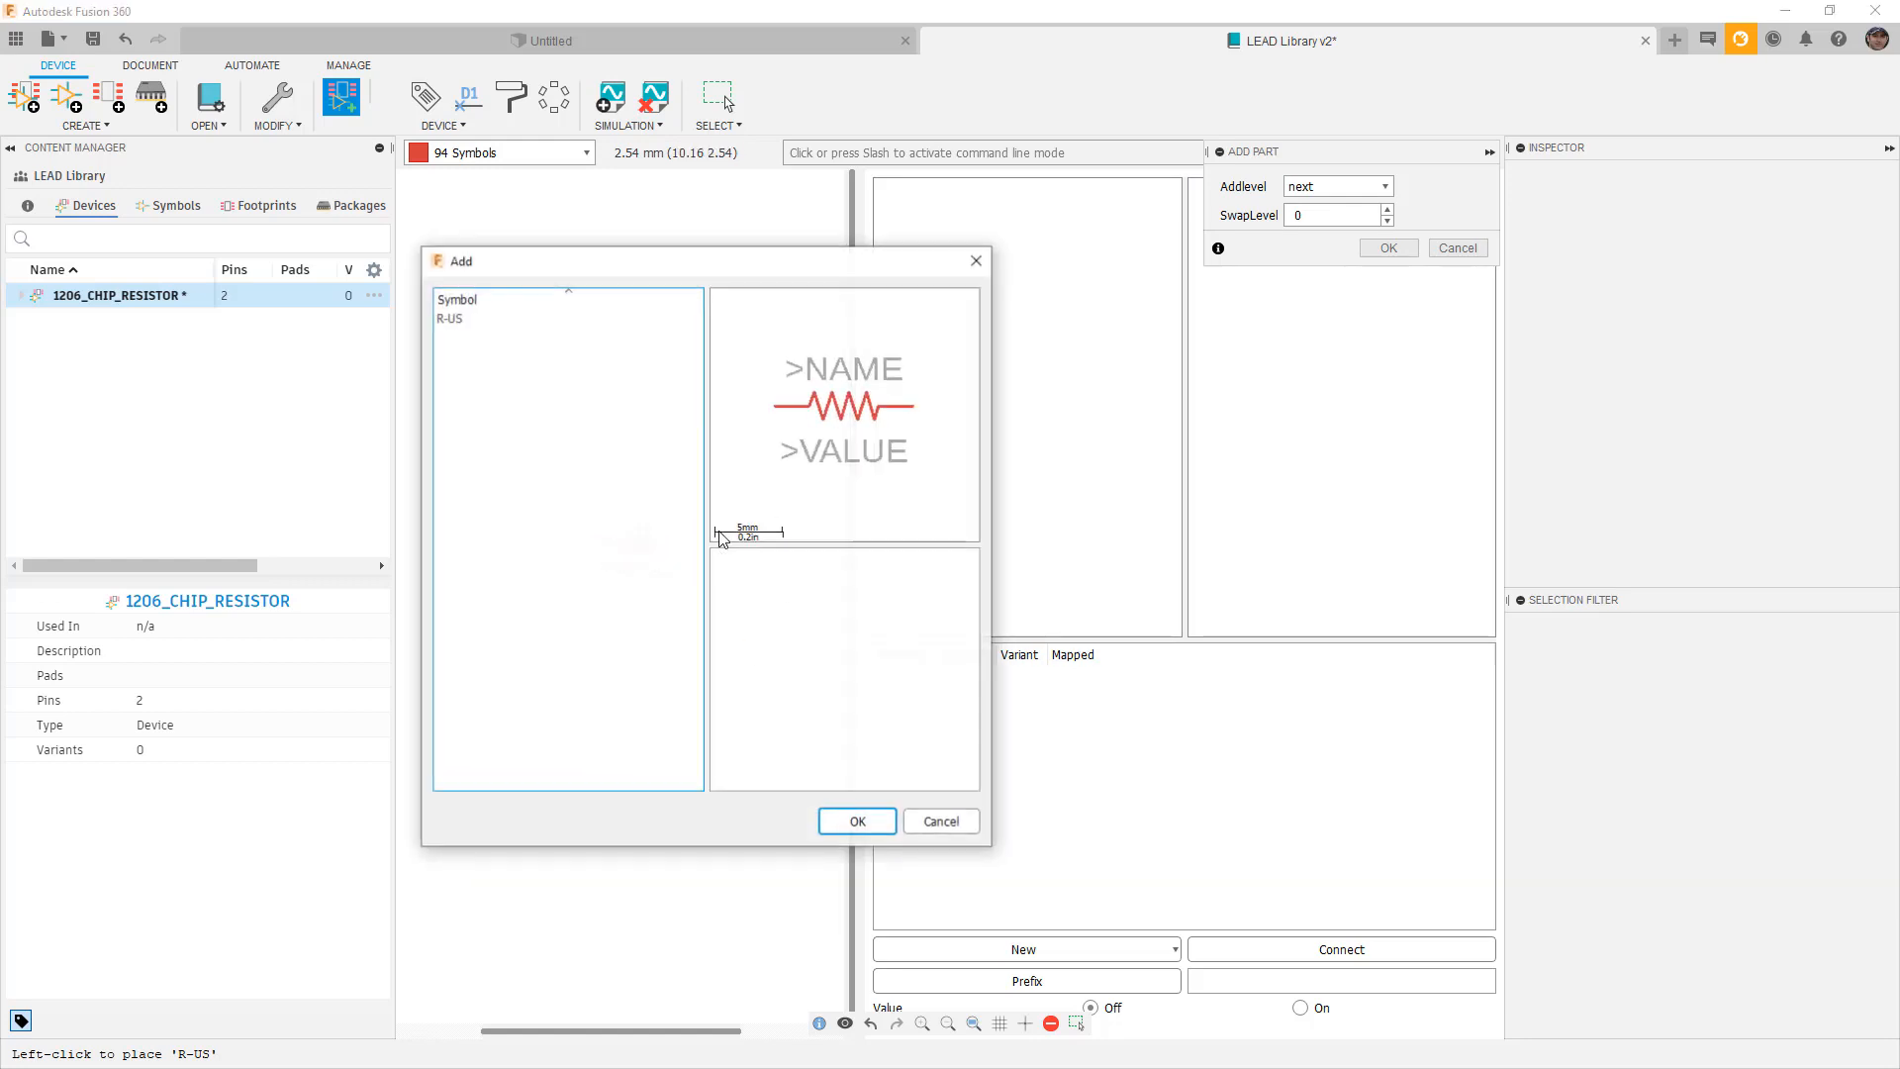
pyautogui.click(920, 832)
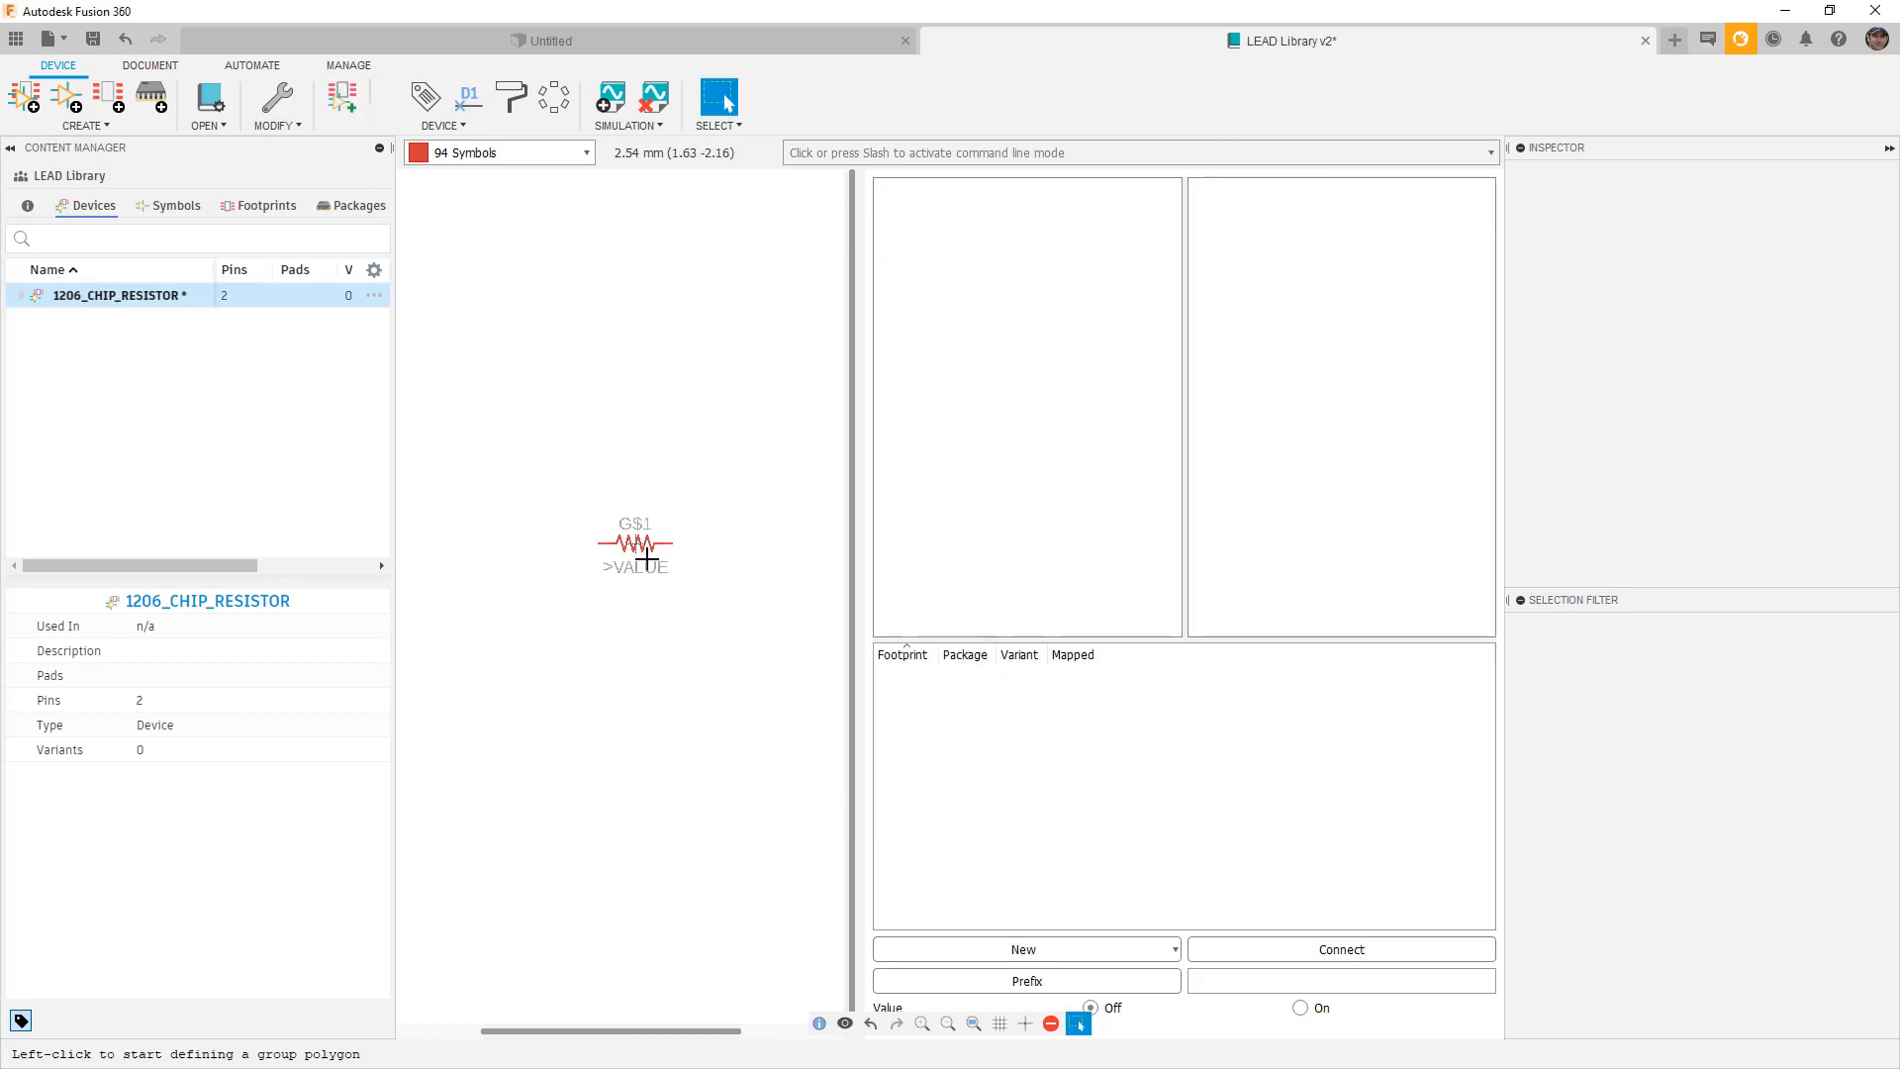
pyautogui.click(19, 297)
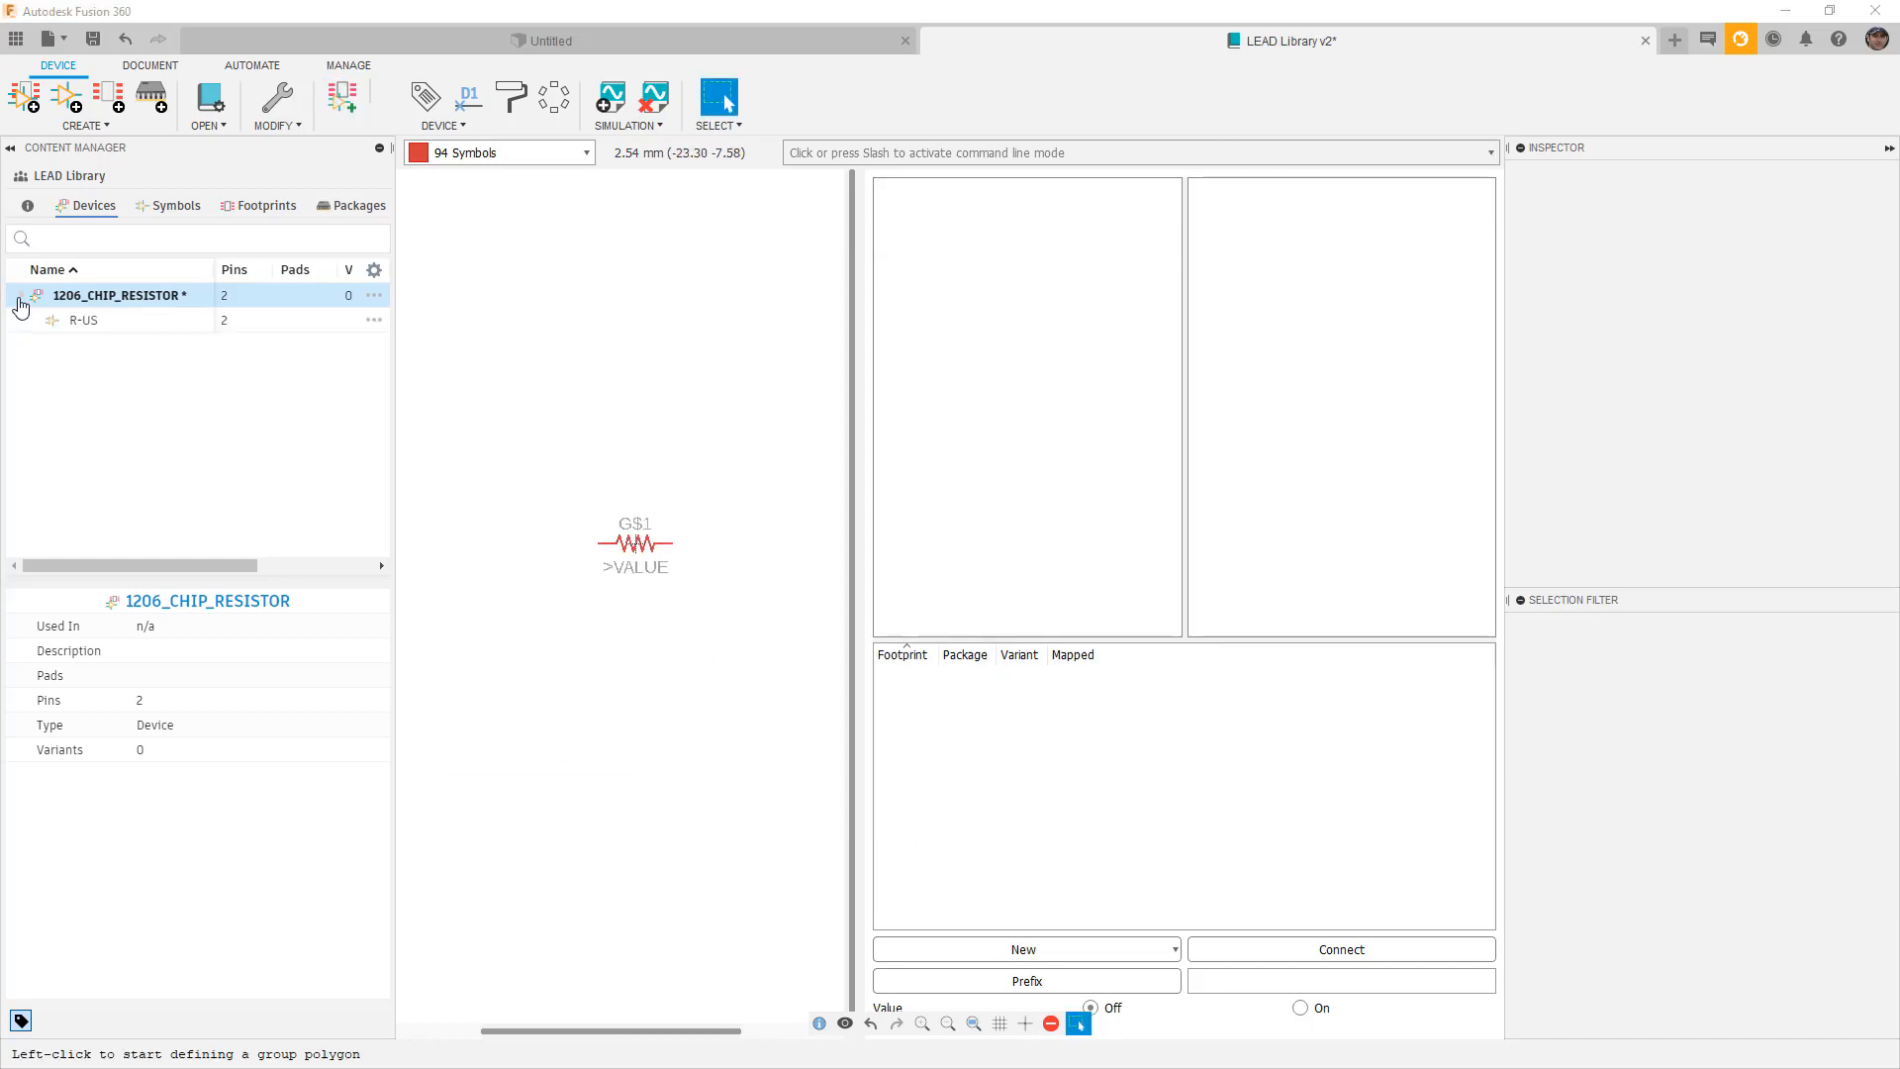
pyautogui.click(89, 323)
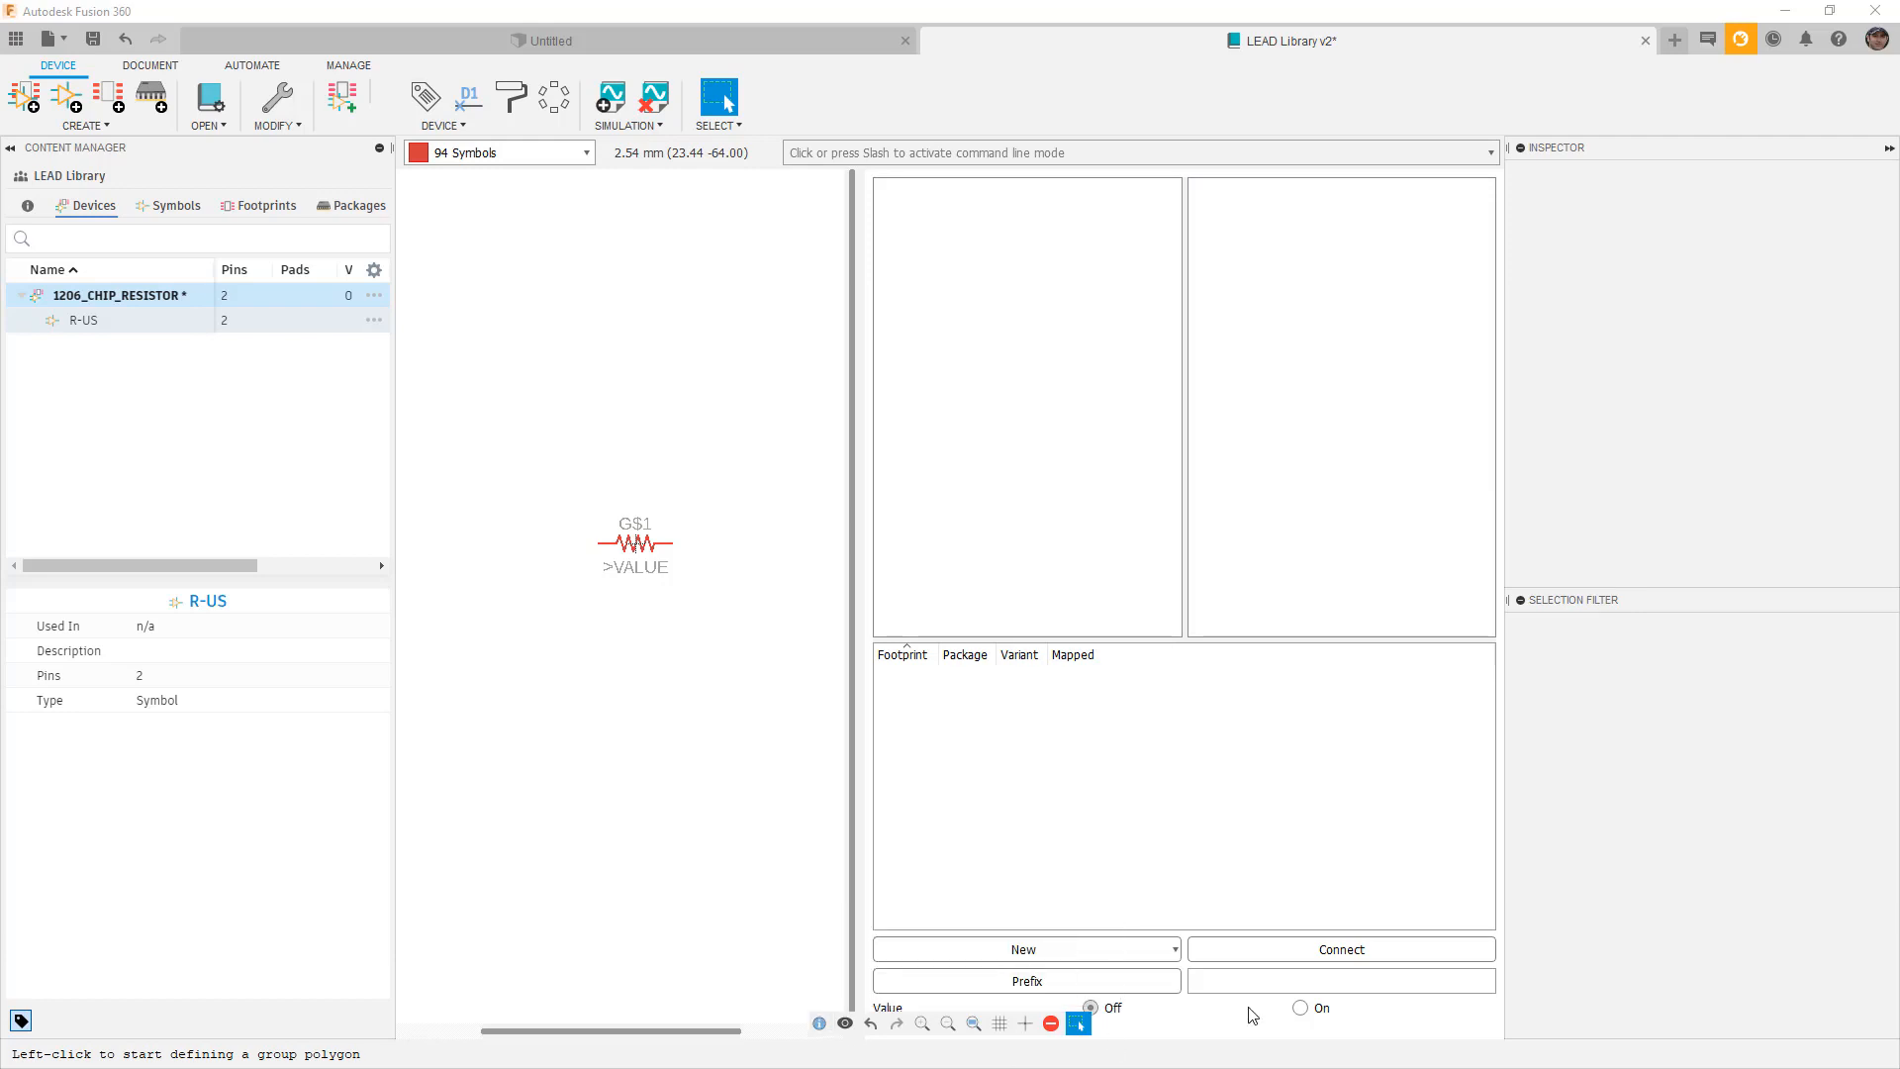
# Set the device's Value option to On, choose Group select, and switch to the Digi-Key page.
pyautogui.click(1302, 1012)
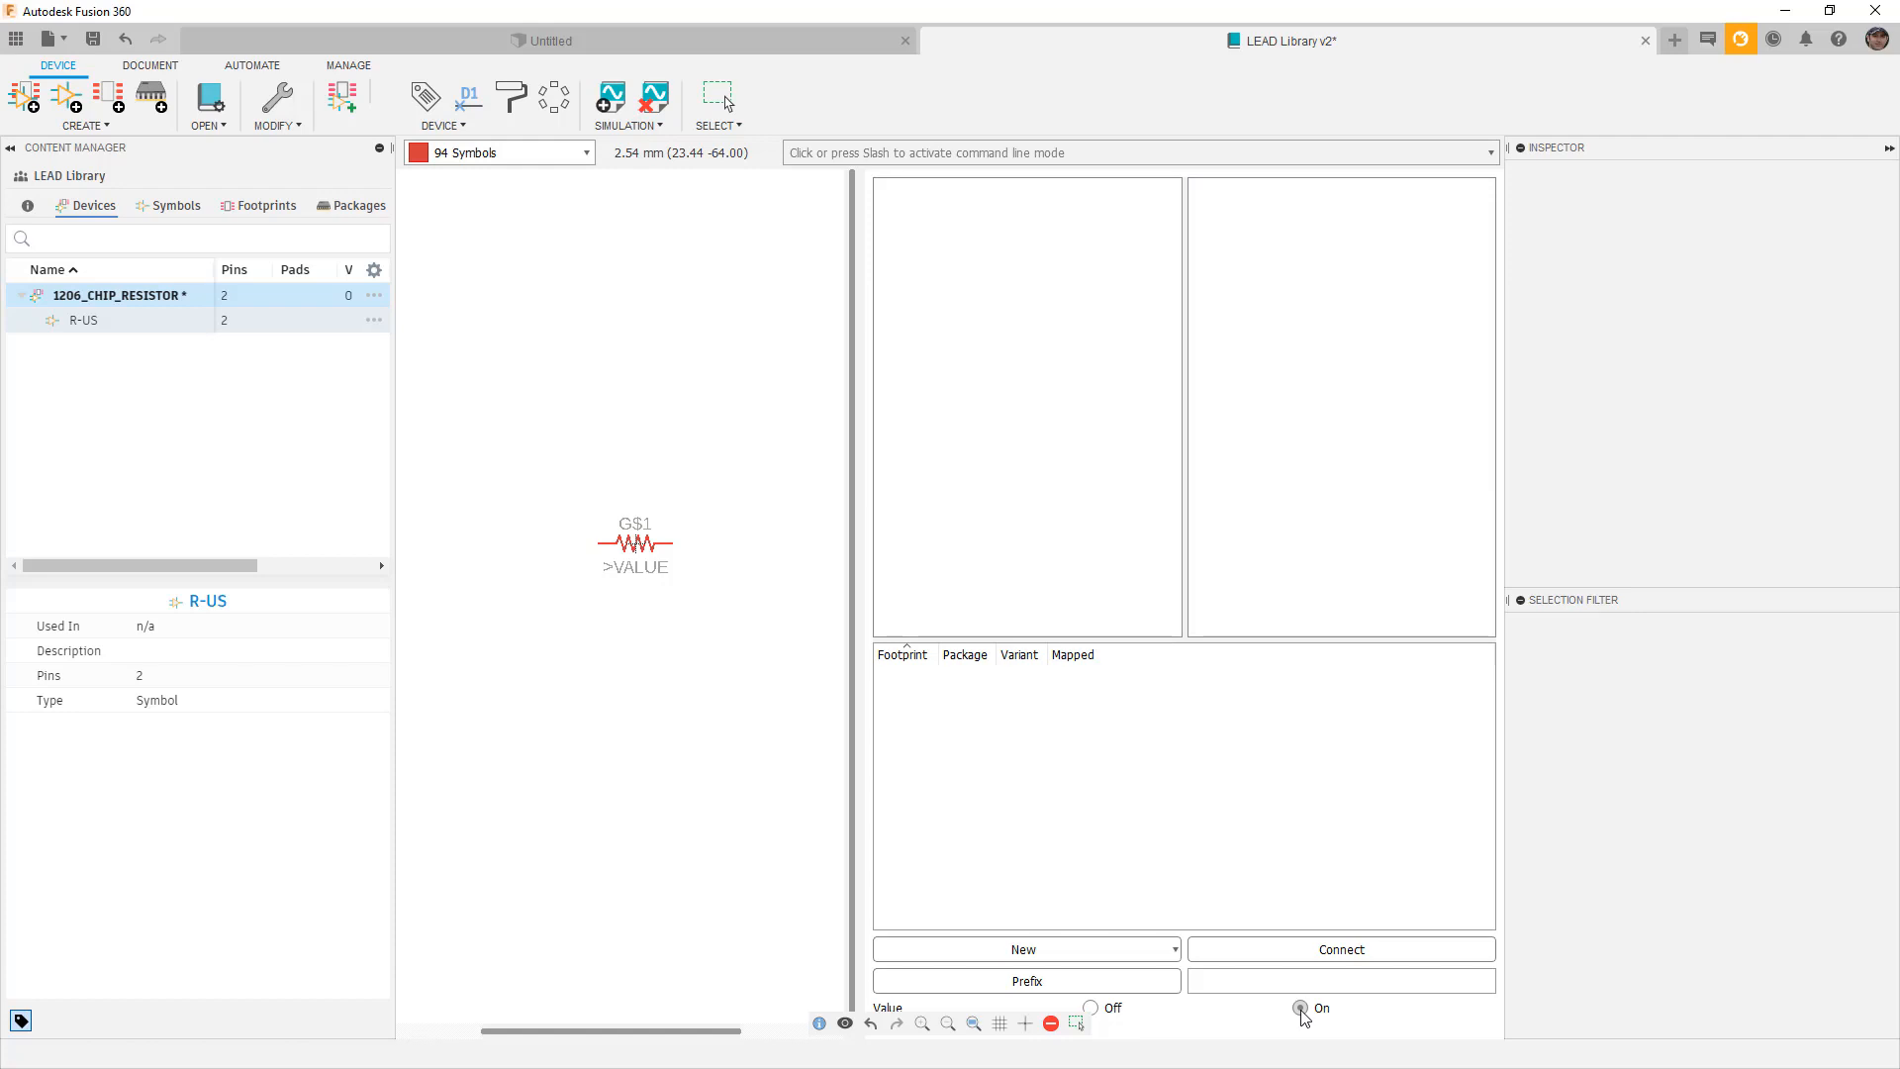
pyautogui.click(1077, 1024)
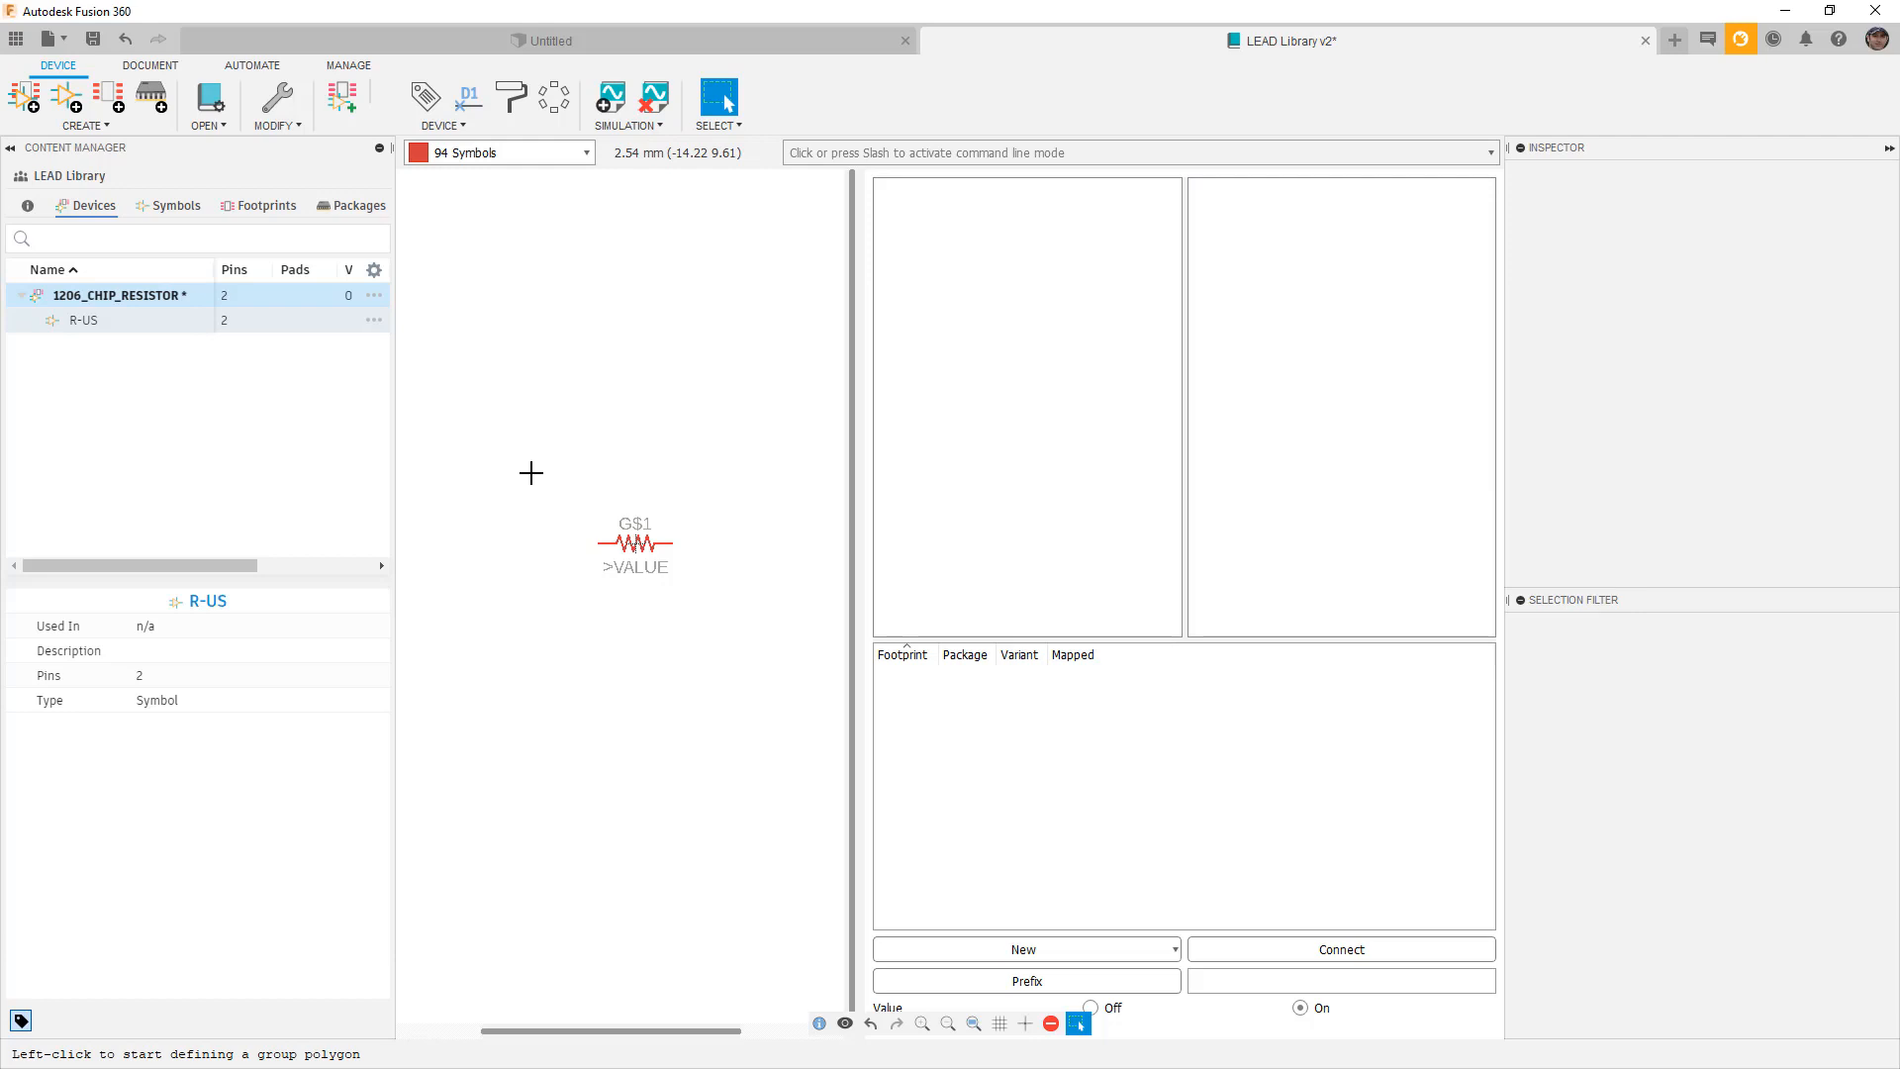
pyautogui.hotkey('alt', 'Tab')
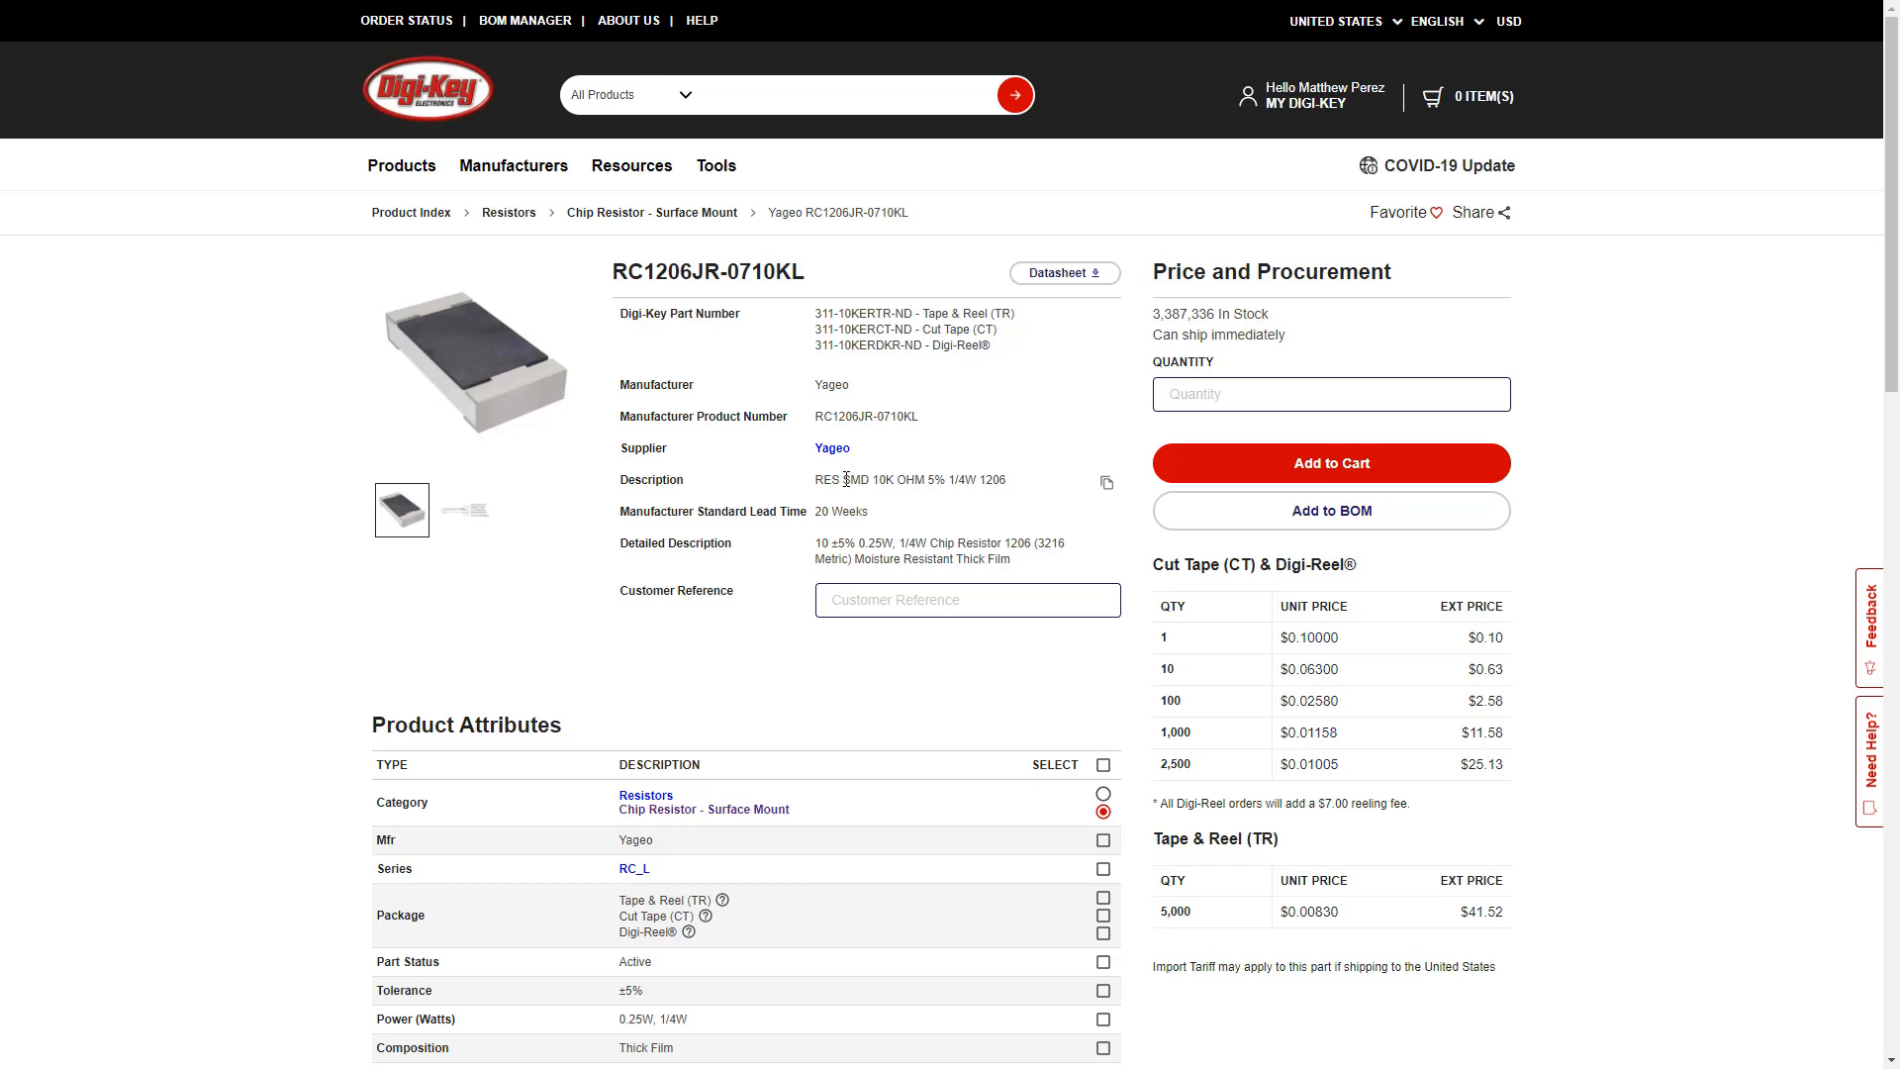
# Highlight 1206 in the description, view the cross-section image, and scroll to Documents & Media.
pyautogui.moveTo(1012, 481); pyautogui.dragTo(981, 480)
pyautogui.click(463, 516)
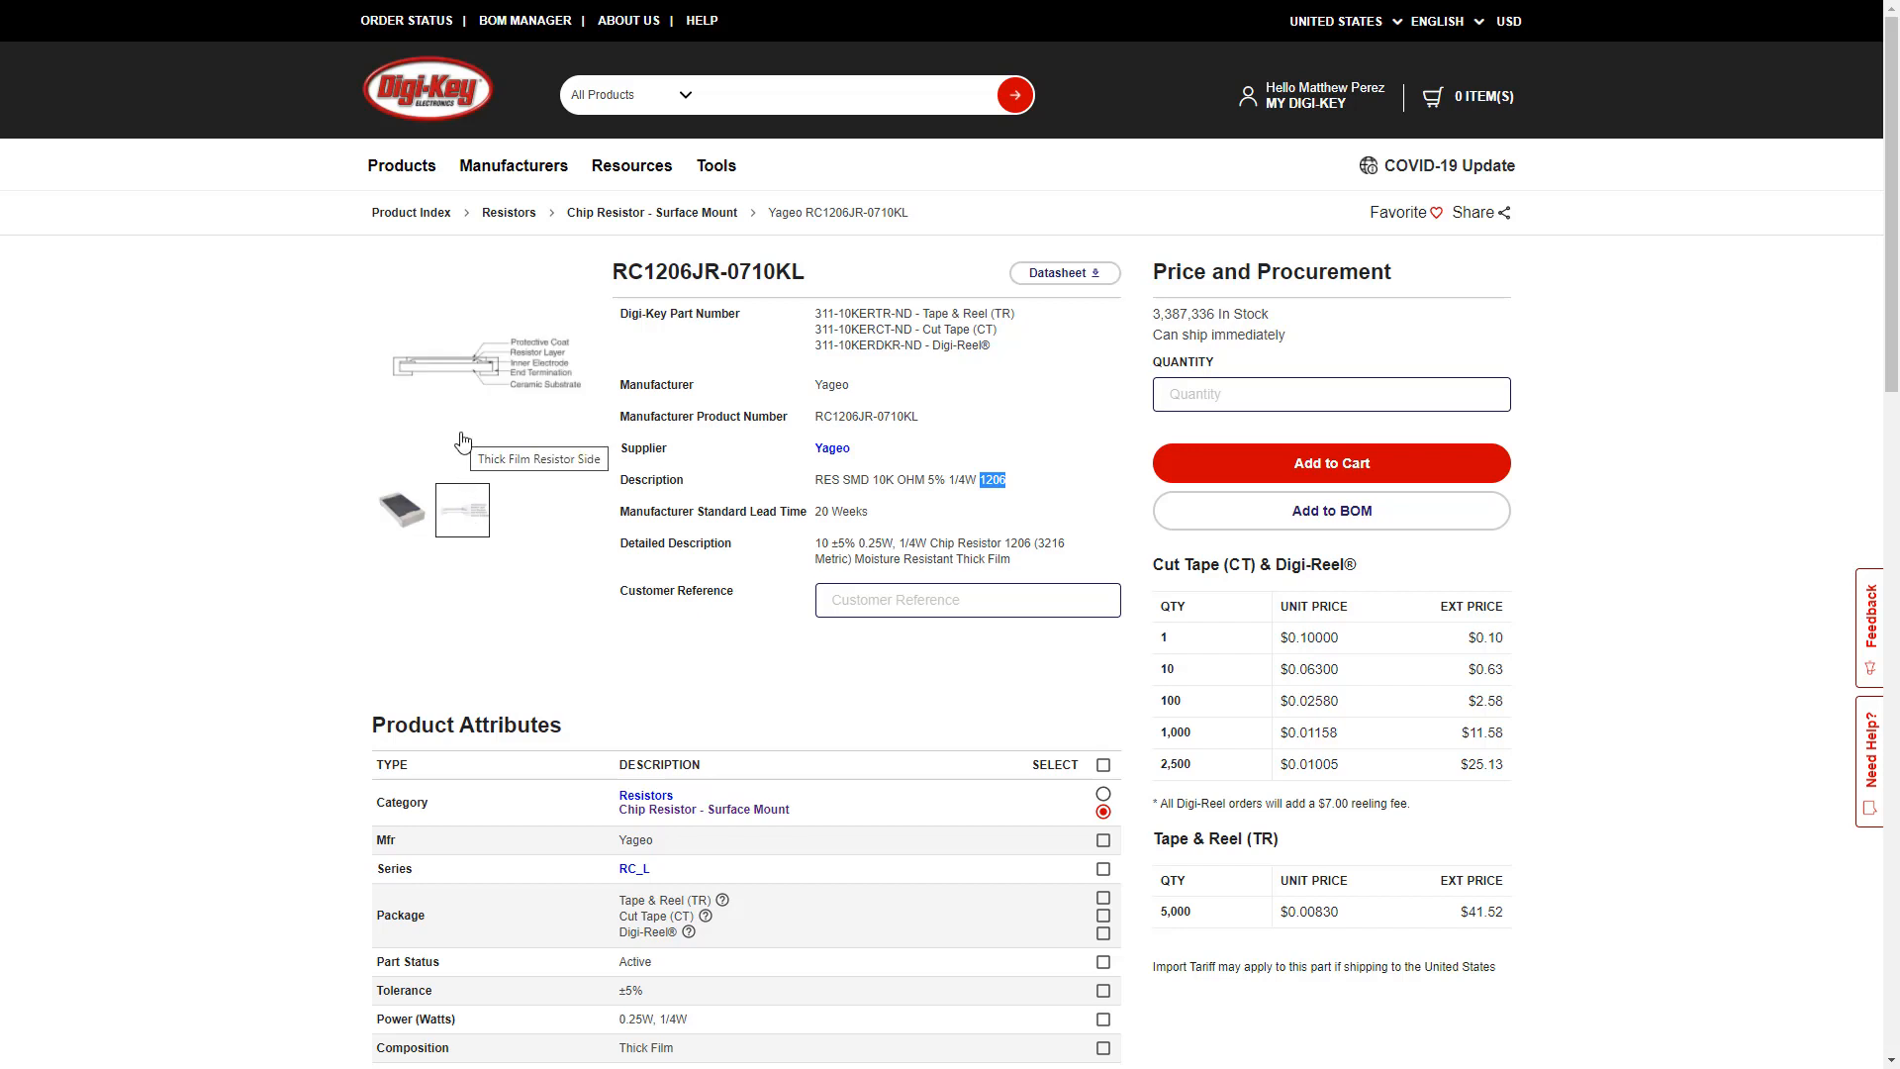
pyautogui.scroll(-1, 817, 507)
pyautogui.scroll(-3, 792, 554)
pyautogui.scroll(-8, 737, 745)
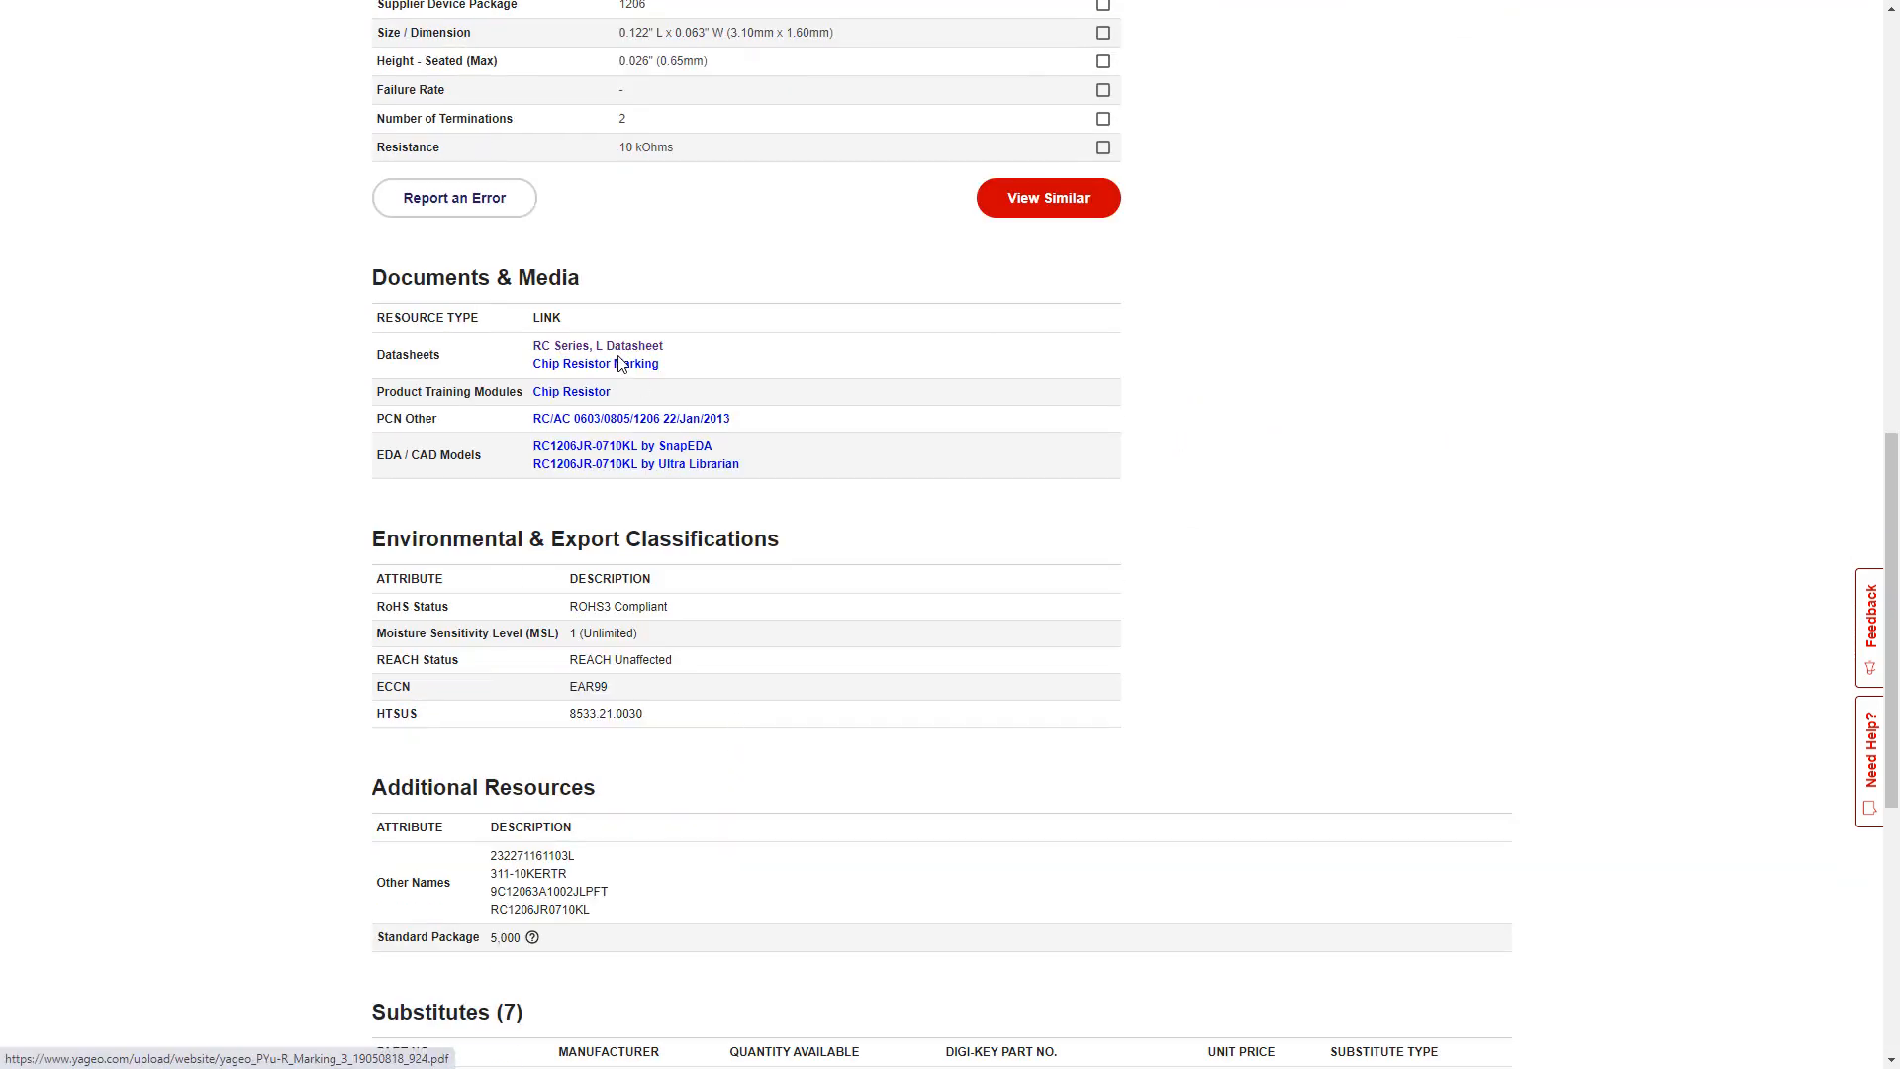
# Open the RC Series, L Datasheet and read RC1206's 3.10×1.60 mm size in page 4's Table 1.
pyautogui.click(620, 348)
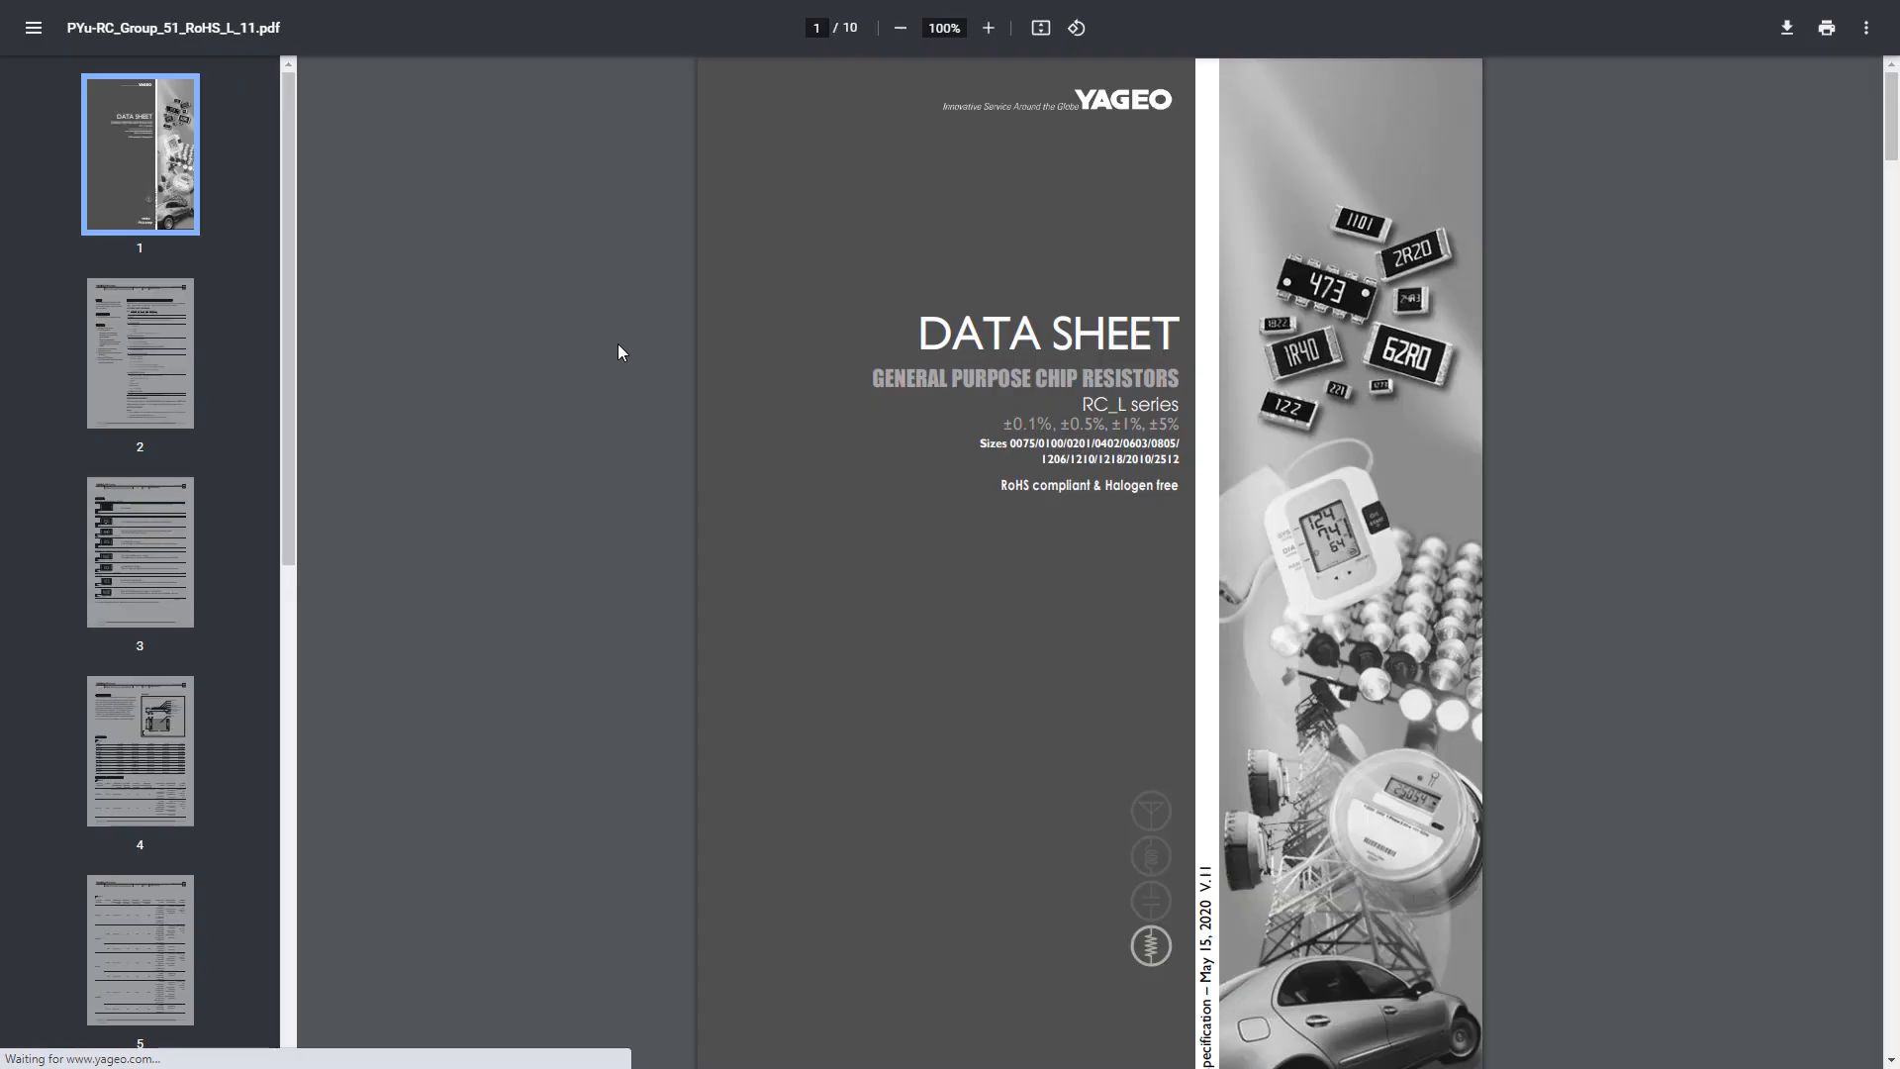
pyautogui.scroll(-2, 273, 330)
pyautogui.scroll(-2, 174, 364)
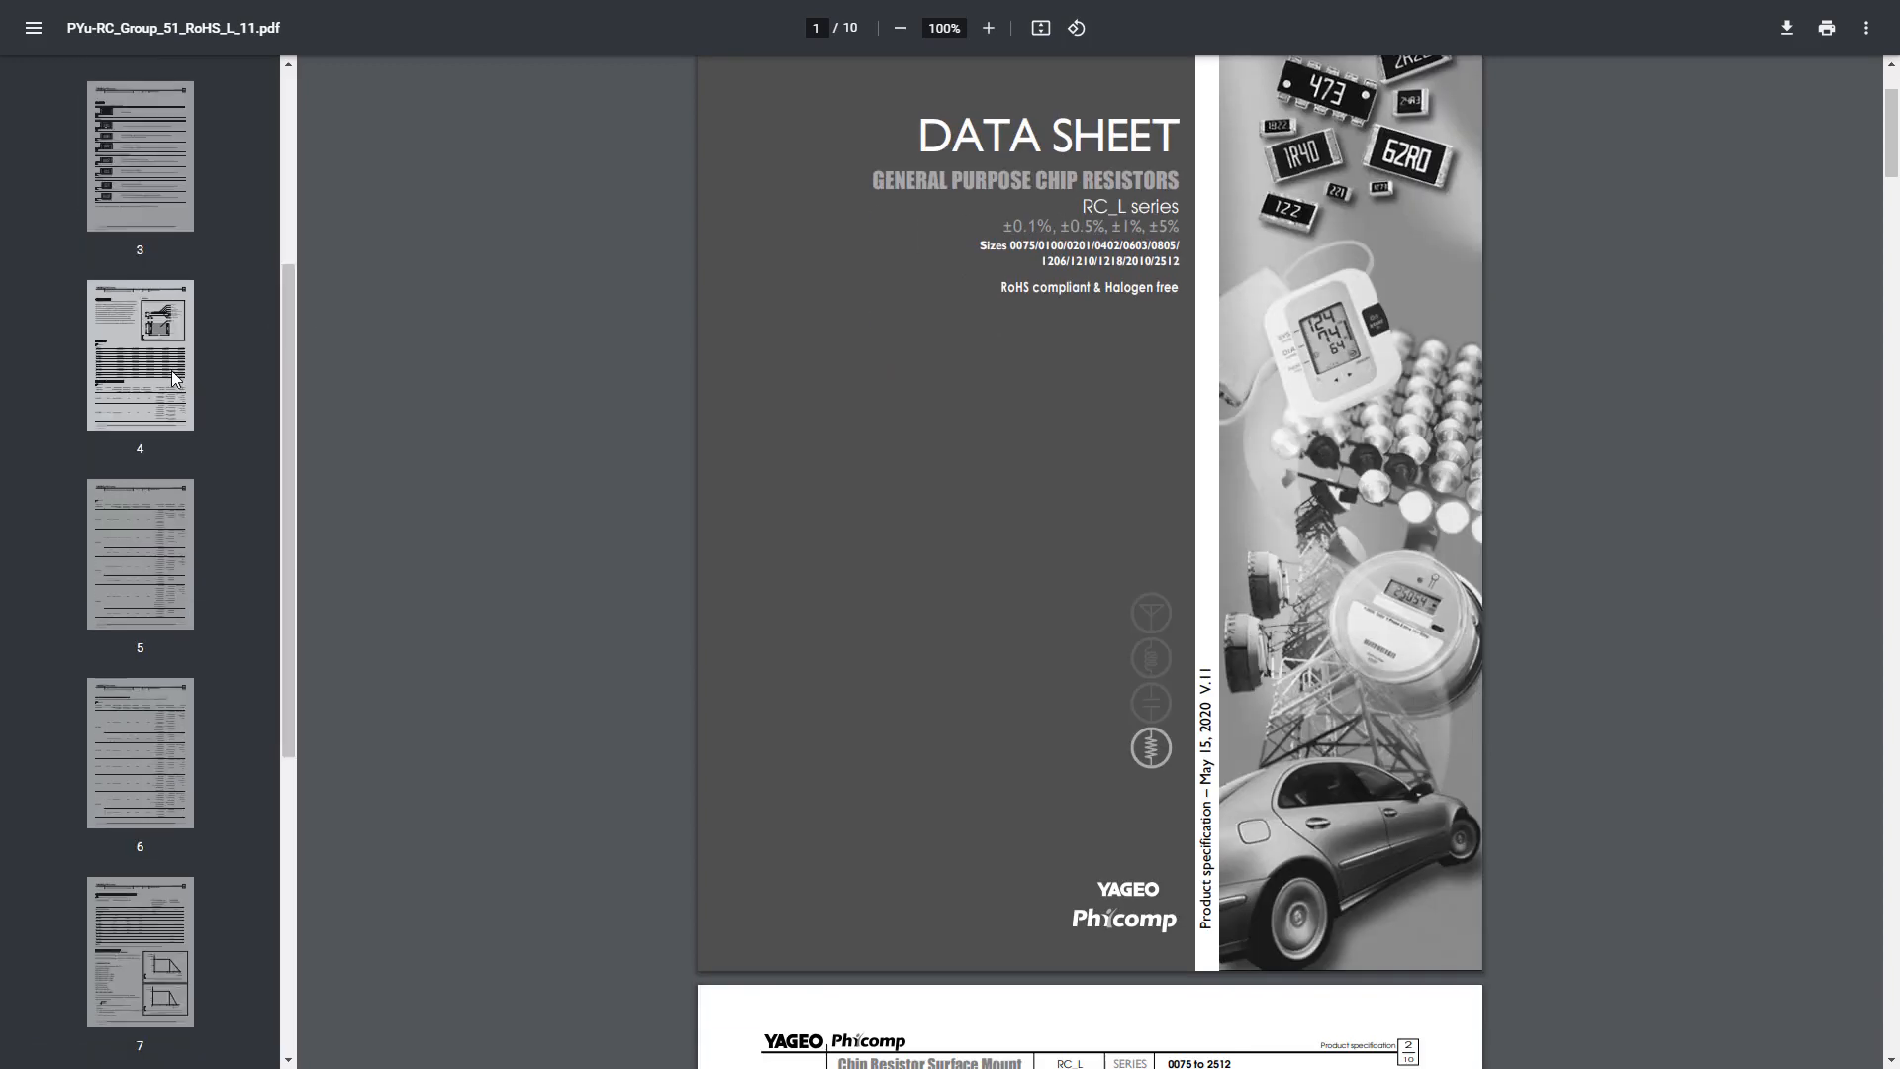
pyautogui.click(155, 329)
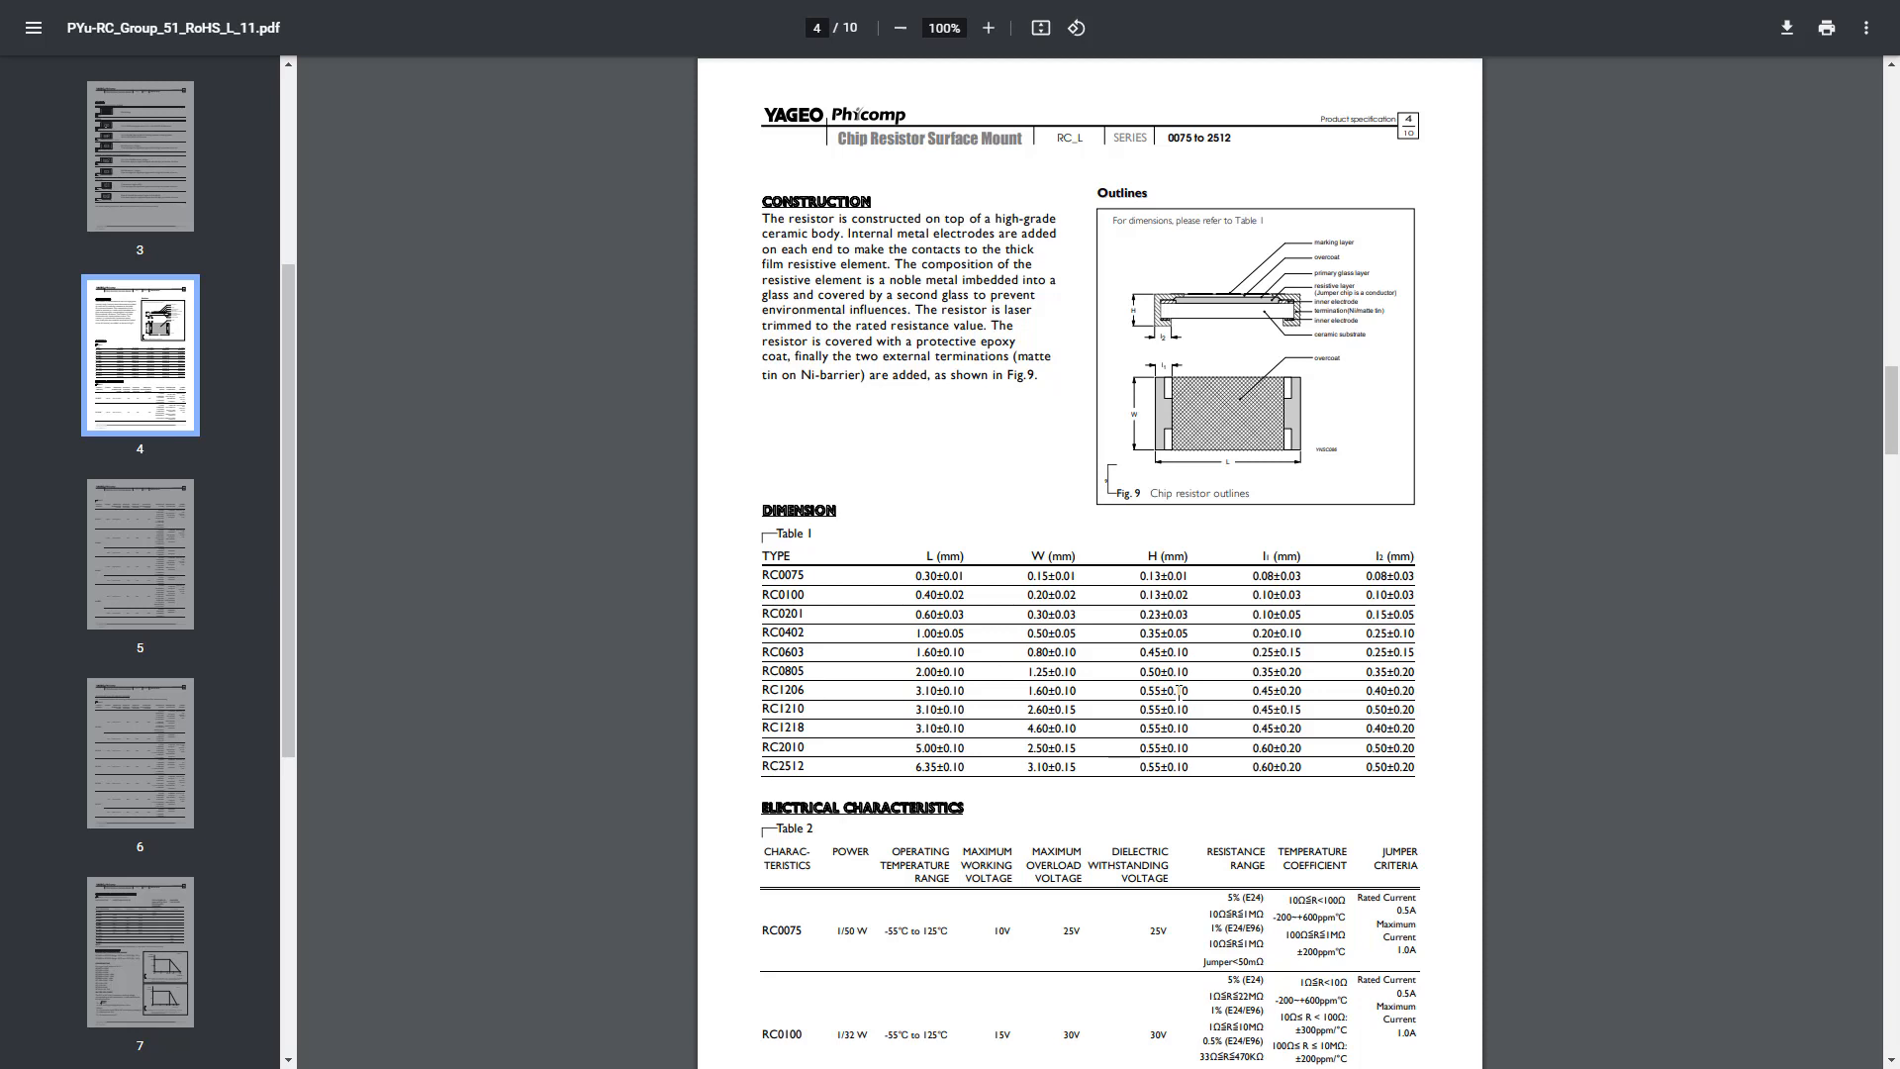
pyautogui.scroll(-9, 1179, 693)
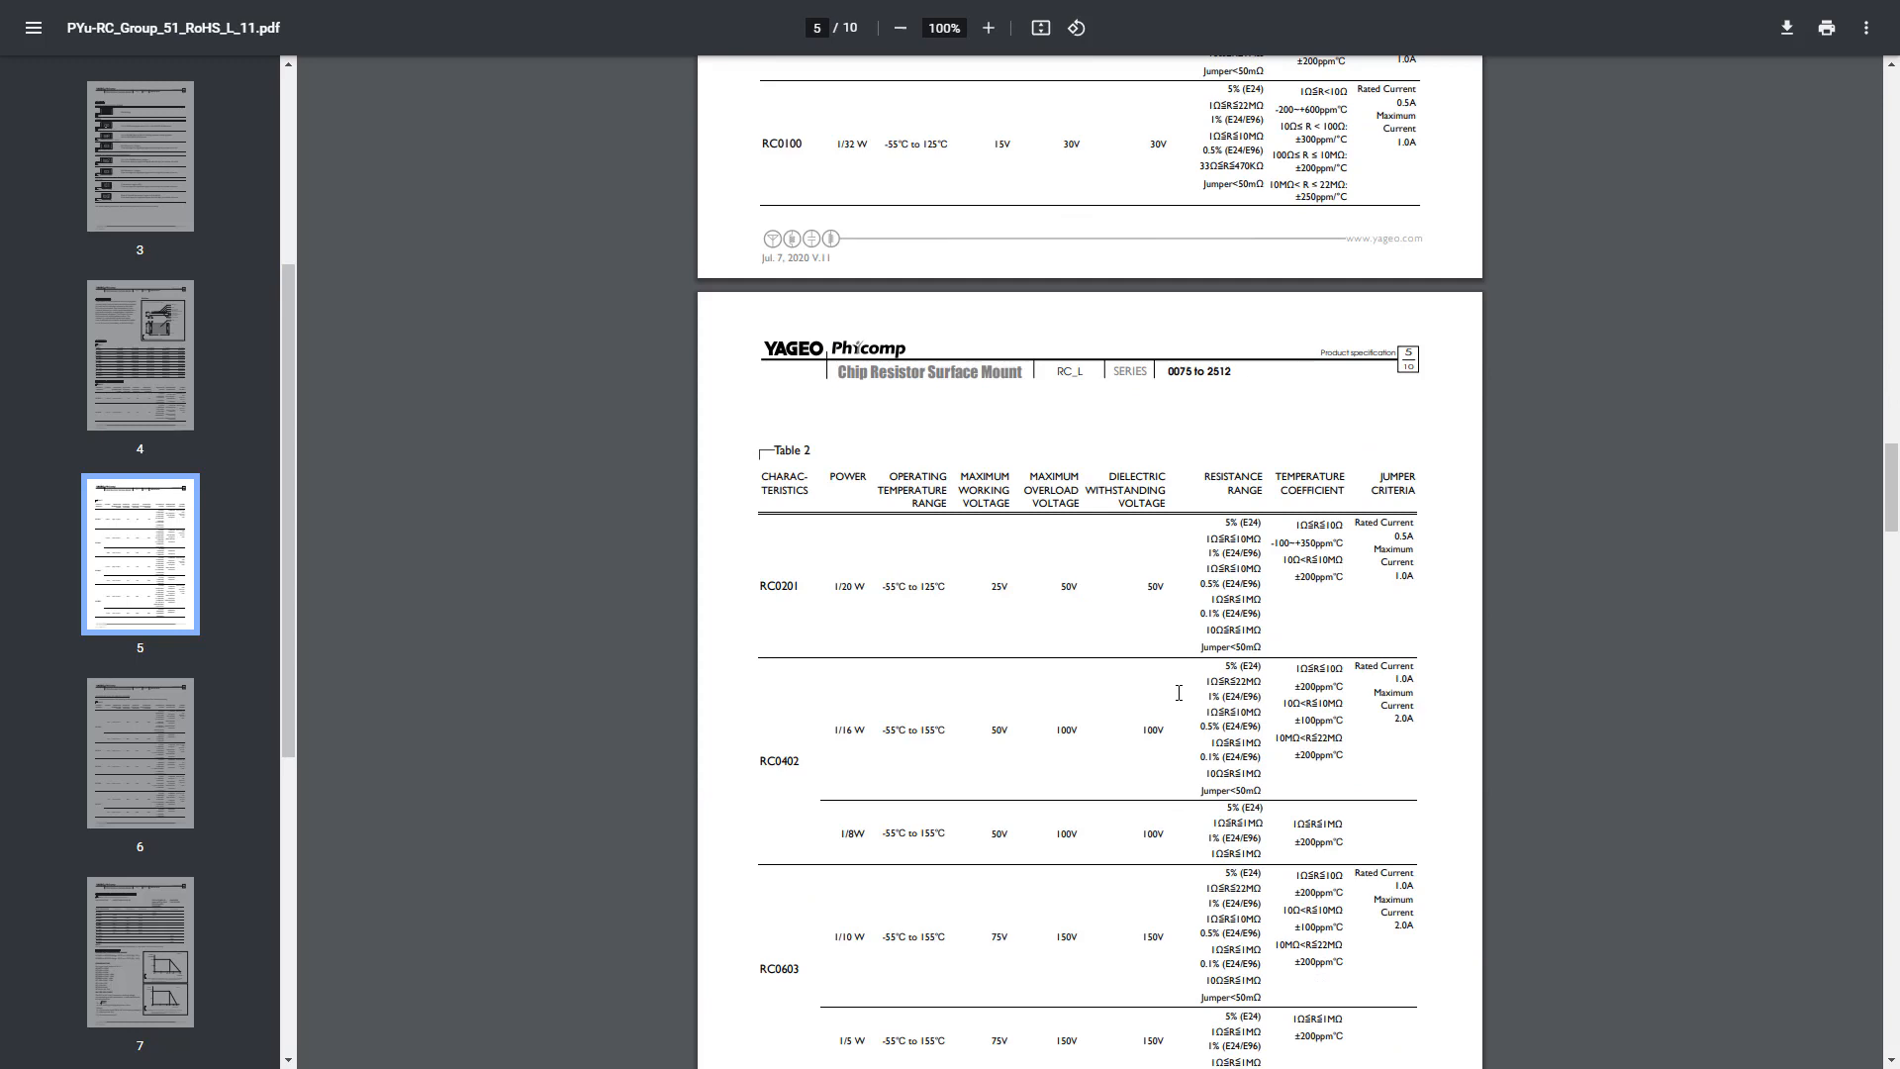
pyautogui.scroll(10, 1179, 693)
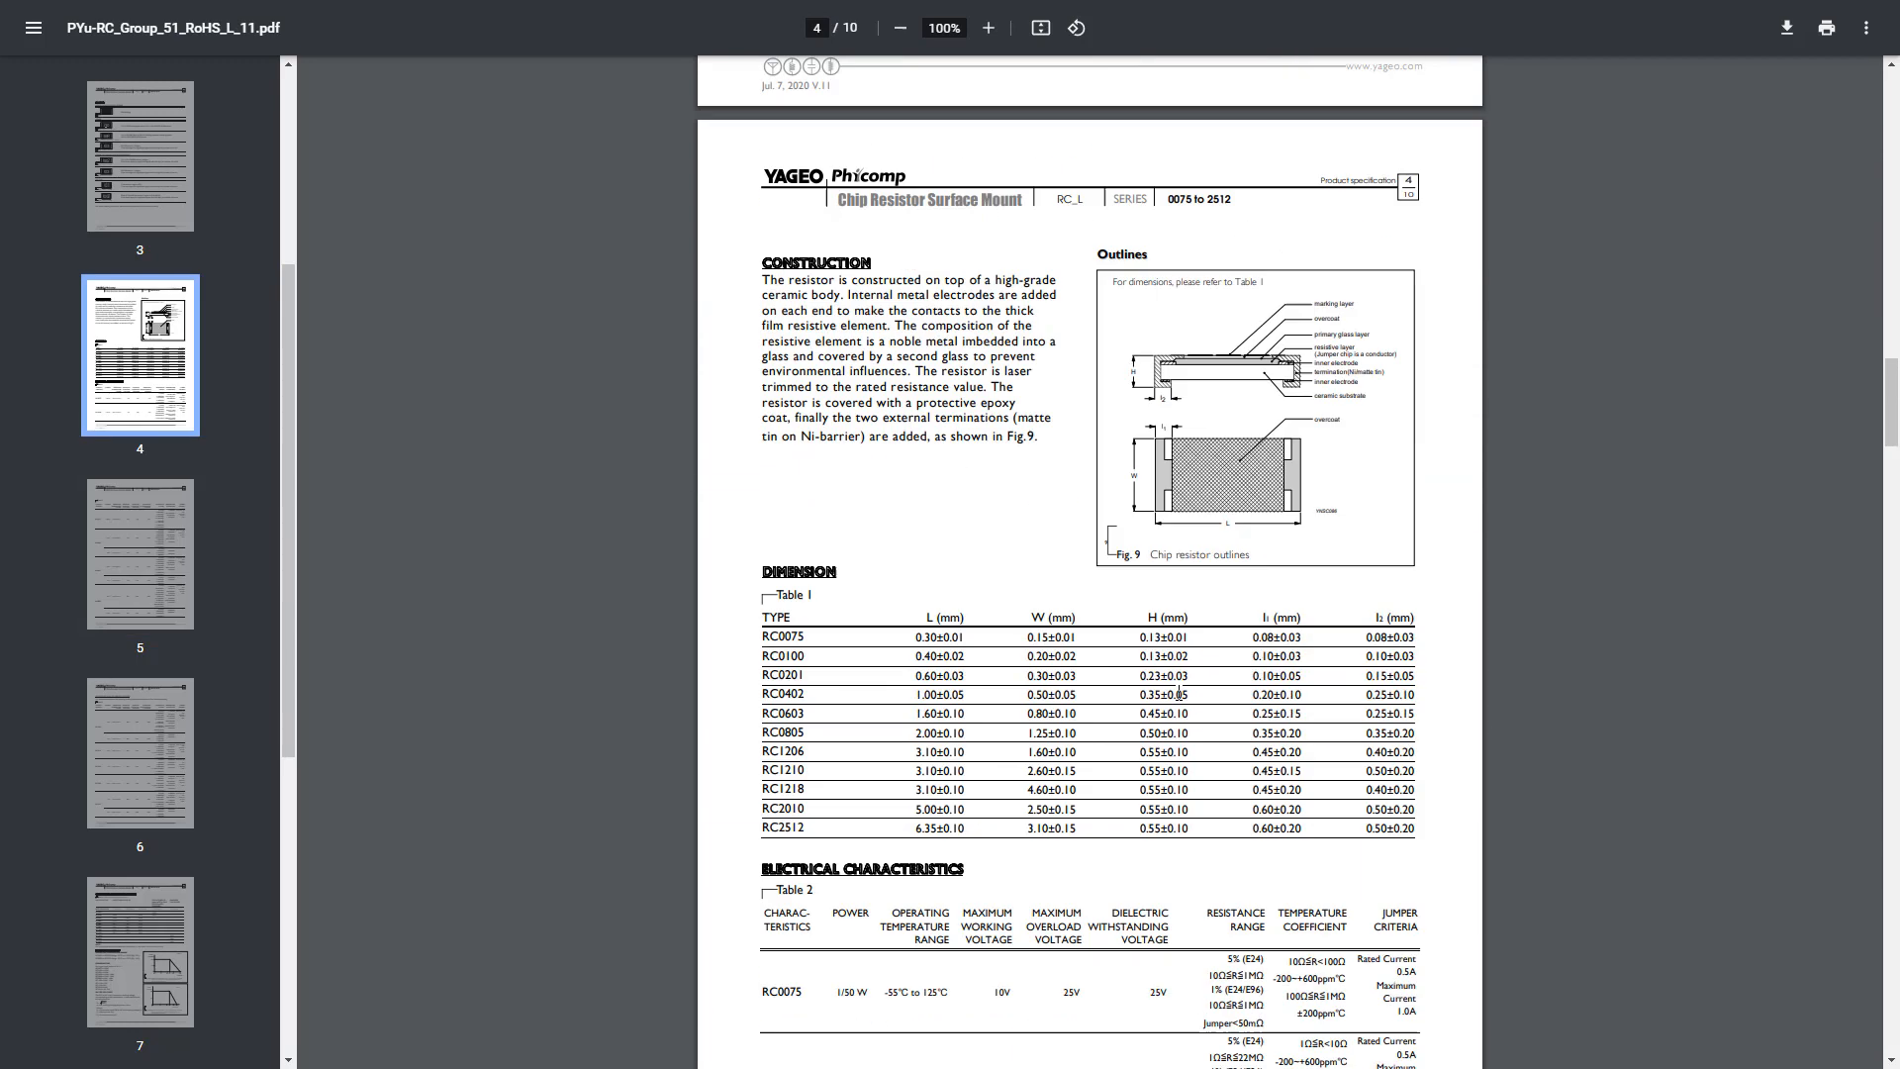
pyautogui.scroll(5, 1179, 693)
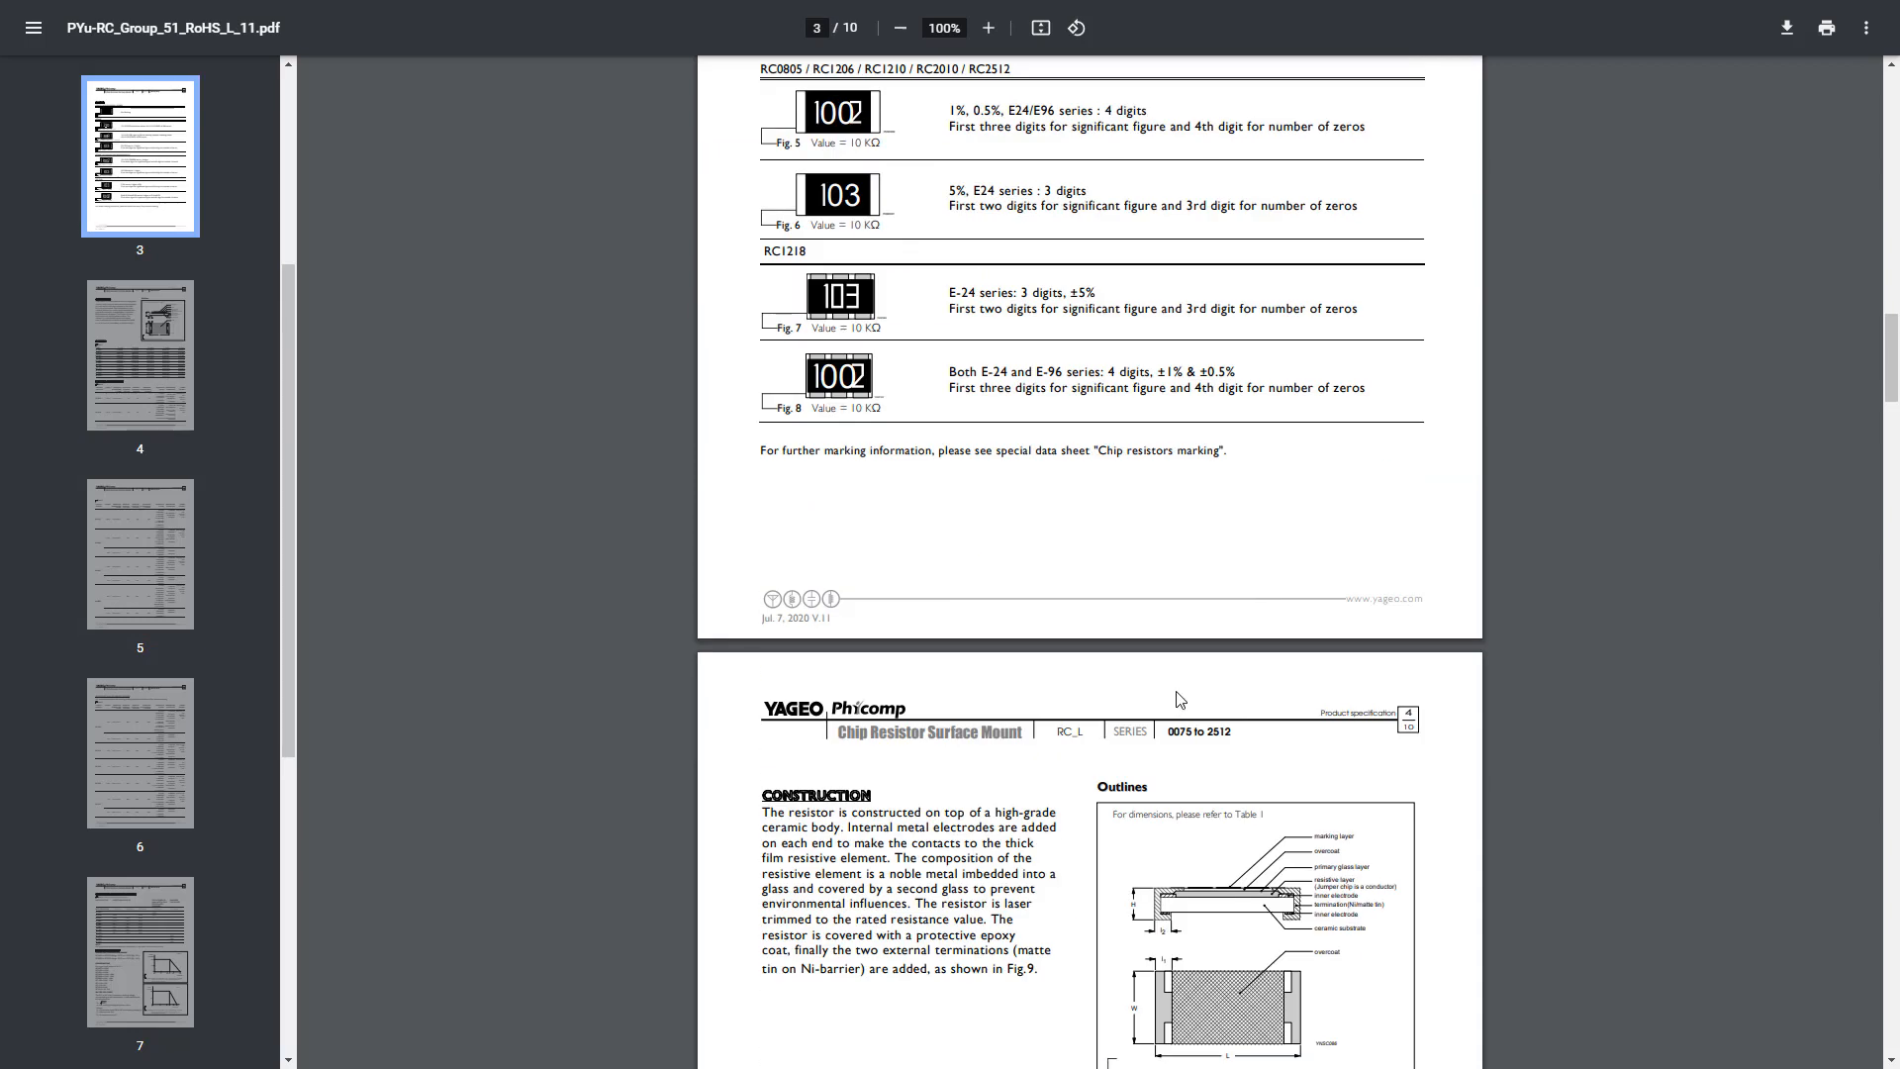
pyautogui.scroll(-1, 1179, 699)
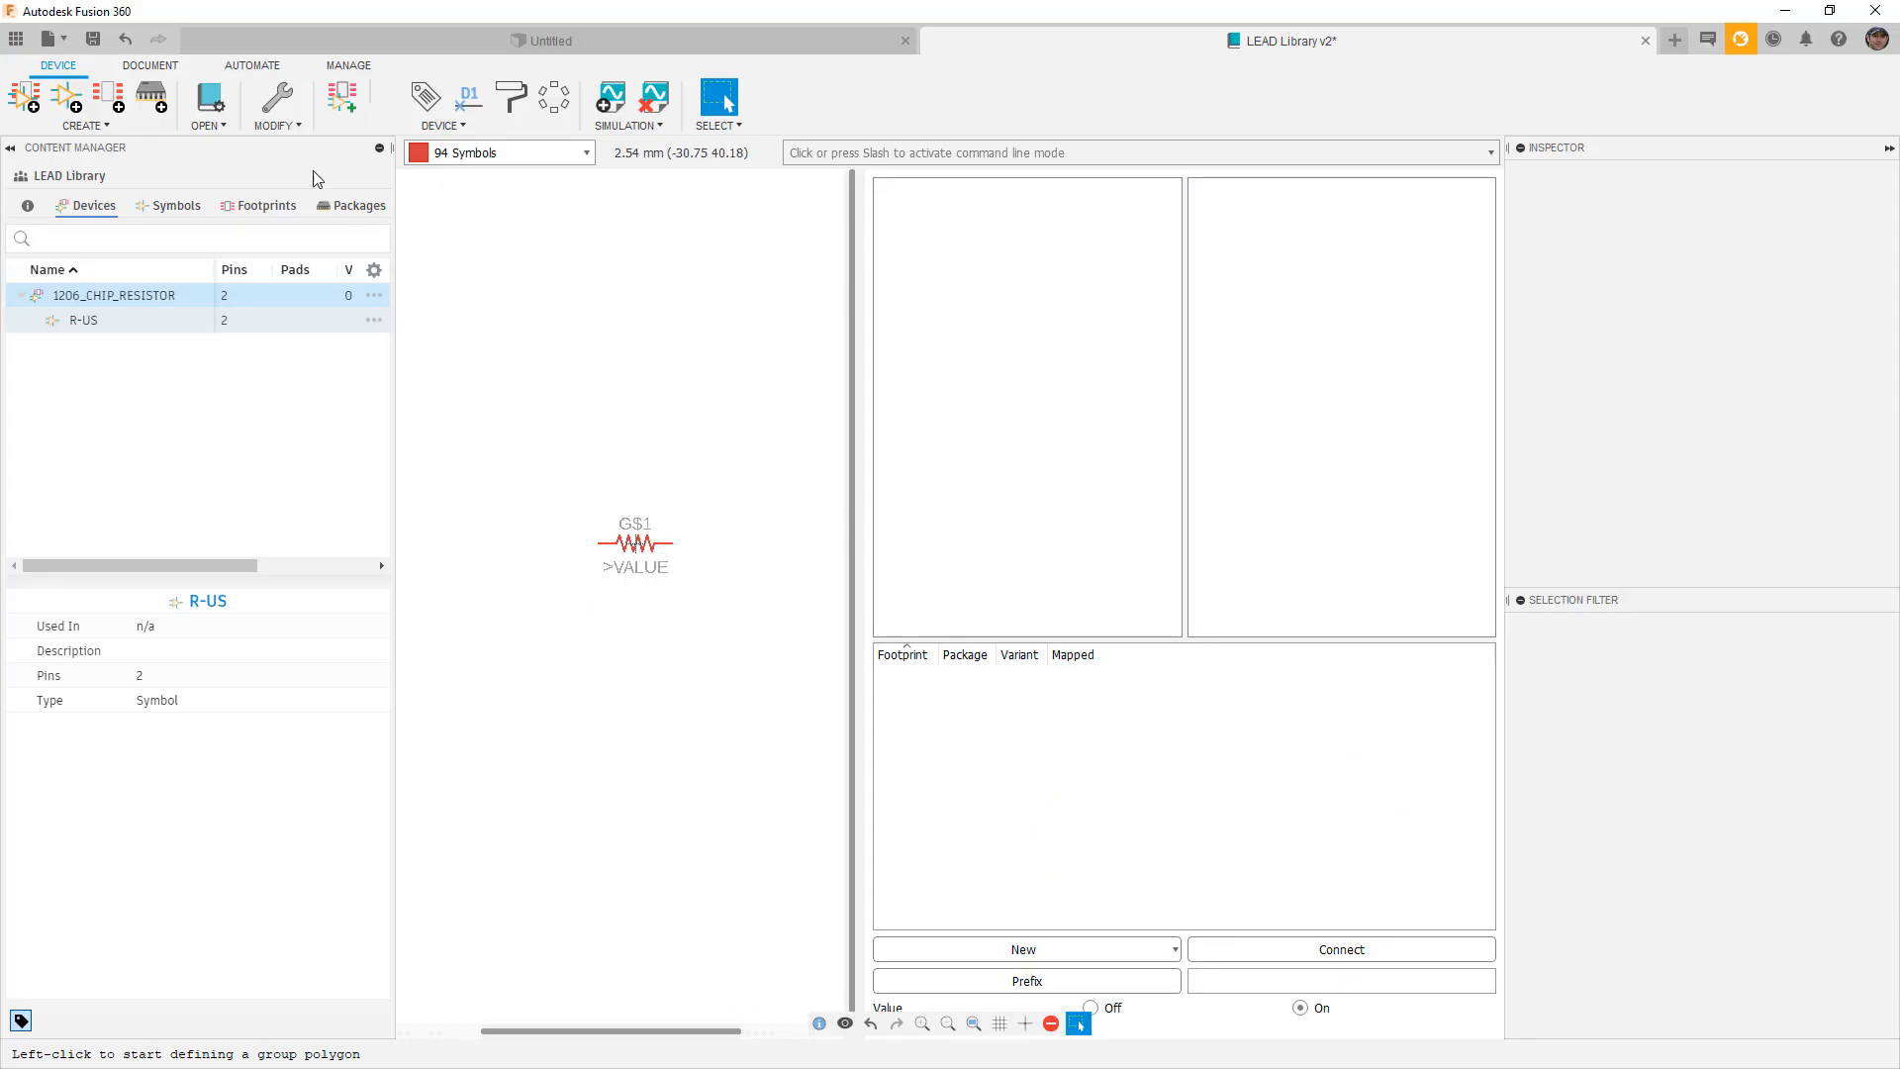
# On the Footprints list, add a new footprint named 1206CHIP_RESISTOR.
pyautogui.click(261, 208)
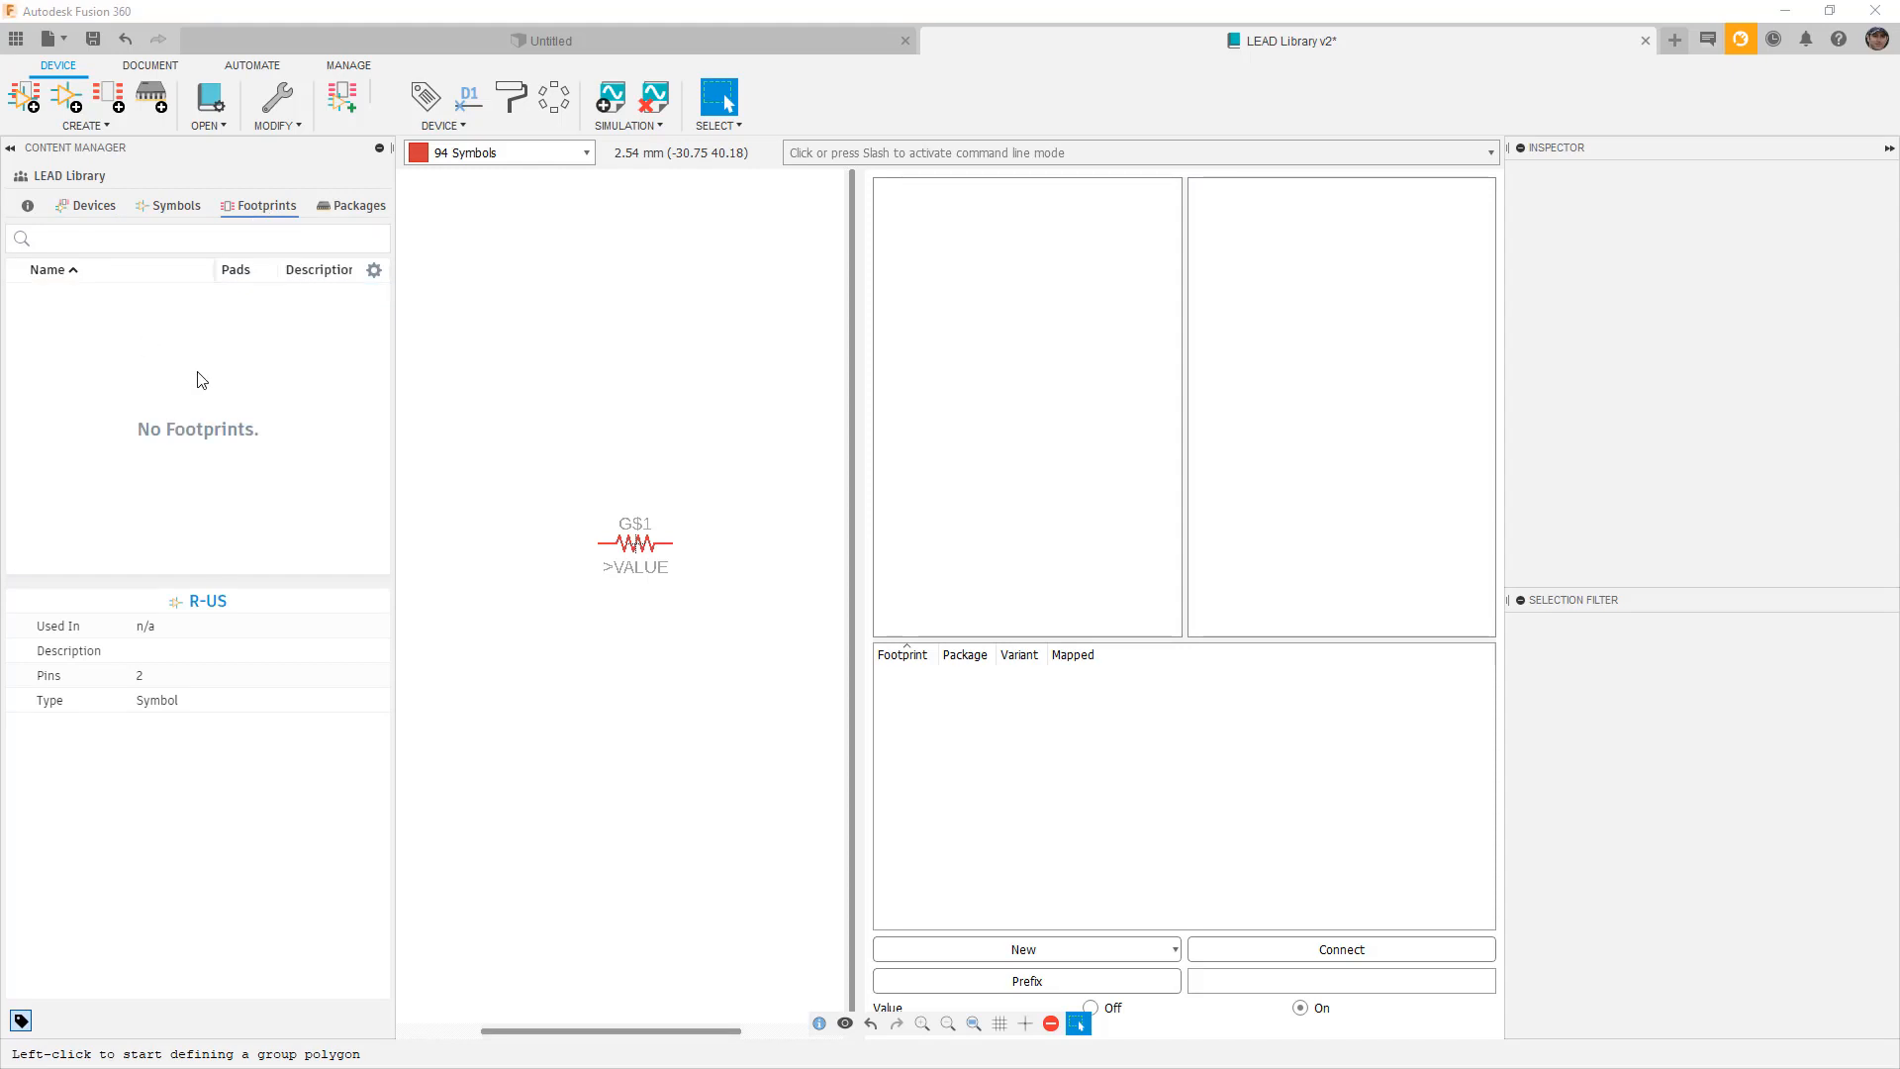
pyautogui.click(114, 106)
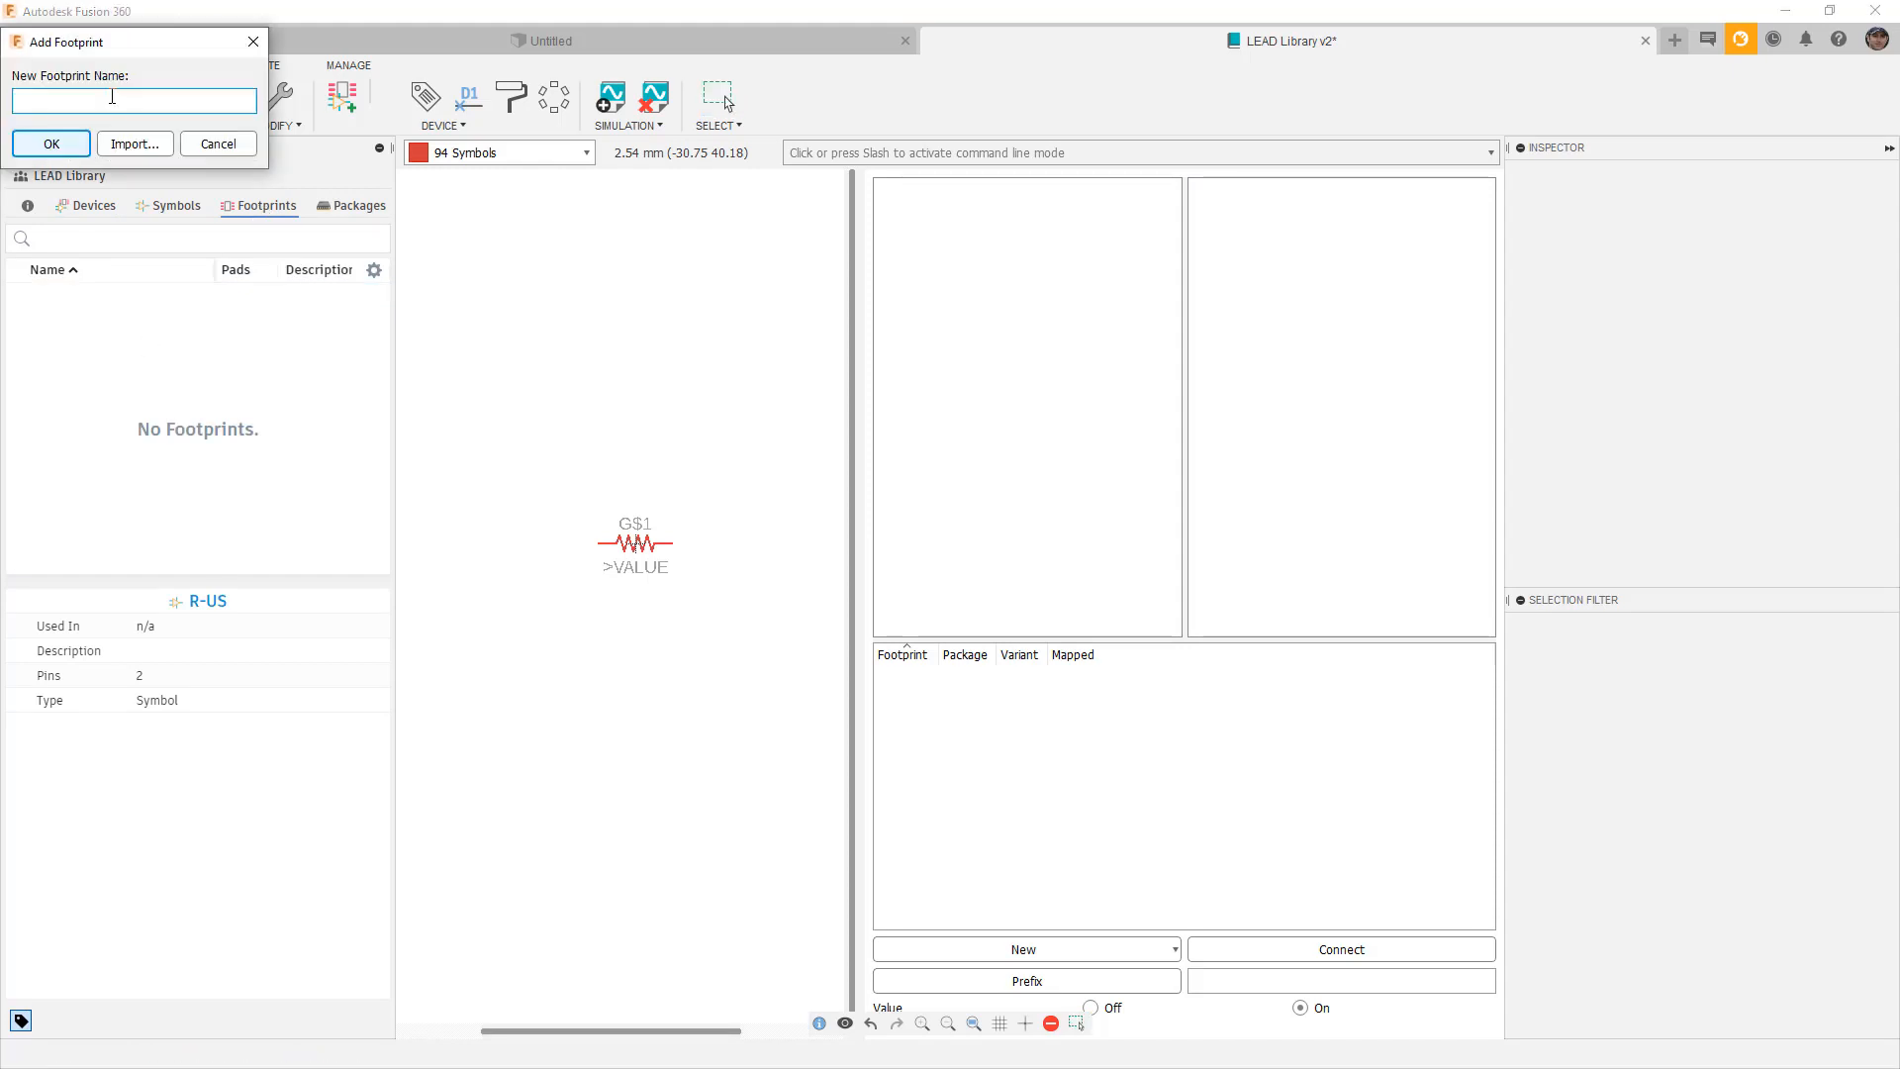
pyautogui.write('1')
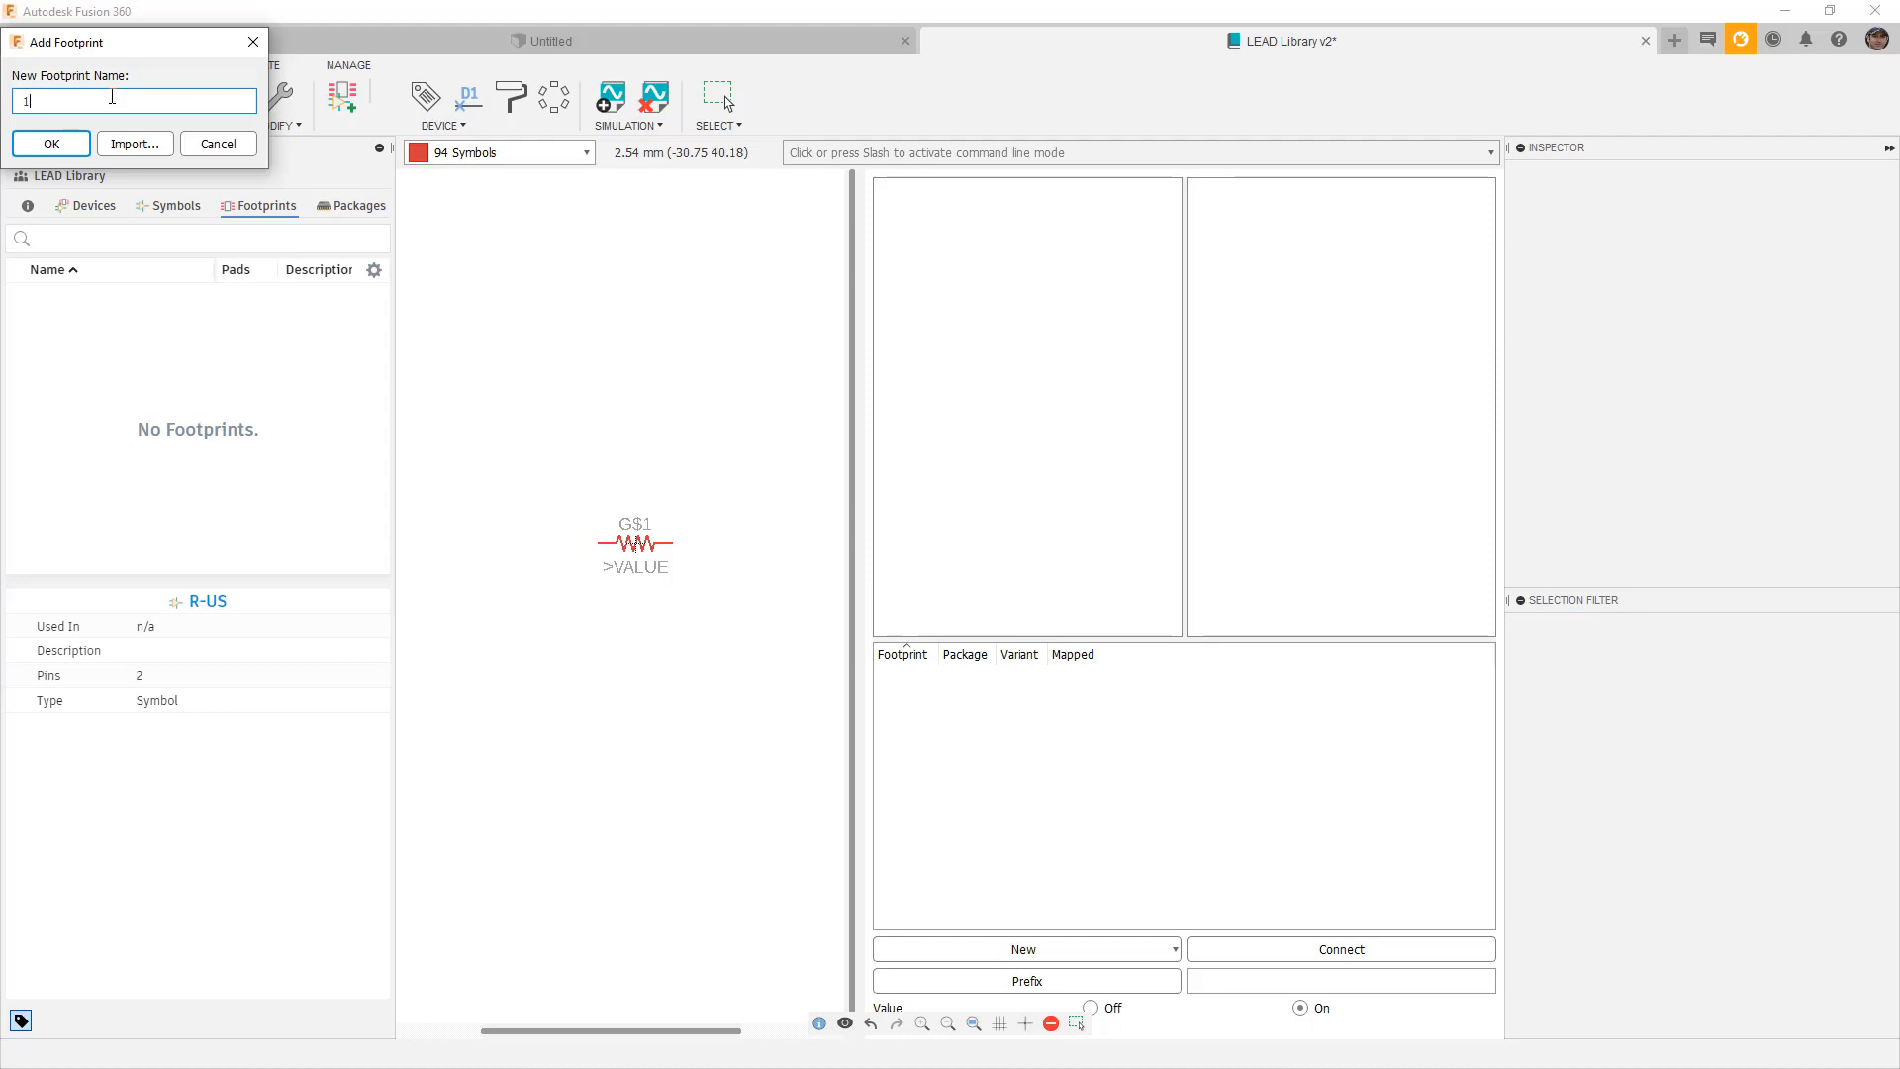
pyautogui.write('20')
pyautogui.write('HIP')
pyautogui.write('-')
pyautogui.press('BackSpace')
pyautogui.write('_RESISTOR')
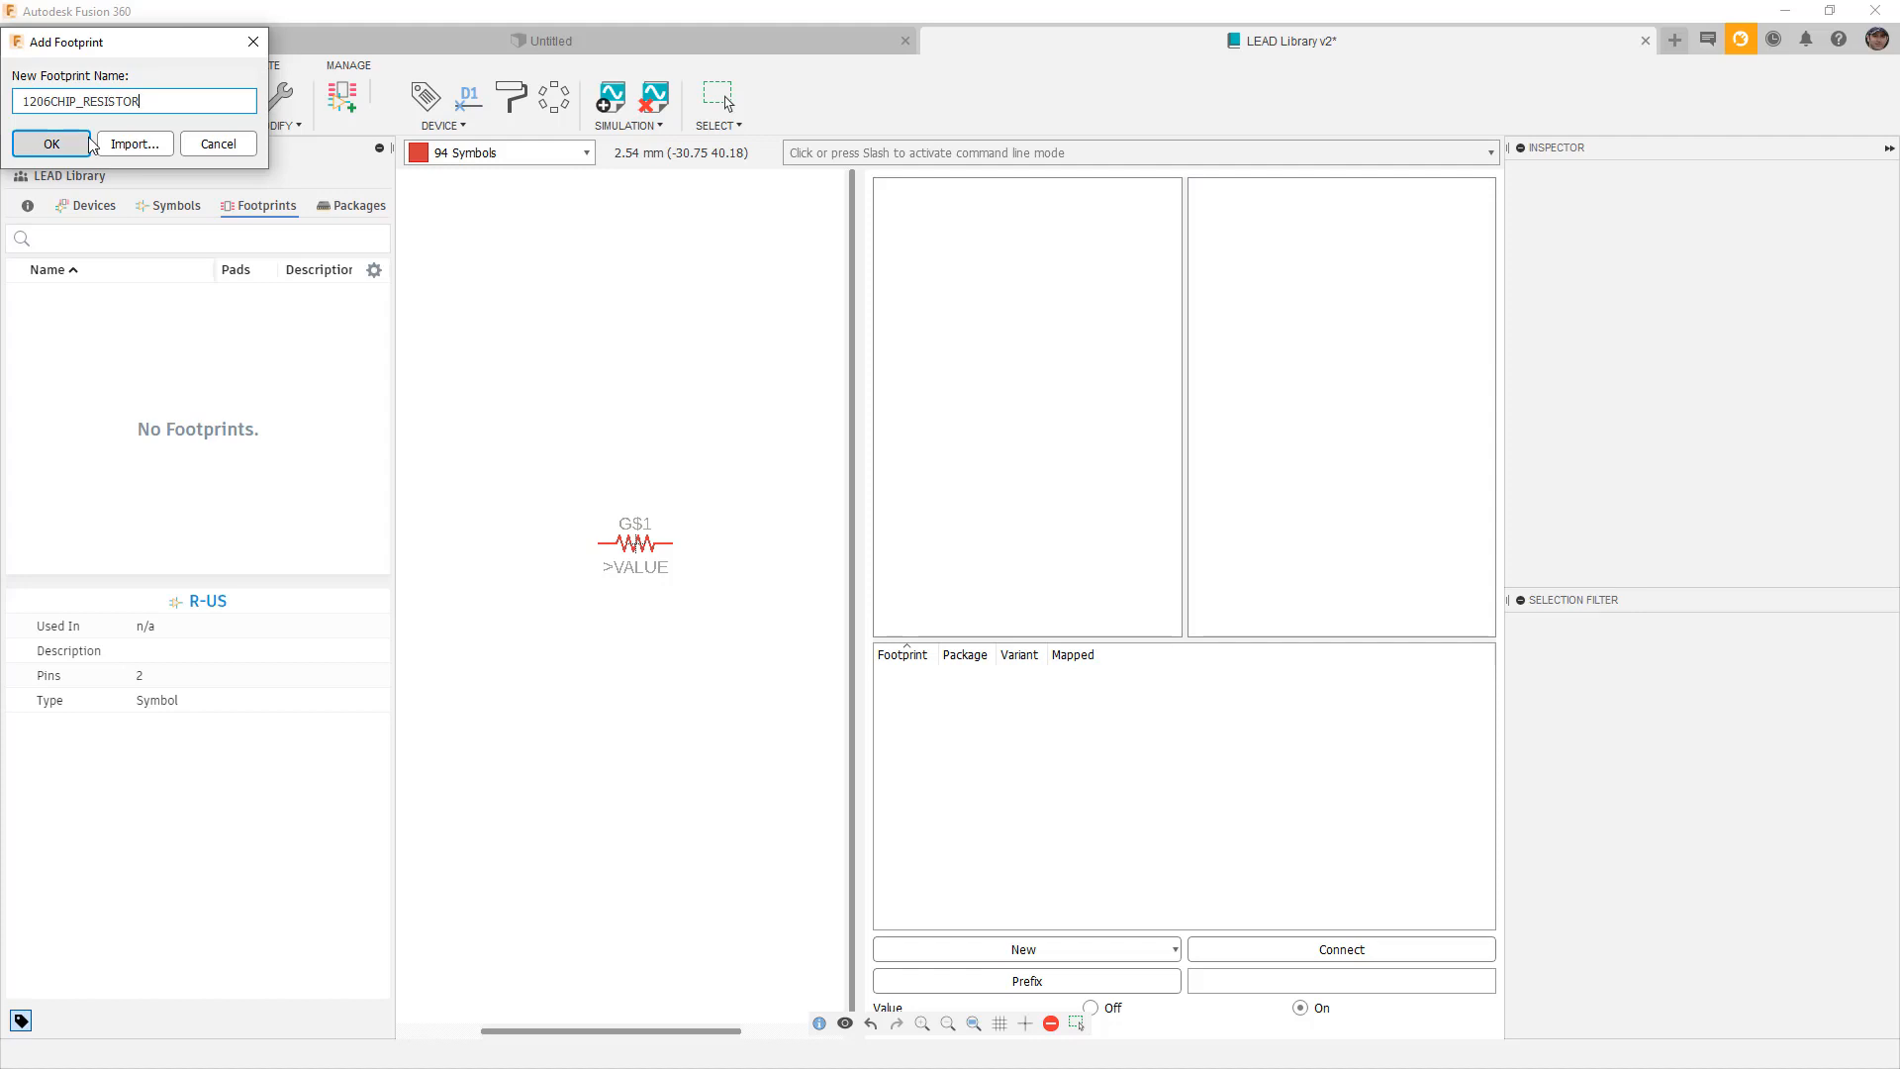
pyautogui.click(86, 149)
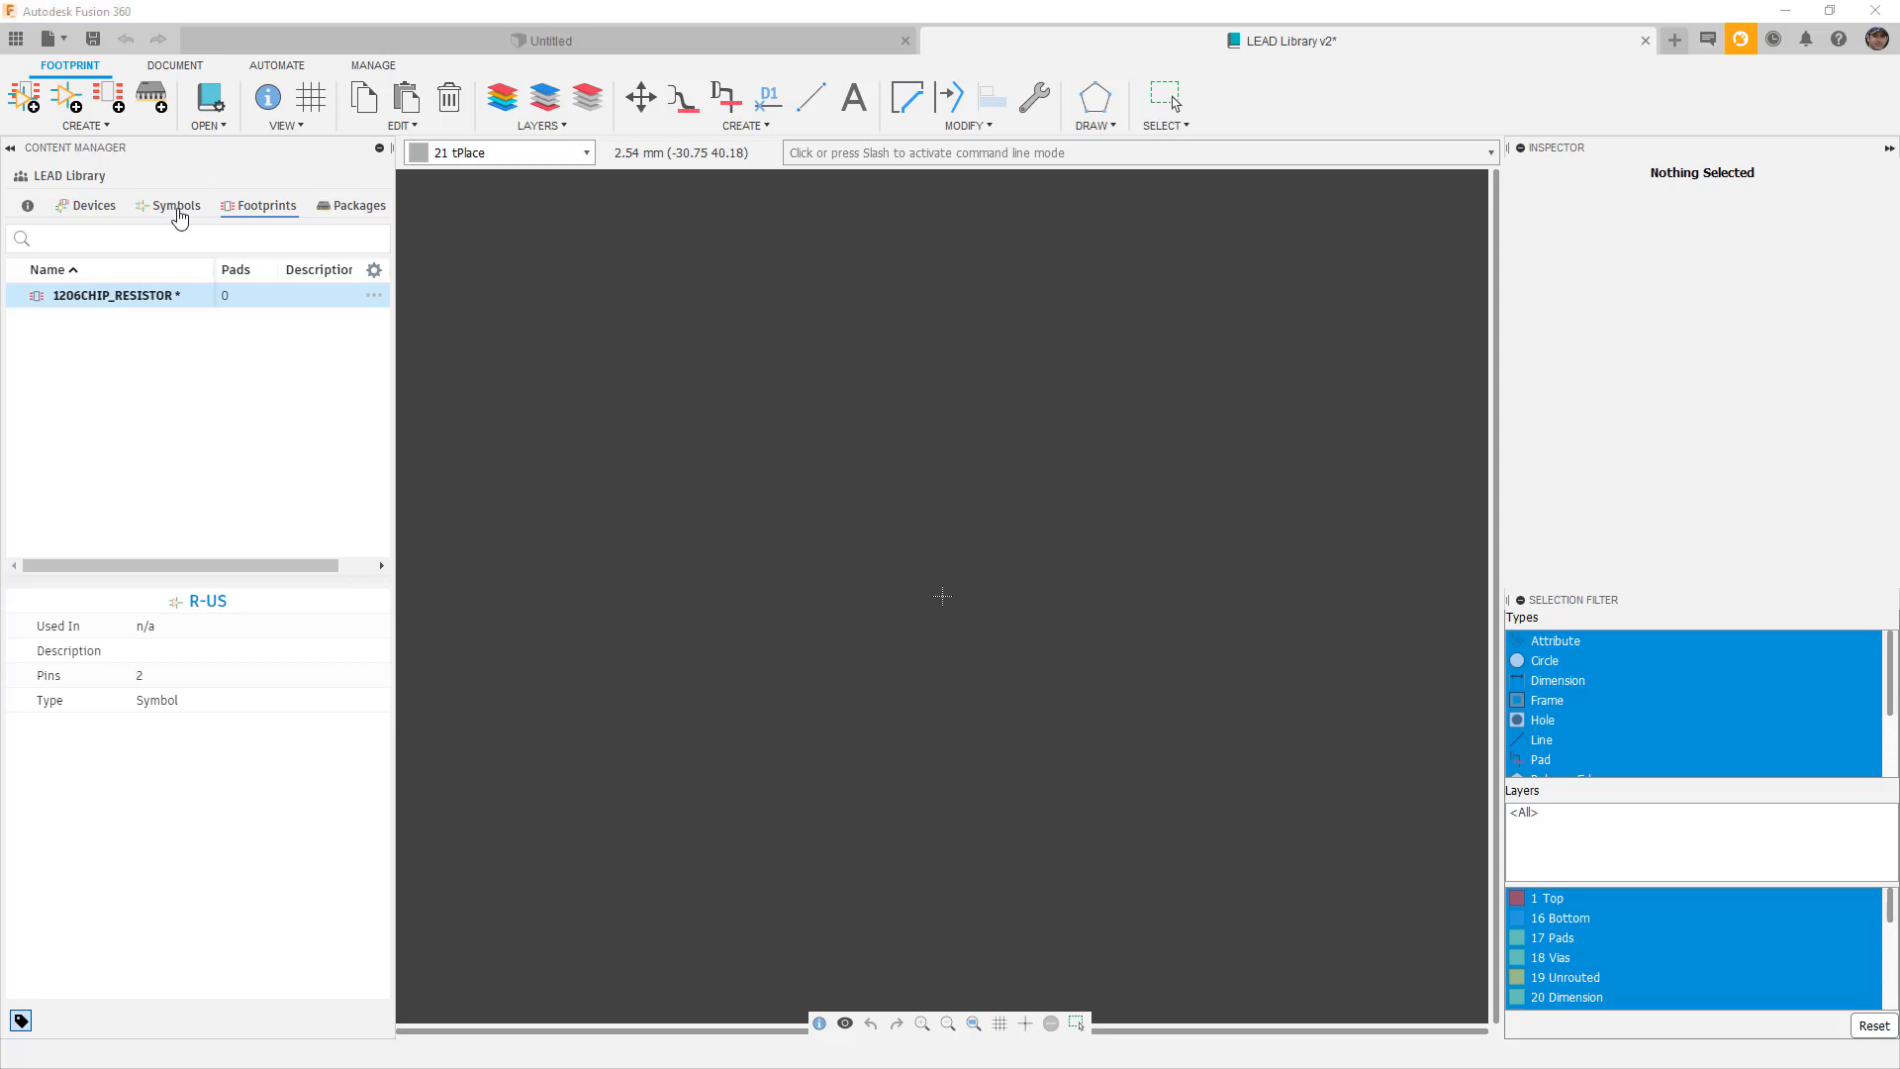
# Return to the footprint list and bring up the CREATE dropdown of footprint tools.
pyautogui.click(176, 206)
pyautogui.click(259, 205)
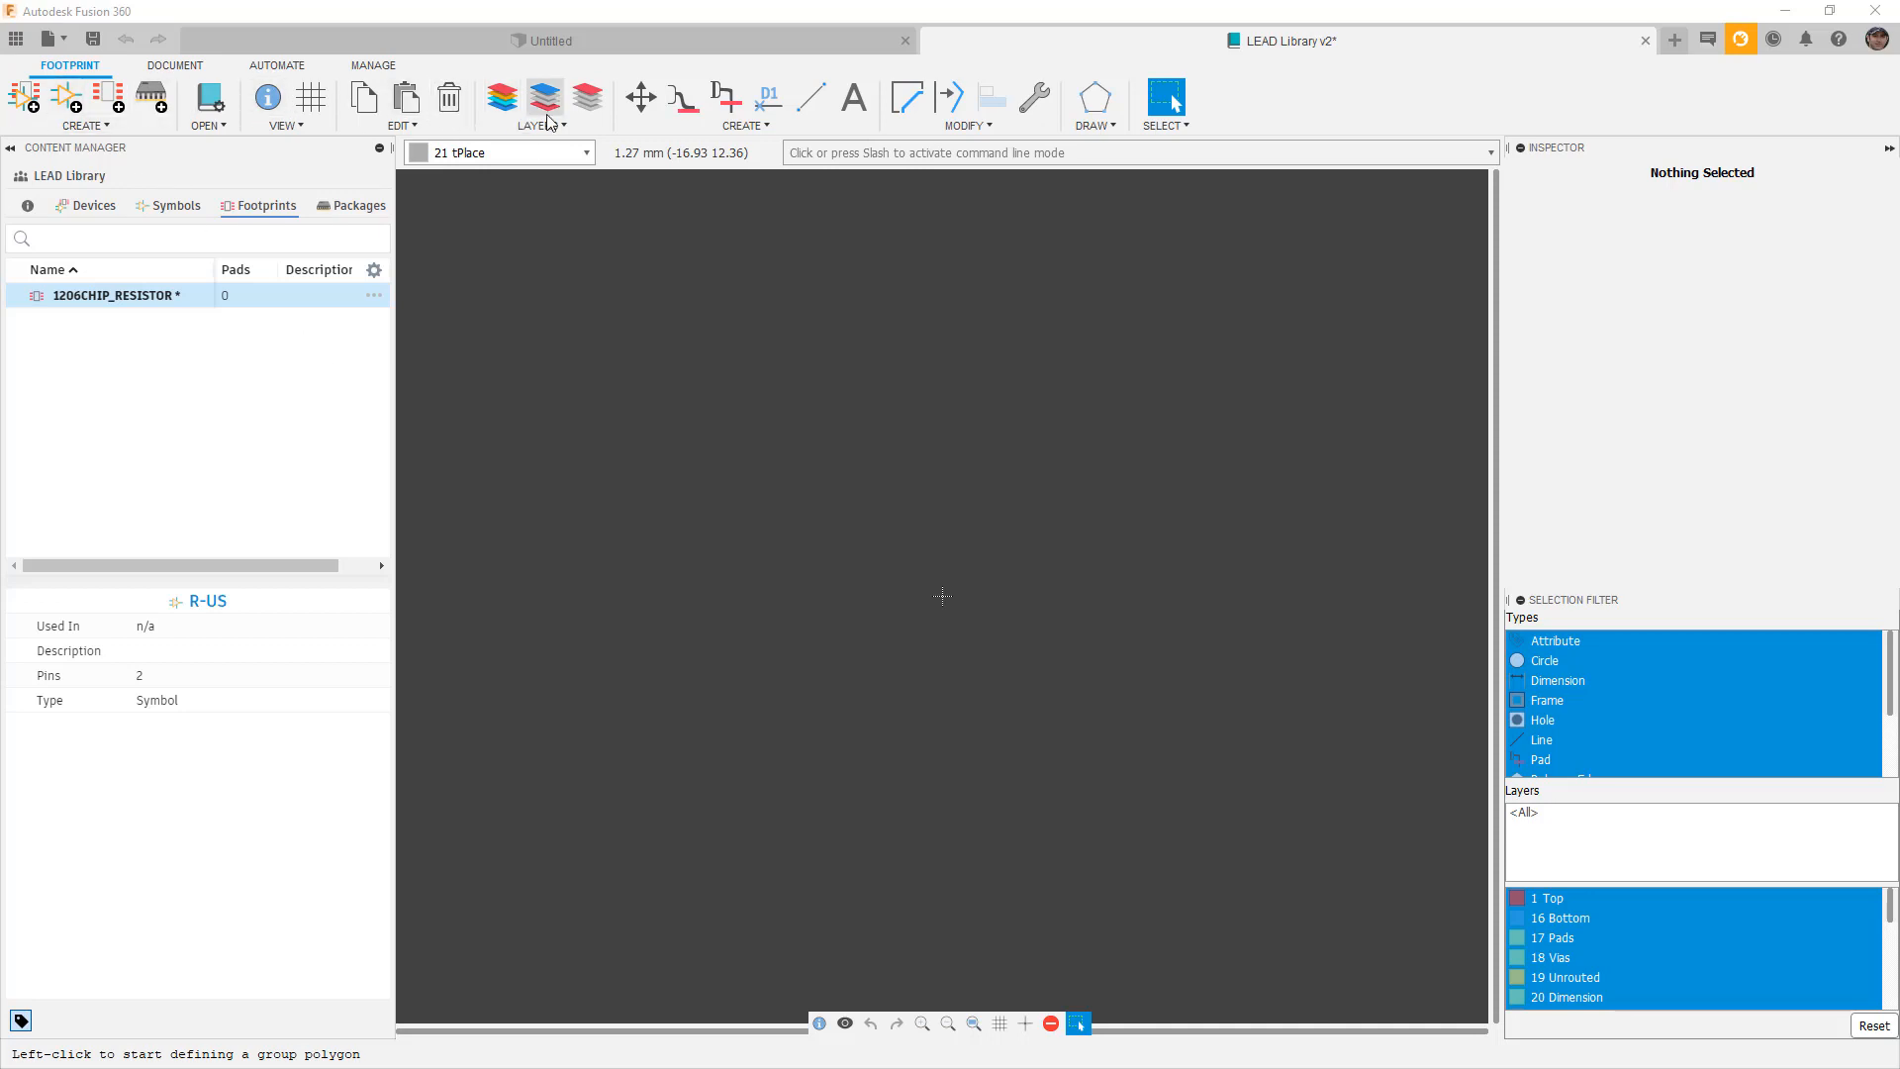
pyautogui.click(780, 124)
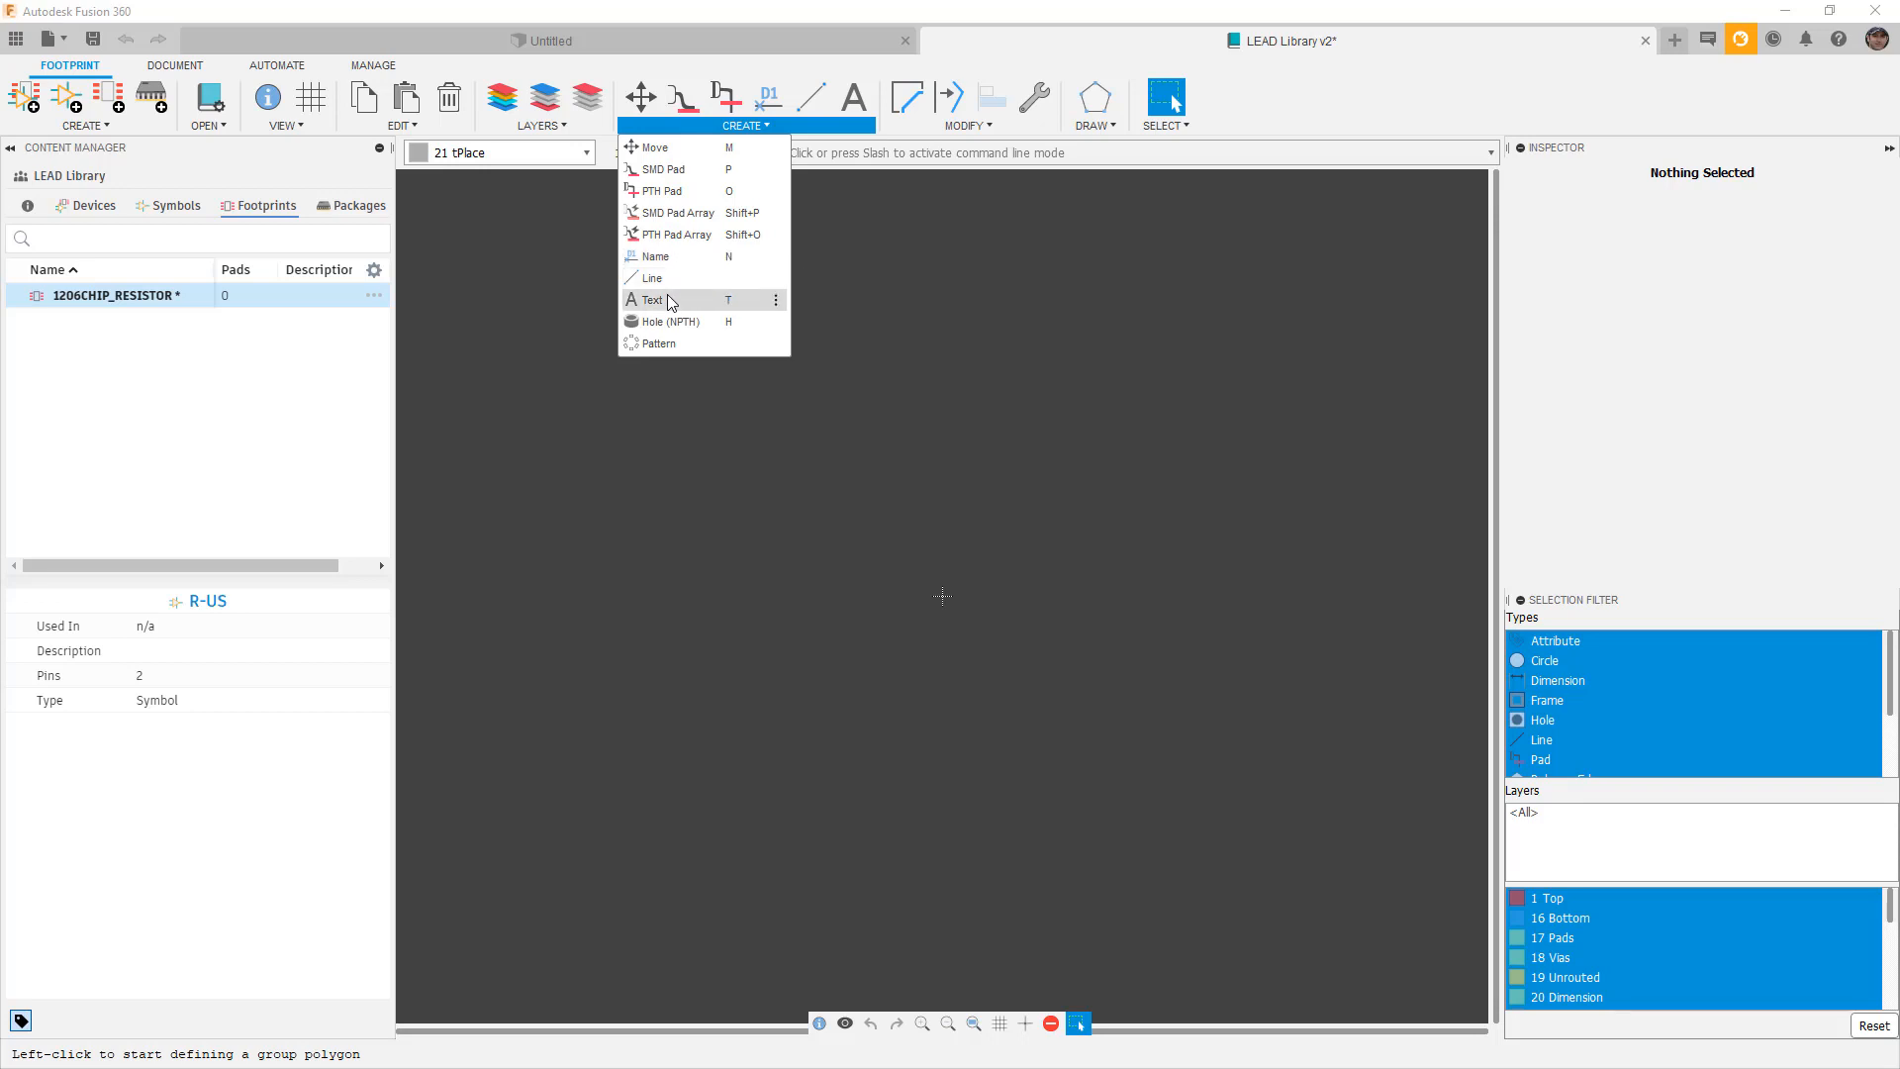
# Set up the SMD pad tool with a 90° angle and a 1.6 x 0.9 pad size.
pyautogui.click(661, 173)
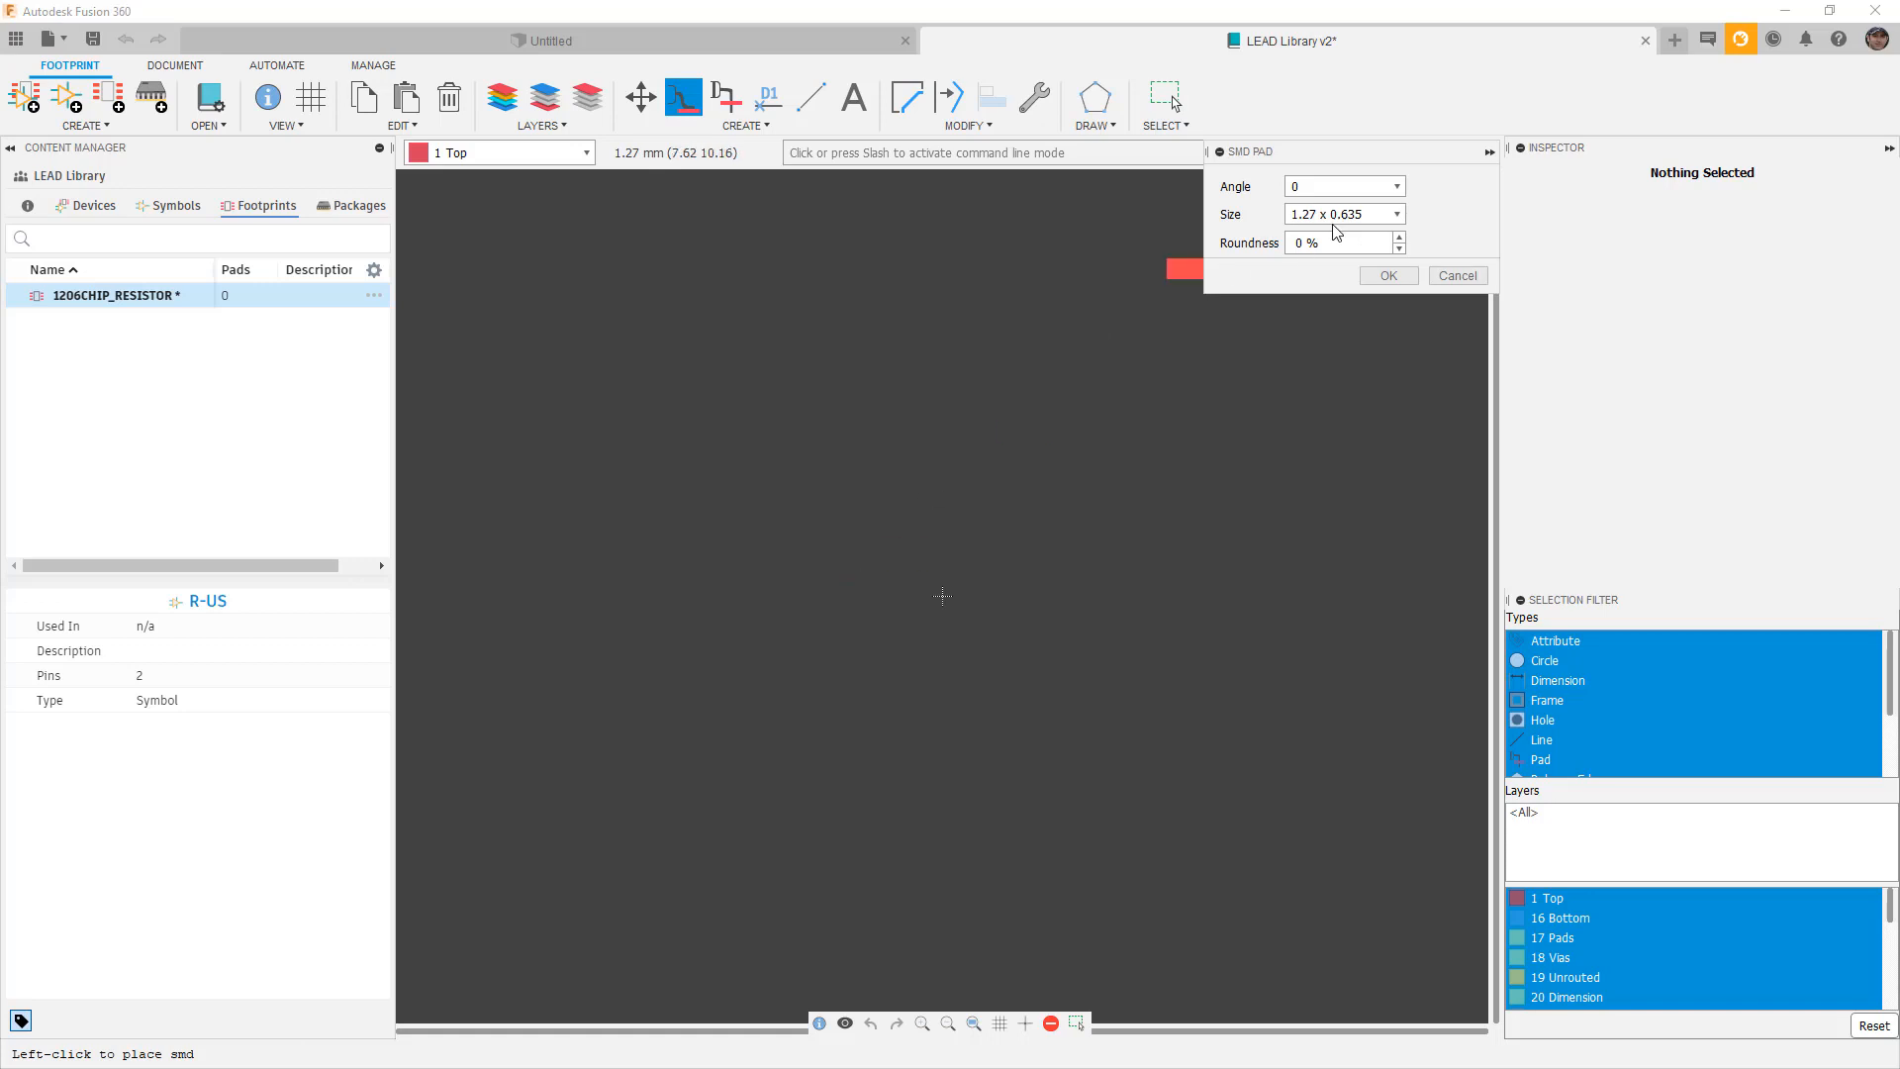
pyautogui.click(1393, 187)
pyautogui.click(1333, 234)
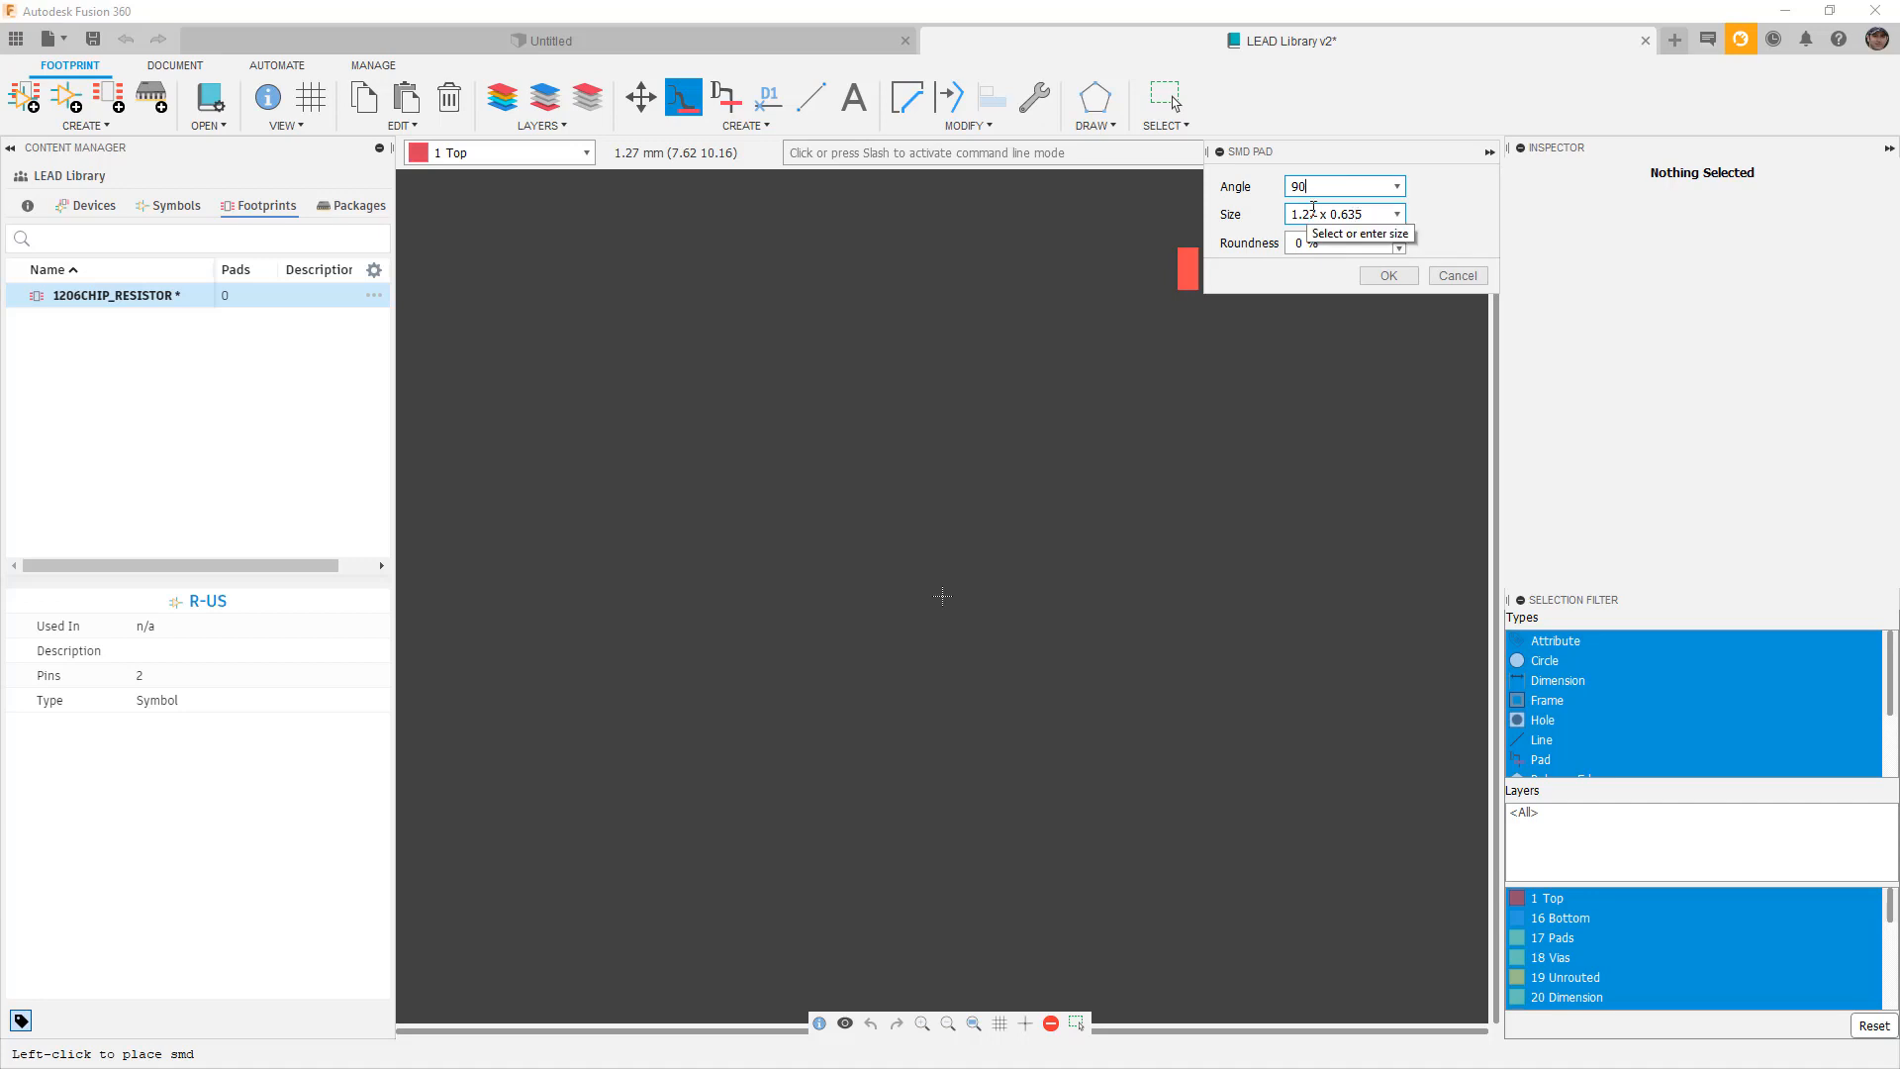
pyautogui.doubleClick(1305, 214)
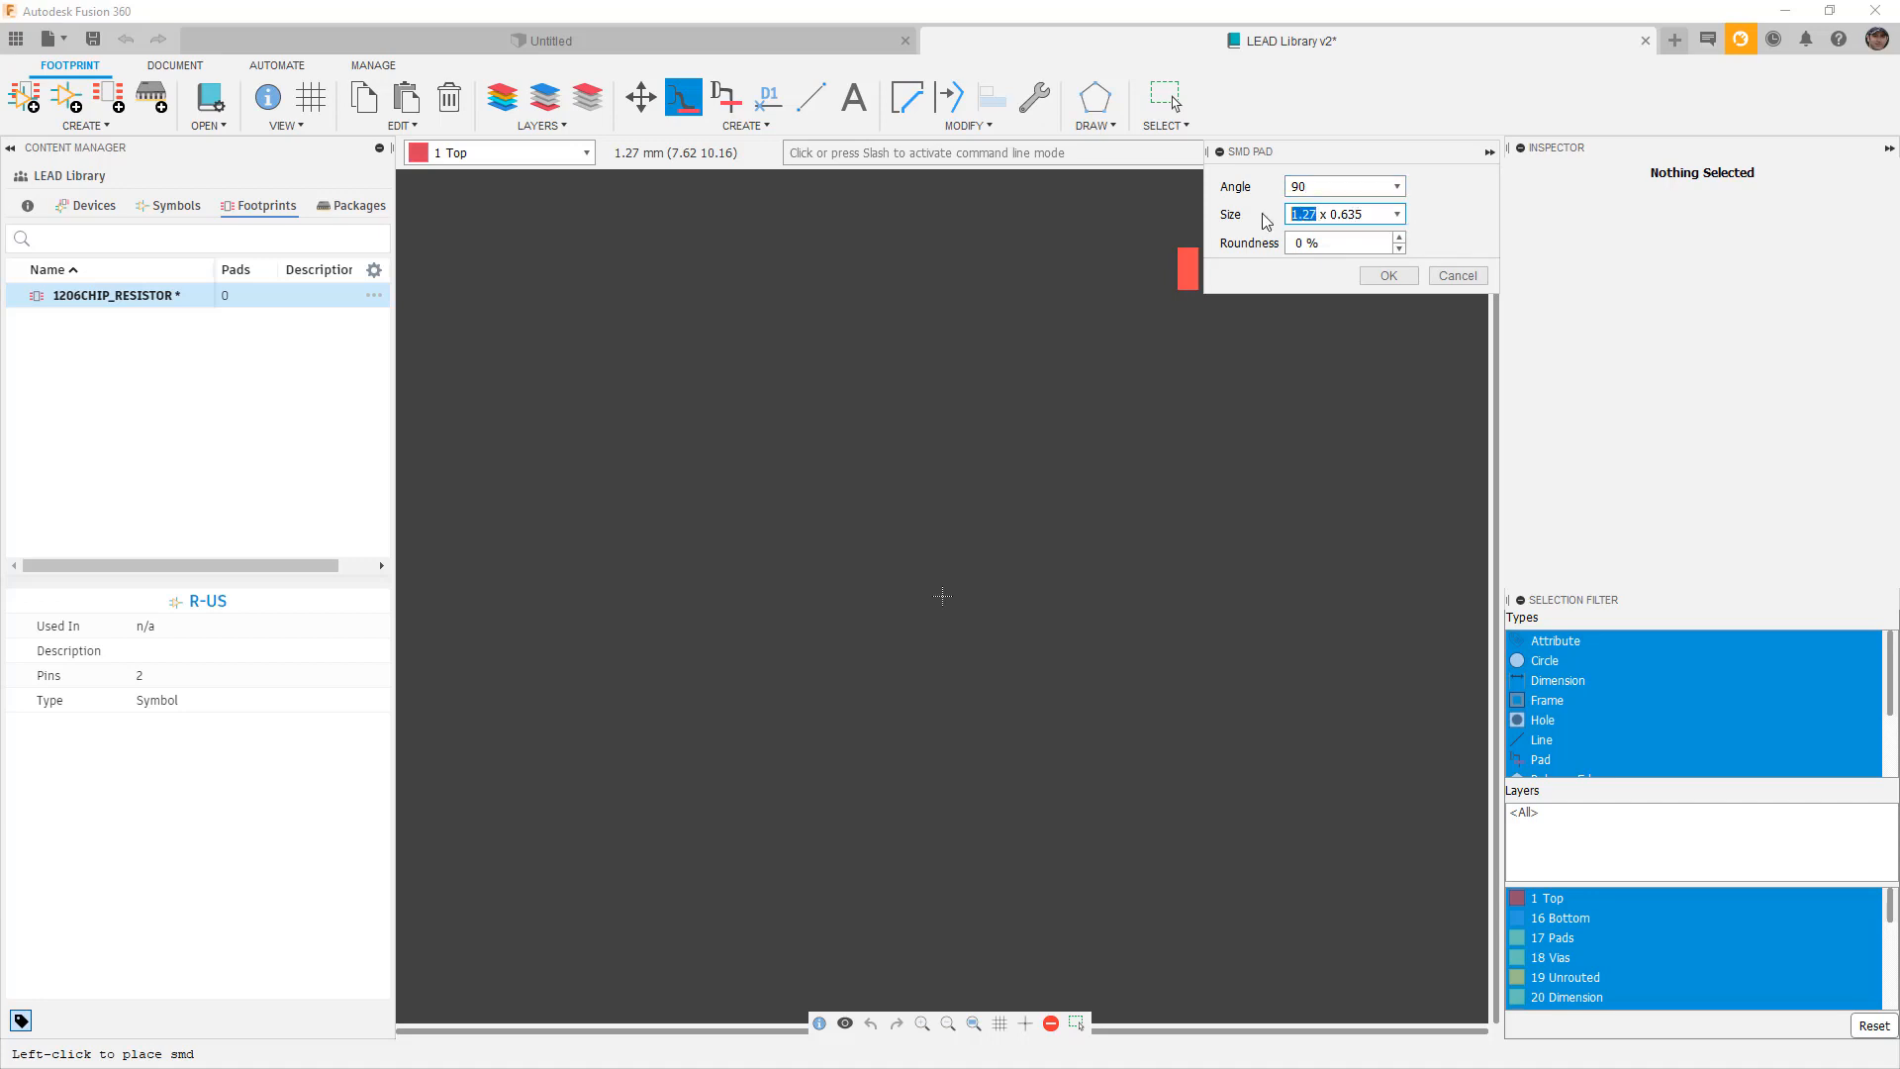
pyautogui.write('1.6')
pyautogui.moveTo(1355, 212); pyautogui.dragTo(1326, 212)
pyautogui.write('0.')
pyautogui.write('9')
pyautogui.click(1397, 215)
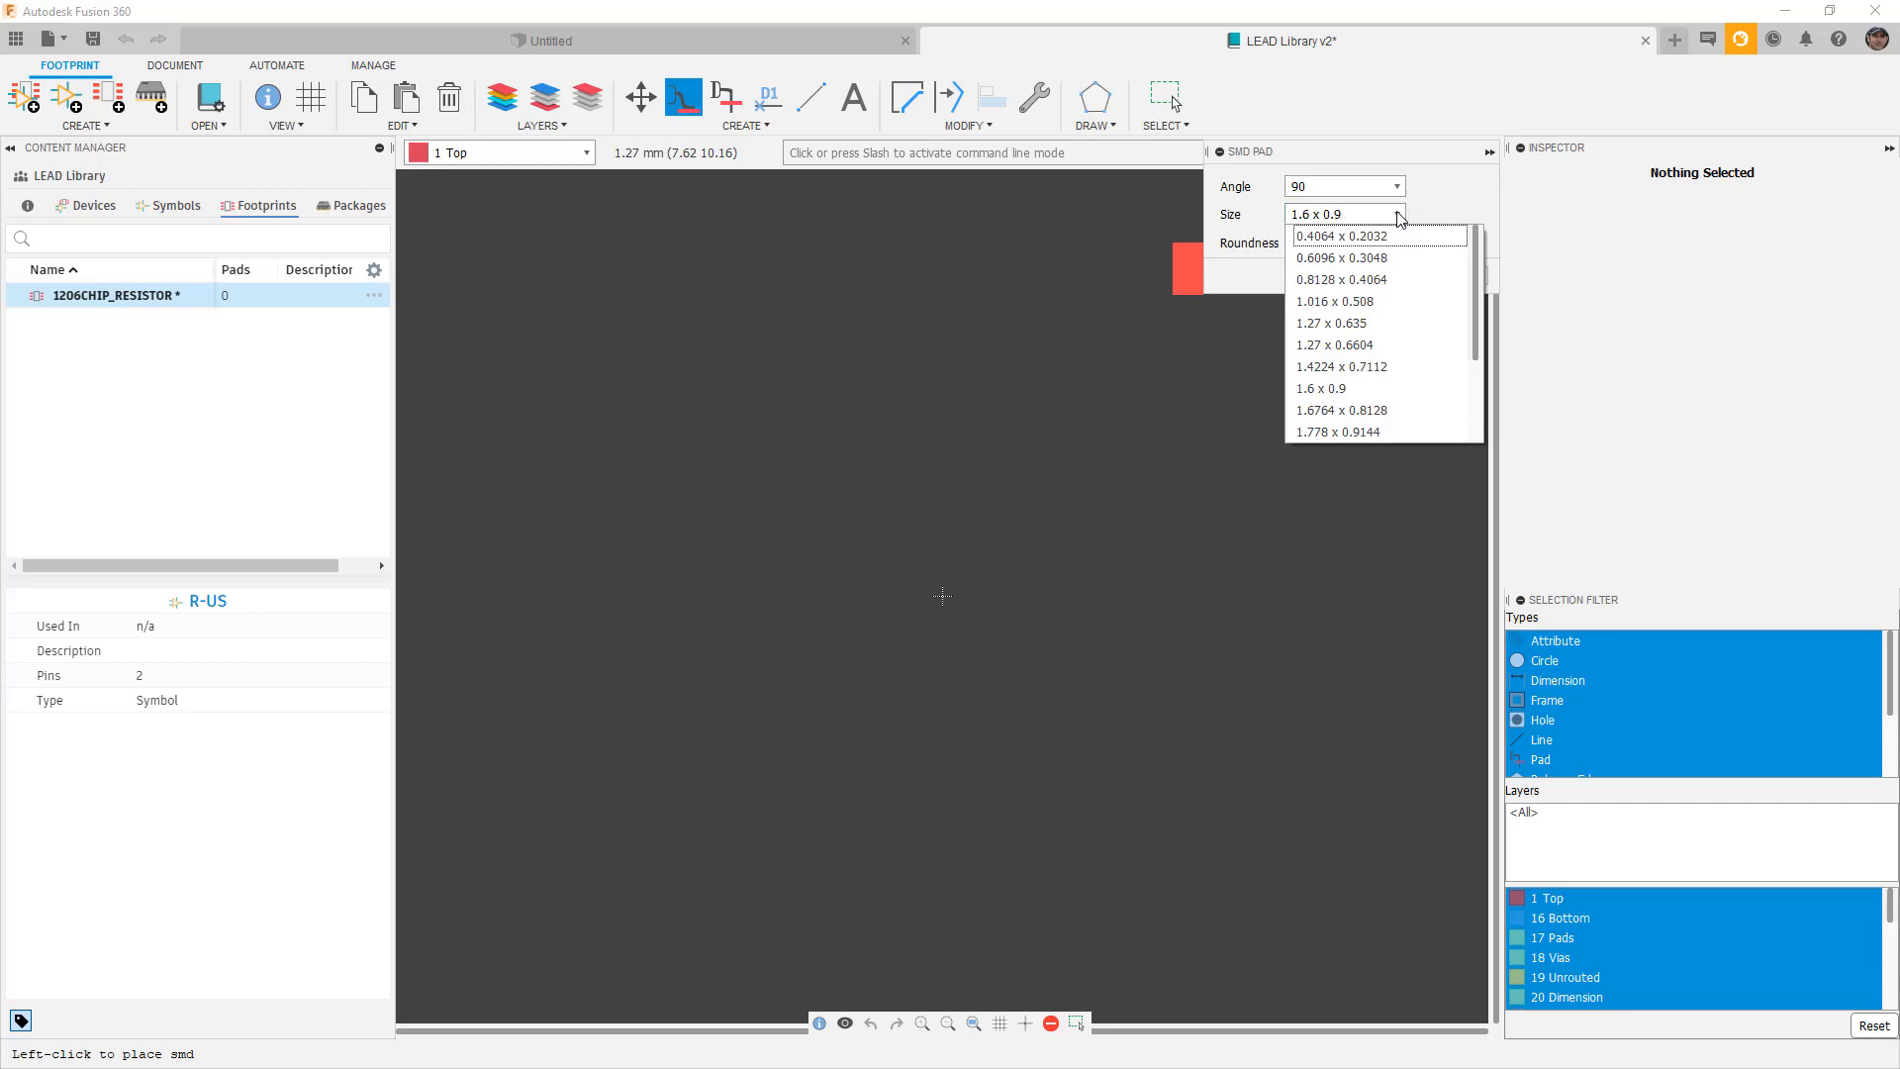
pyautogui.click(1346, 388)
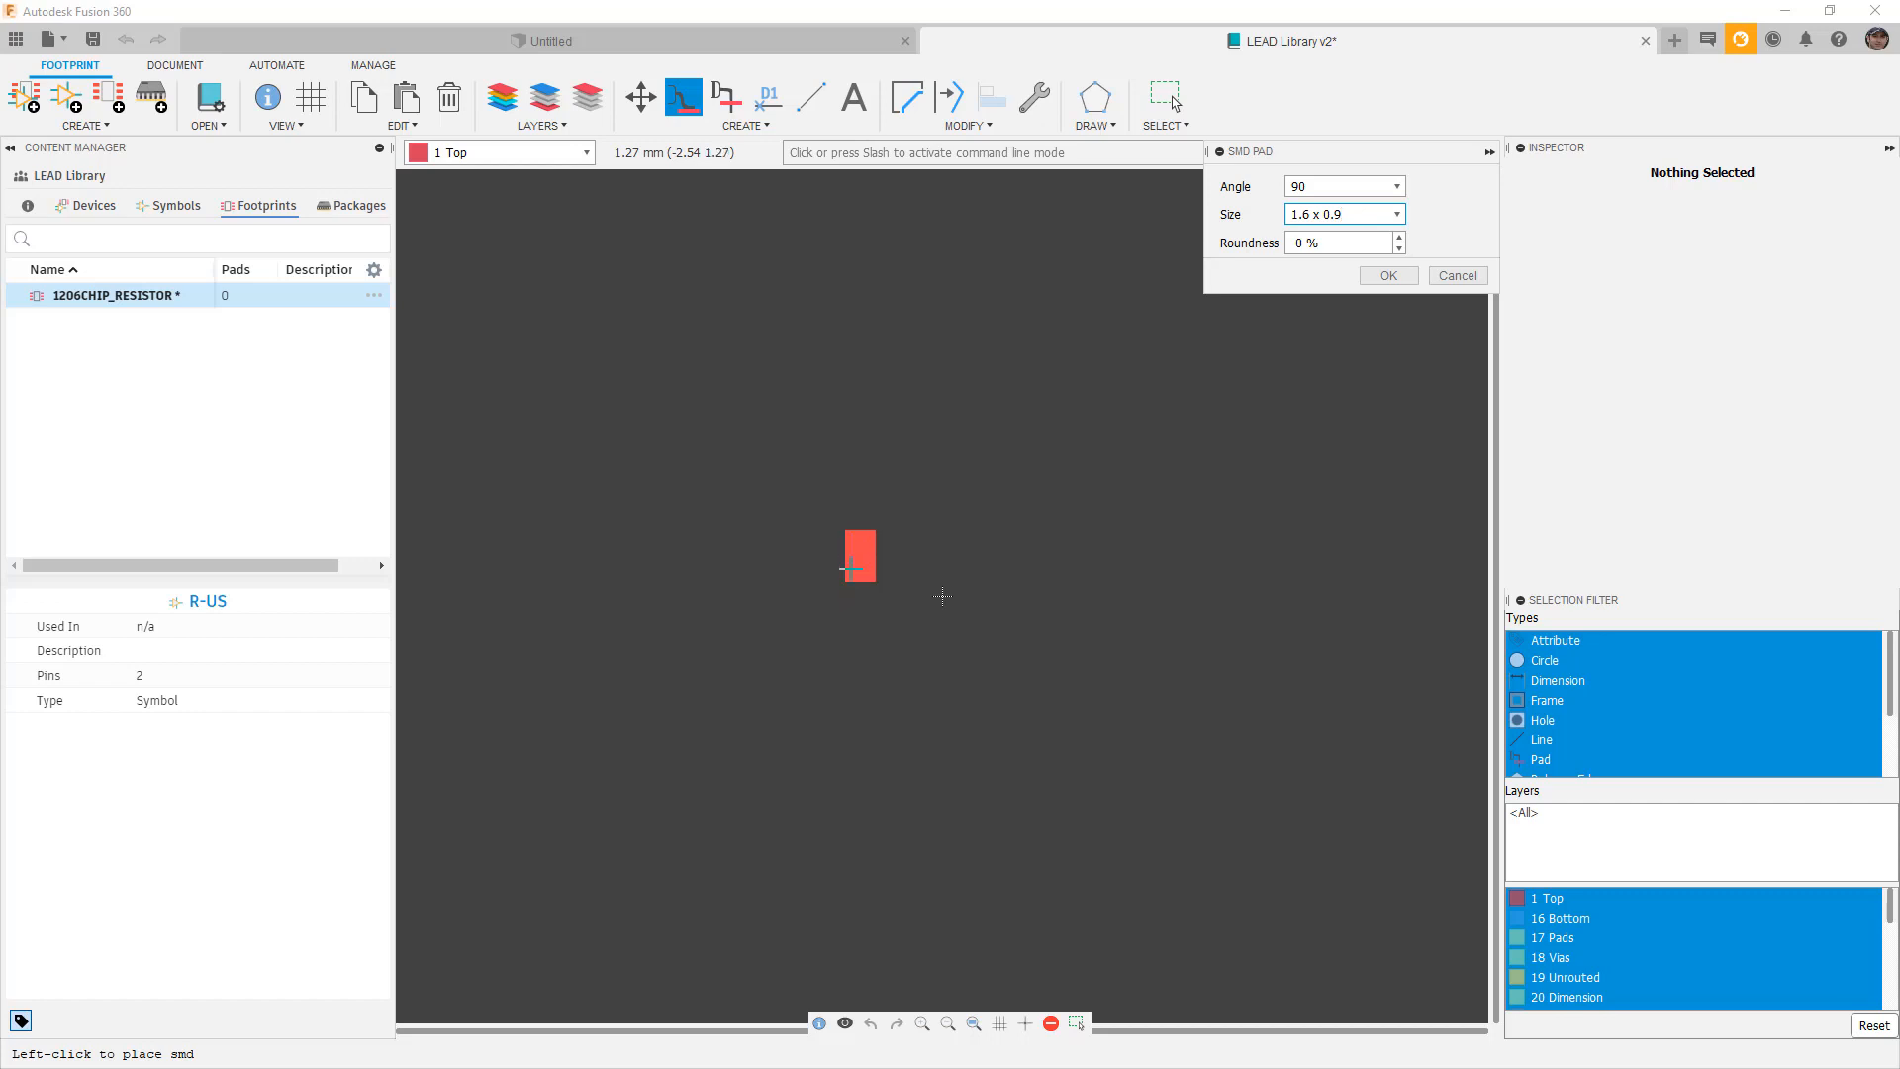
# Place the first pad at (-2.54, 0) and pad P$2 to its right.
pyautogui.click(857, 594)
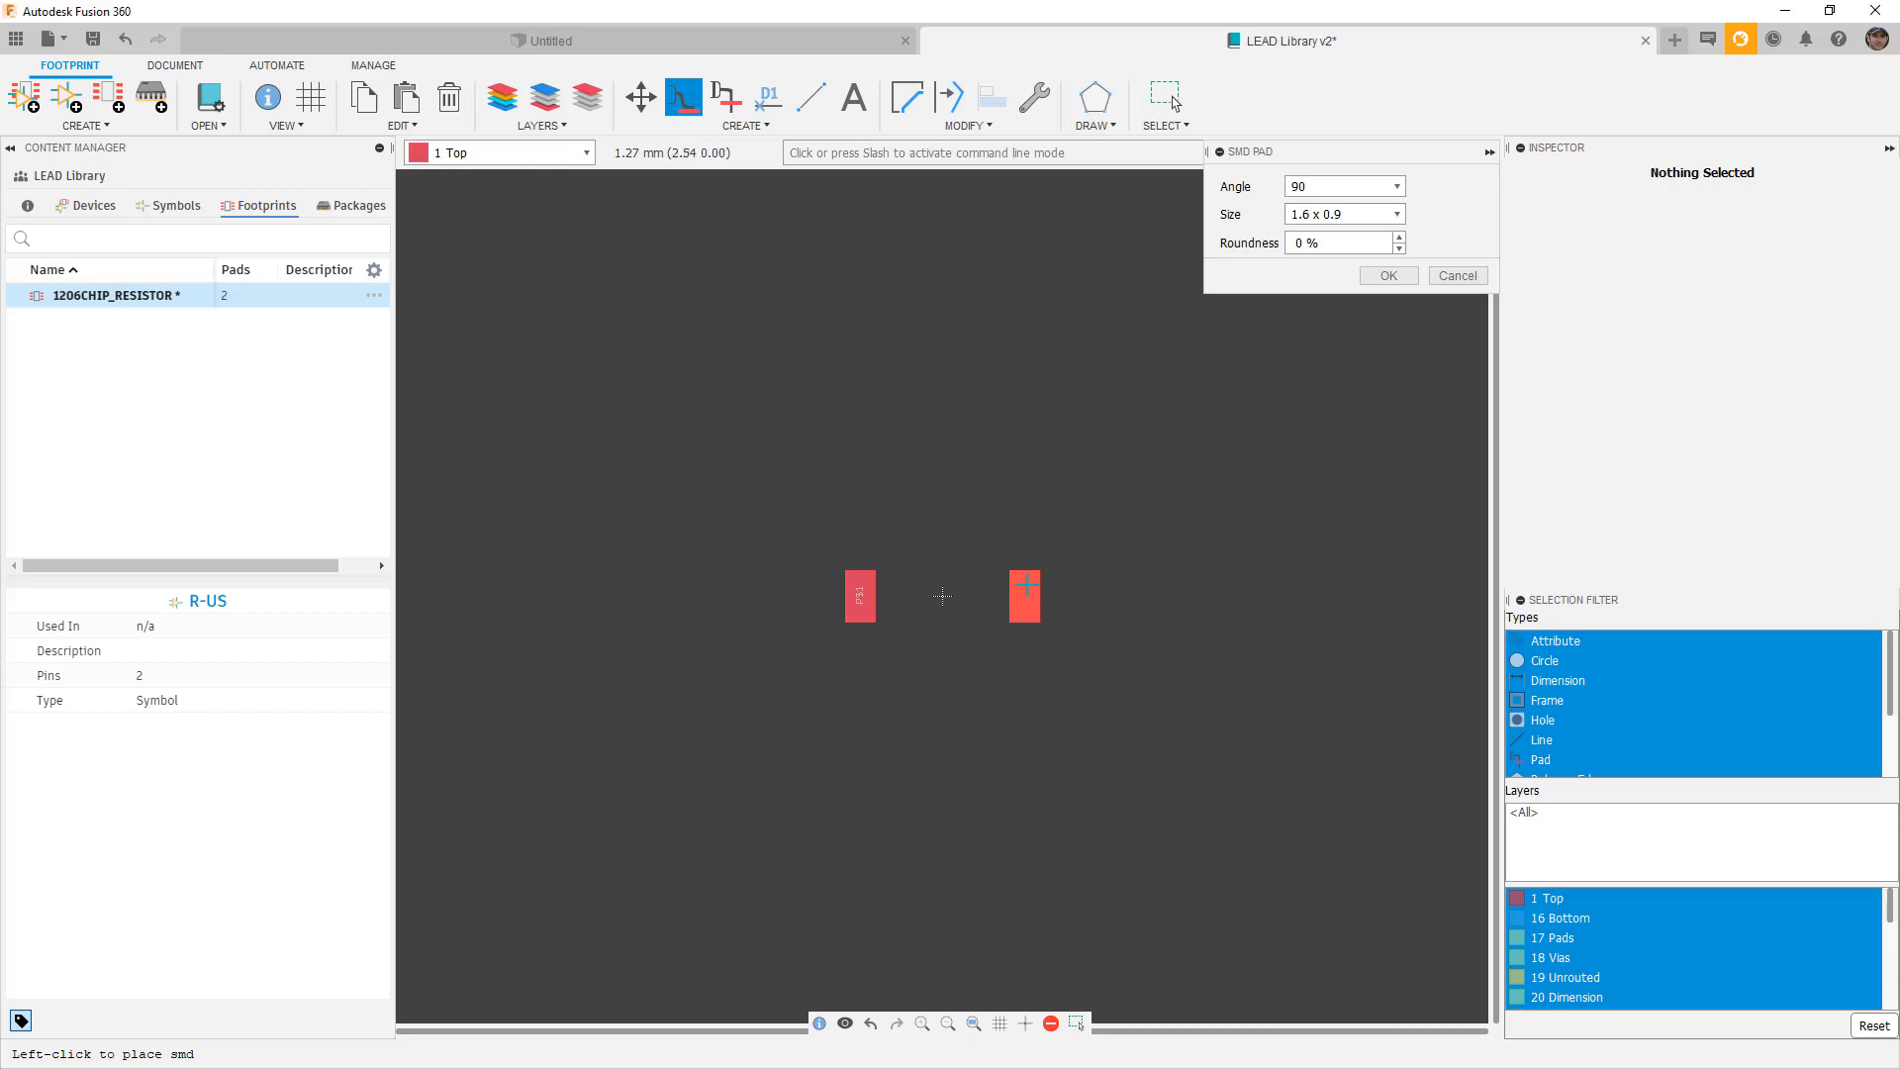
pyautogui.click(1024, 586)
pyautogui.click(1389, 275)
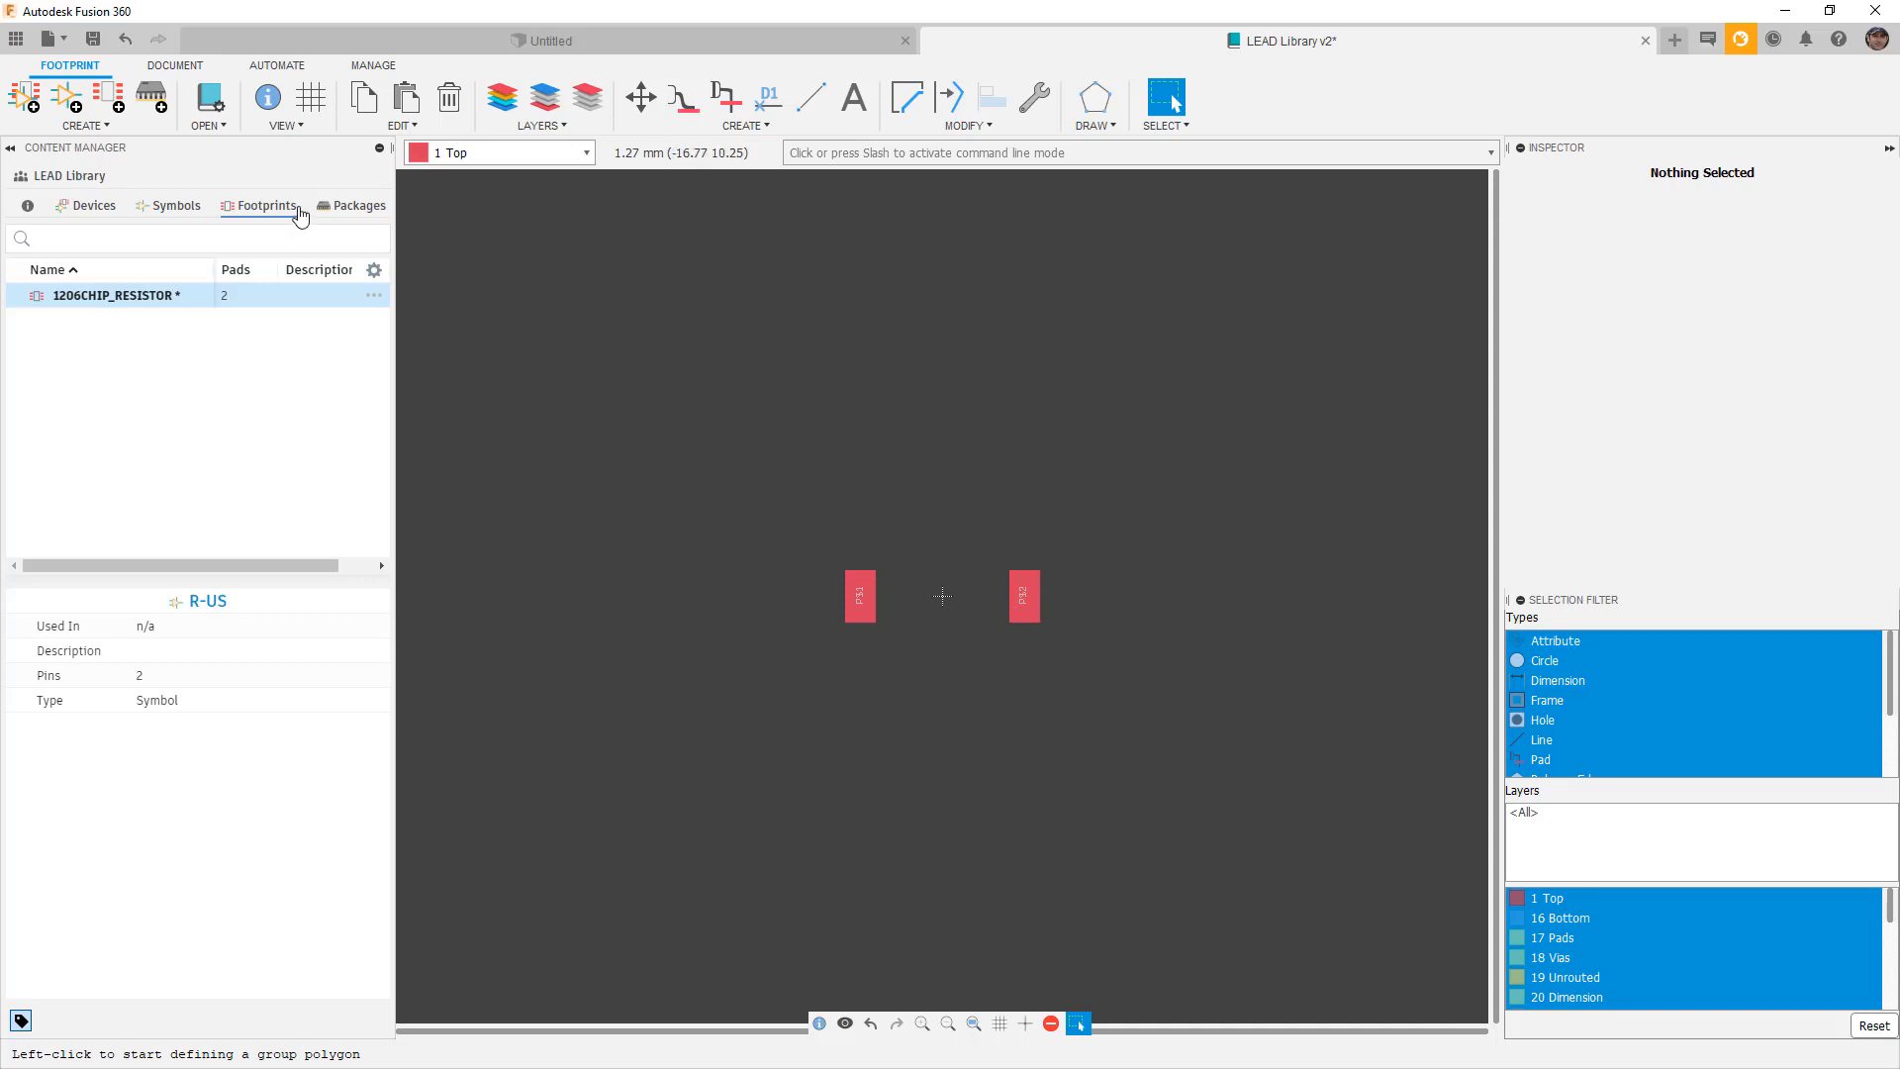
# Set the grid to 2.54 mm with a mm alternate unit and display turned on.
pyautogui.click(316, 99)
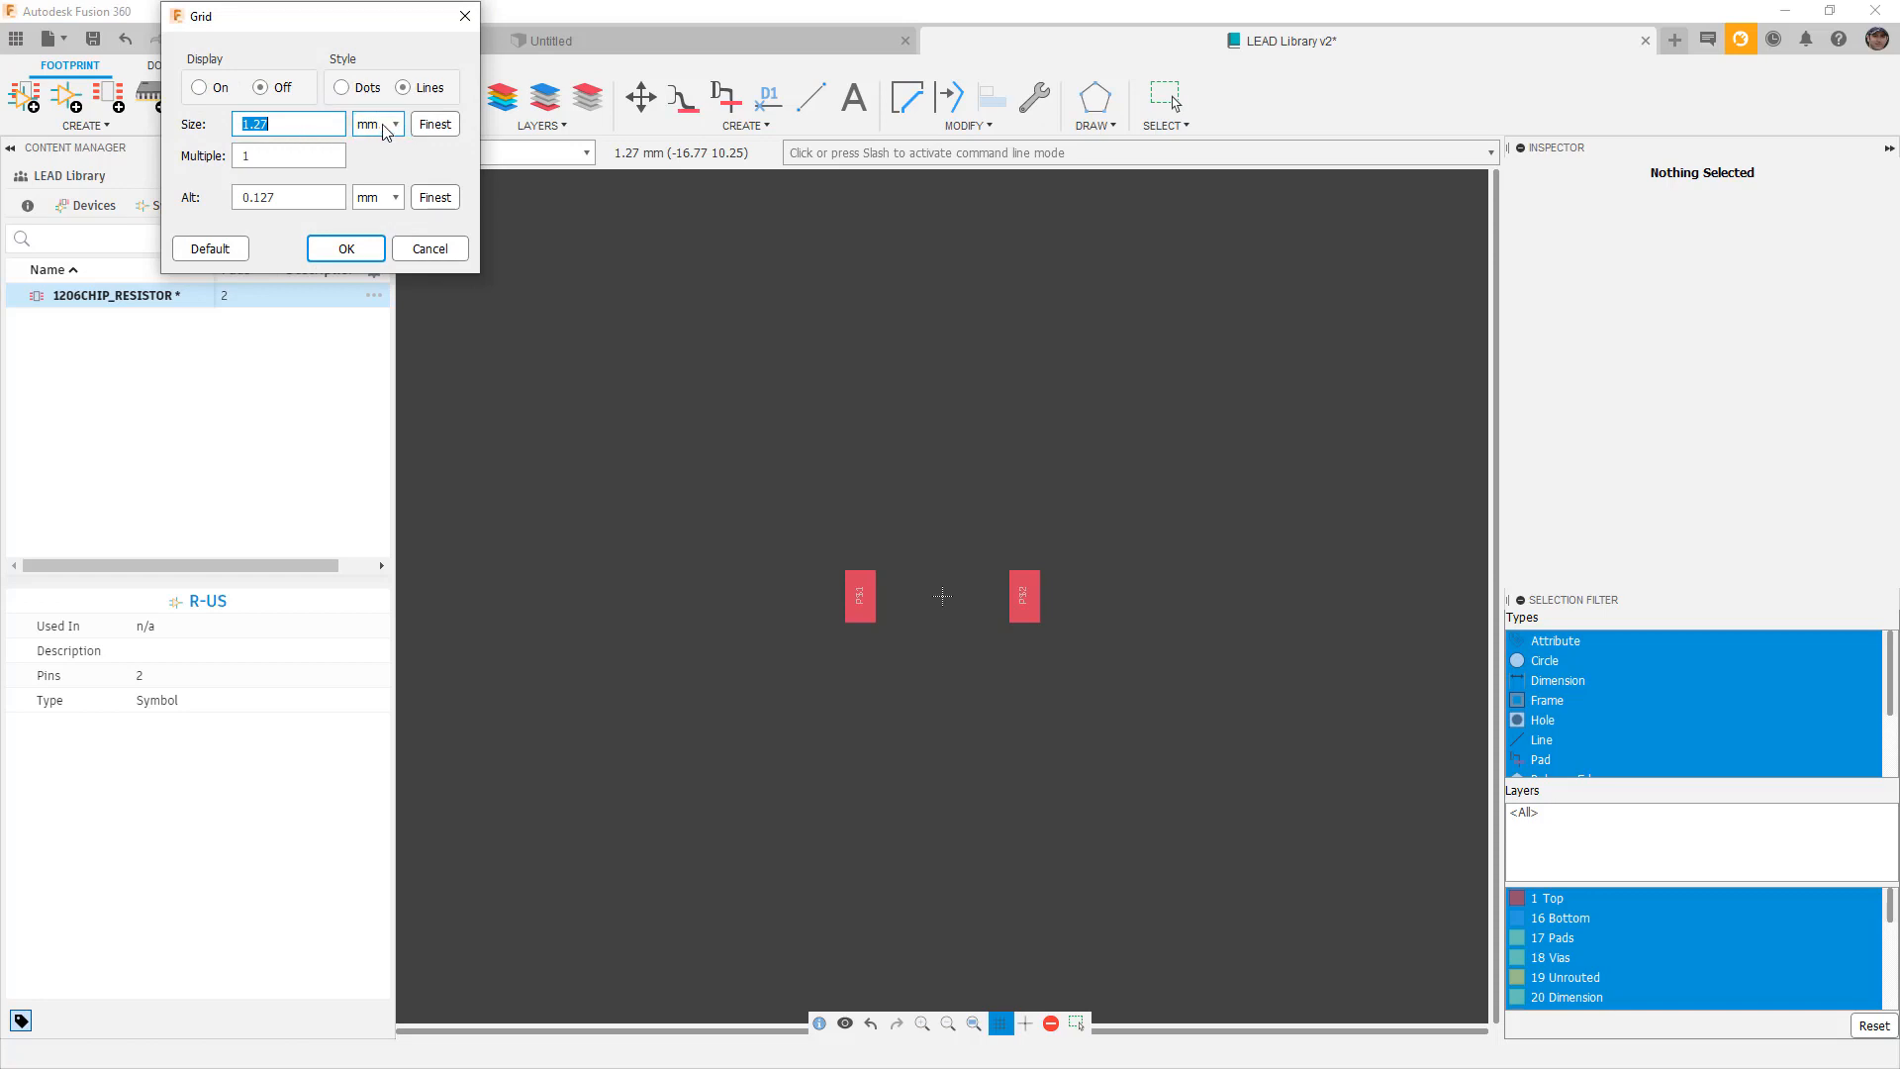
pyautogui.click(286, 124)
pyautogui.doubleClick(286, 124)
pyautogui.write('2.54')
pyautogui.click(378, 124)
pyautogui.click(384, 185)
pyautogui.click(388, 129)
pyautogui.click(381, 158)
pyautogui.click(386, 197)
pyautogui.click(383, 231)
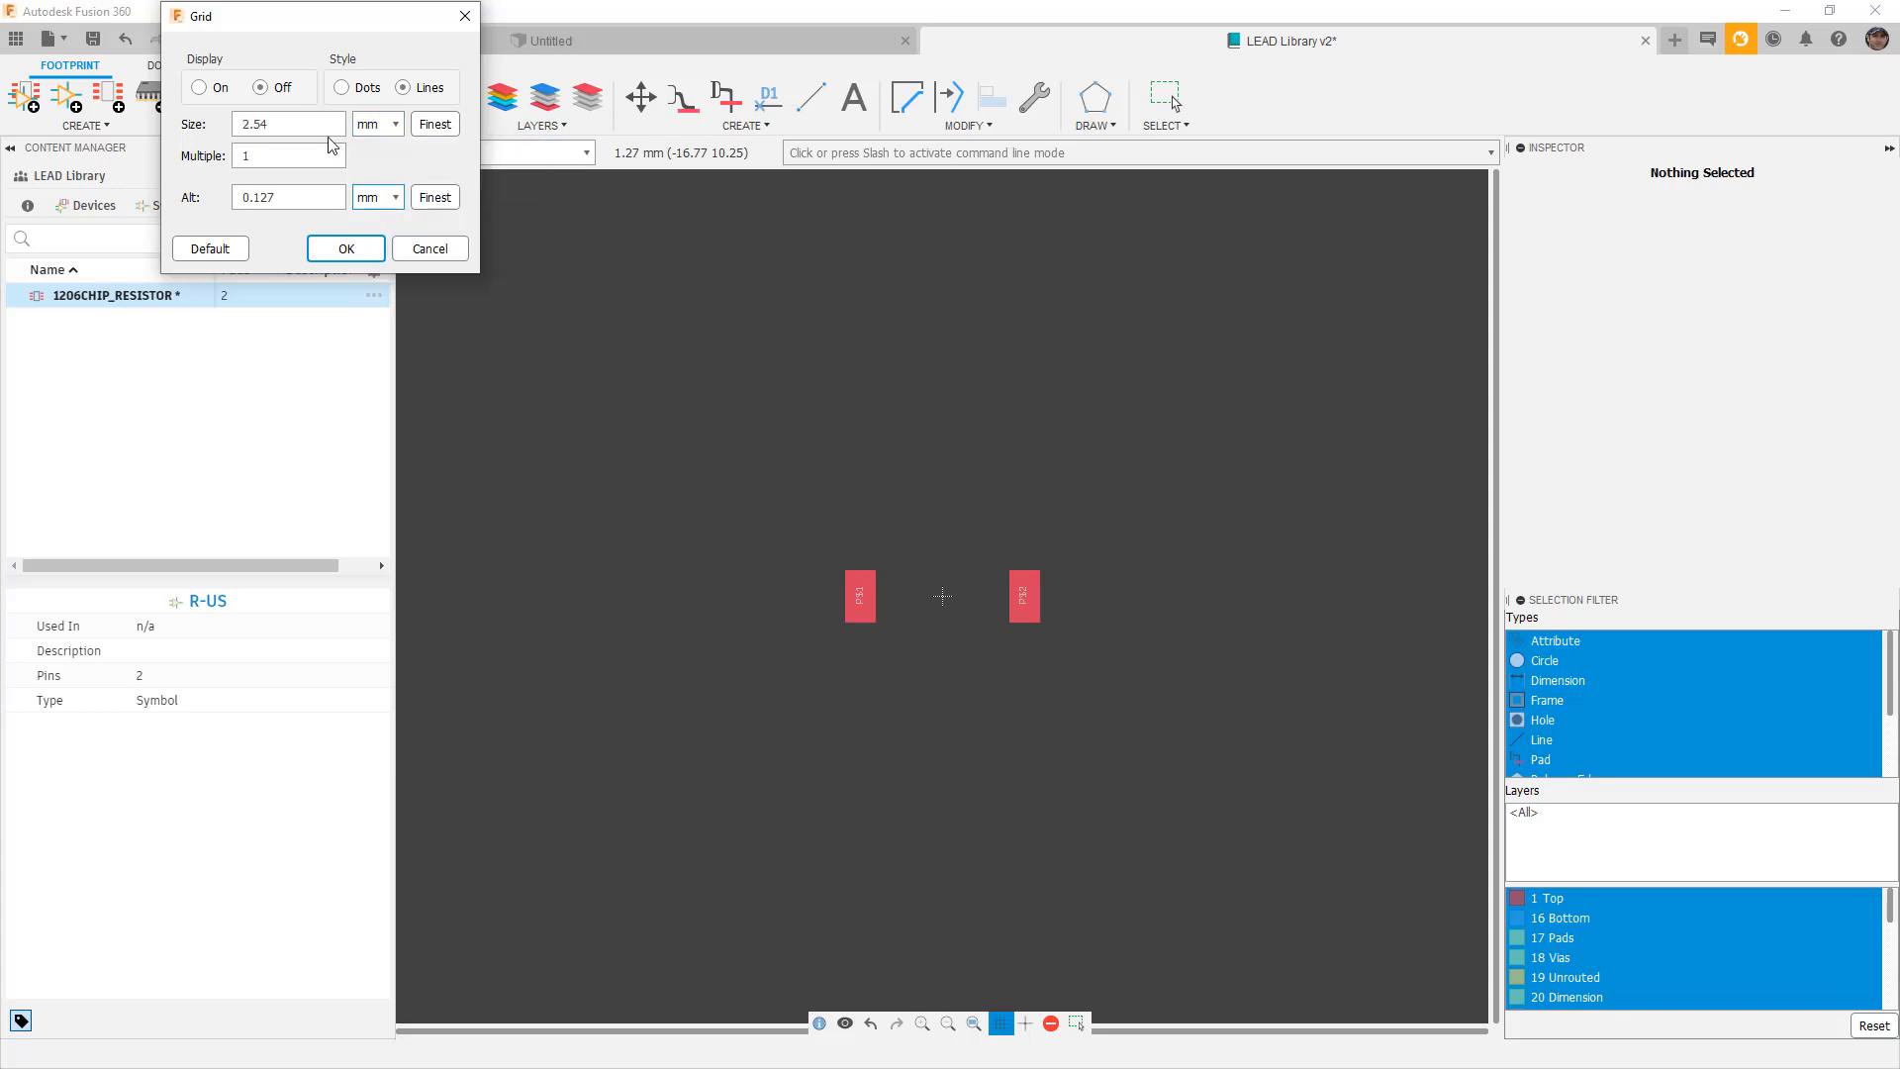
pyautogui.click(201, 87)
pyautogui.click(346, 248)
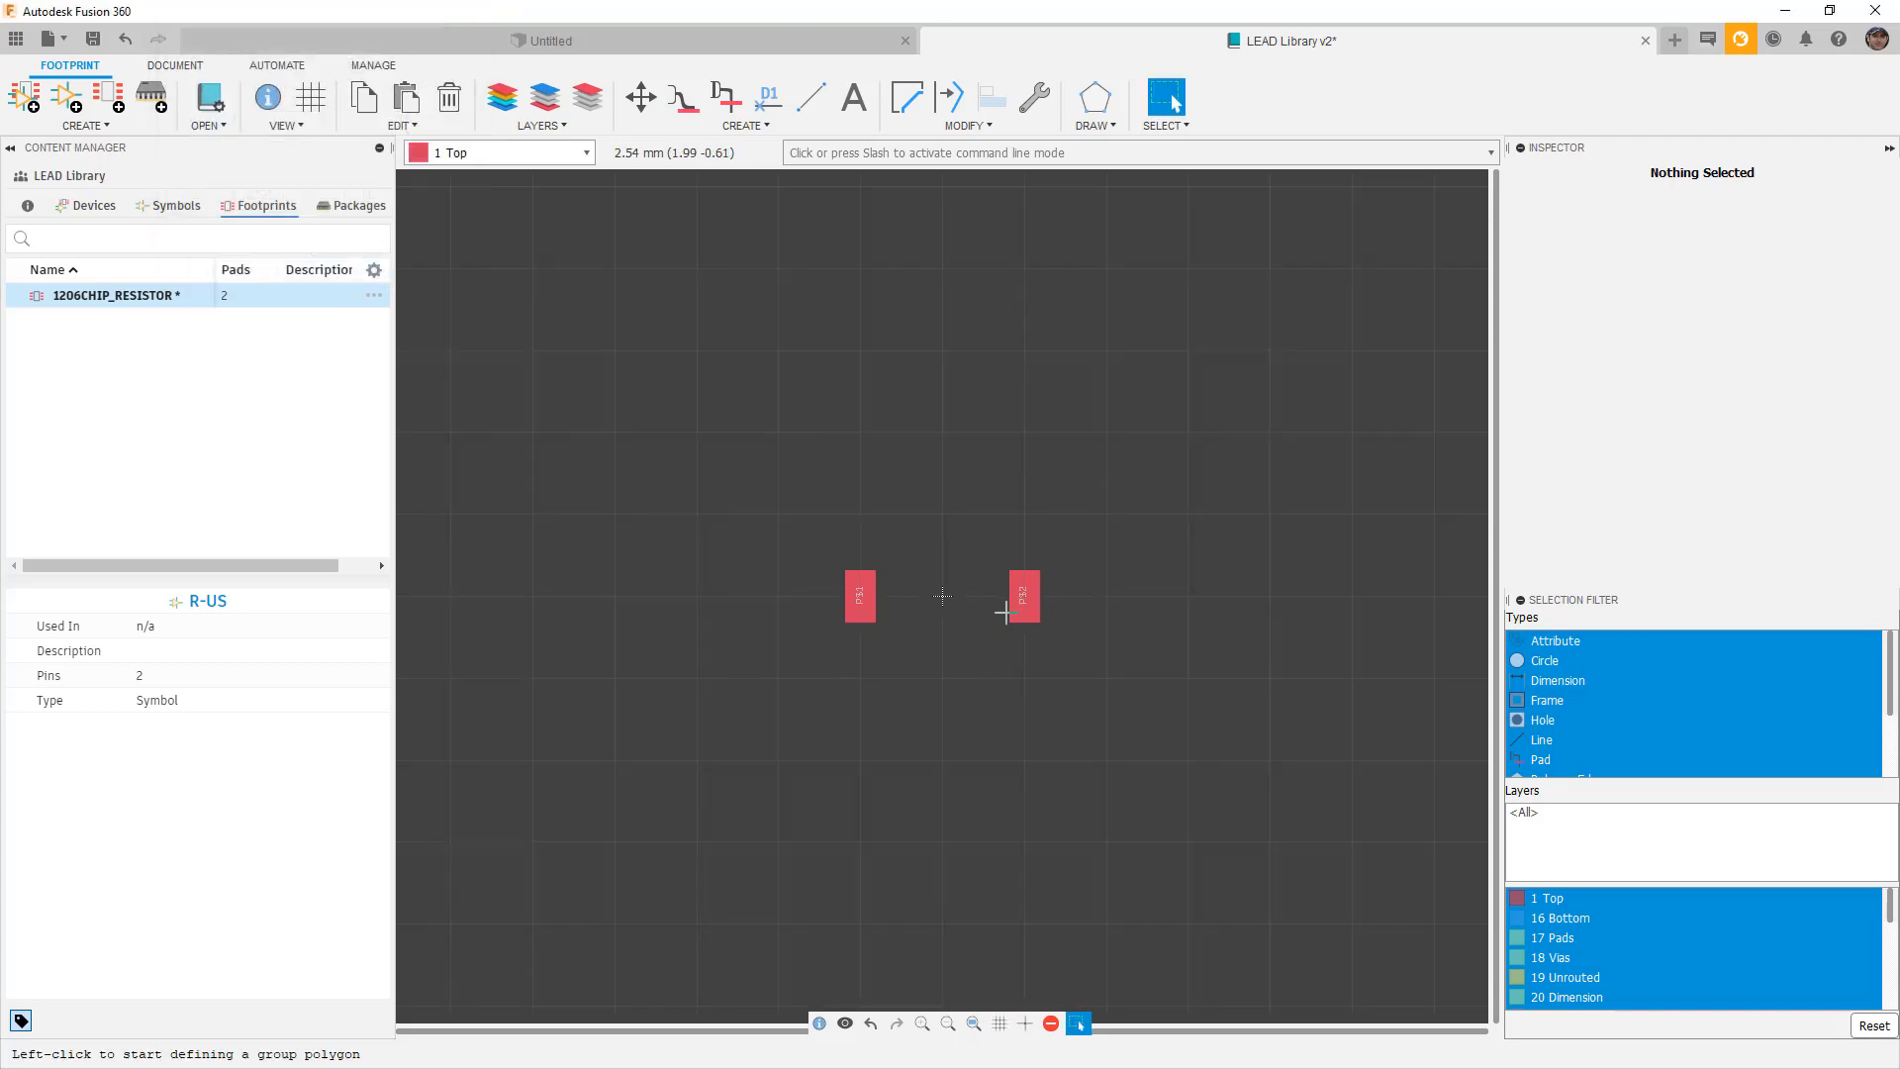
# Zoom in, cancel the stray group outline, and select pad P$1 at (-2.54, 0).
pyautogui.scroll(2, 995, 598)
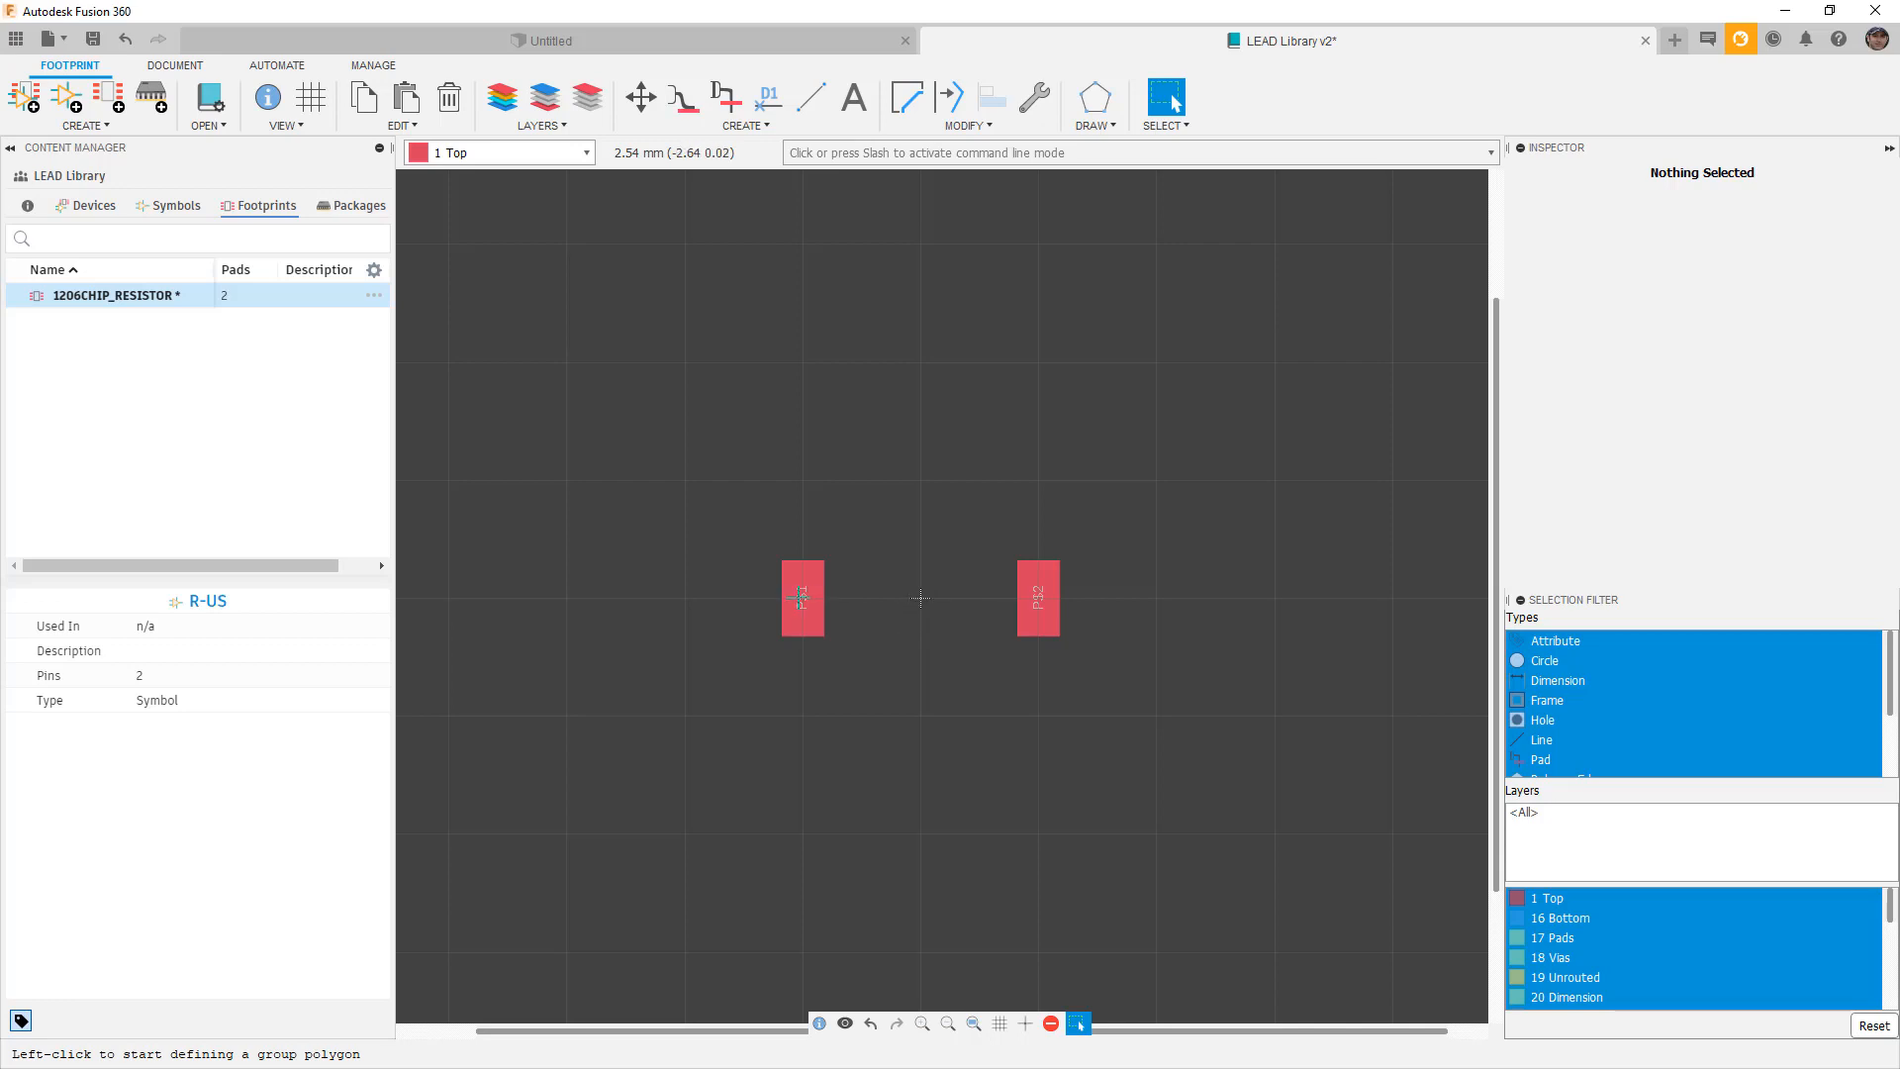
pyautogui.click(919, 598)
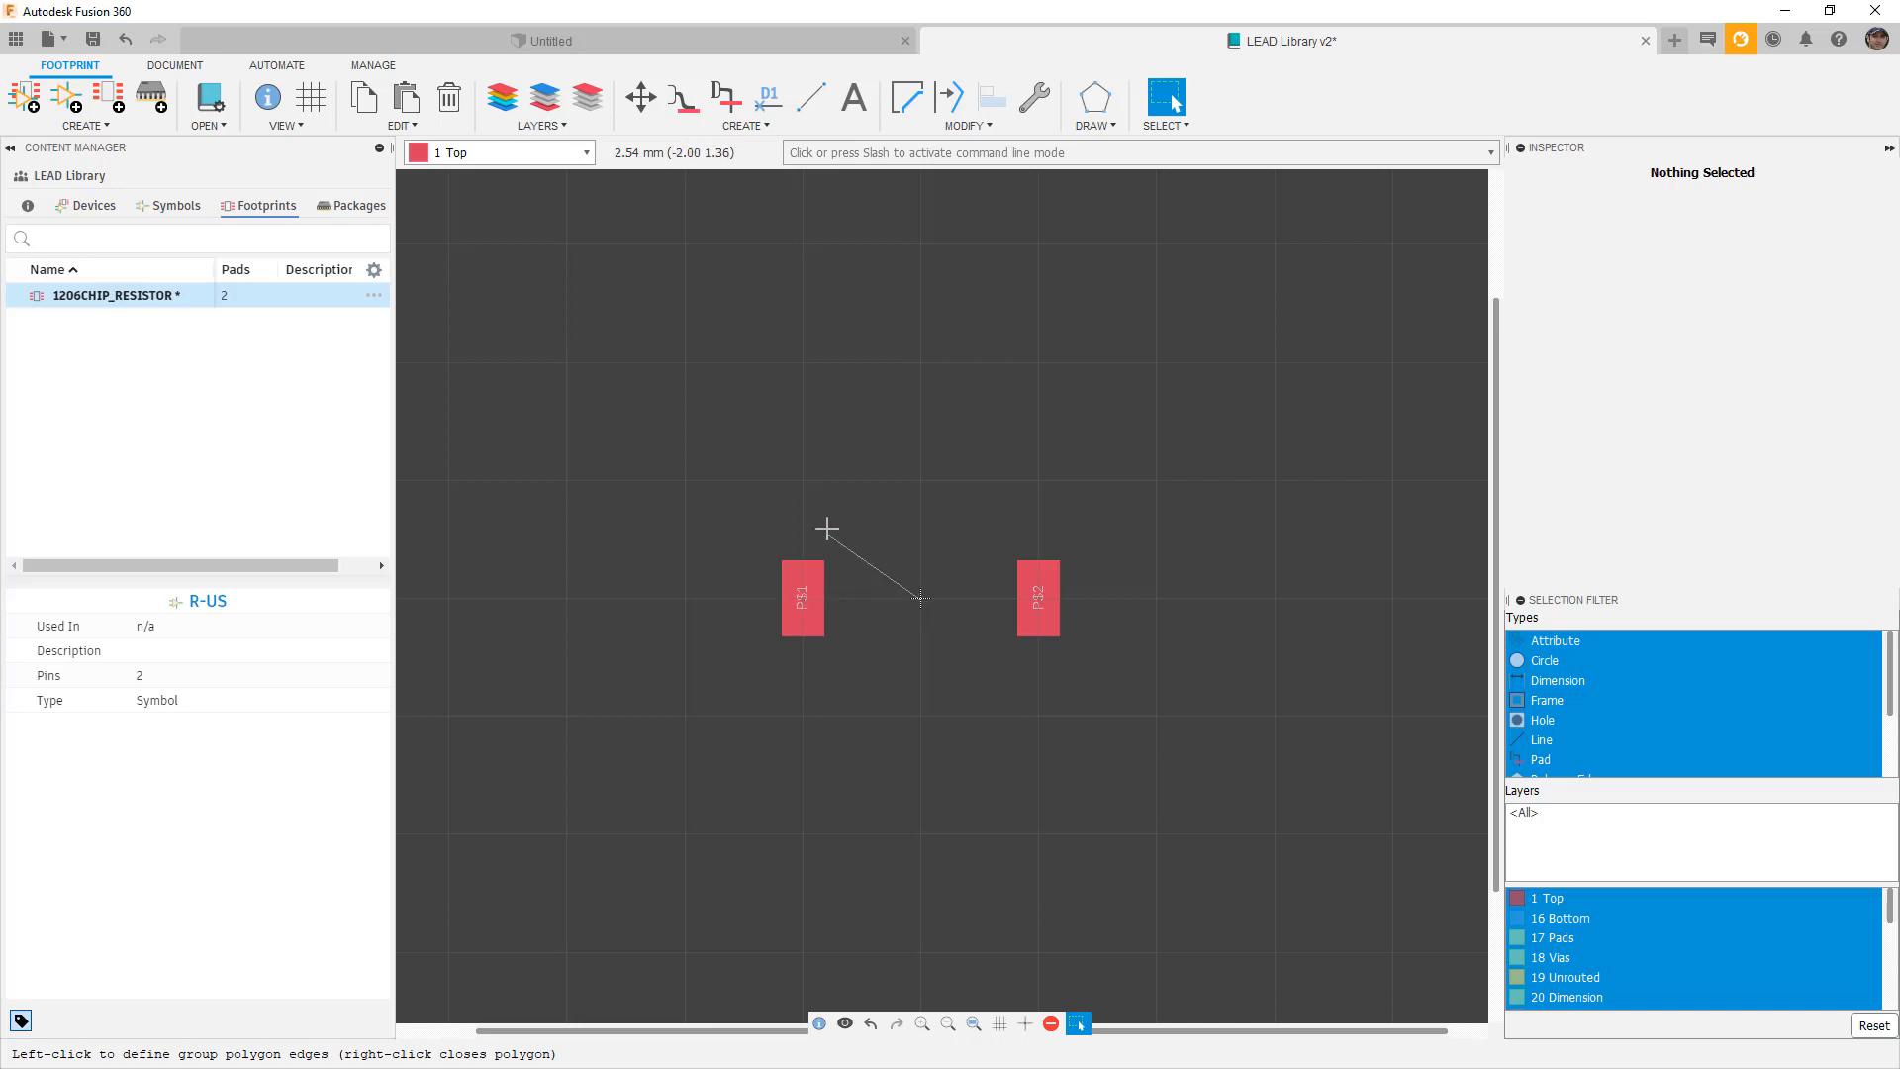
pyautogui.rightClick(1013, 443)
pyautogui.click(804, 596)
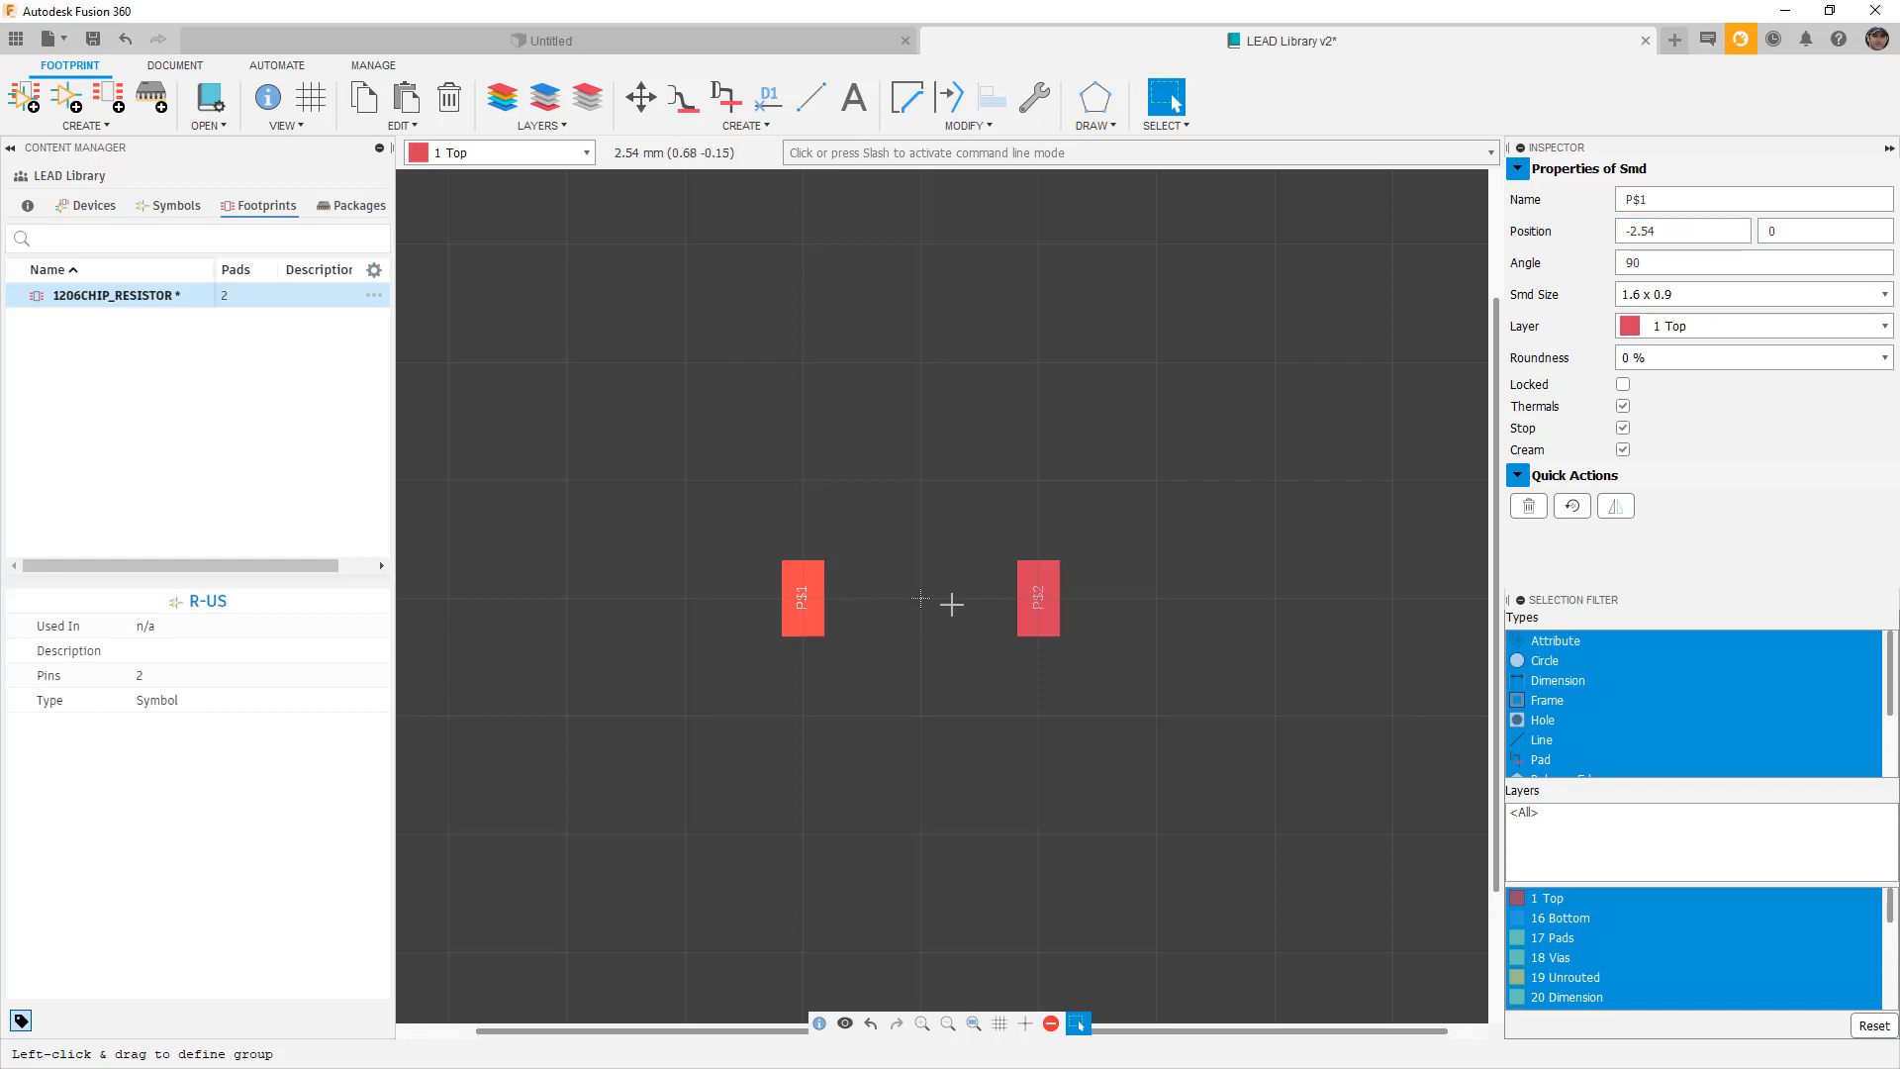
# Change pad P$1's Inspector X position from -2.54 to -2.45.
pyautogui.click(1656, 236)
pyautogui.press('BackSpace')
pyautogui.press('BackSpace')
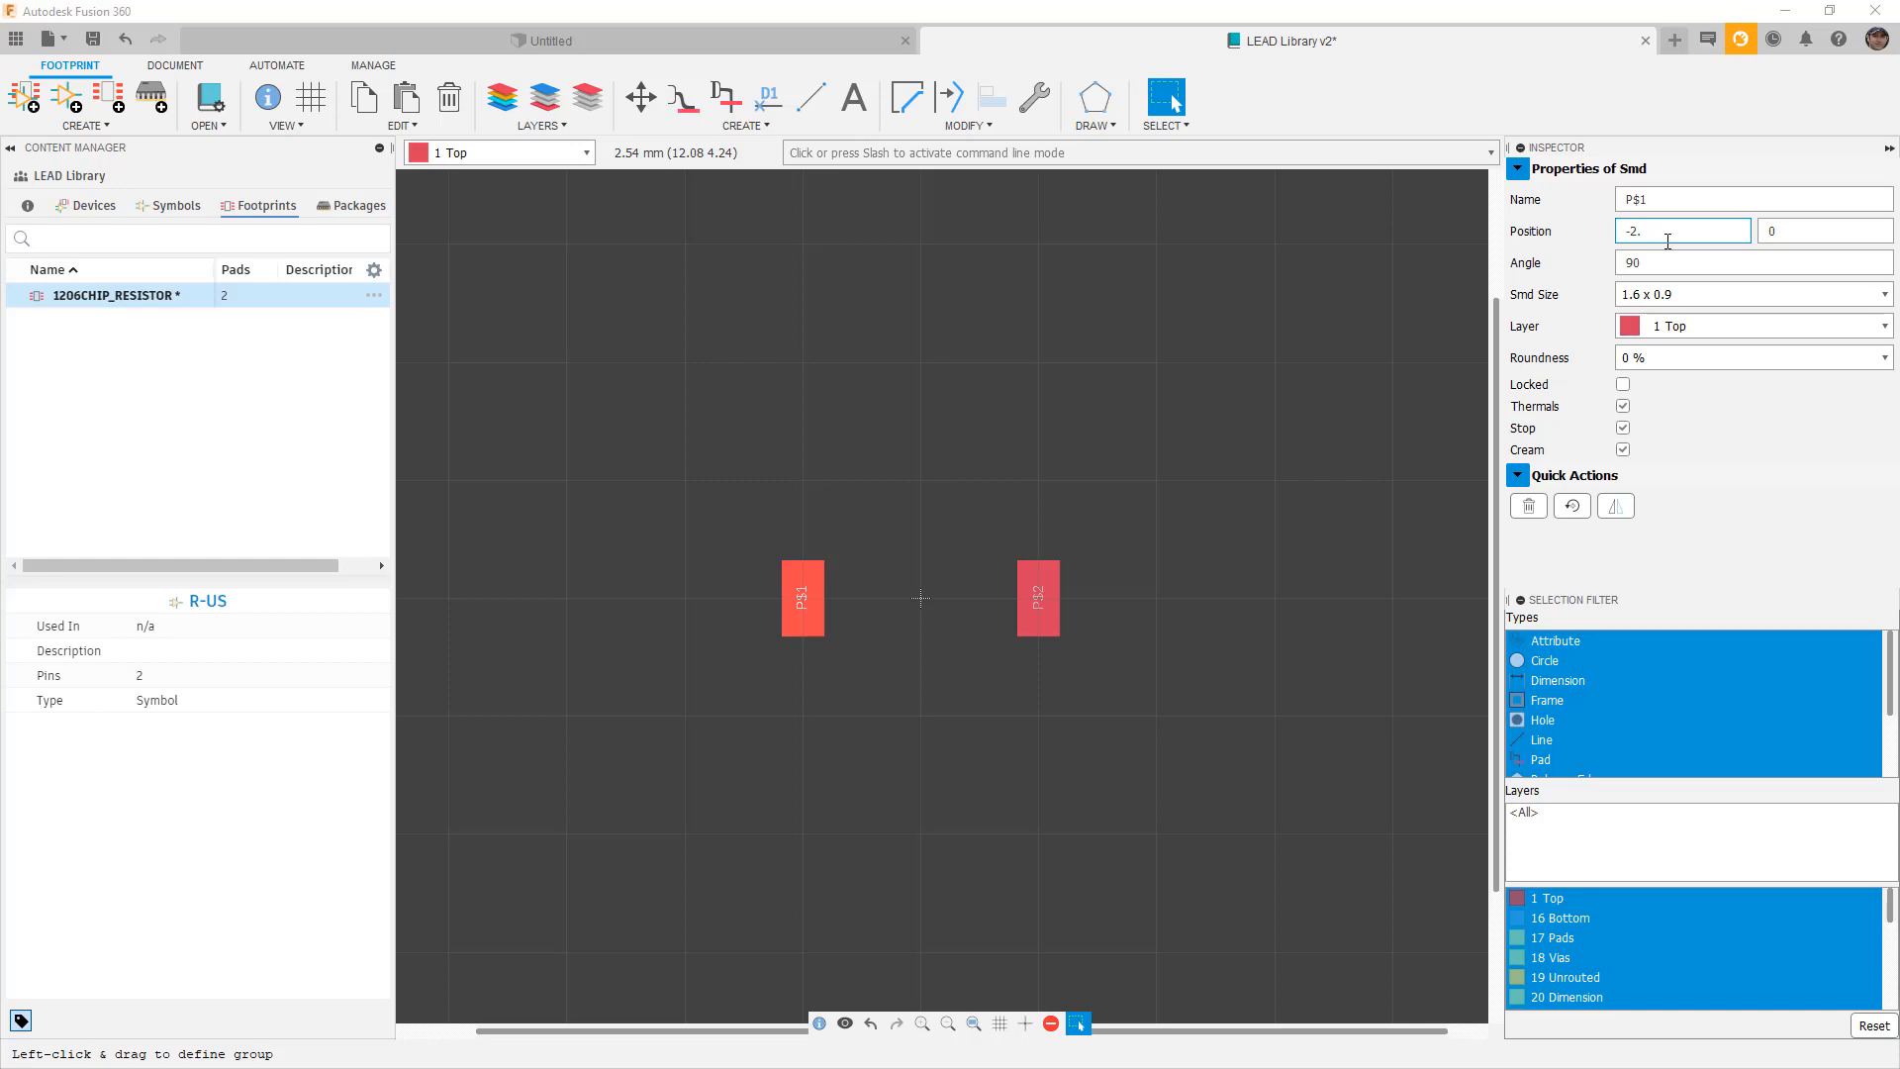
pyautogui.click(1672, 295)
pyautogui.click(1659, 230)
pyautogui.press('Return')
pyautogui.click(1091, 600)
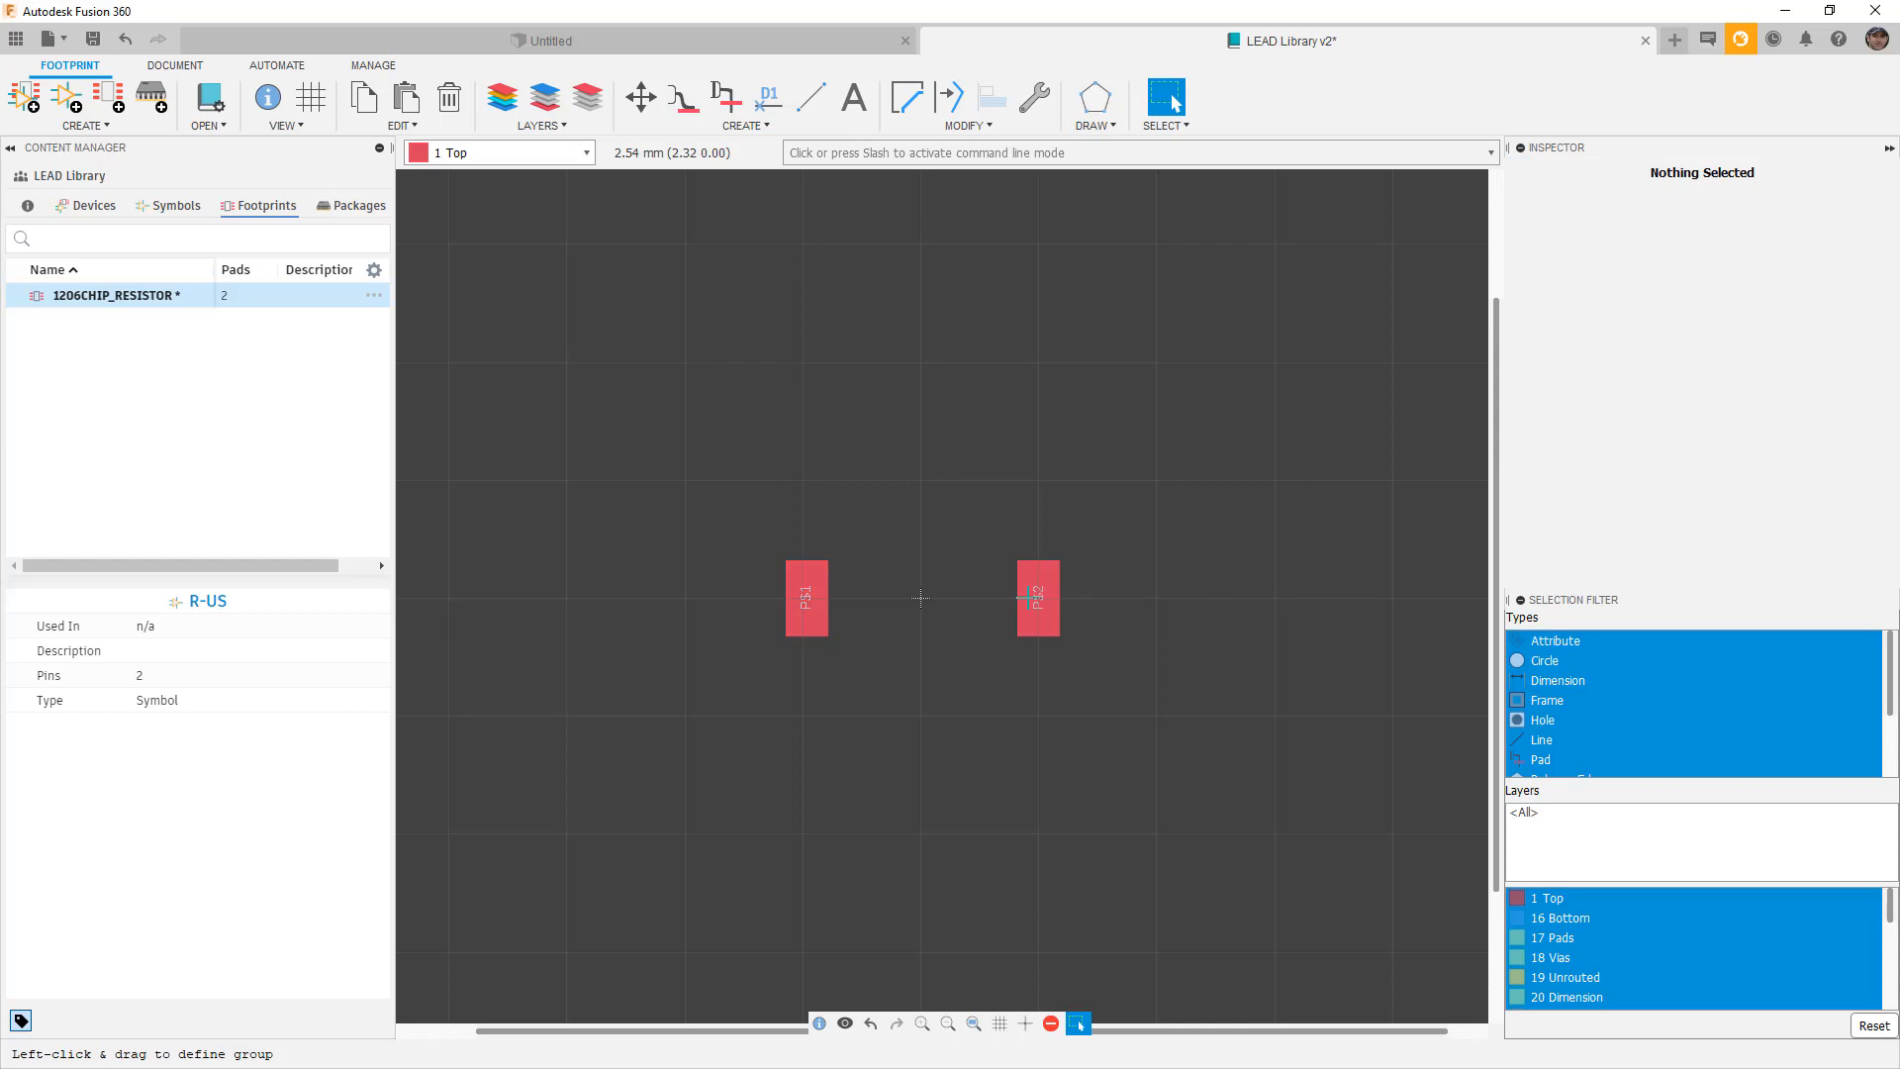
# Set pad P$2's X position to 1.45 in the Inspector.
pyautogui.click(1030, 597)
pyautogui.click(1670, 232)
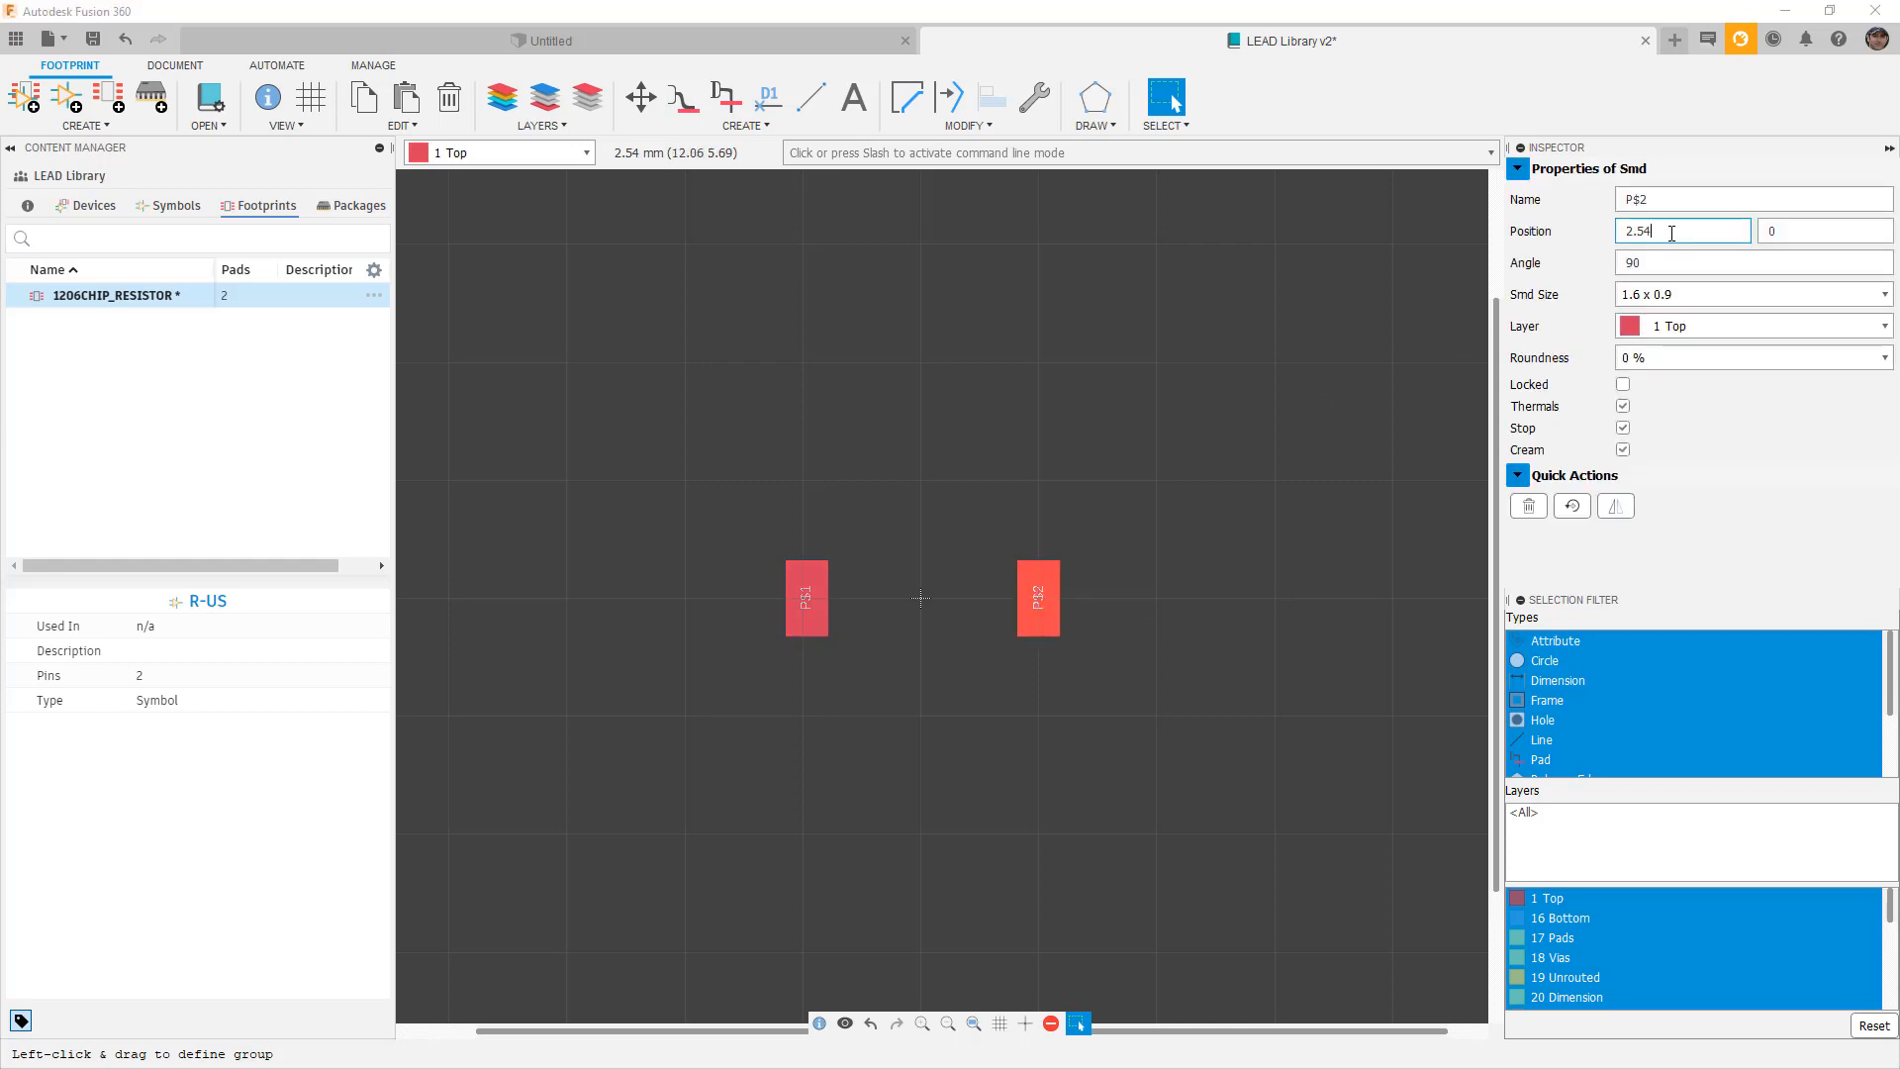
pyautogui.press('BackSpace')
pyautogui.press('BackSpace')
pyautogui.write('45')
pyautogui.moveTo(1635, 231); pyautogui.dragTo(1619, 231)
pyautogui.write('1')
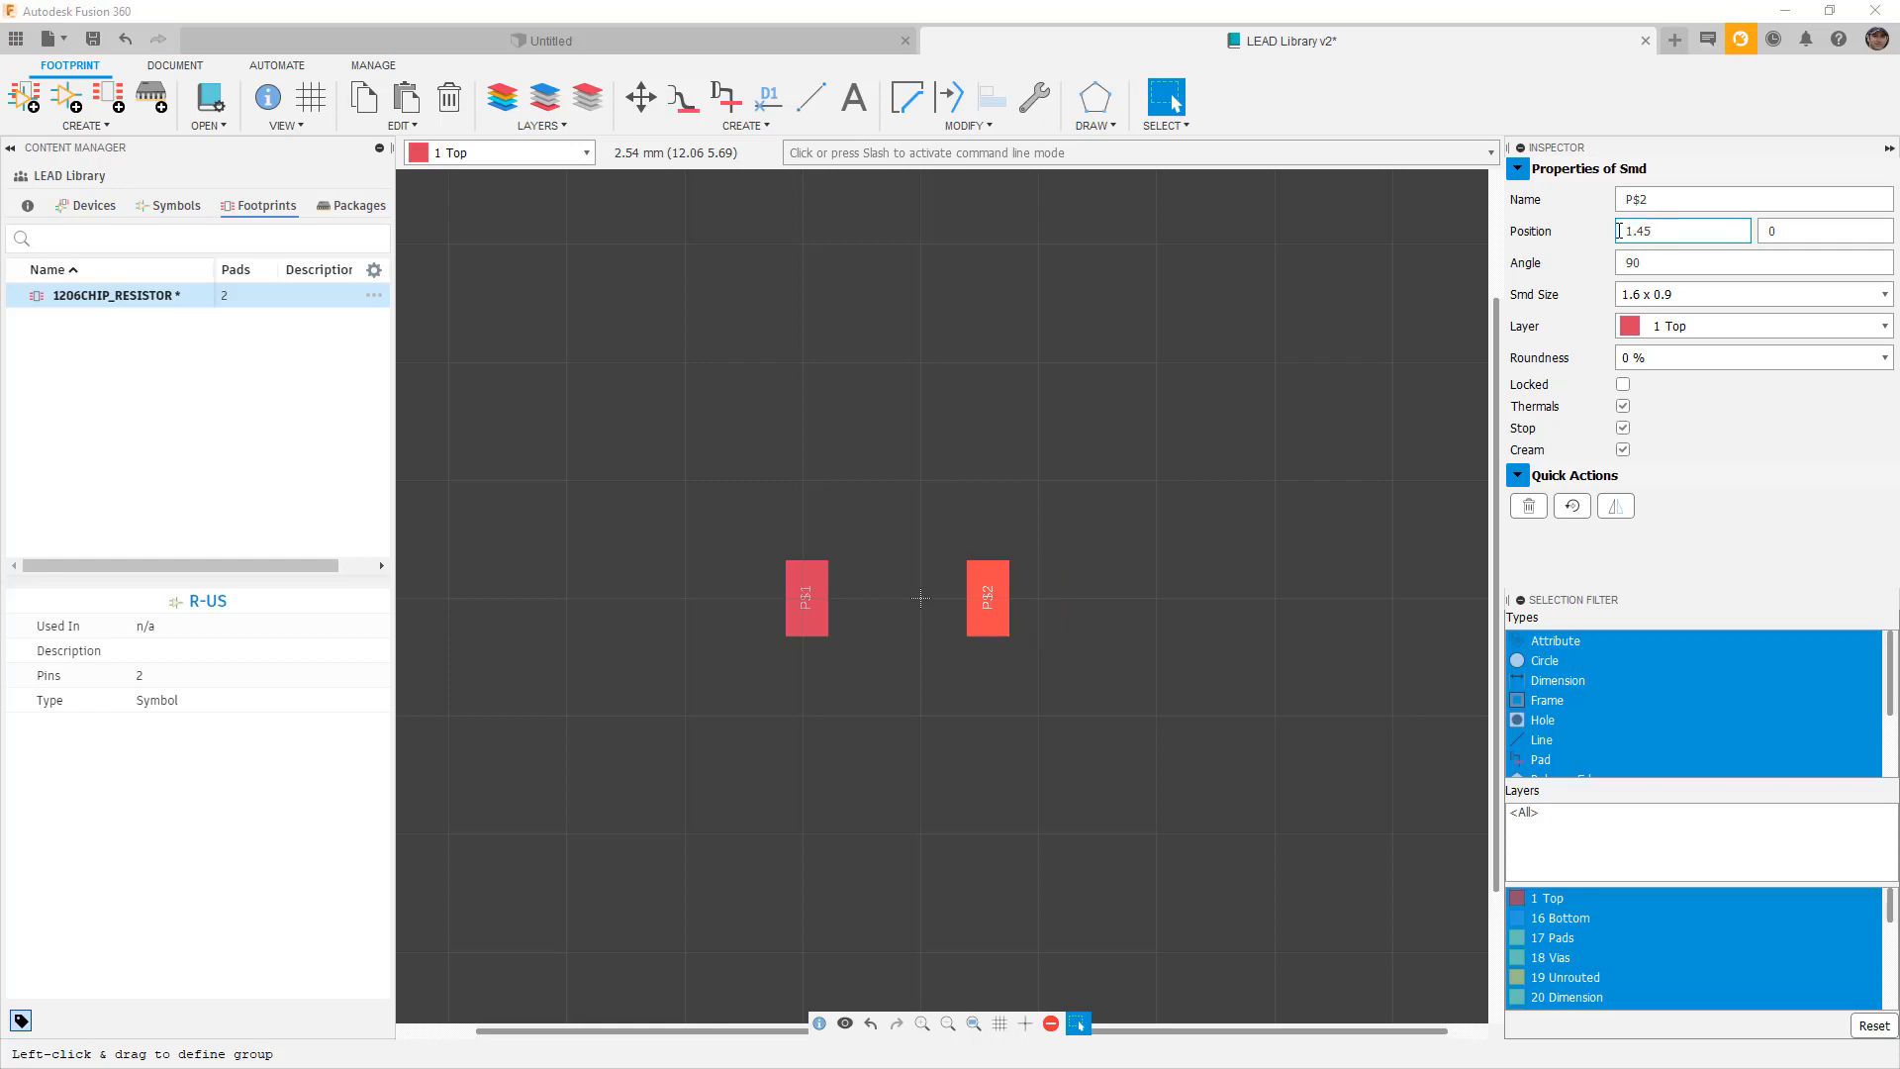
# Set pad P$1's X position to -1.45 and save the footprint.
pyautogui.click(807, 596)
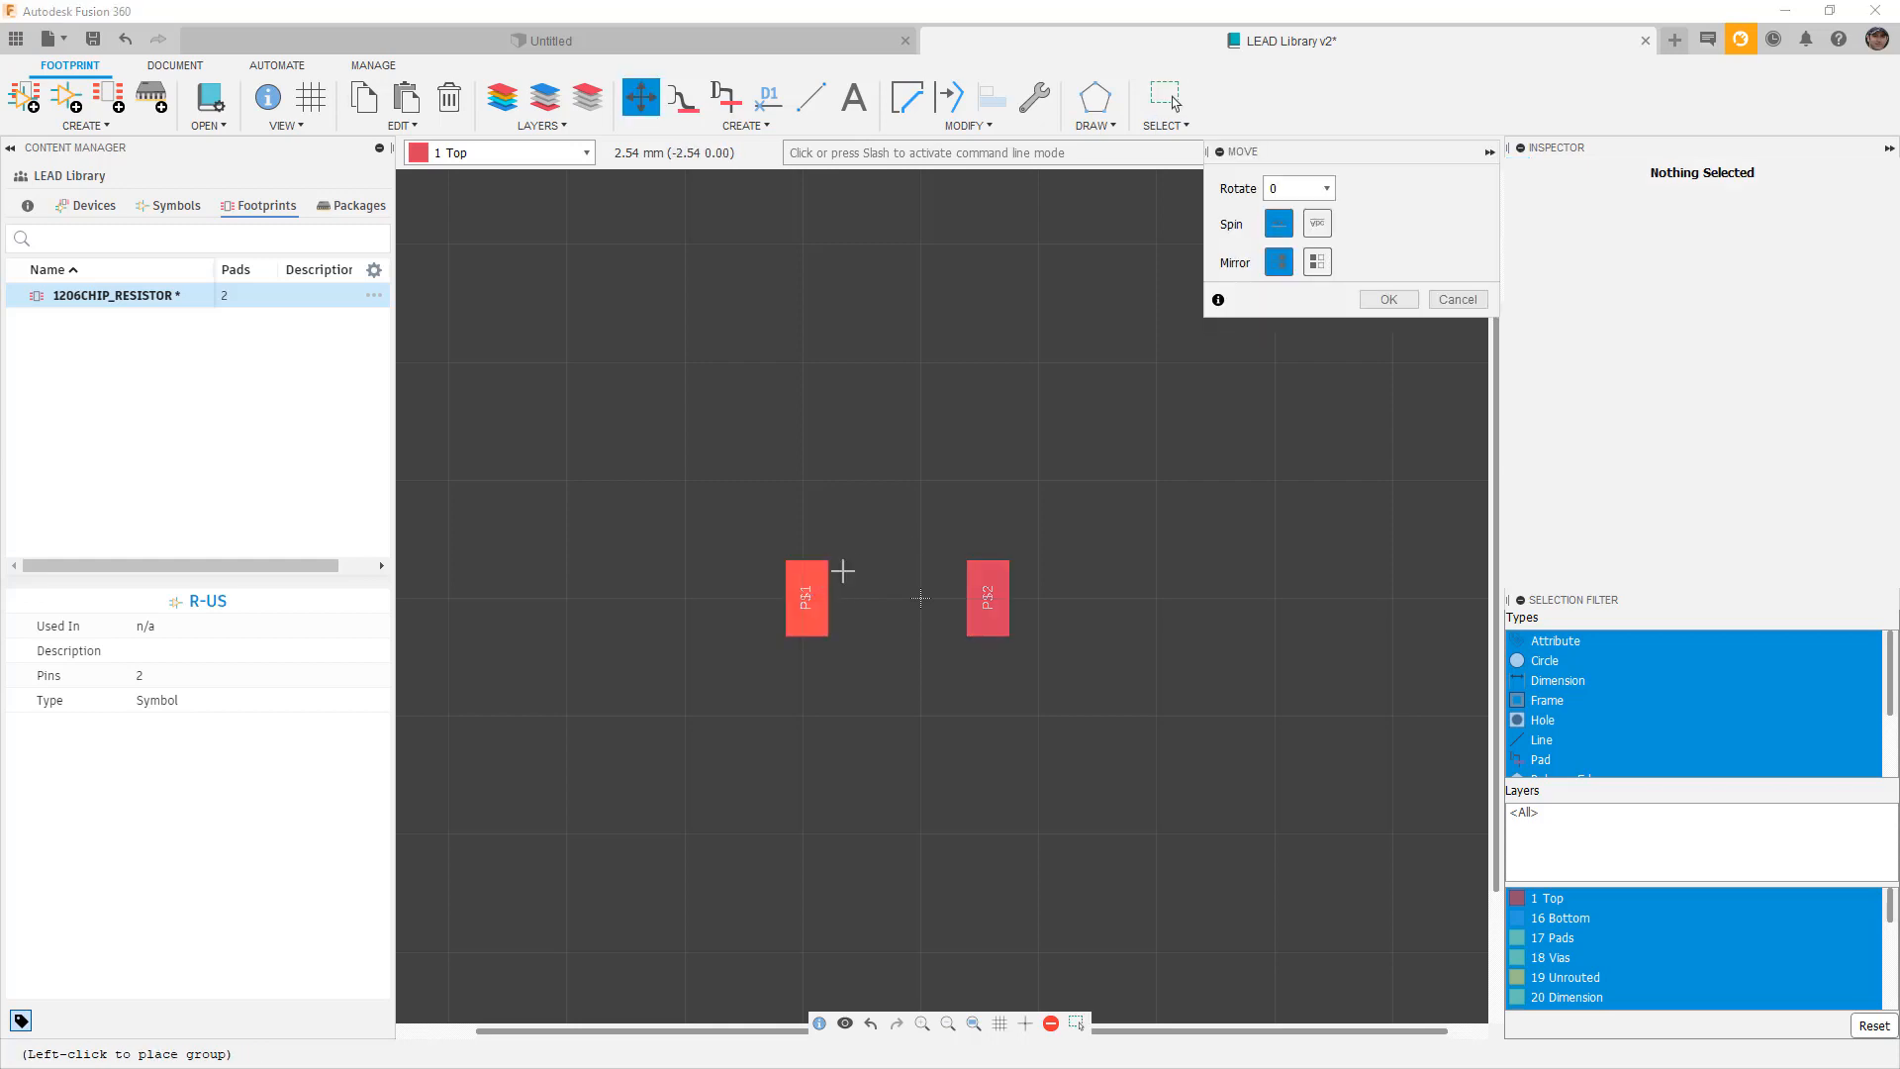
pyautogui.press('Escape')
pyautogui.click(826, 585)
pyautogui.click(1641, 232)
pyautogui.hotkey('ctrl', 'a')
pyautogui.write('-1.45')
pyautogui.press('Return')
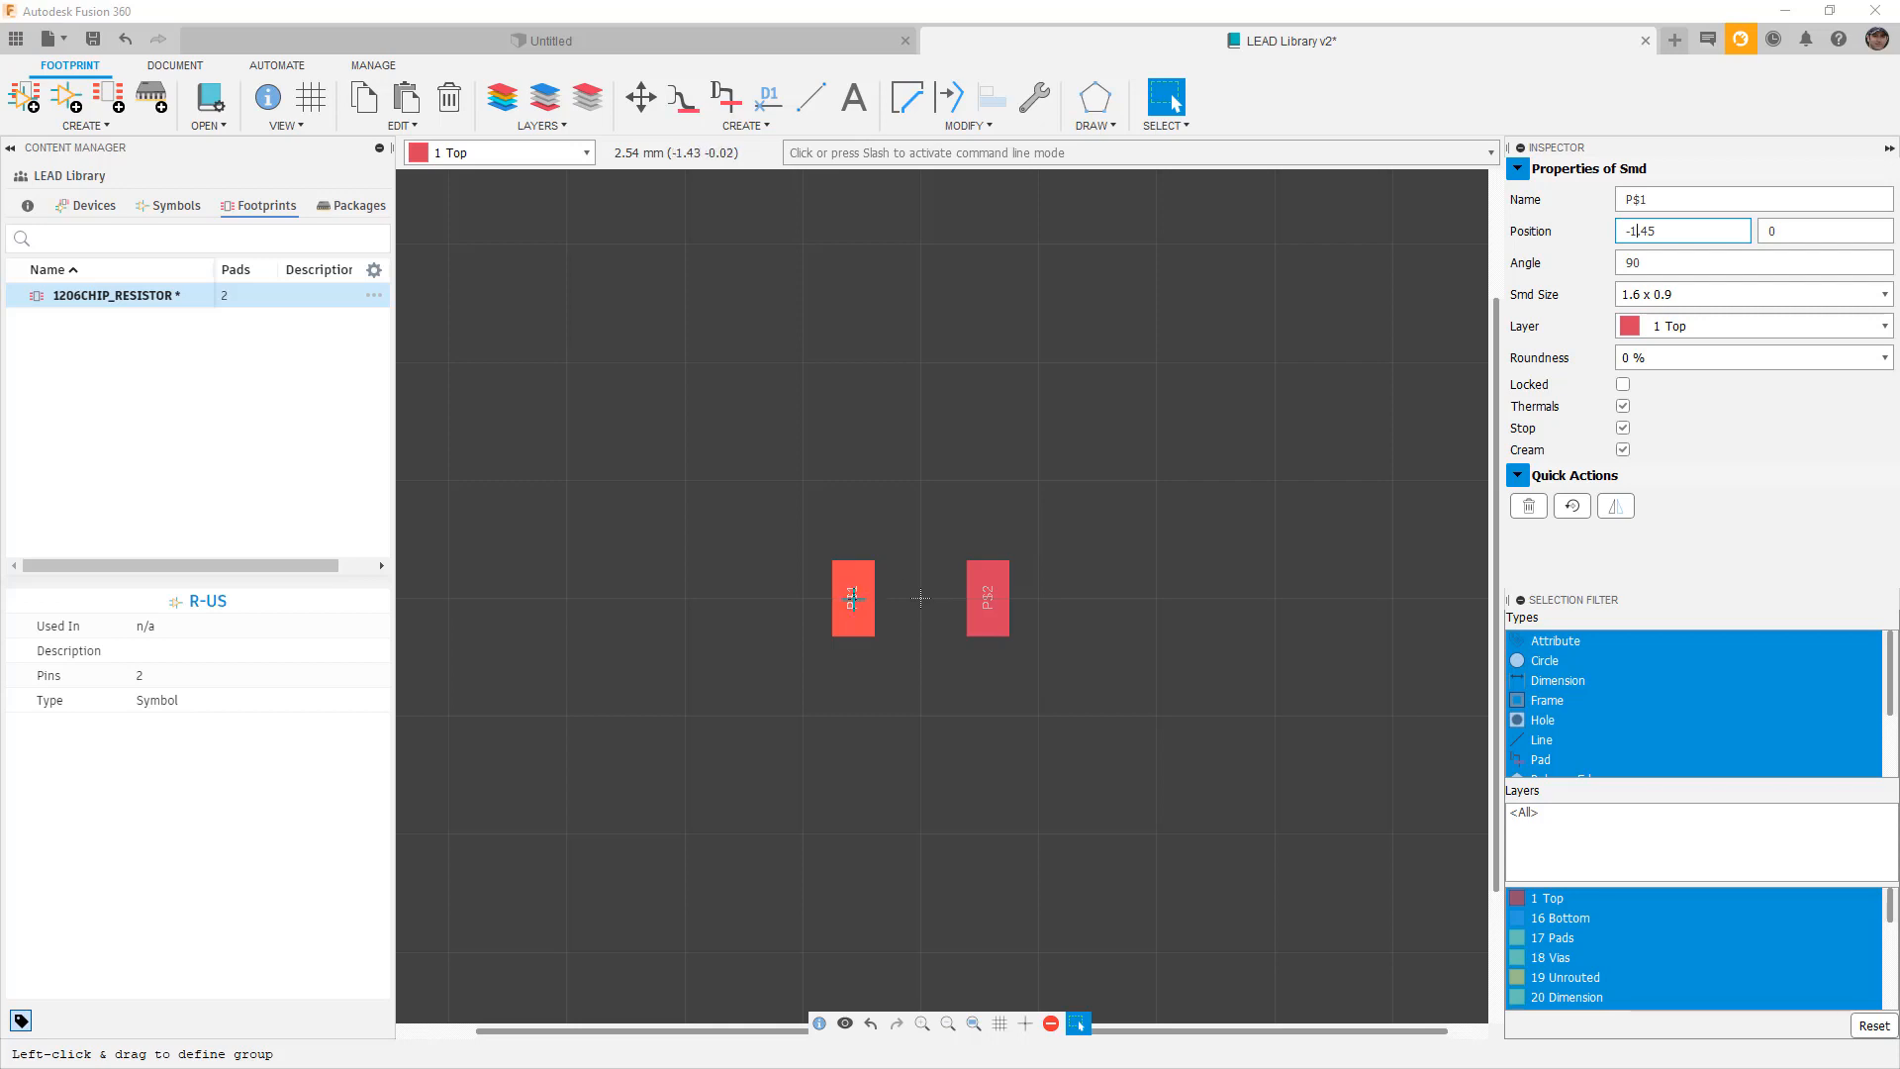
pyautogui.press('m')
pyautogui.press('Escape')
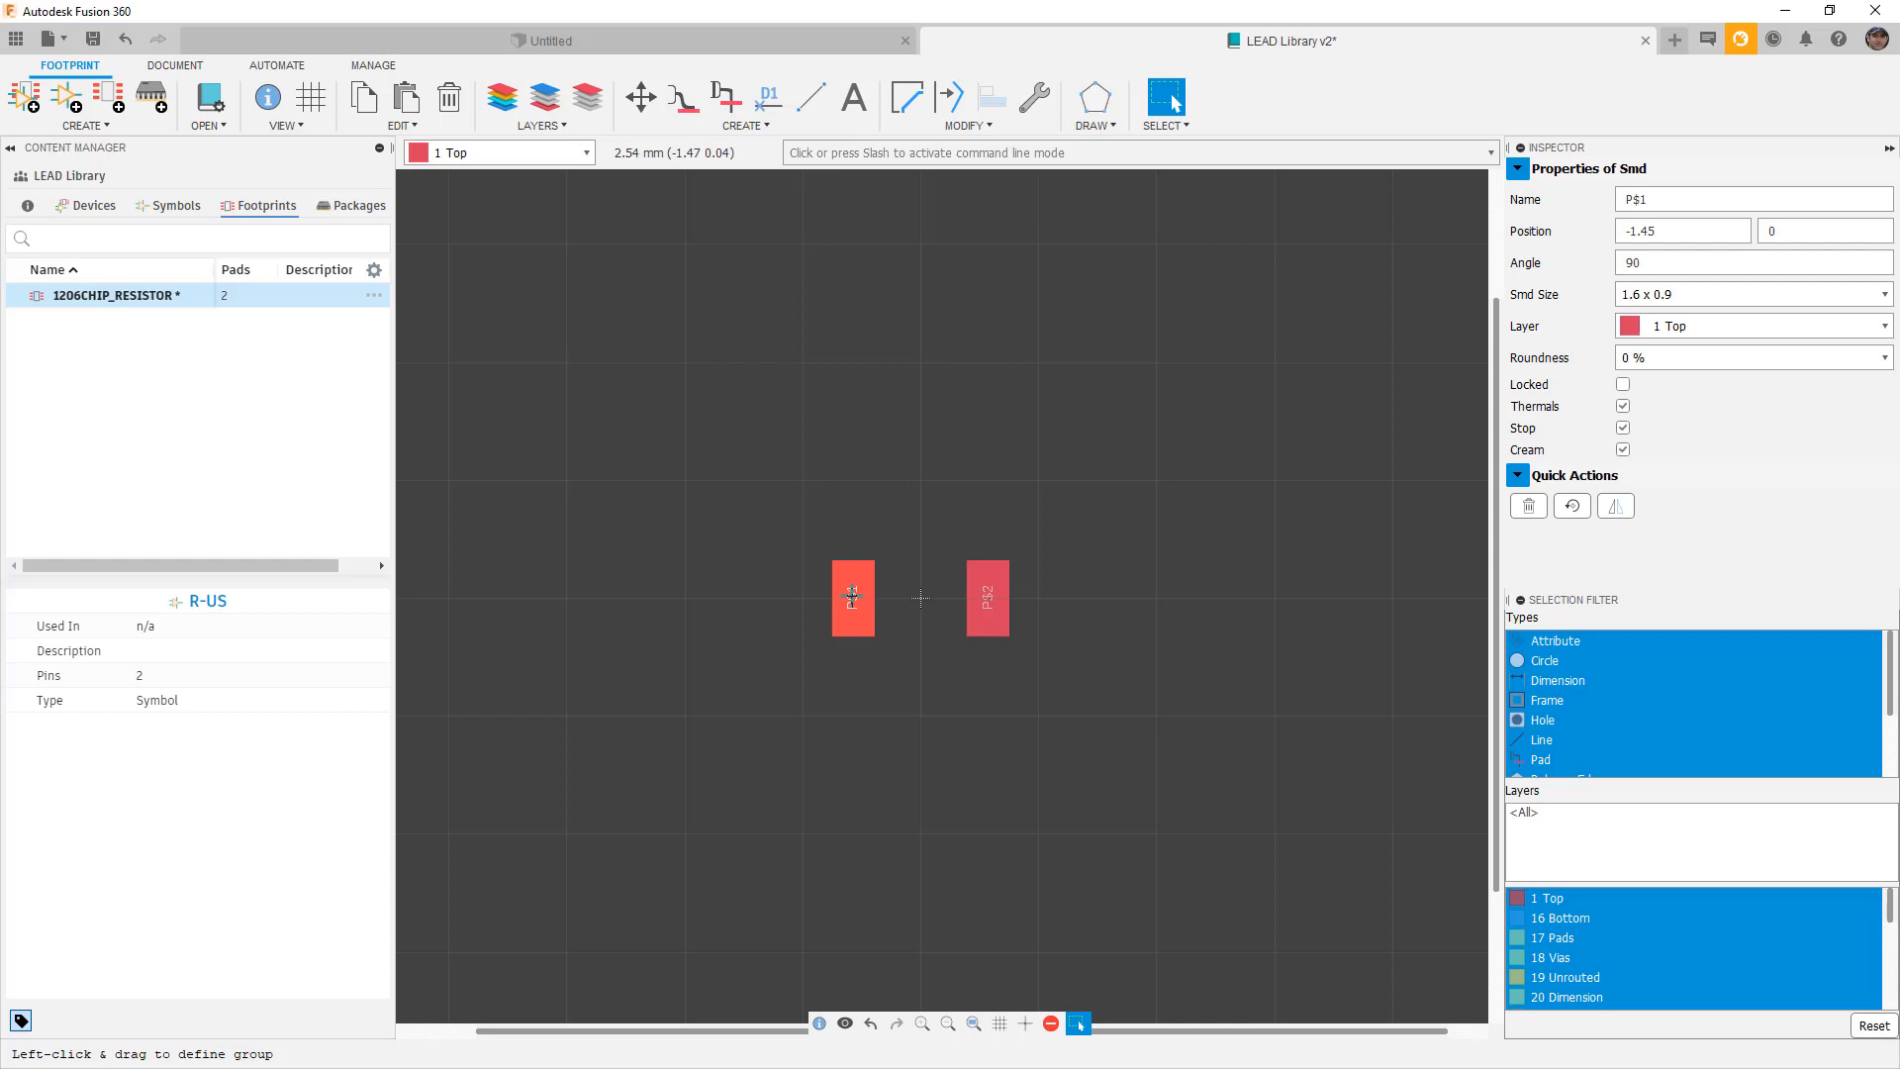
pyautogui.hotkey('ctrl', 's')
# Draw a closed four-sided line outline around both pads.
pyautogui.click(810, 99)
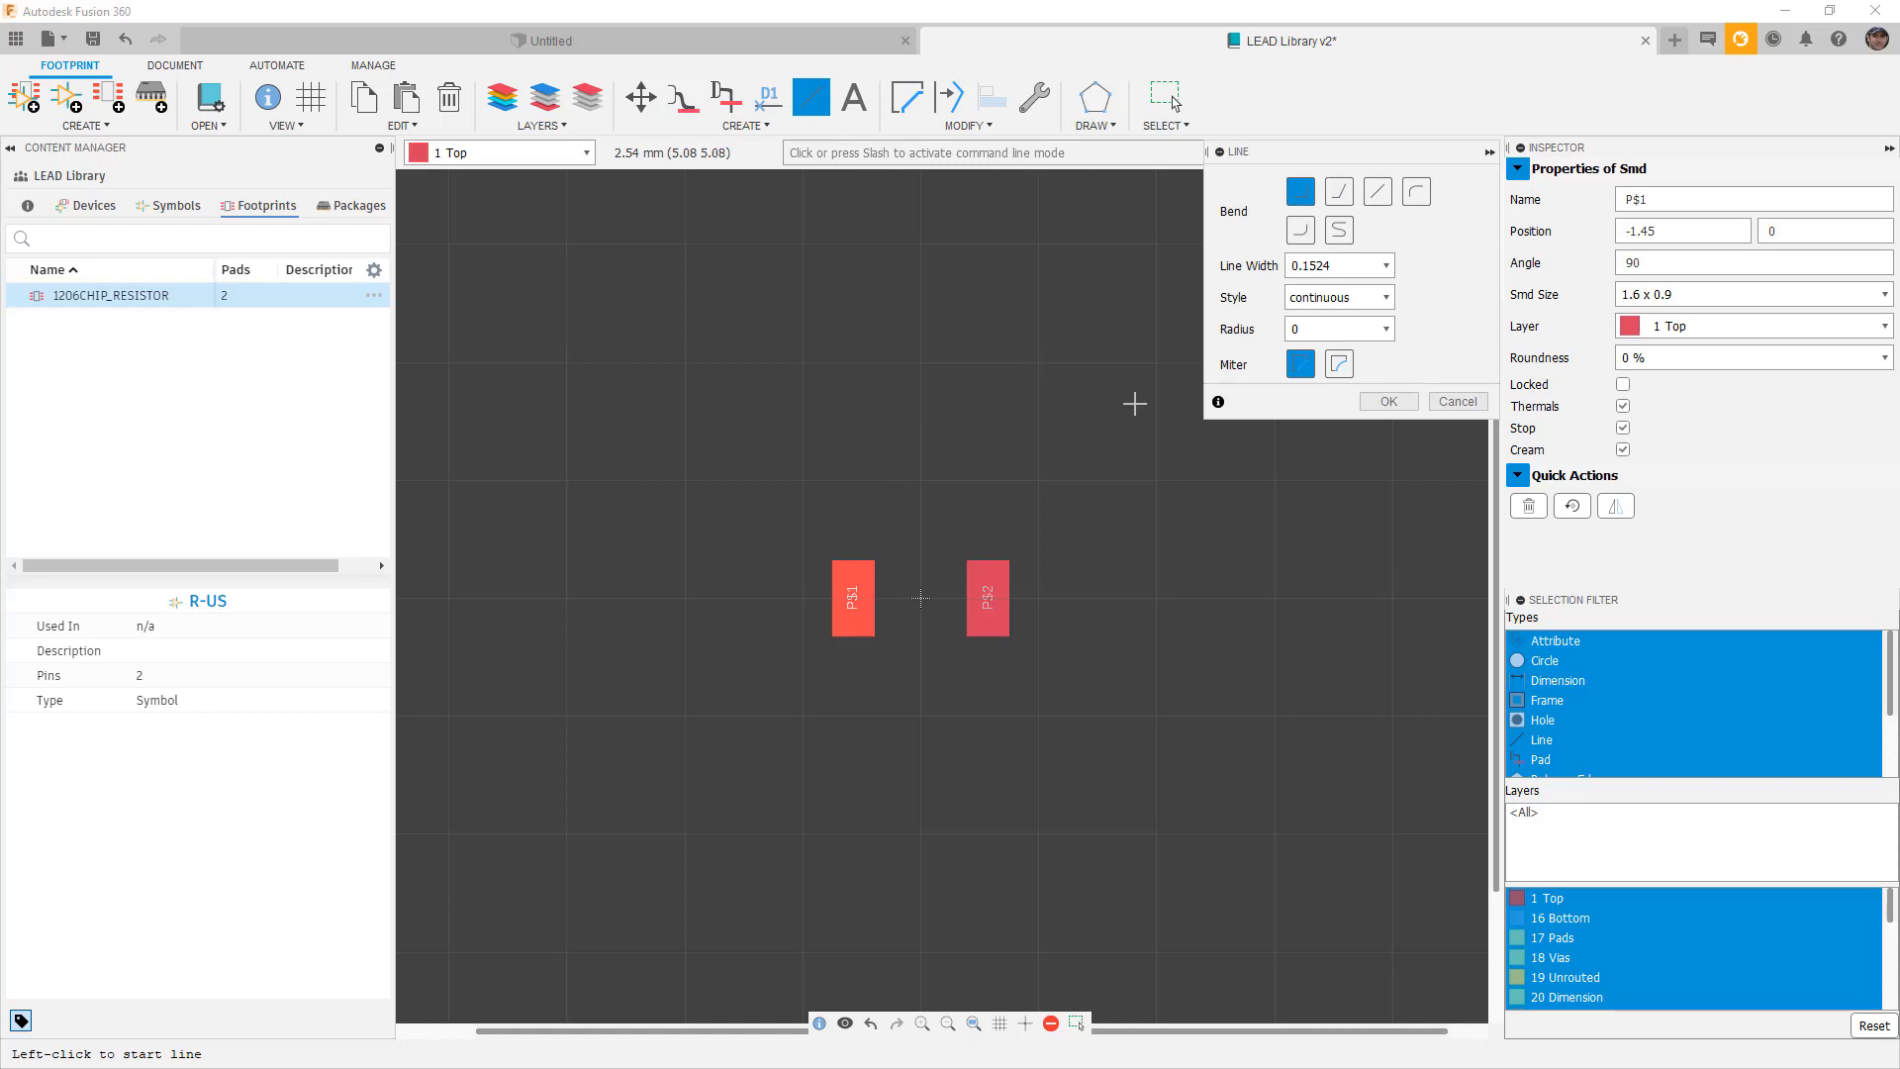
pyautogui.click(803, 481)
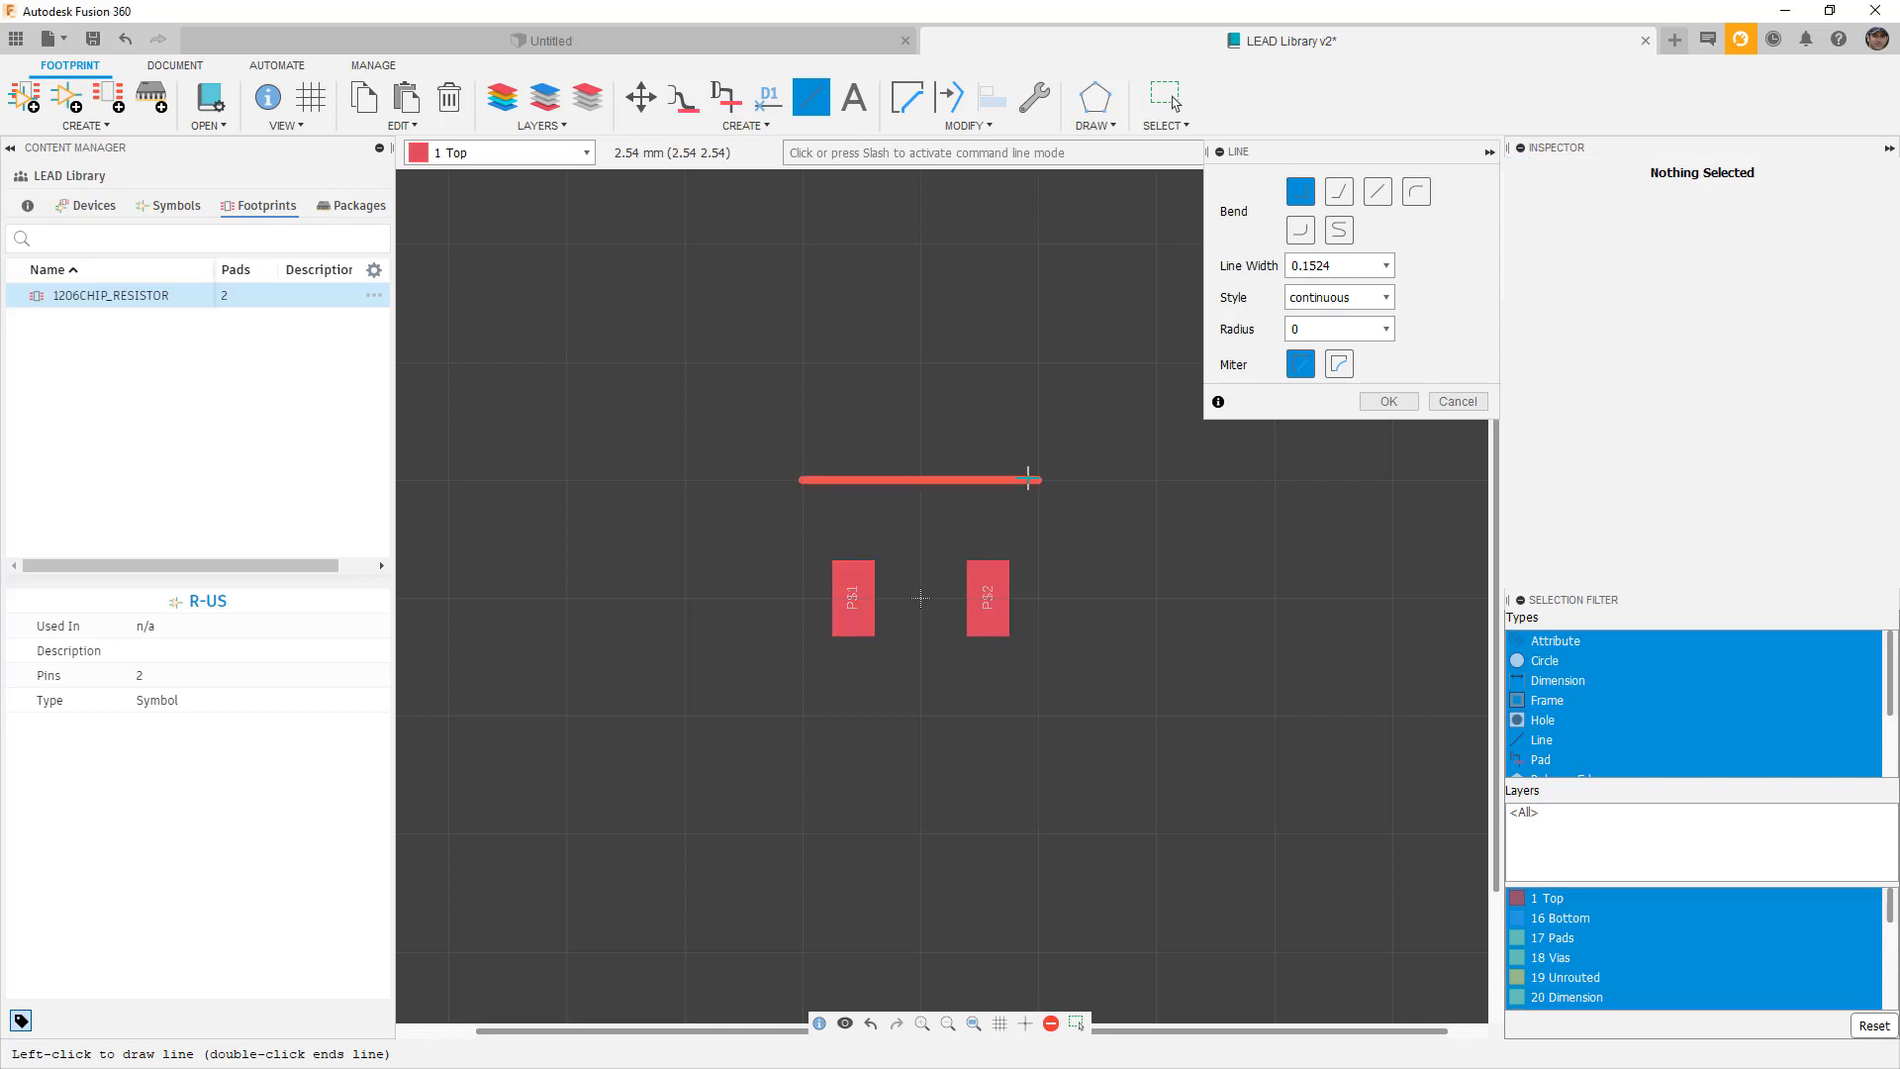
pyautogui.click(1038, 481)
pyautogui.click(1039, 696)
pyautogui.click(827, 710)
pyautogui.click(819, 498)
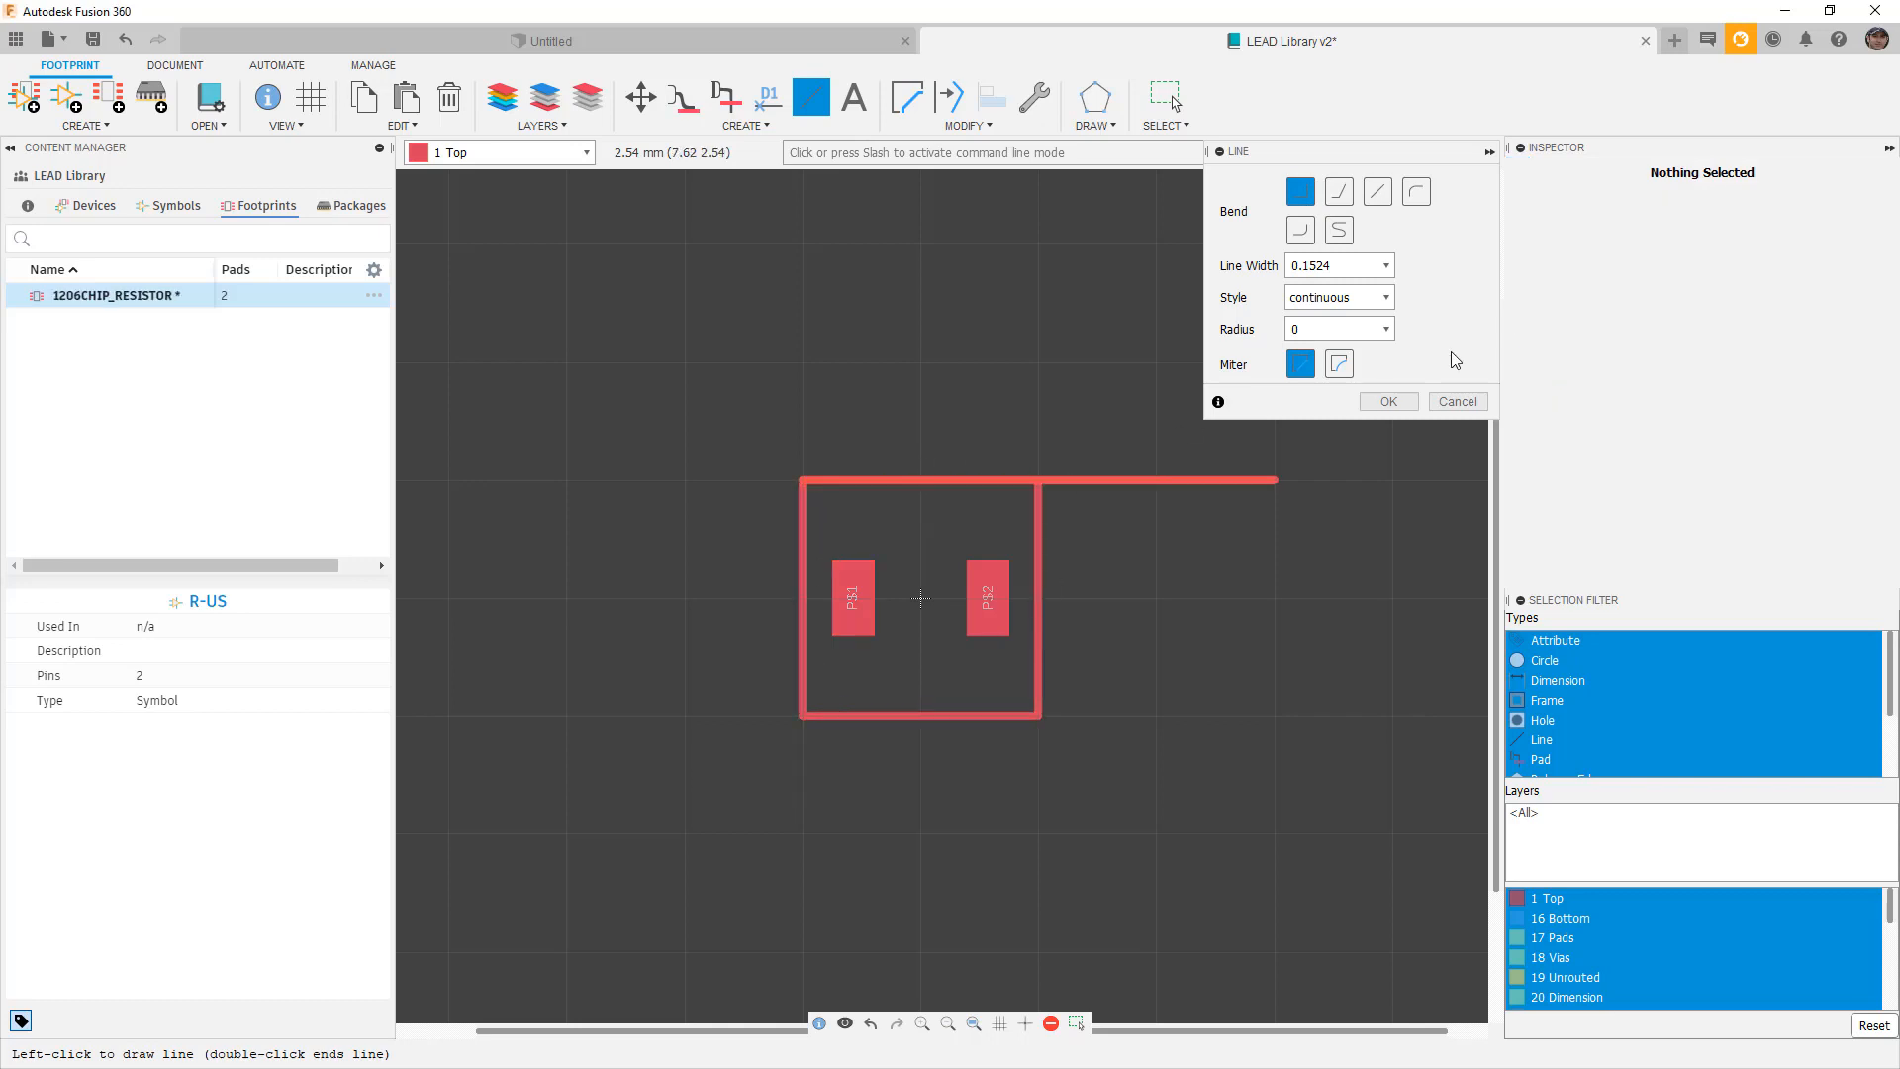
pyautogui.click(1389, 401)
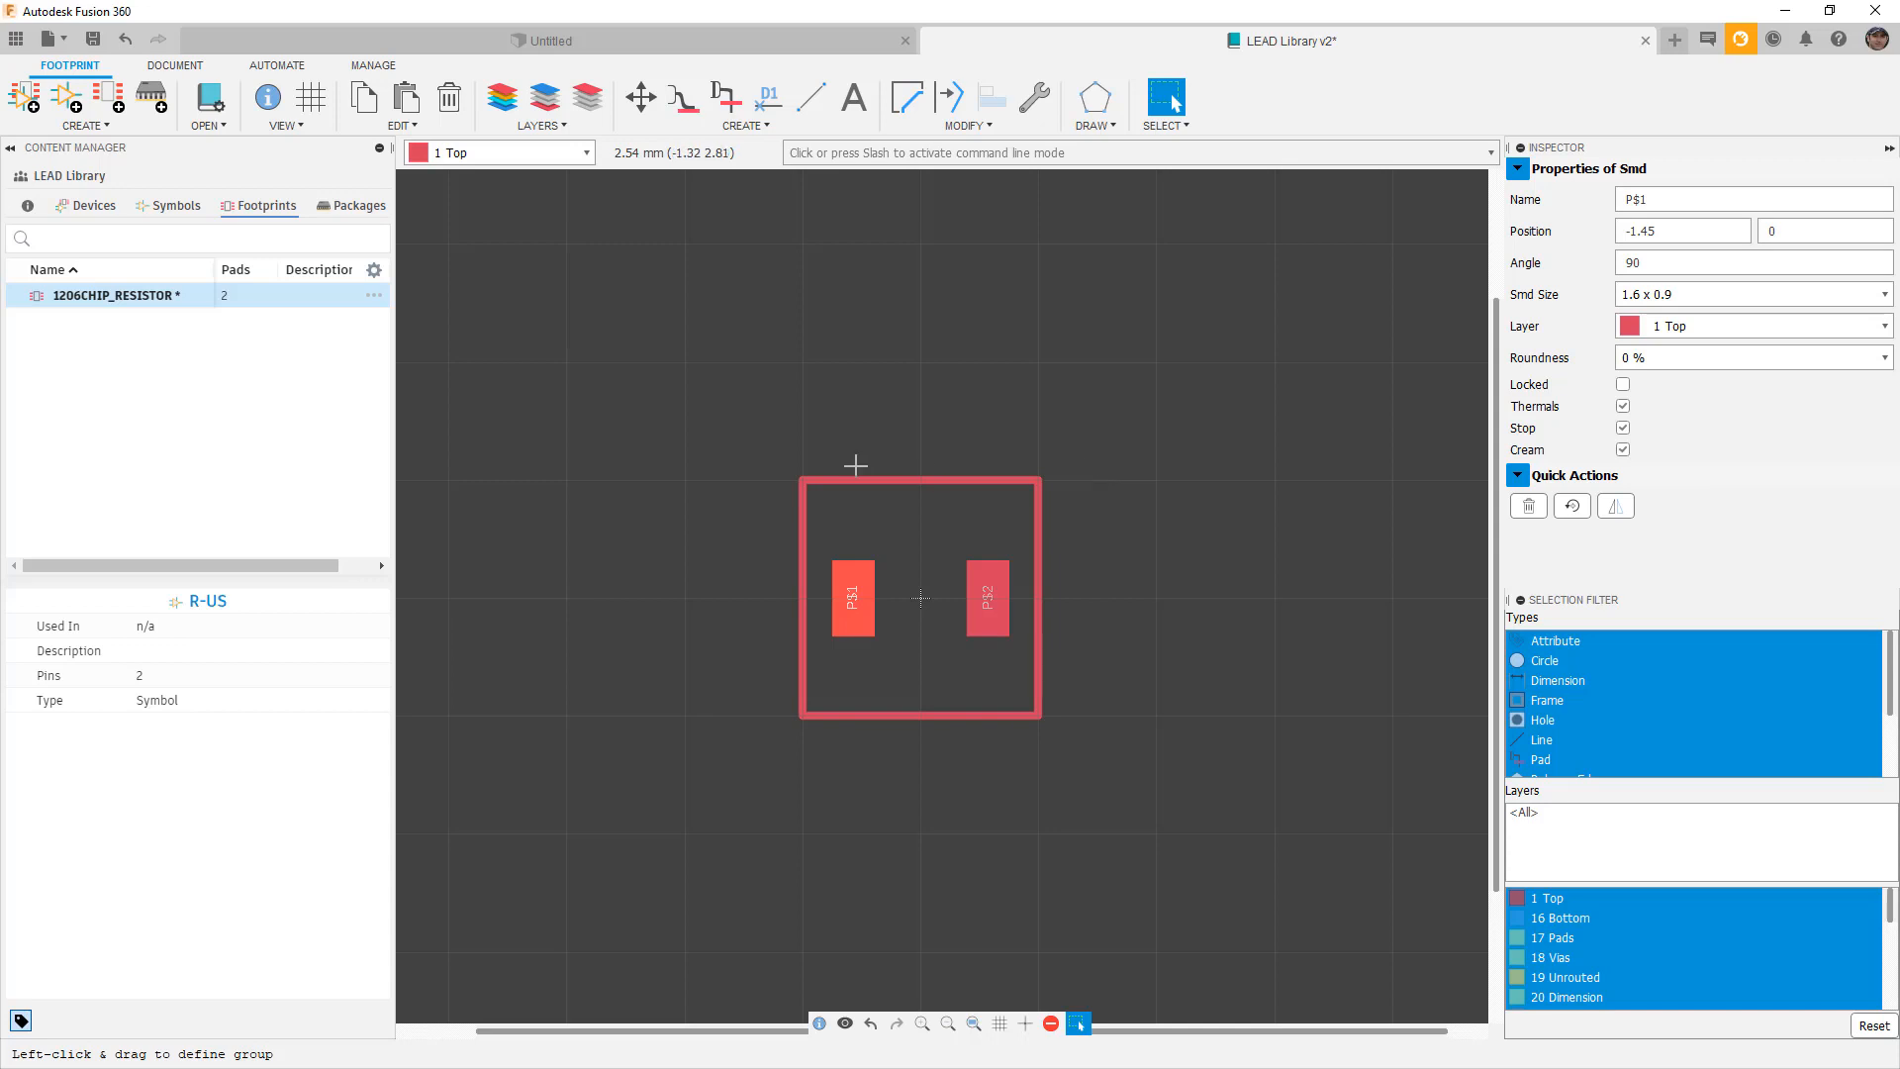
# Move the top and right outline lines from layer 1 Top to 21 tPlace.
pyautogui.click(886, 479)
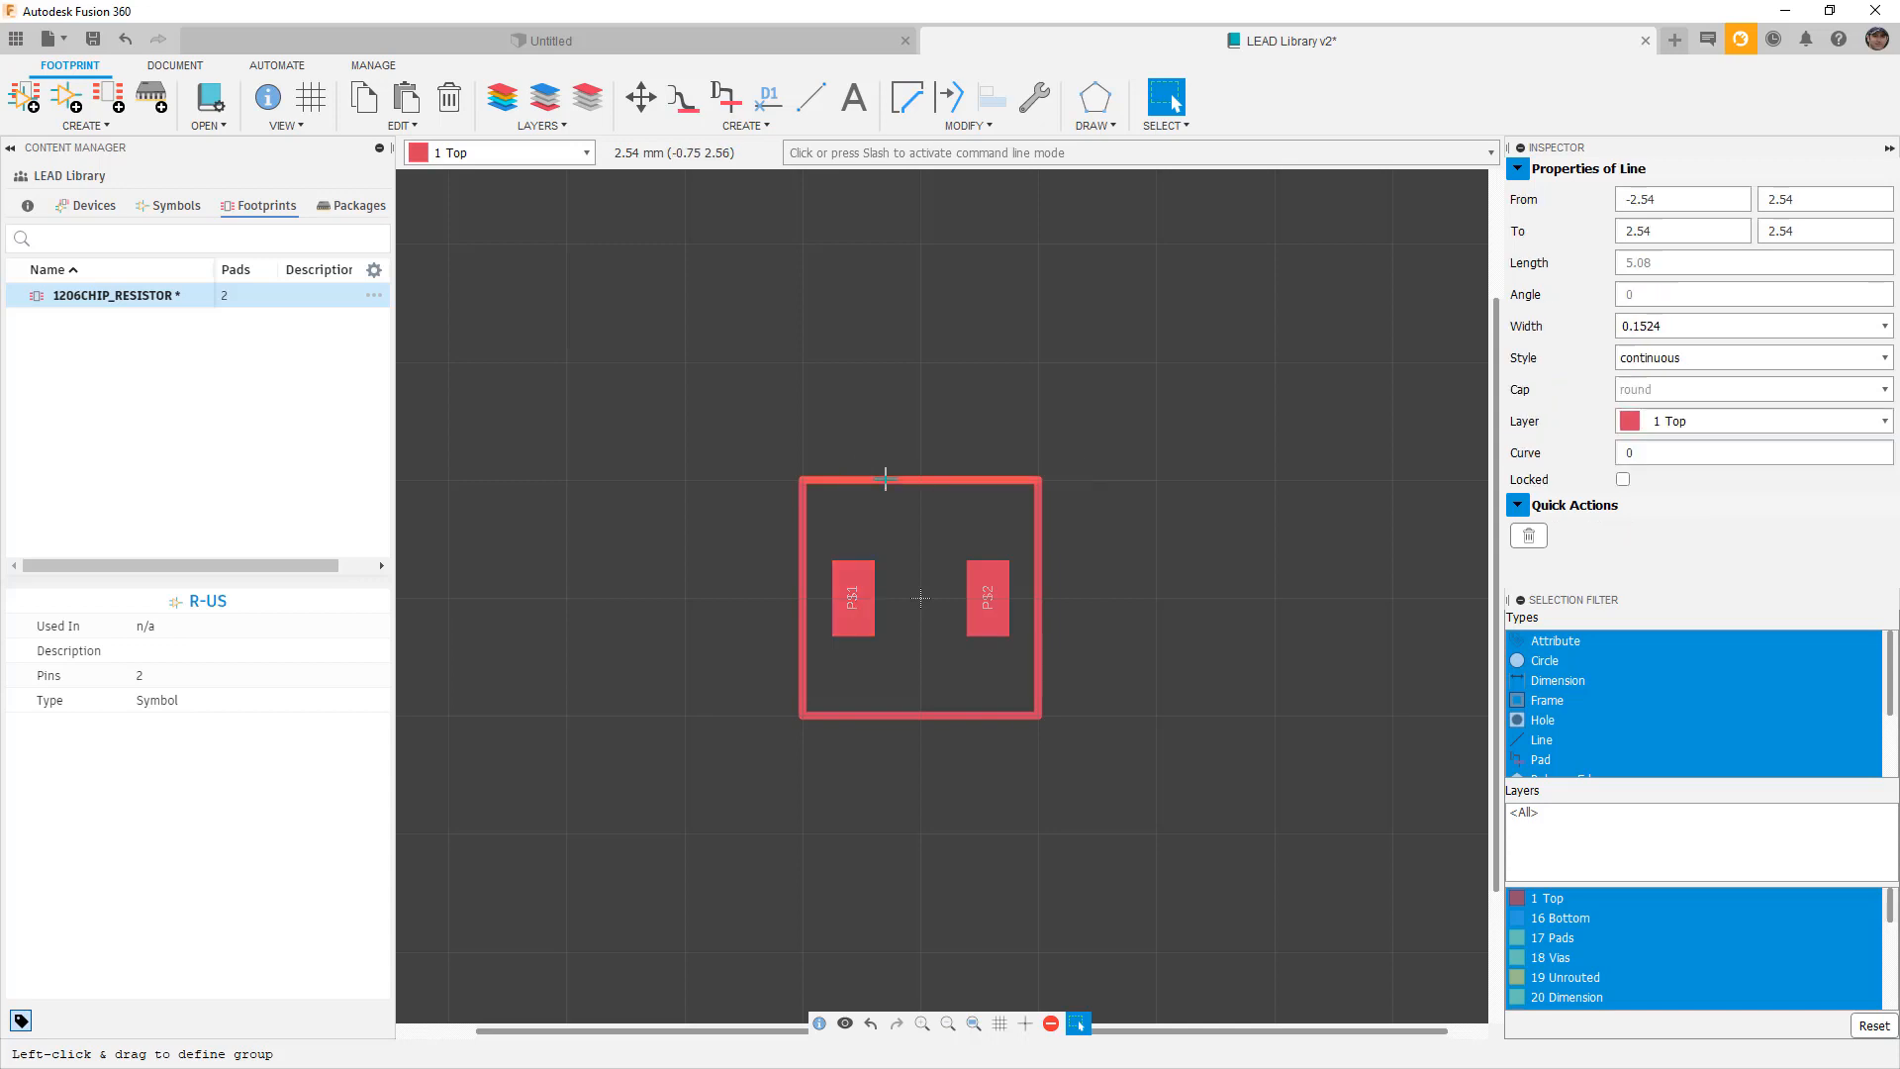
pyautogui.click(1808, 420)
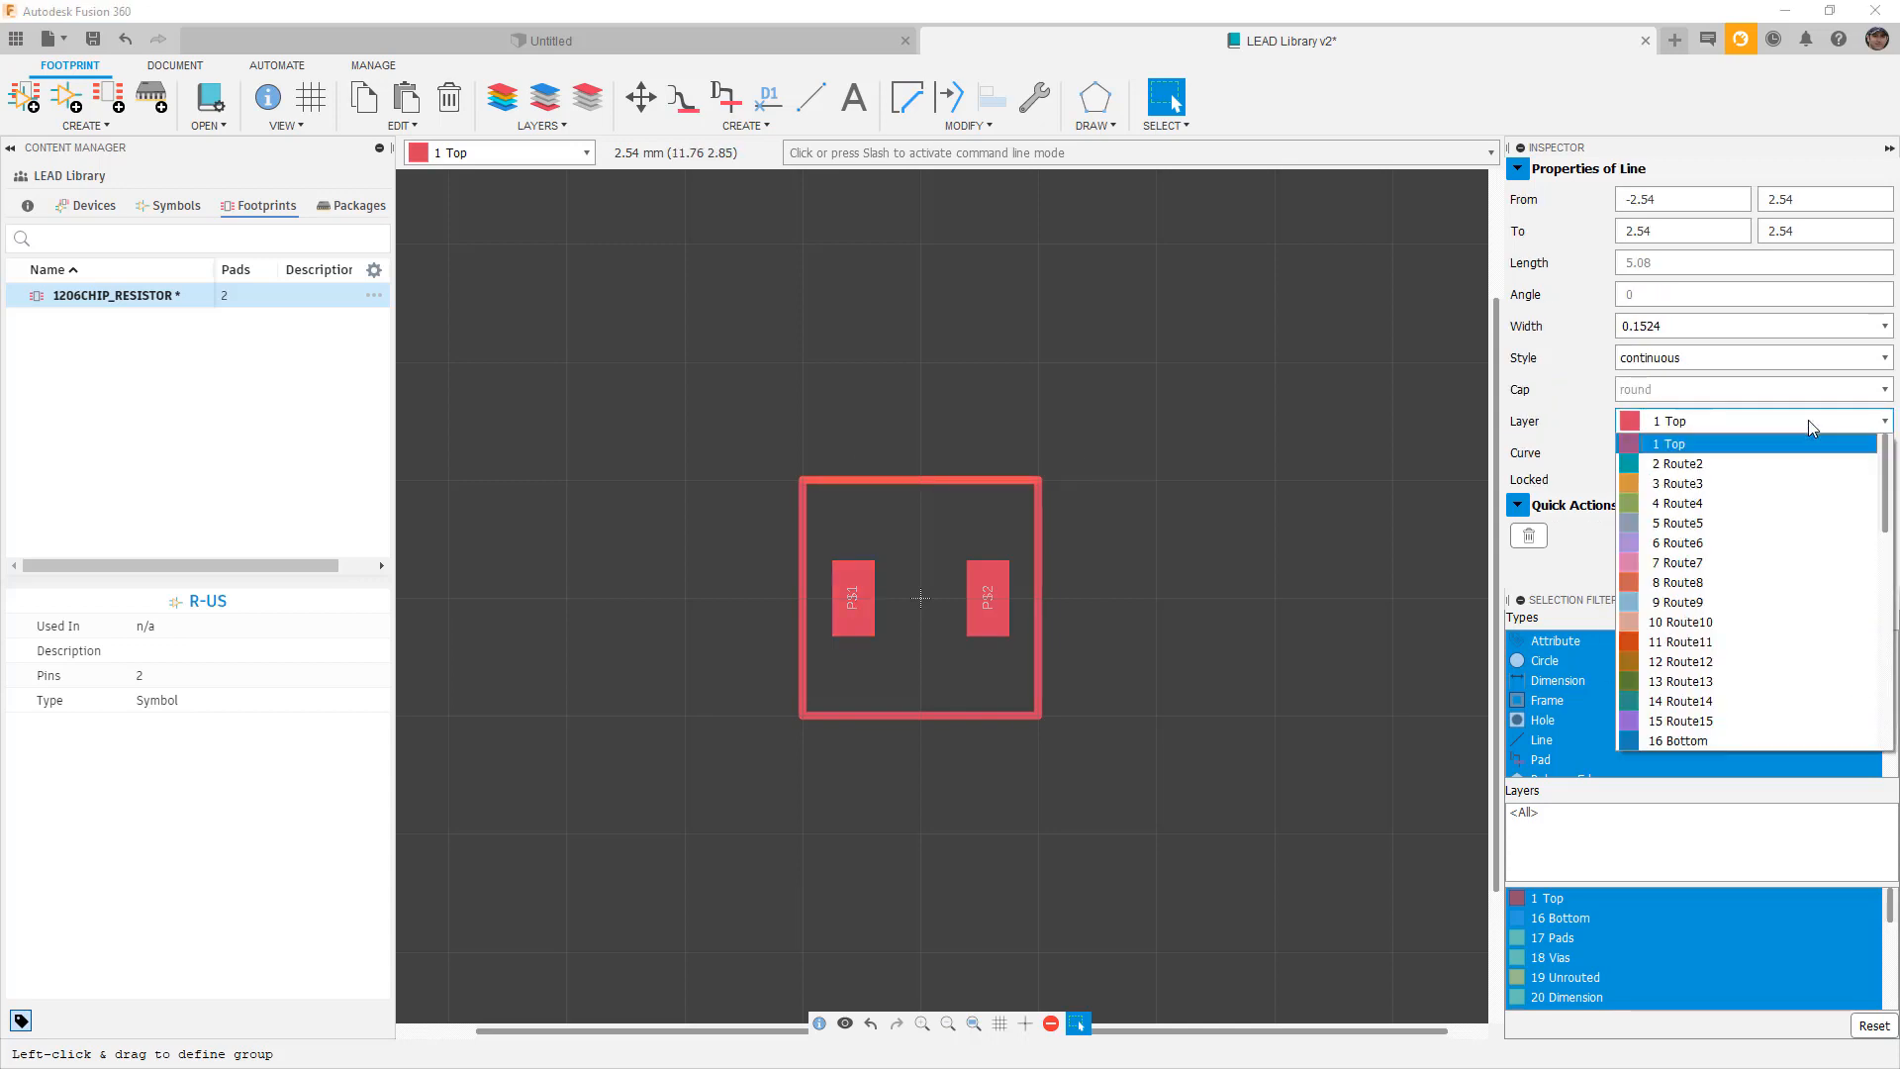
pyautogui.scroll(-1, 1767, 533)
pyautogui.scroll(-6, 1768, 533)
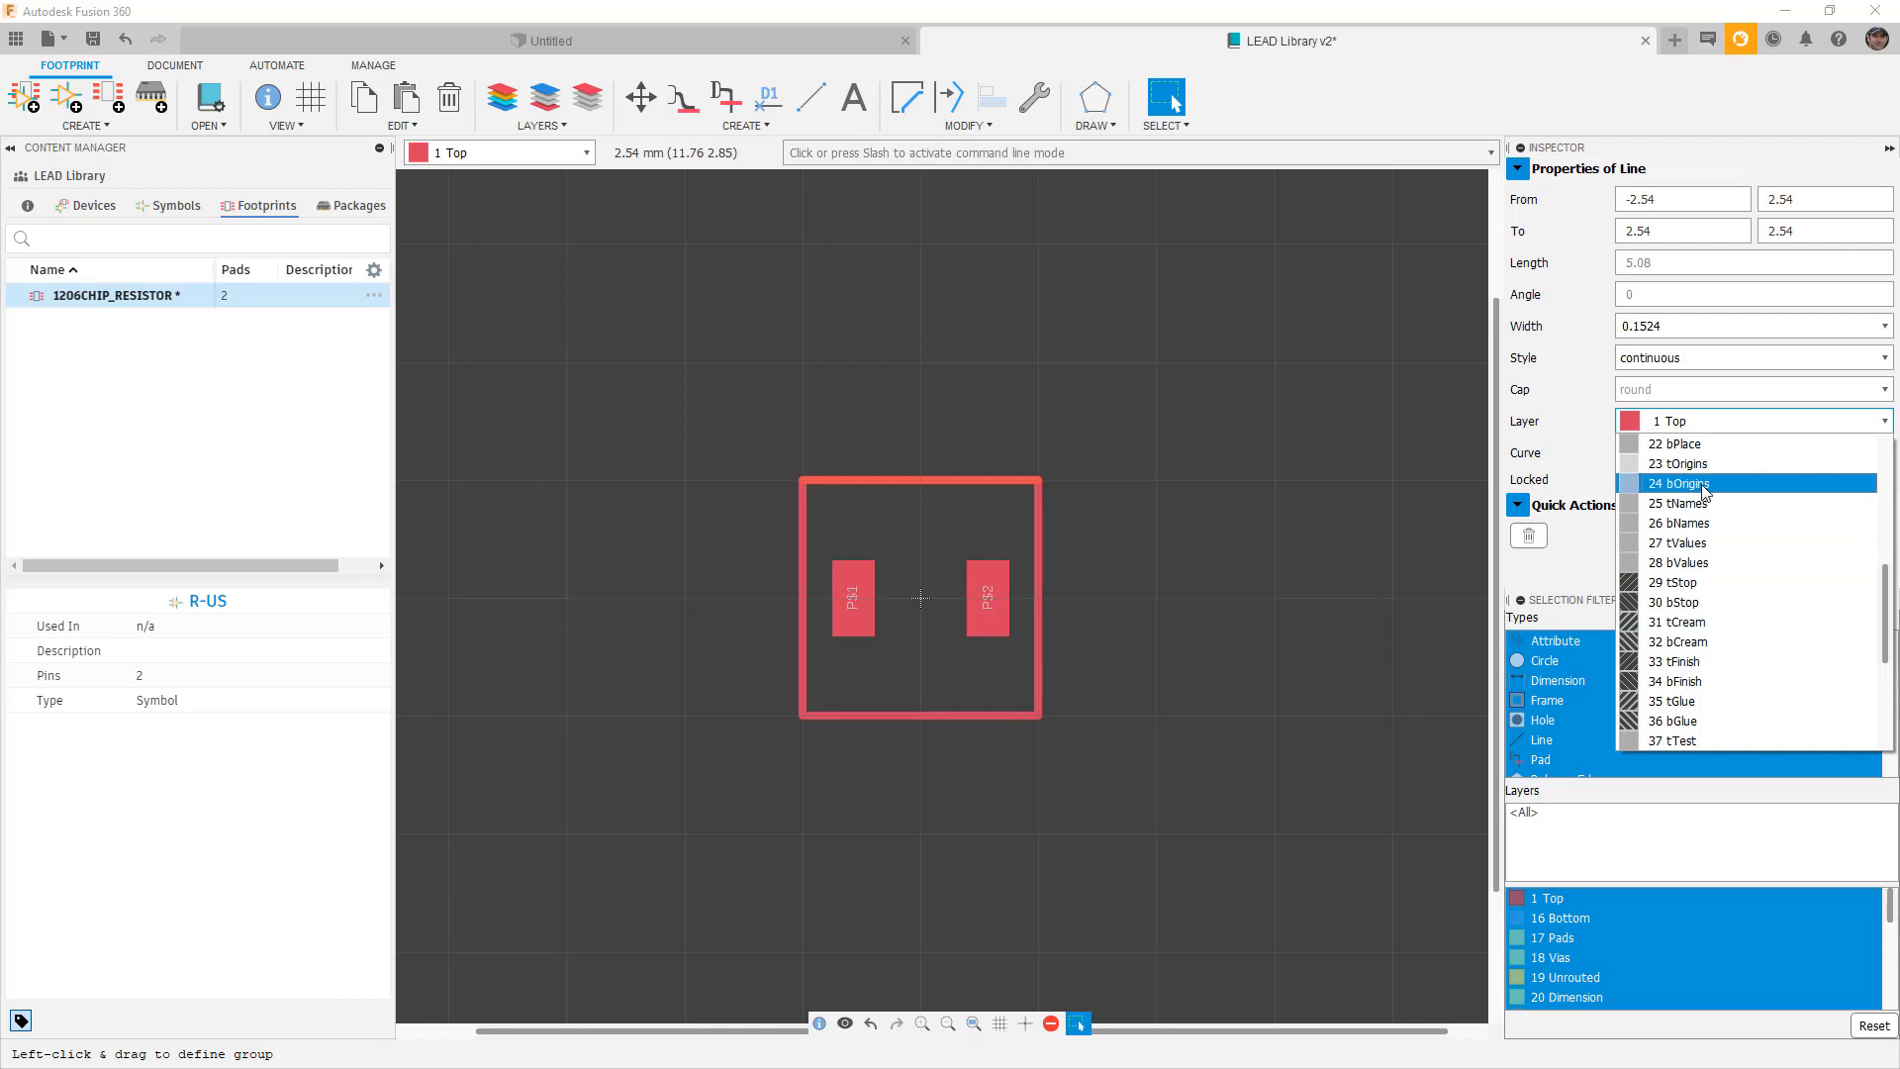
pyautogui.scroll(-4, 1704, 545)
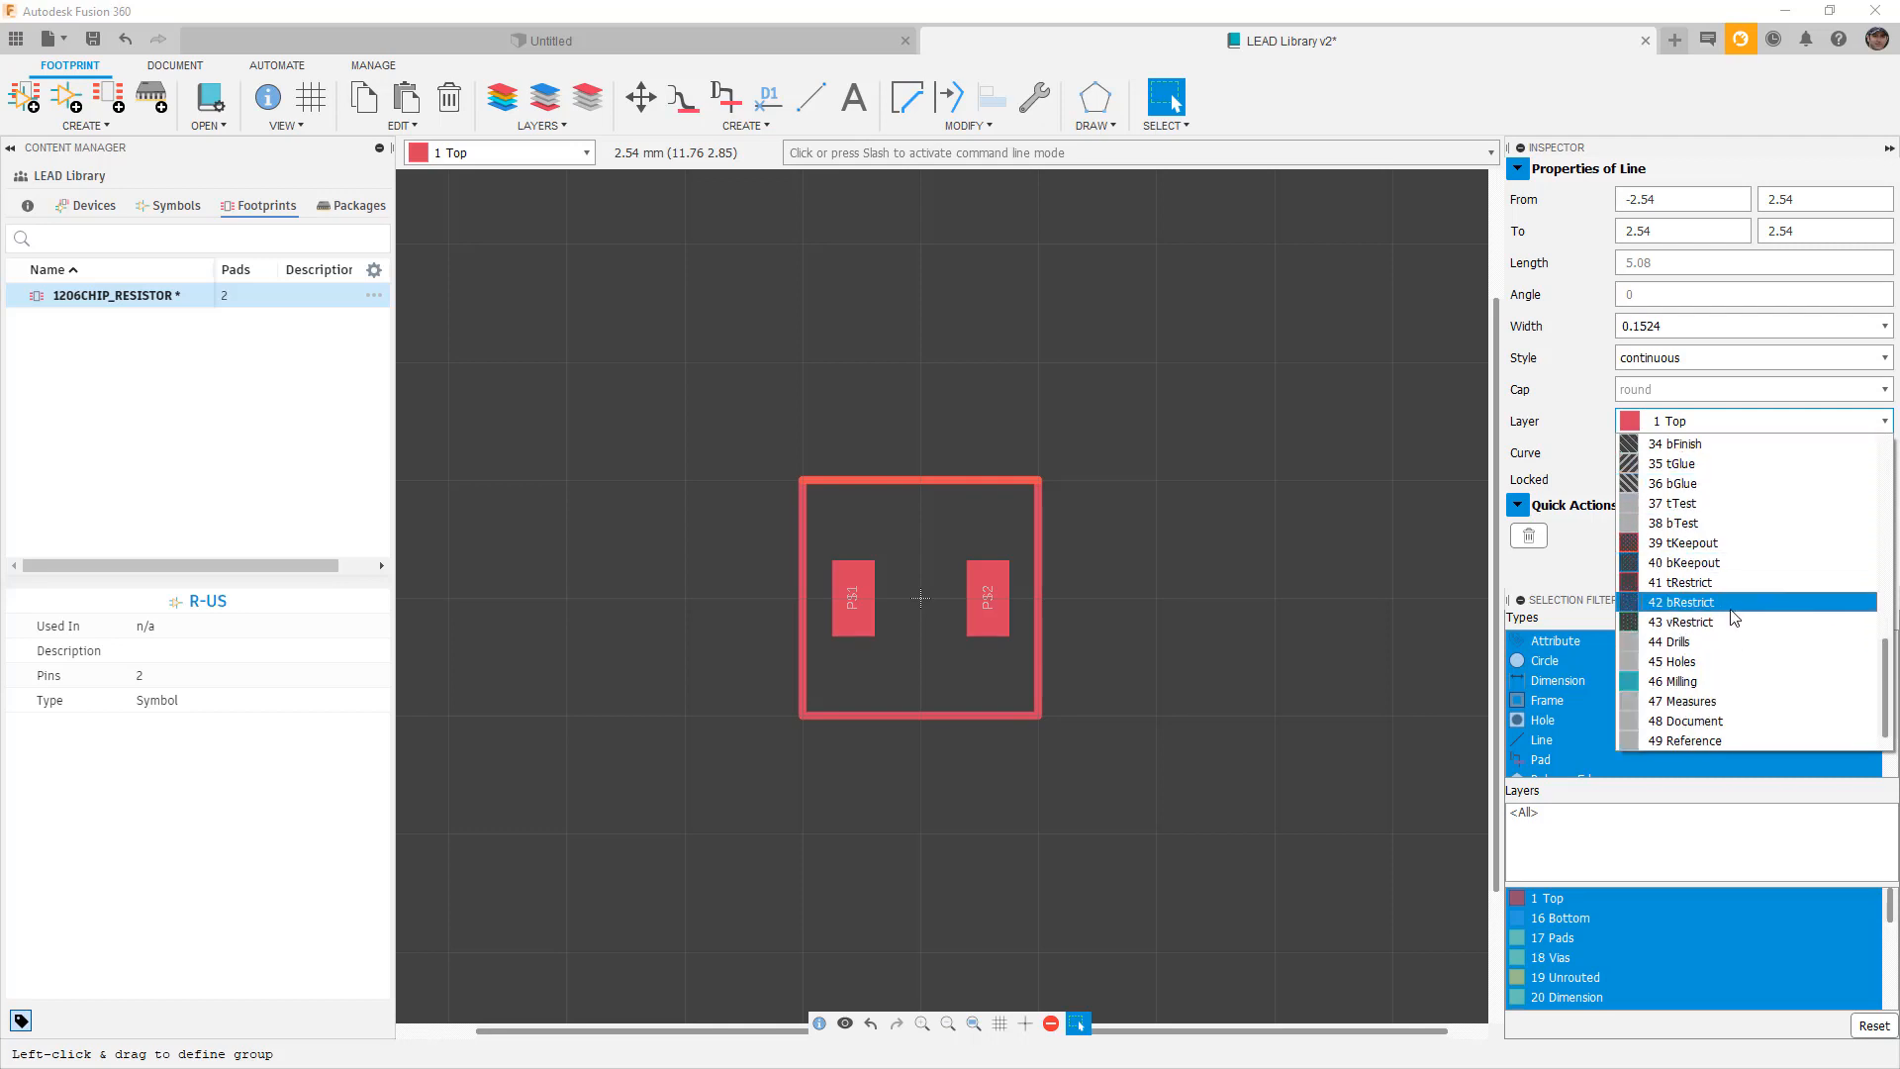
pyautogui.scroll(-1, 1723, 635)
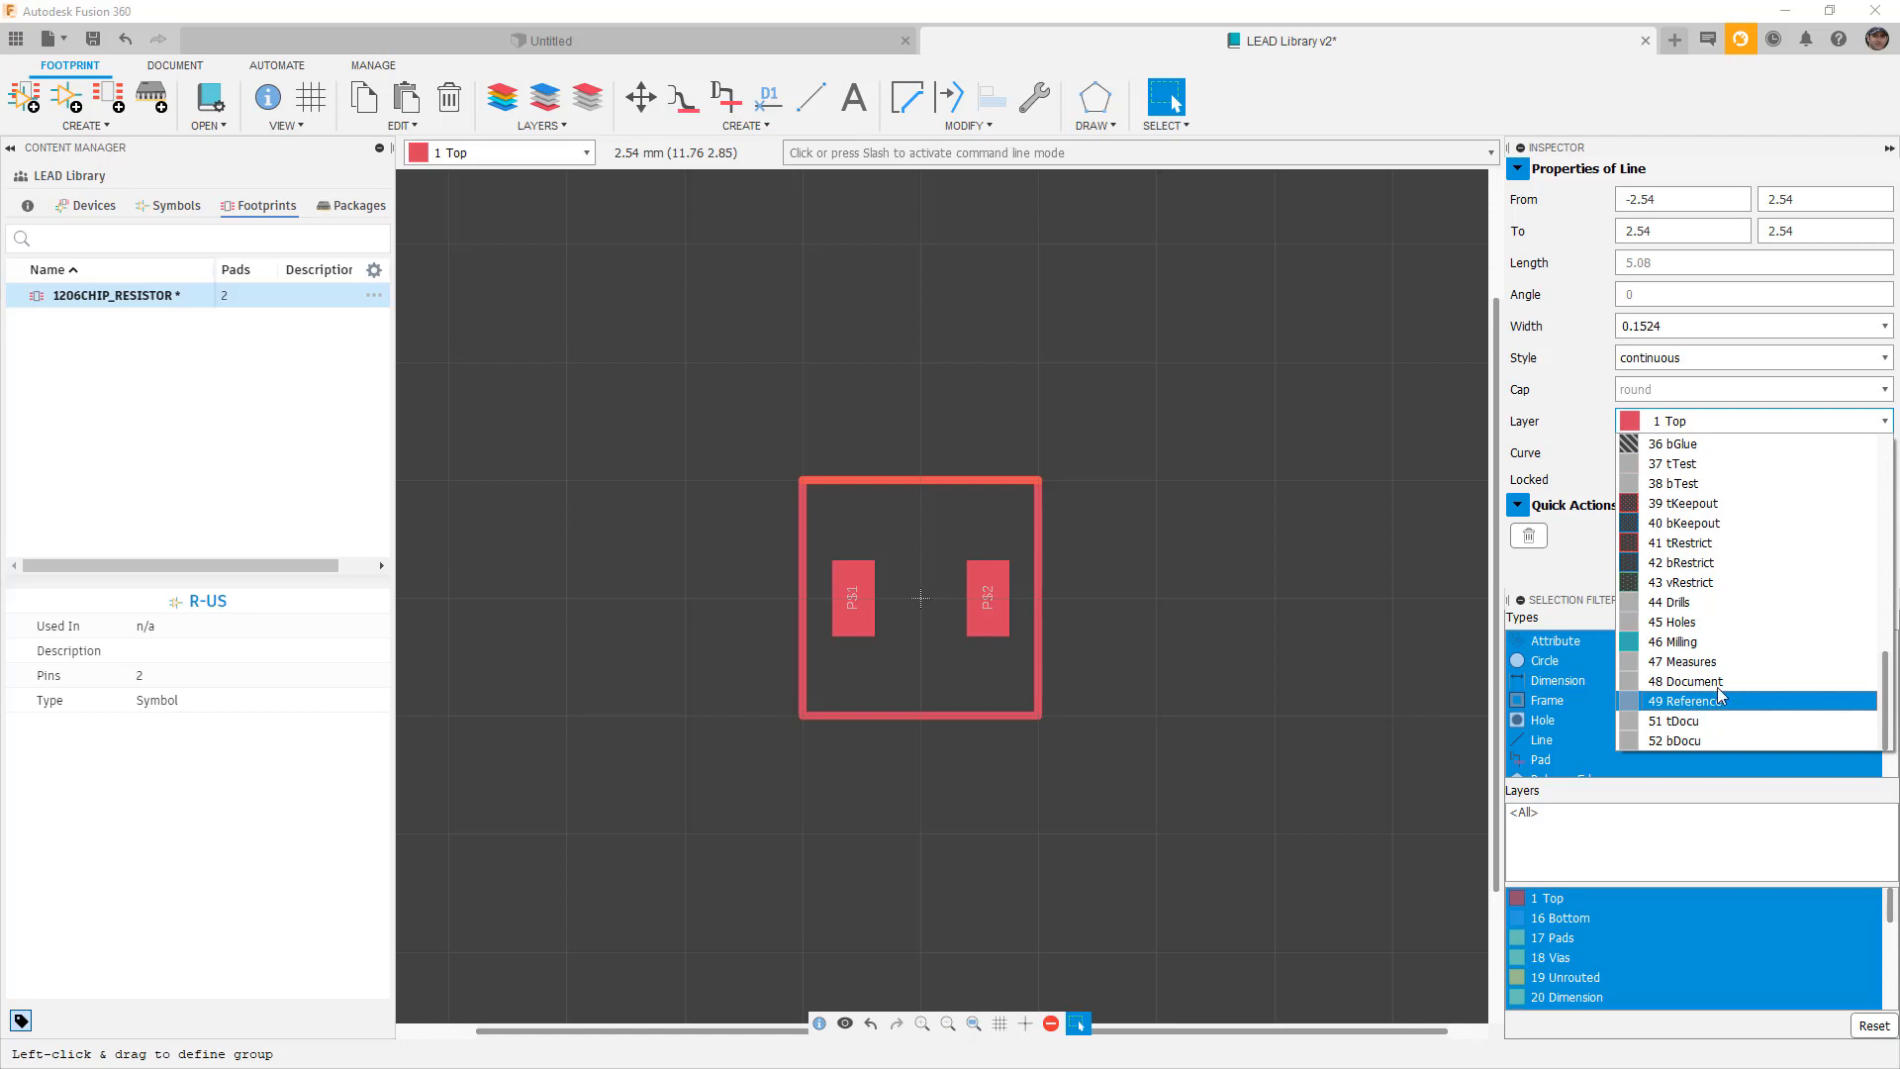
pyautogui.scroll(4, 1717, 705)
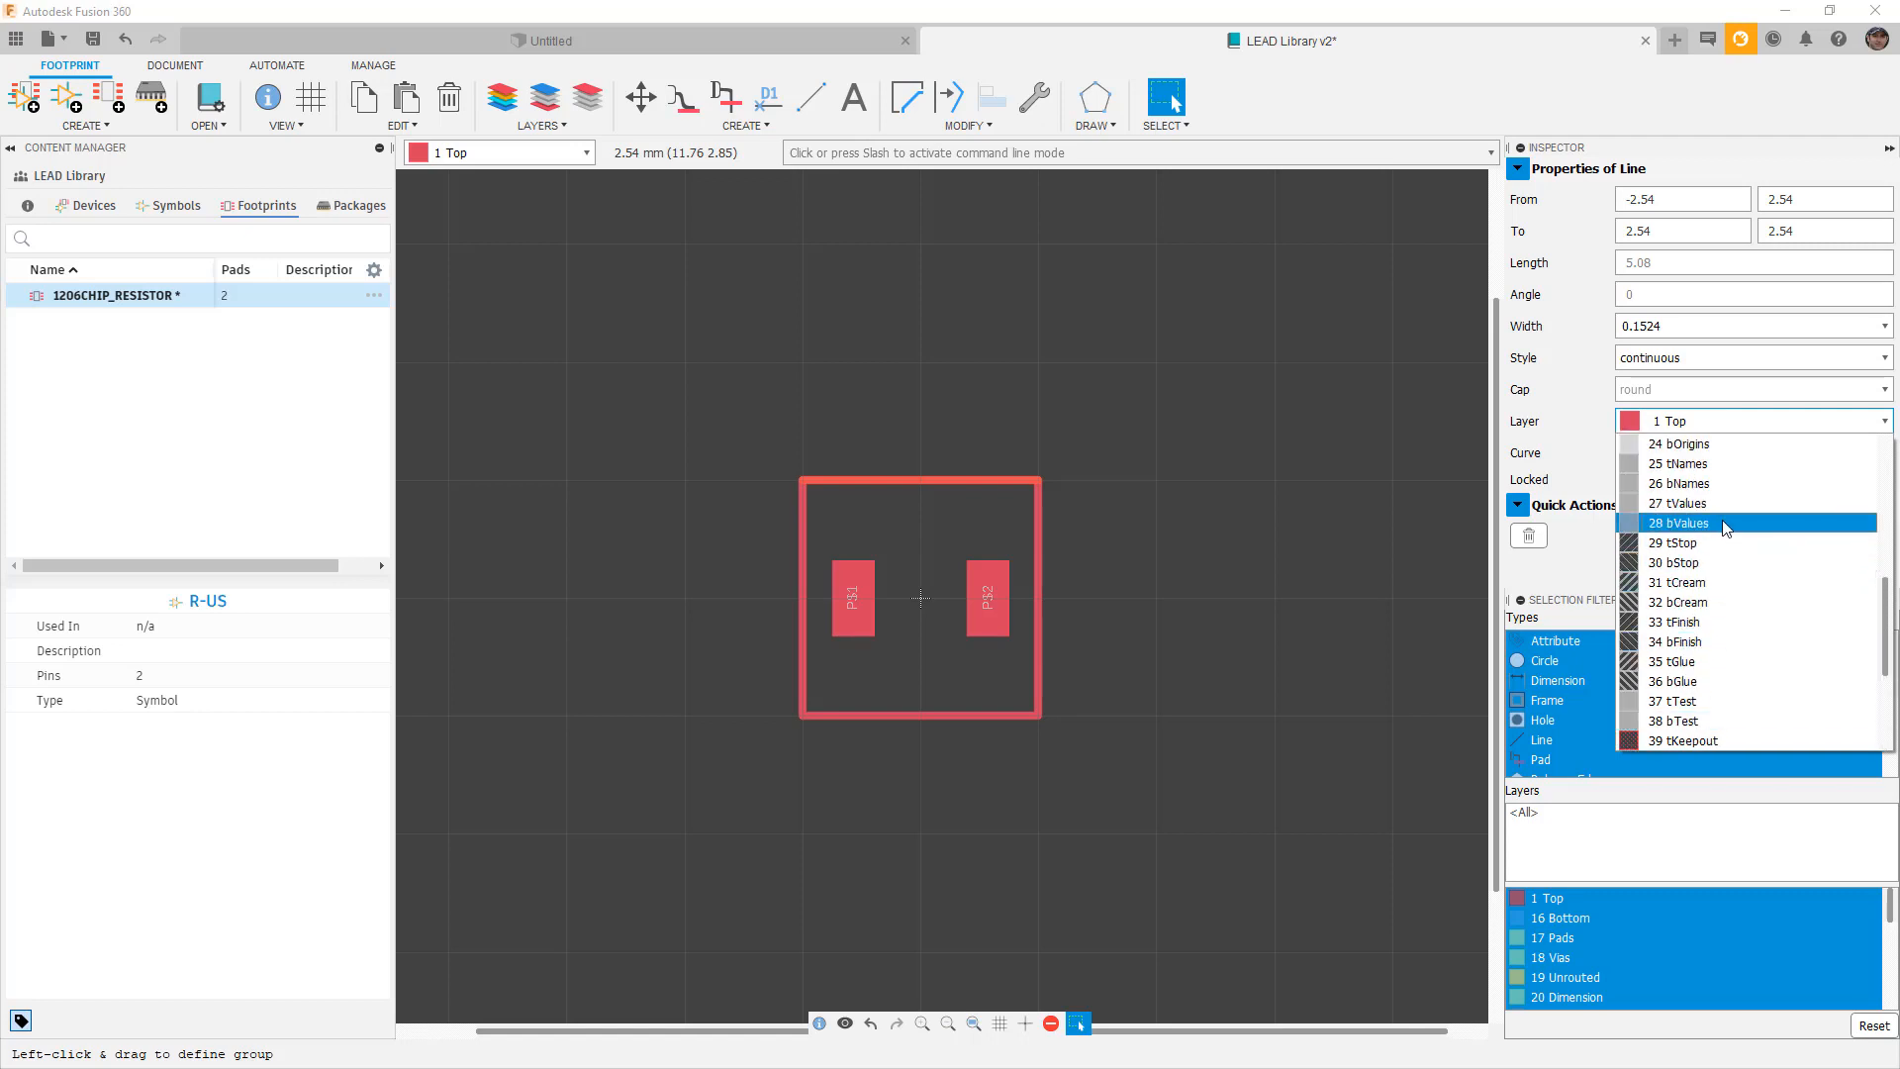
pyautogui.scroll(1, 1722, 550)
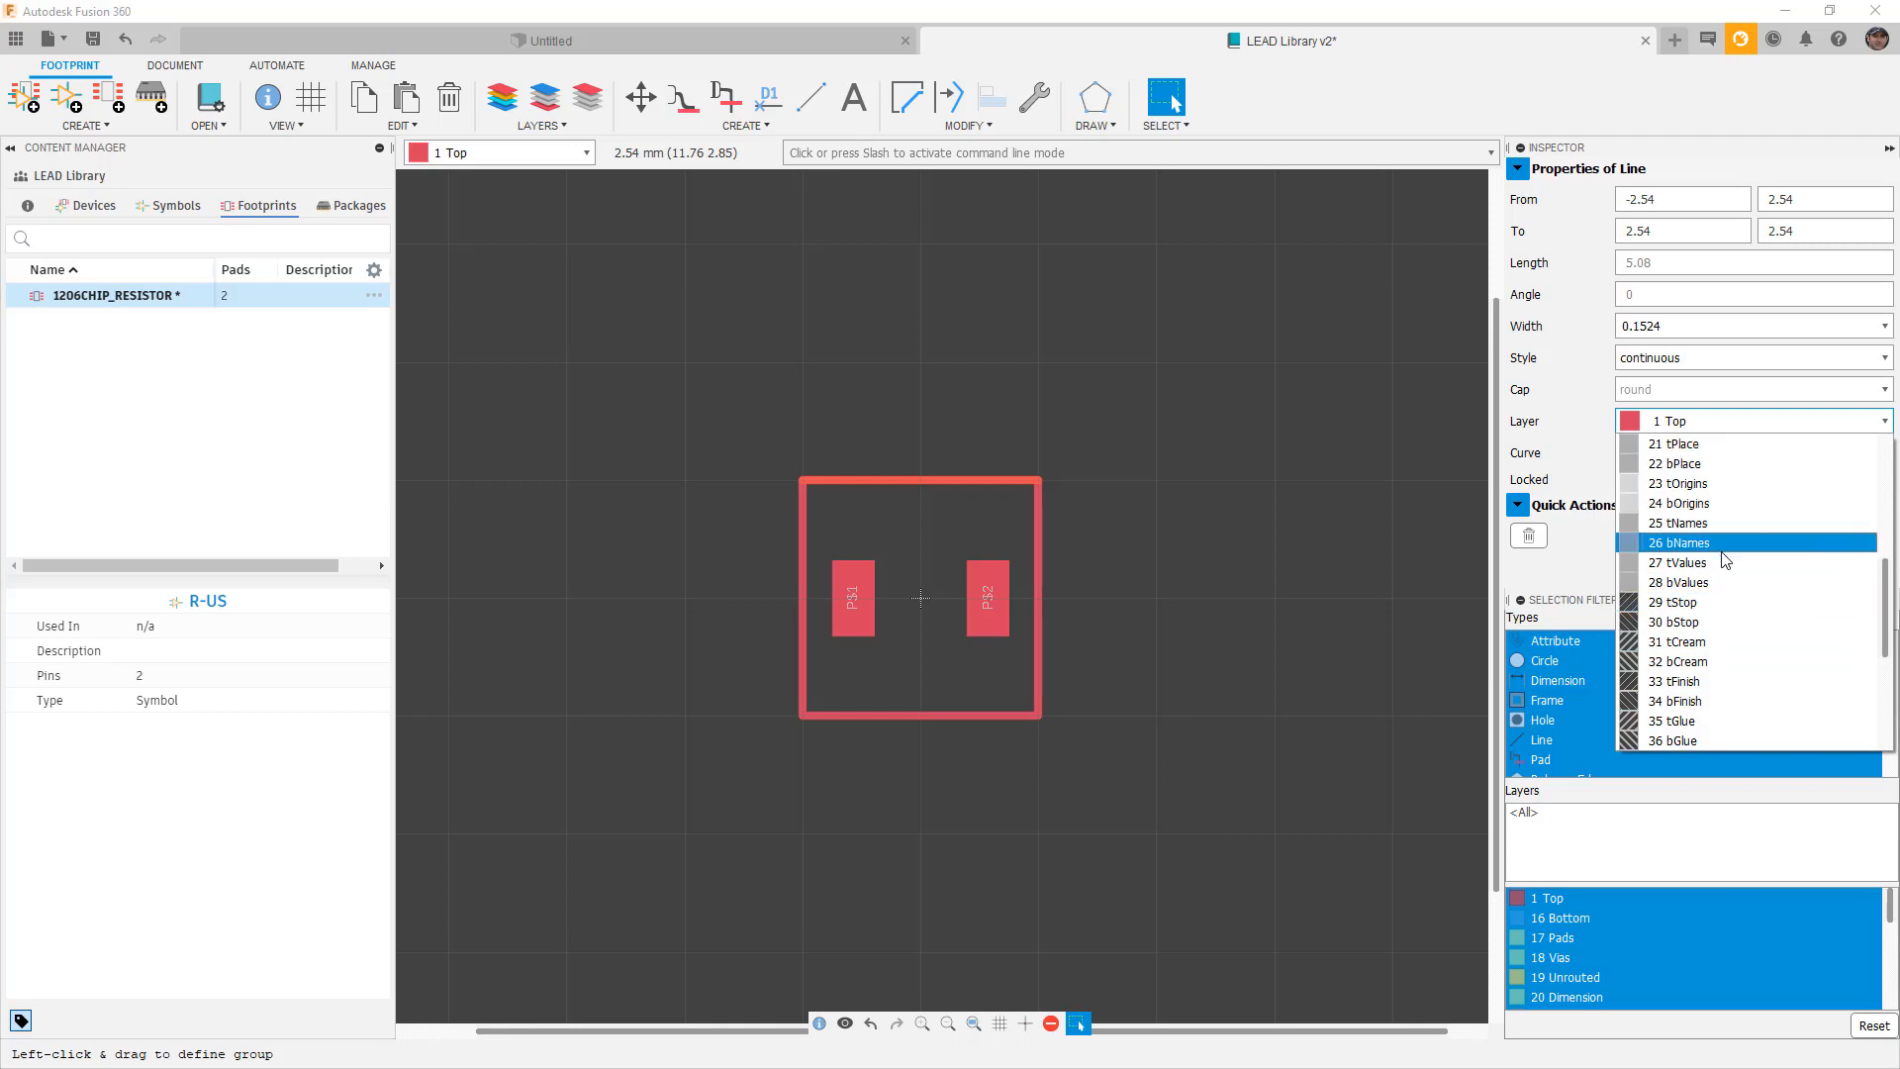
pyautogui.scroll(1, 1724, 562)
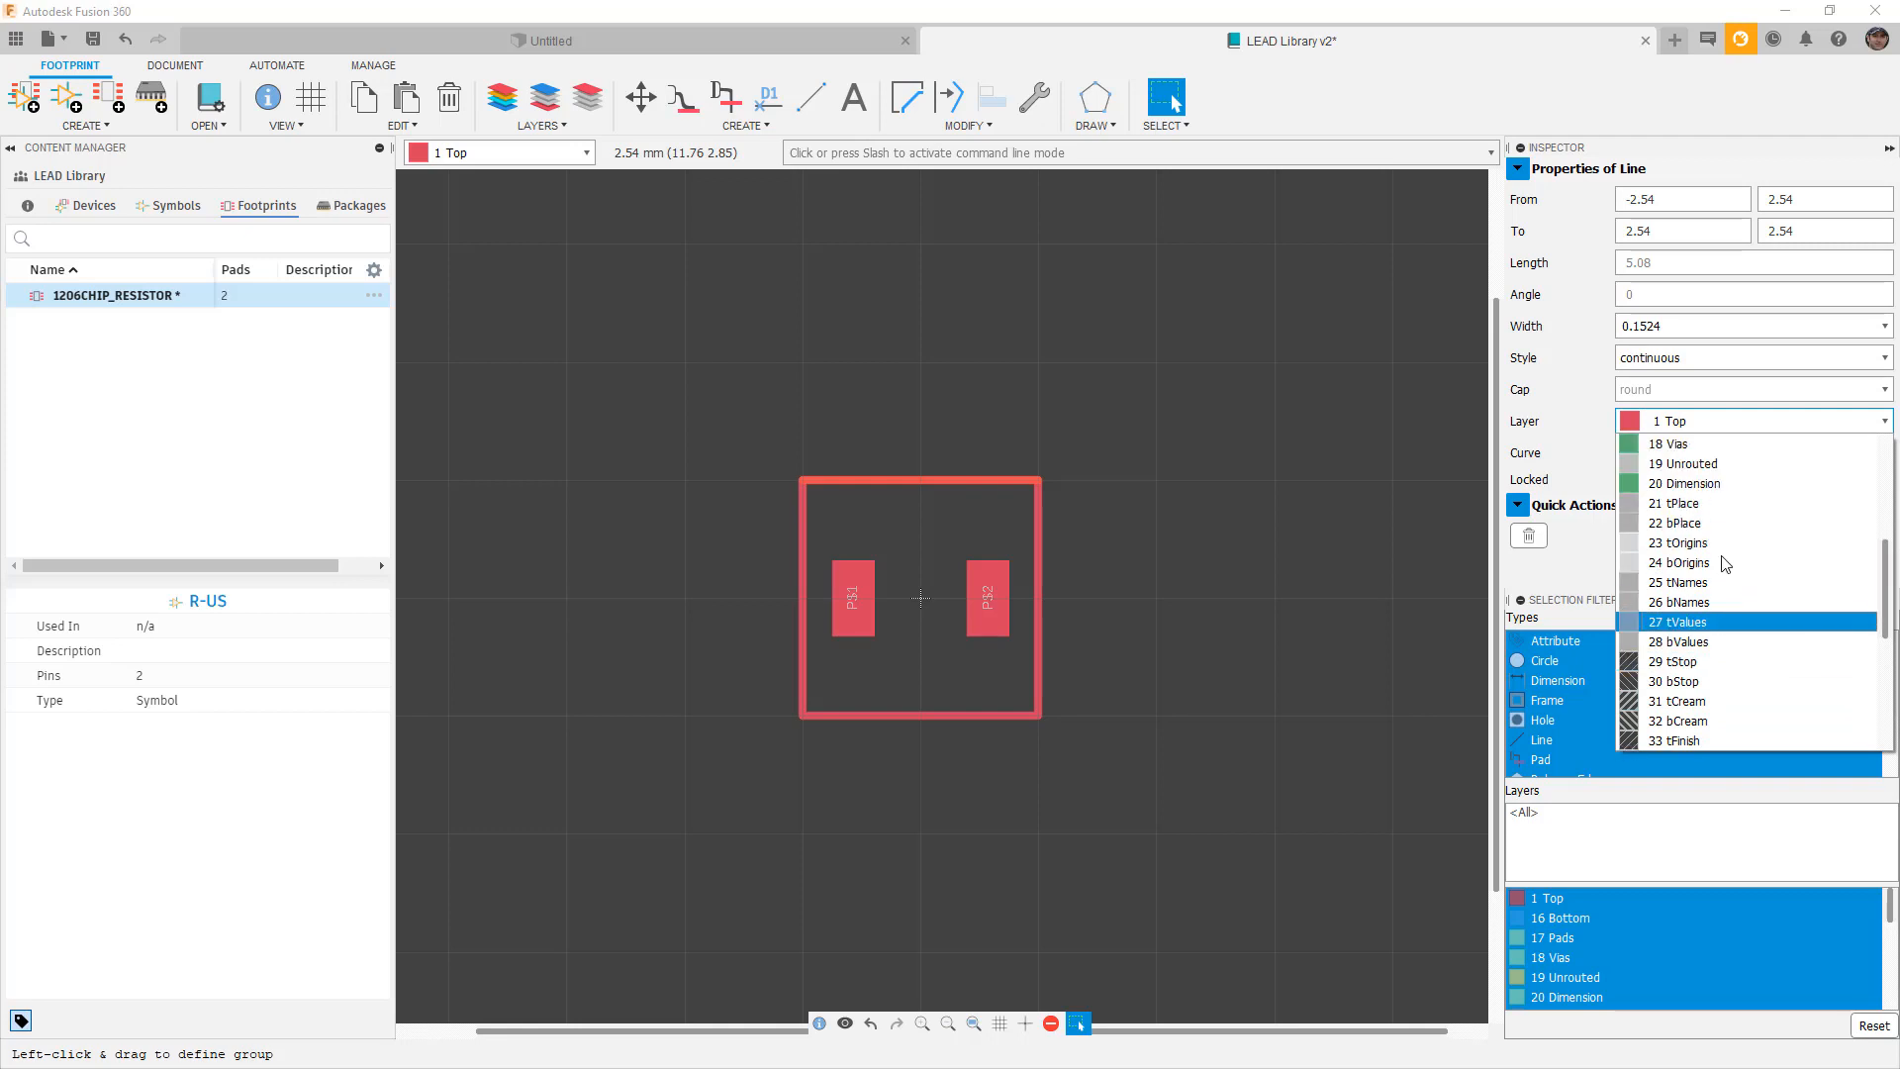
pyautogui.click(1709, 507)
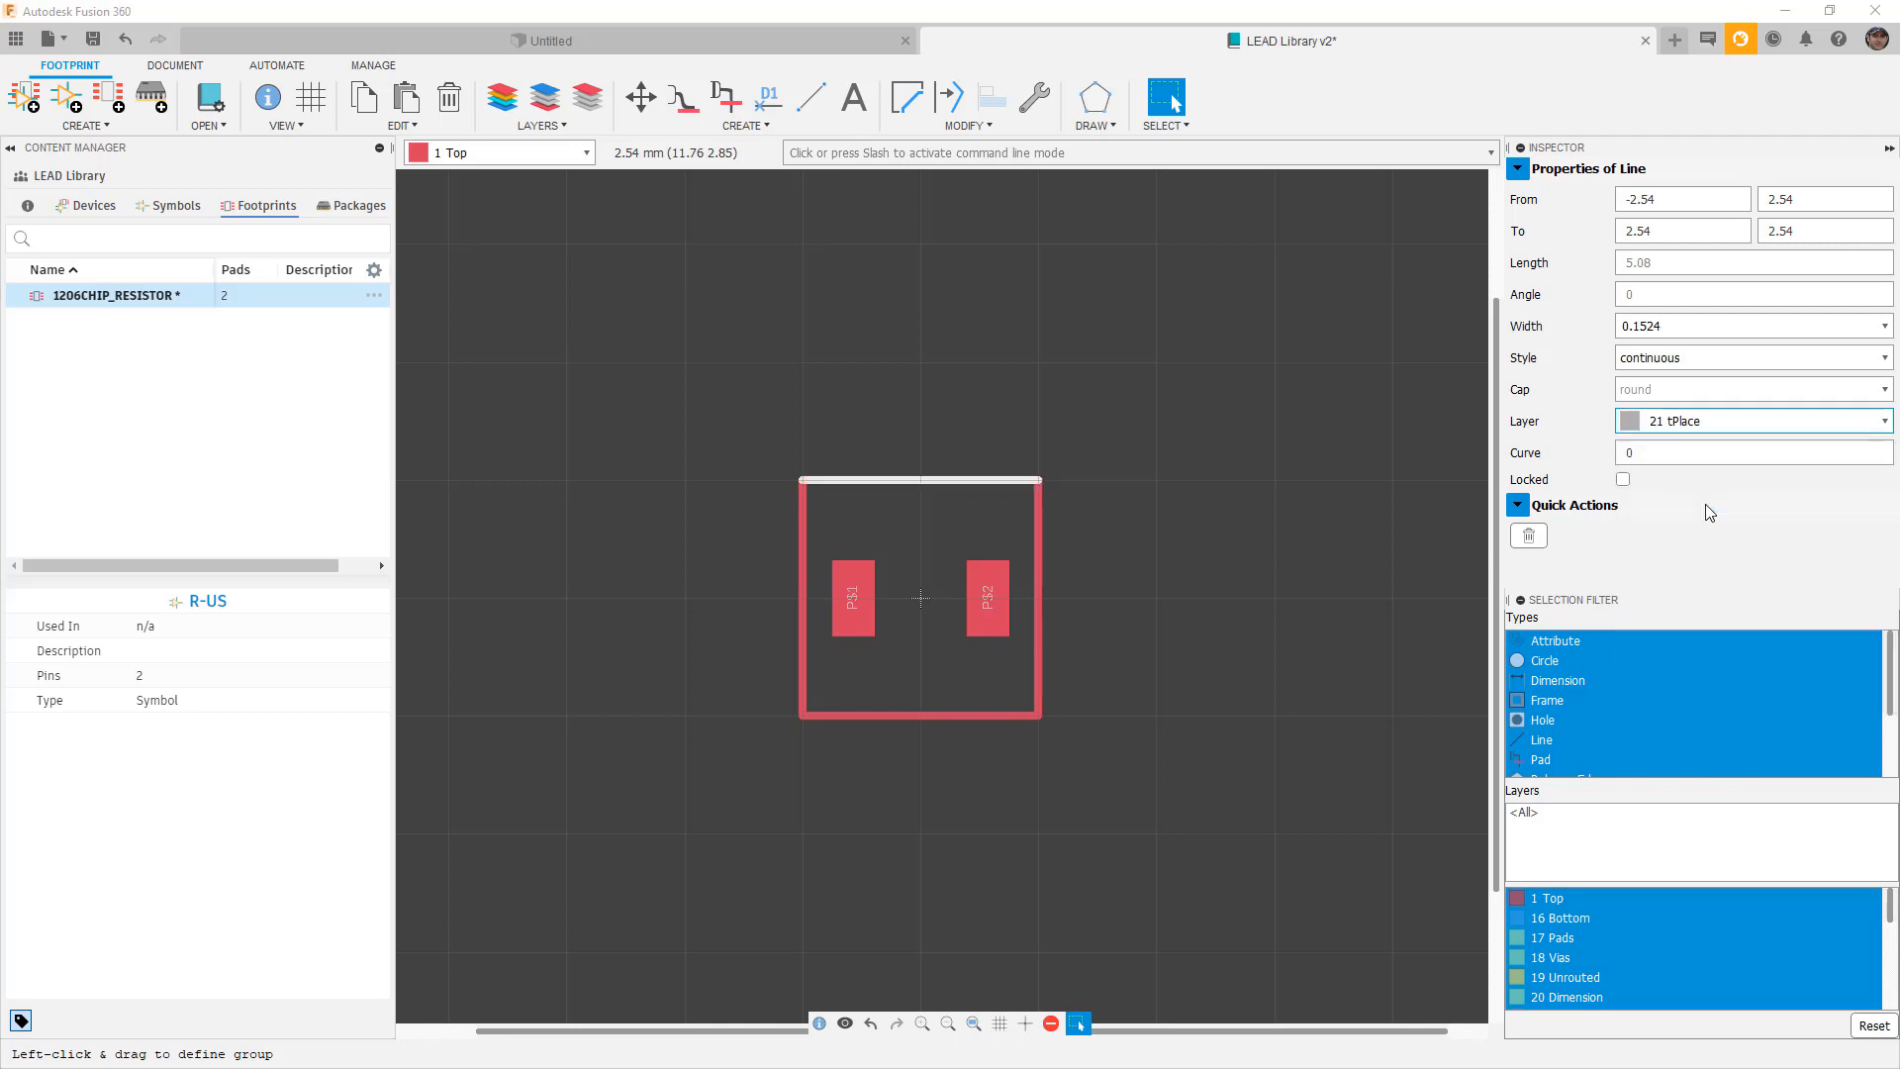
pyautogui.moveTo(1036, 521); pyautogui.dragTo(1125, 513)
pyautogui.press('Escape')
pyautogui.click(1037, 510)
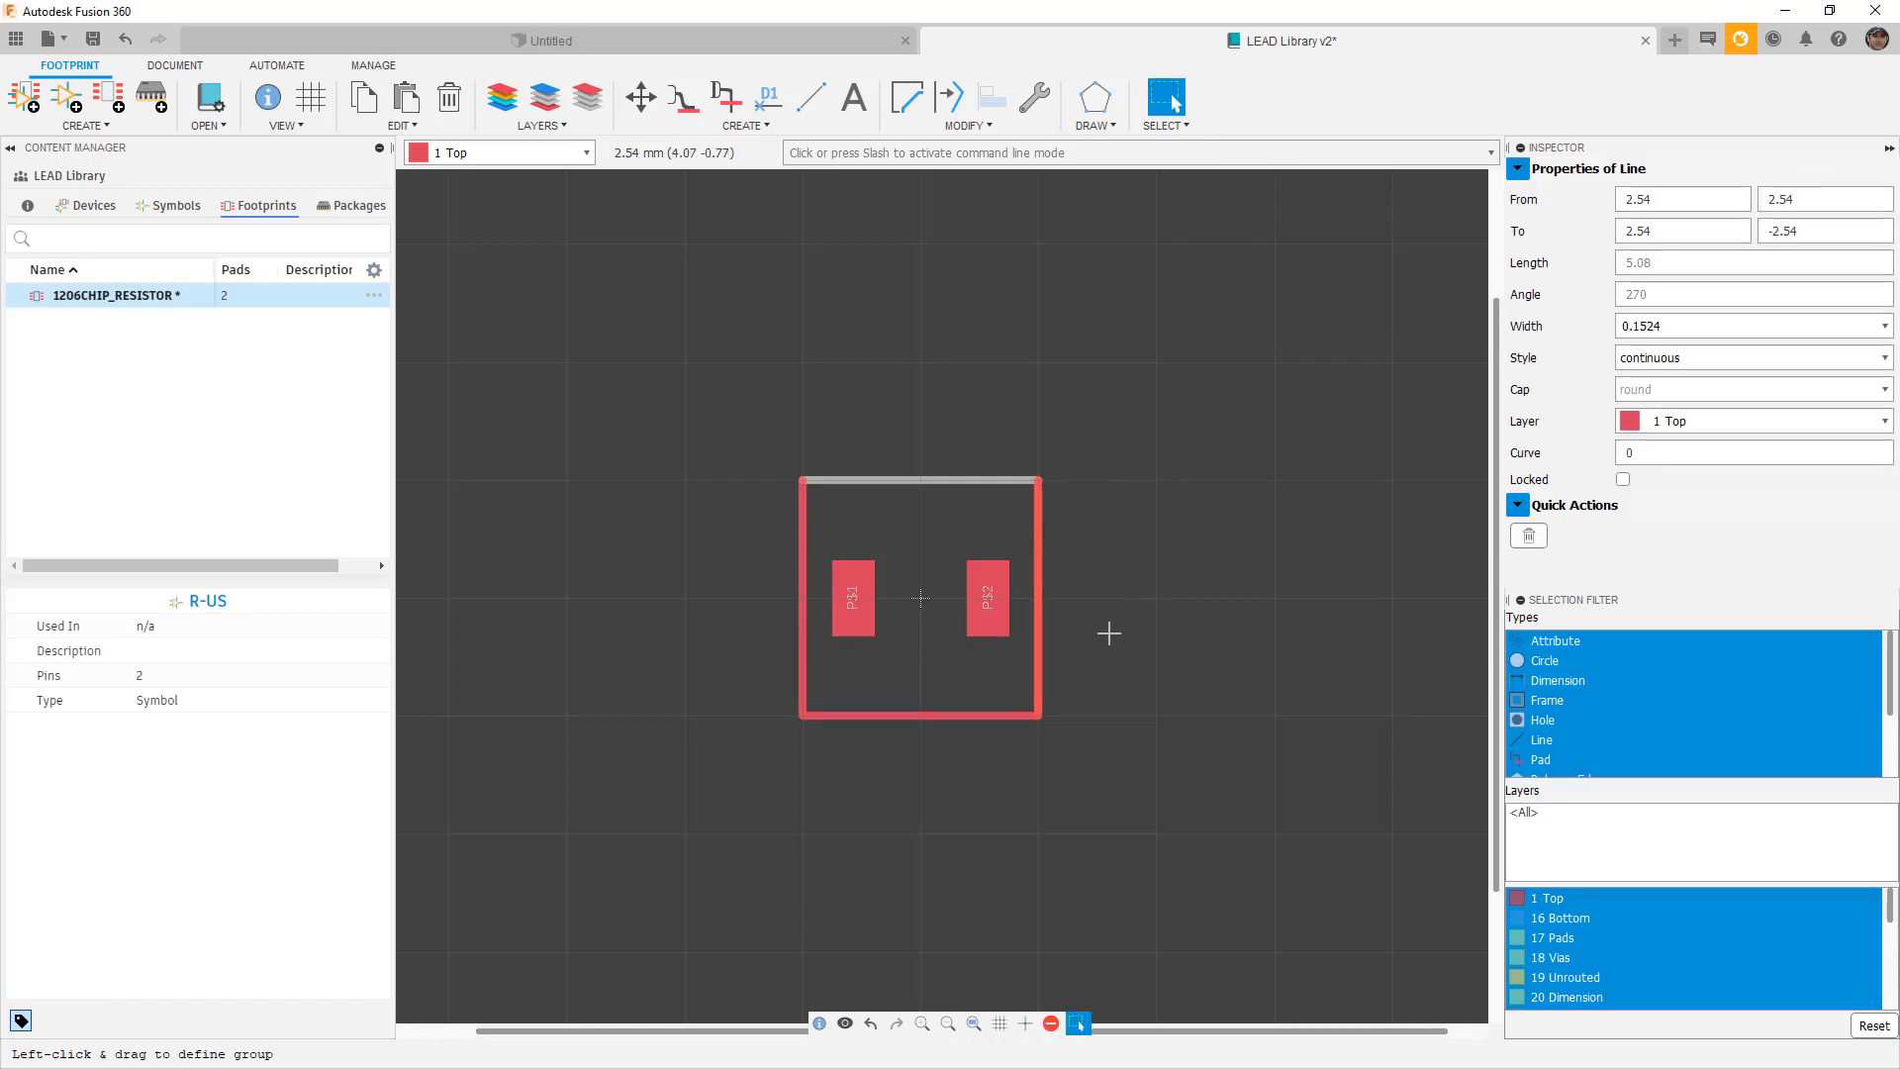
pyautogui.click(1783, 424)
pyautogui.scroll(-3, 1726, 581)
pyautogui.click(1686, 669)
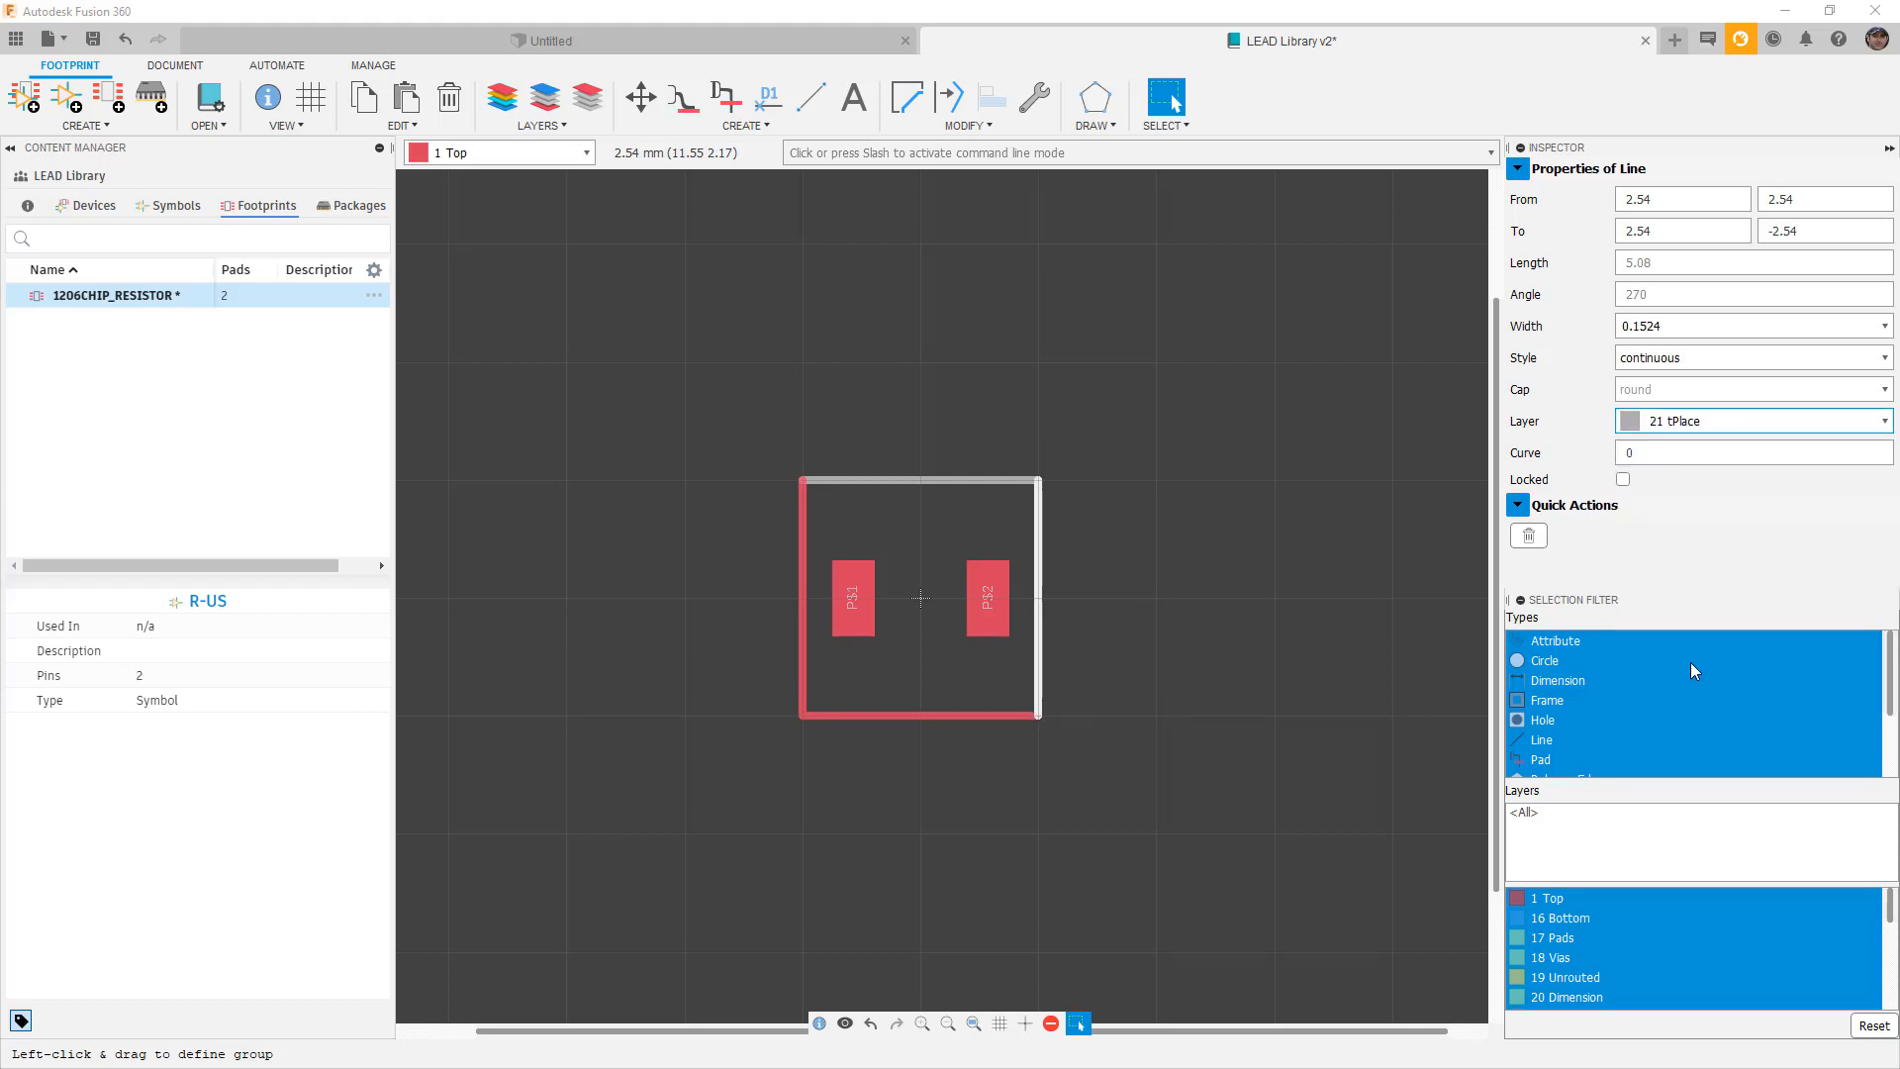
pyautogui.press('m')
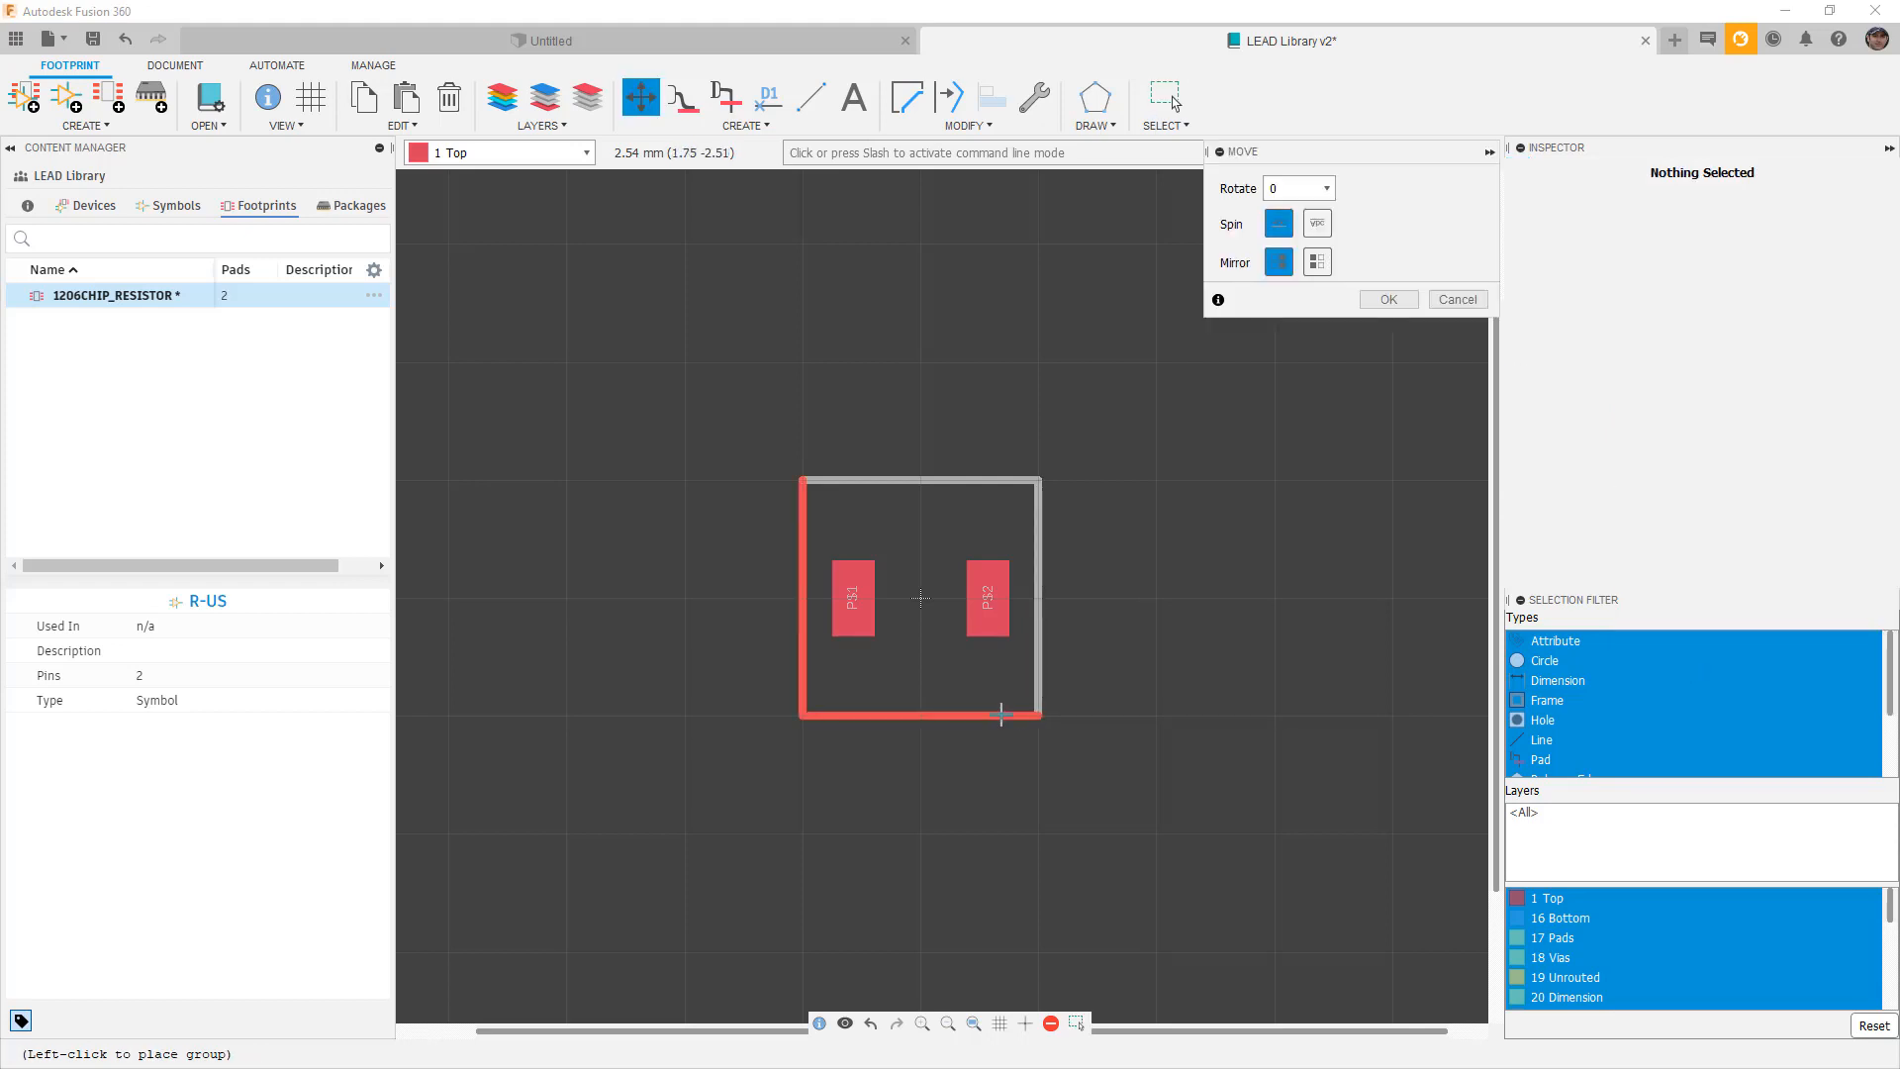
pyautogui.press('Escape')
# Move the bottom and left outline lines onto layer 21 tPlace.
pyautogui.click(1003, 714)
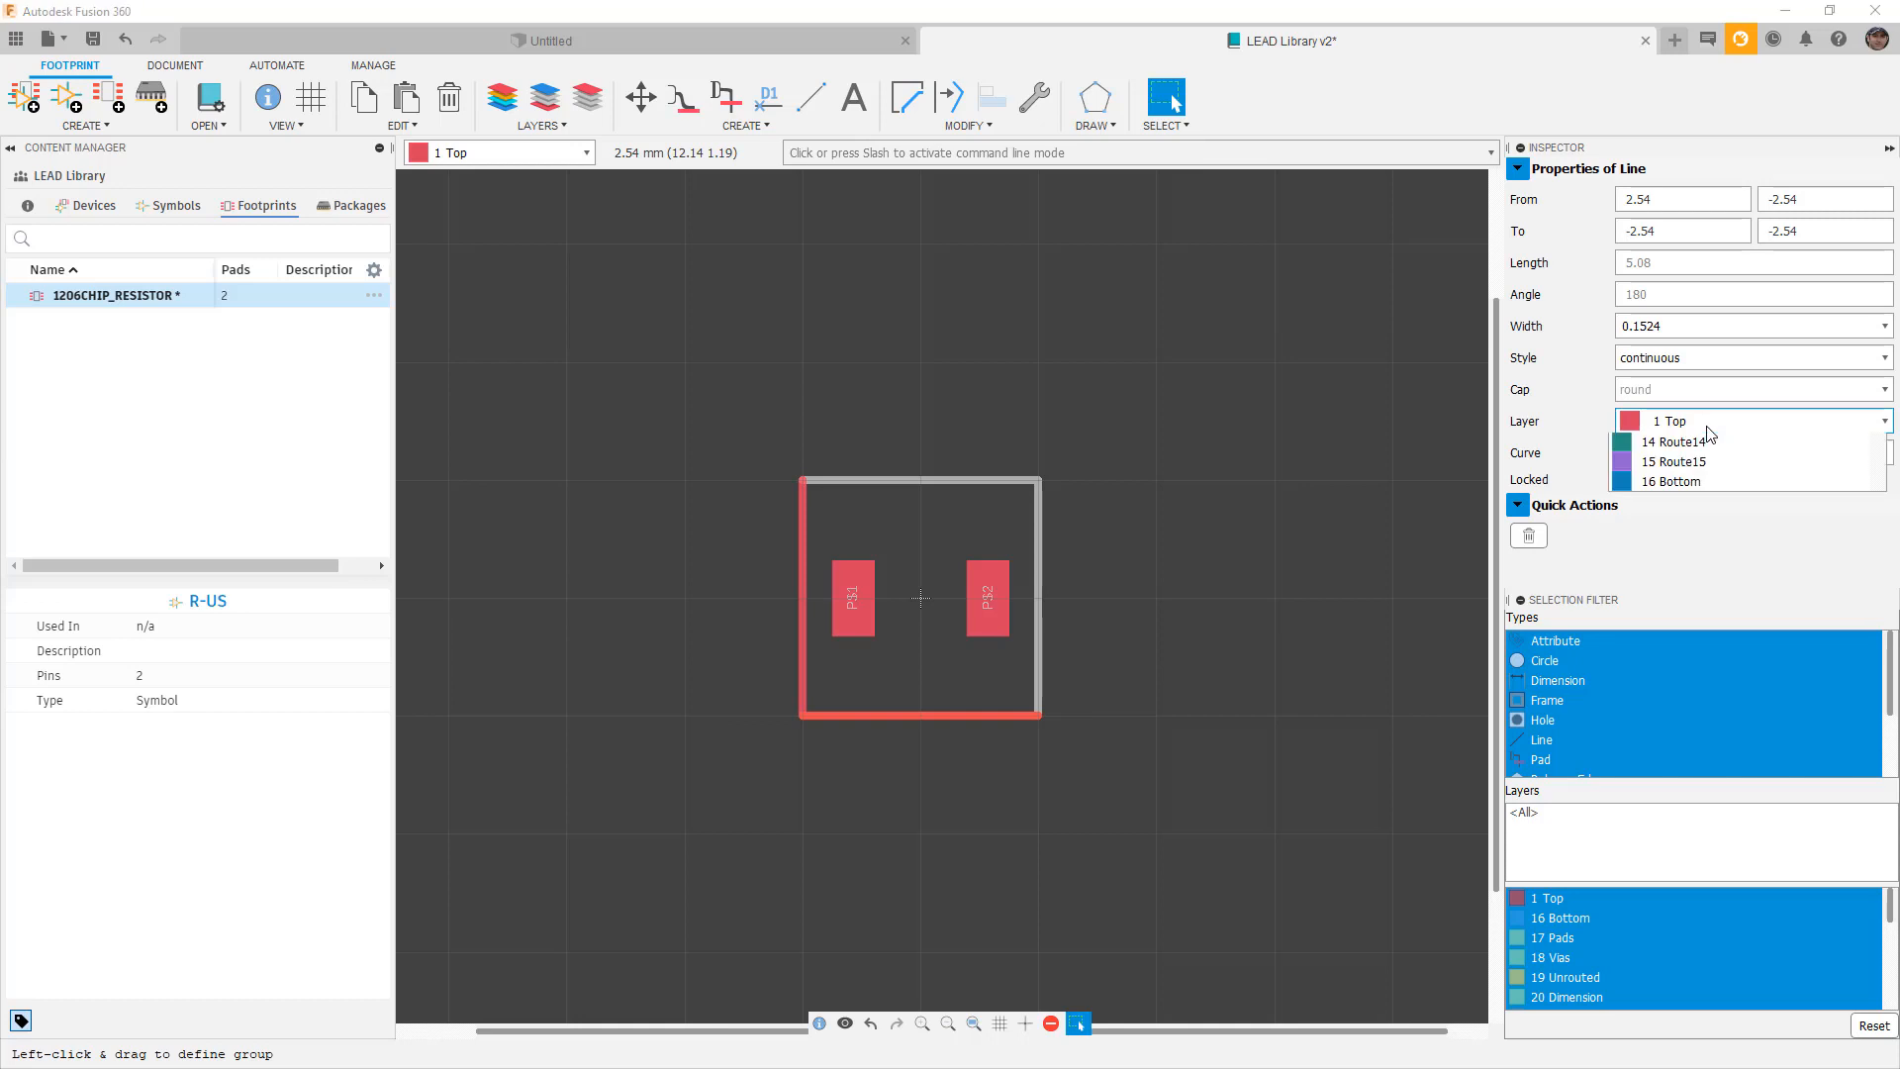
pyautogui.click(1697, 421)
pyautogui.scroll(-4, 1689, 634)
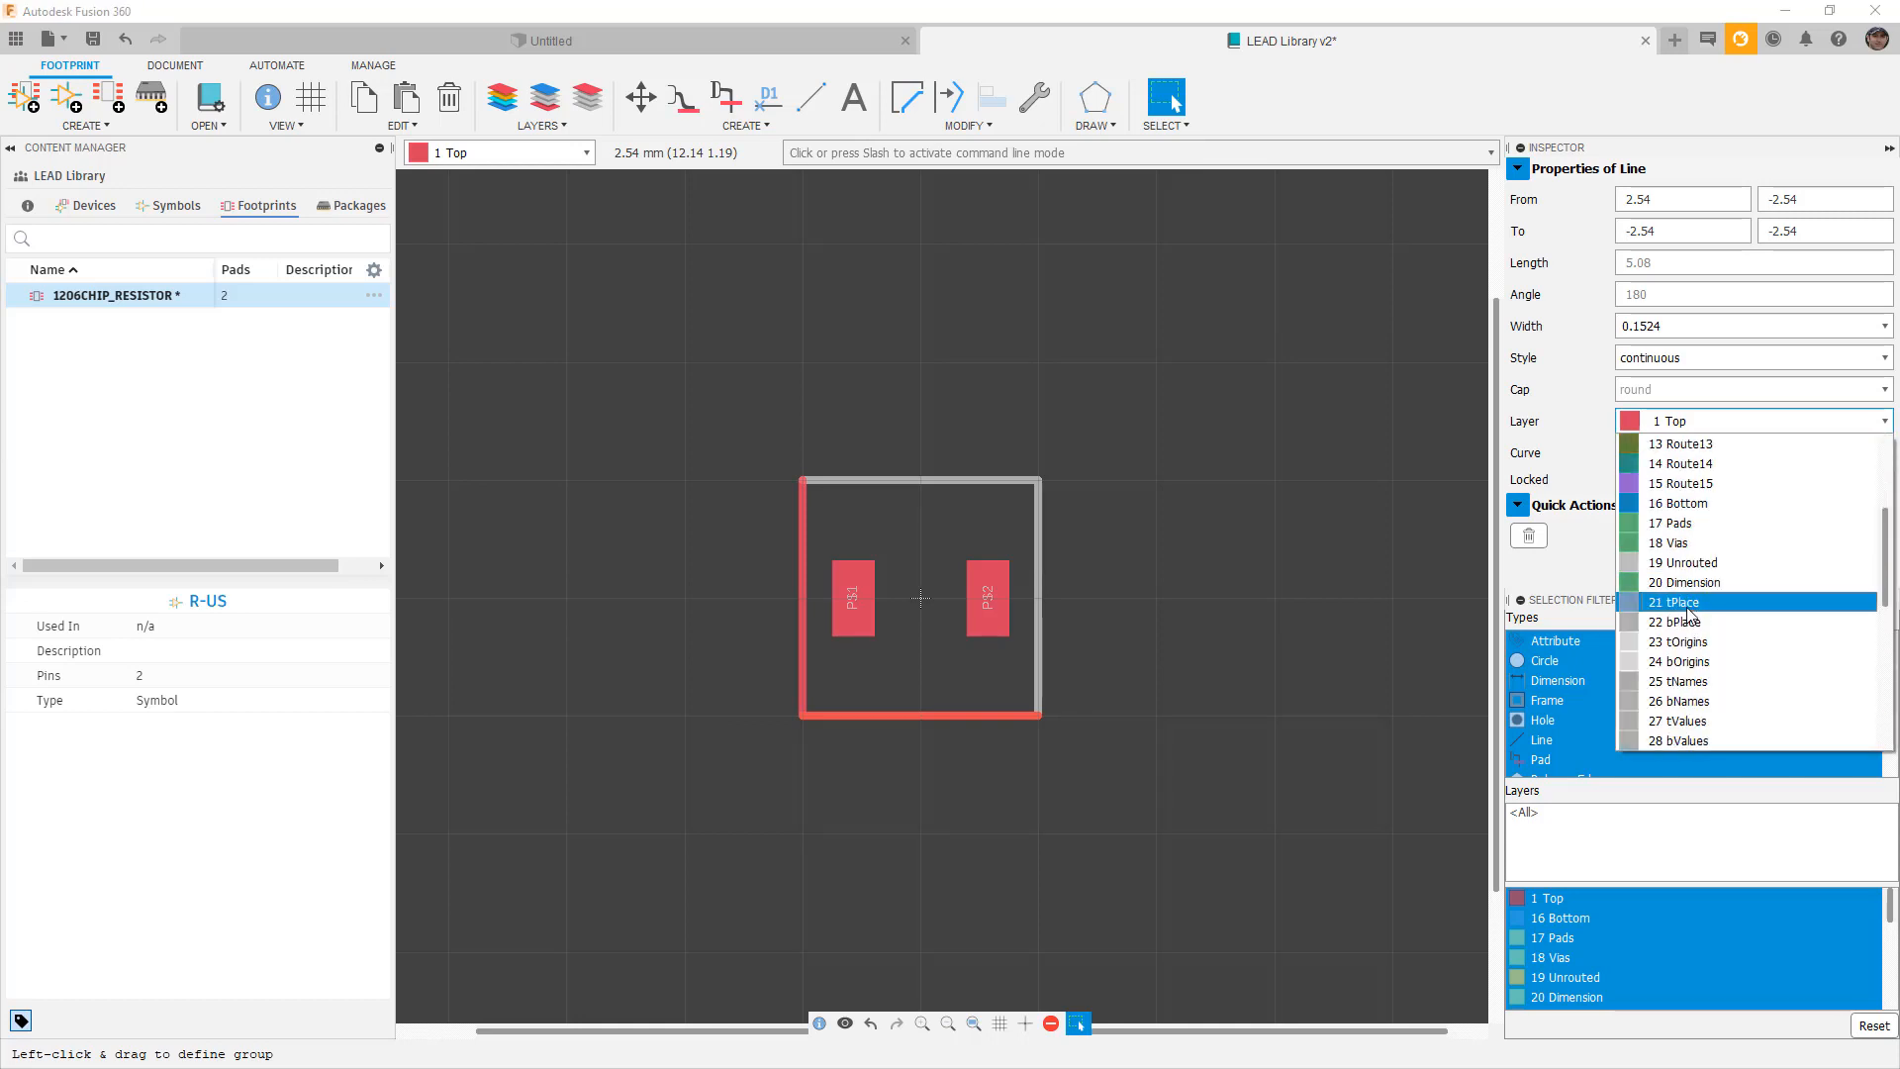
pyautogui.click(1683, 602)
pyautogui.click(799, 552)
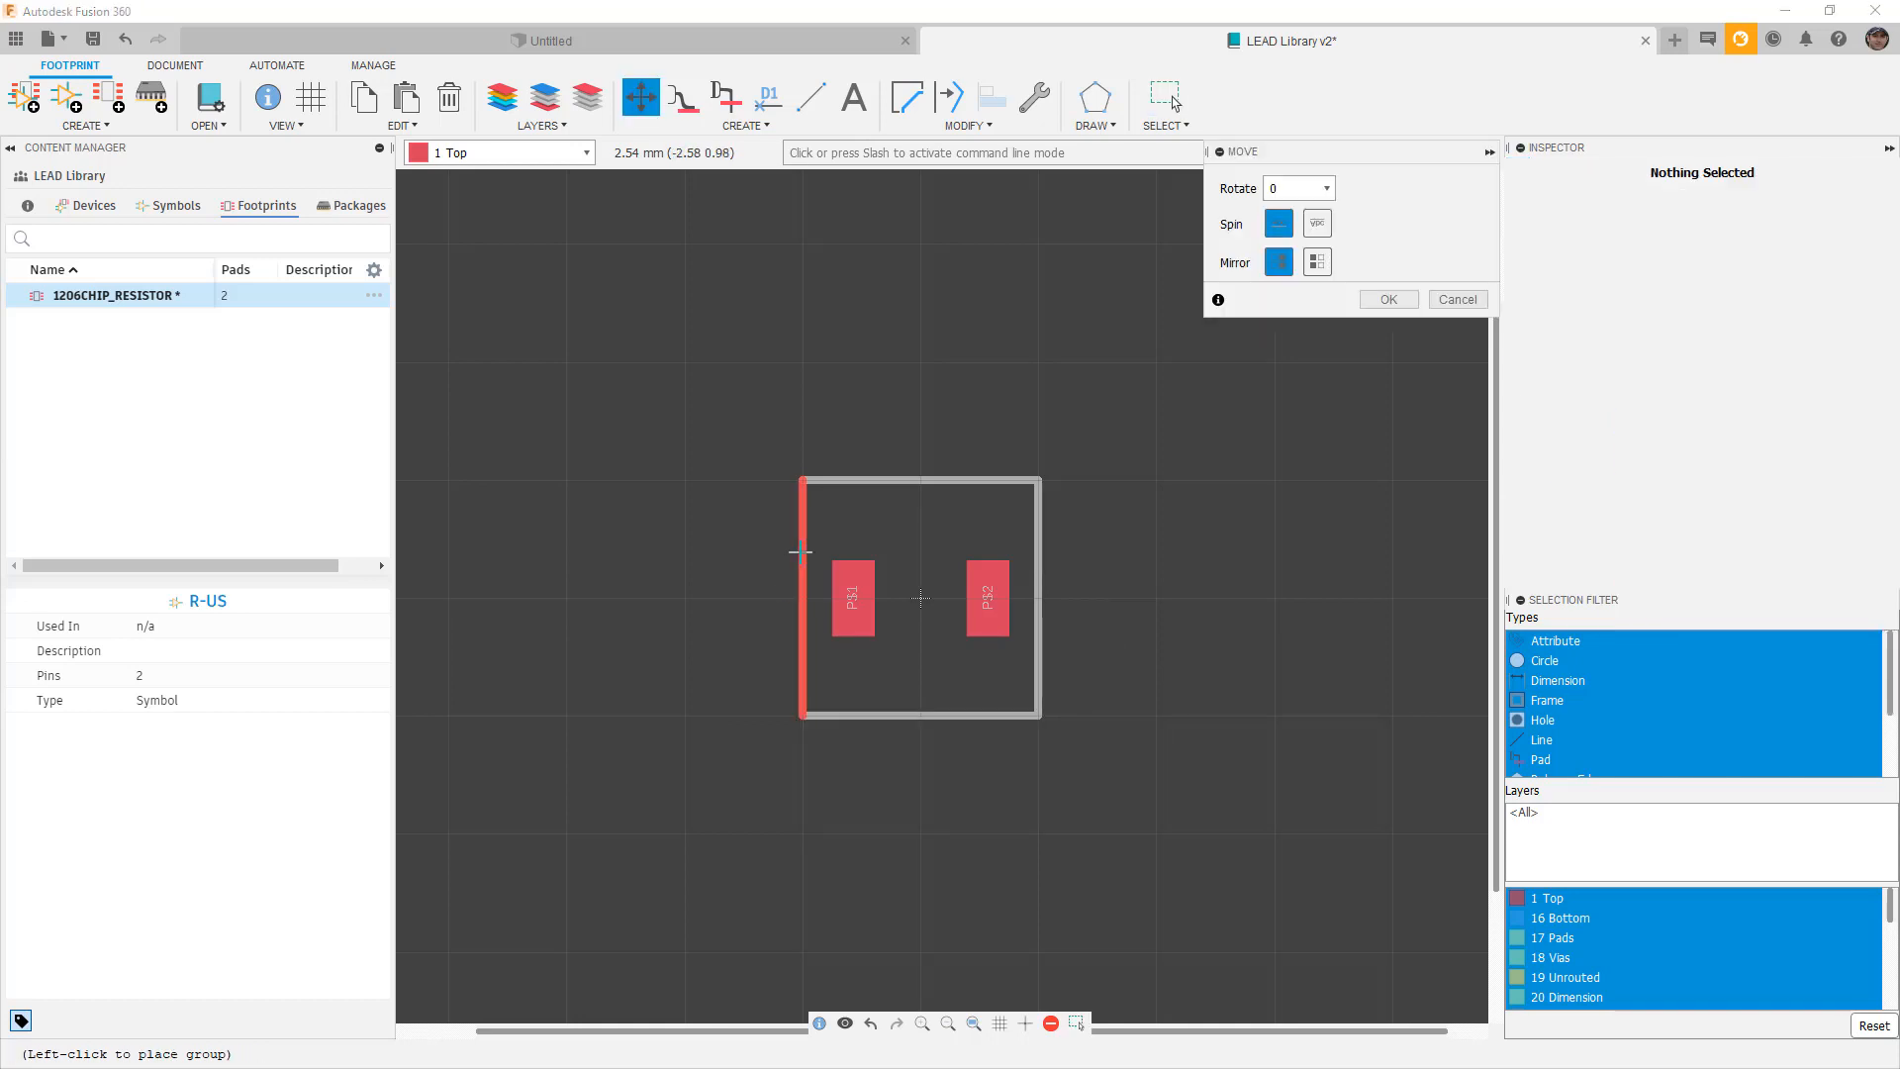
pyautogui.click(800, 552)
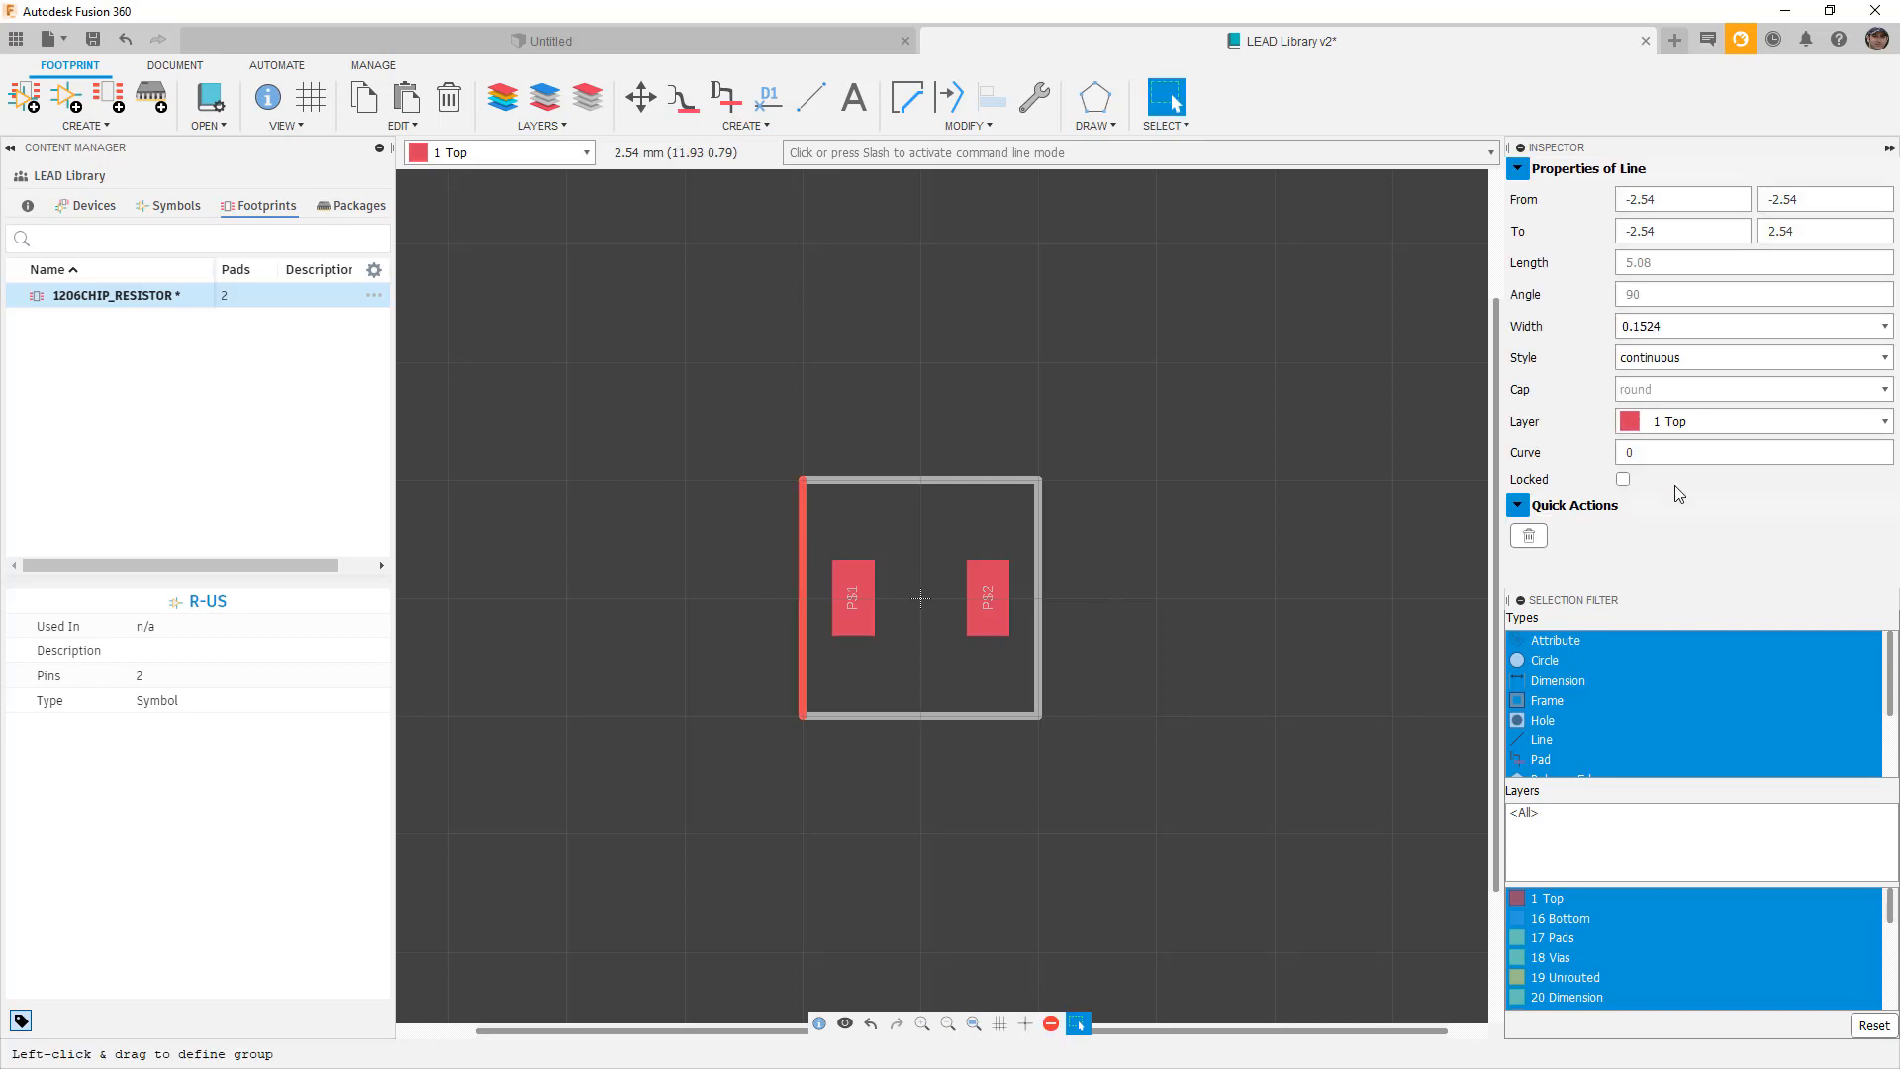
pyautogui.click(1643, 420)
pyautogui.scroll(-3, 1720, 610)
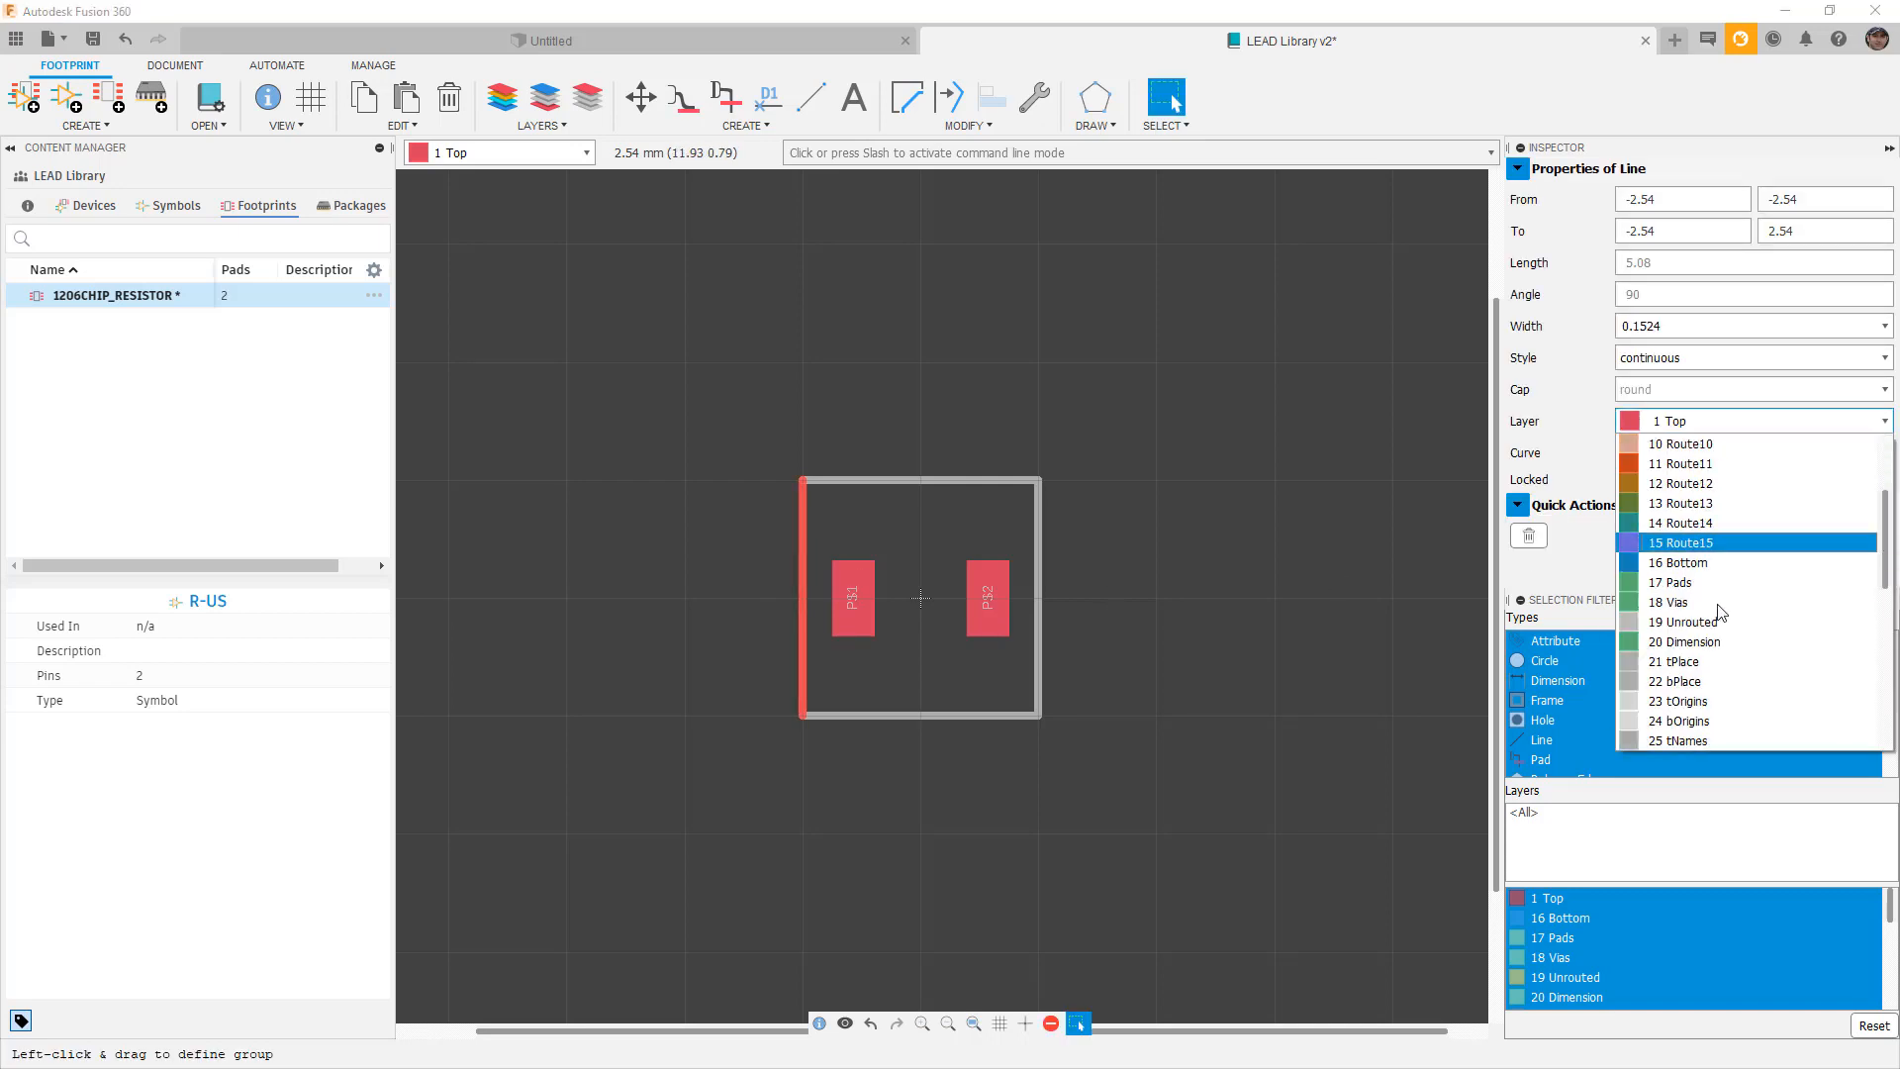
pyautogui.click(1685, 658)
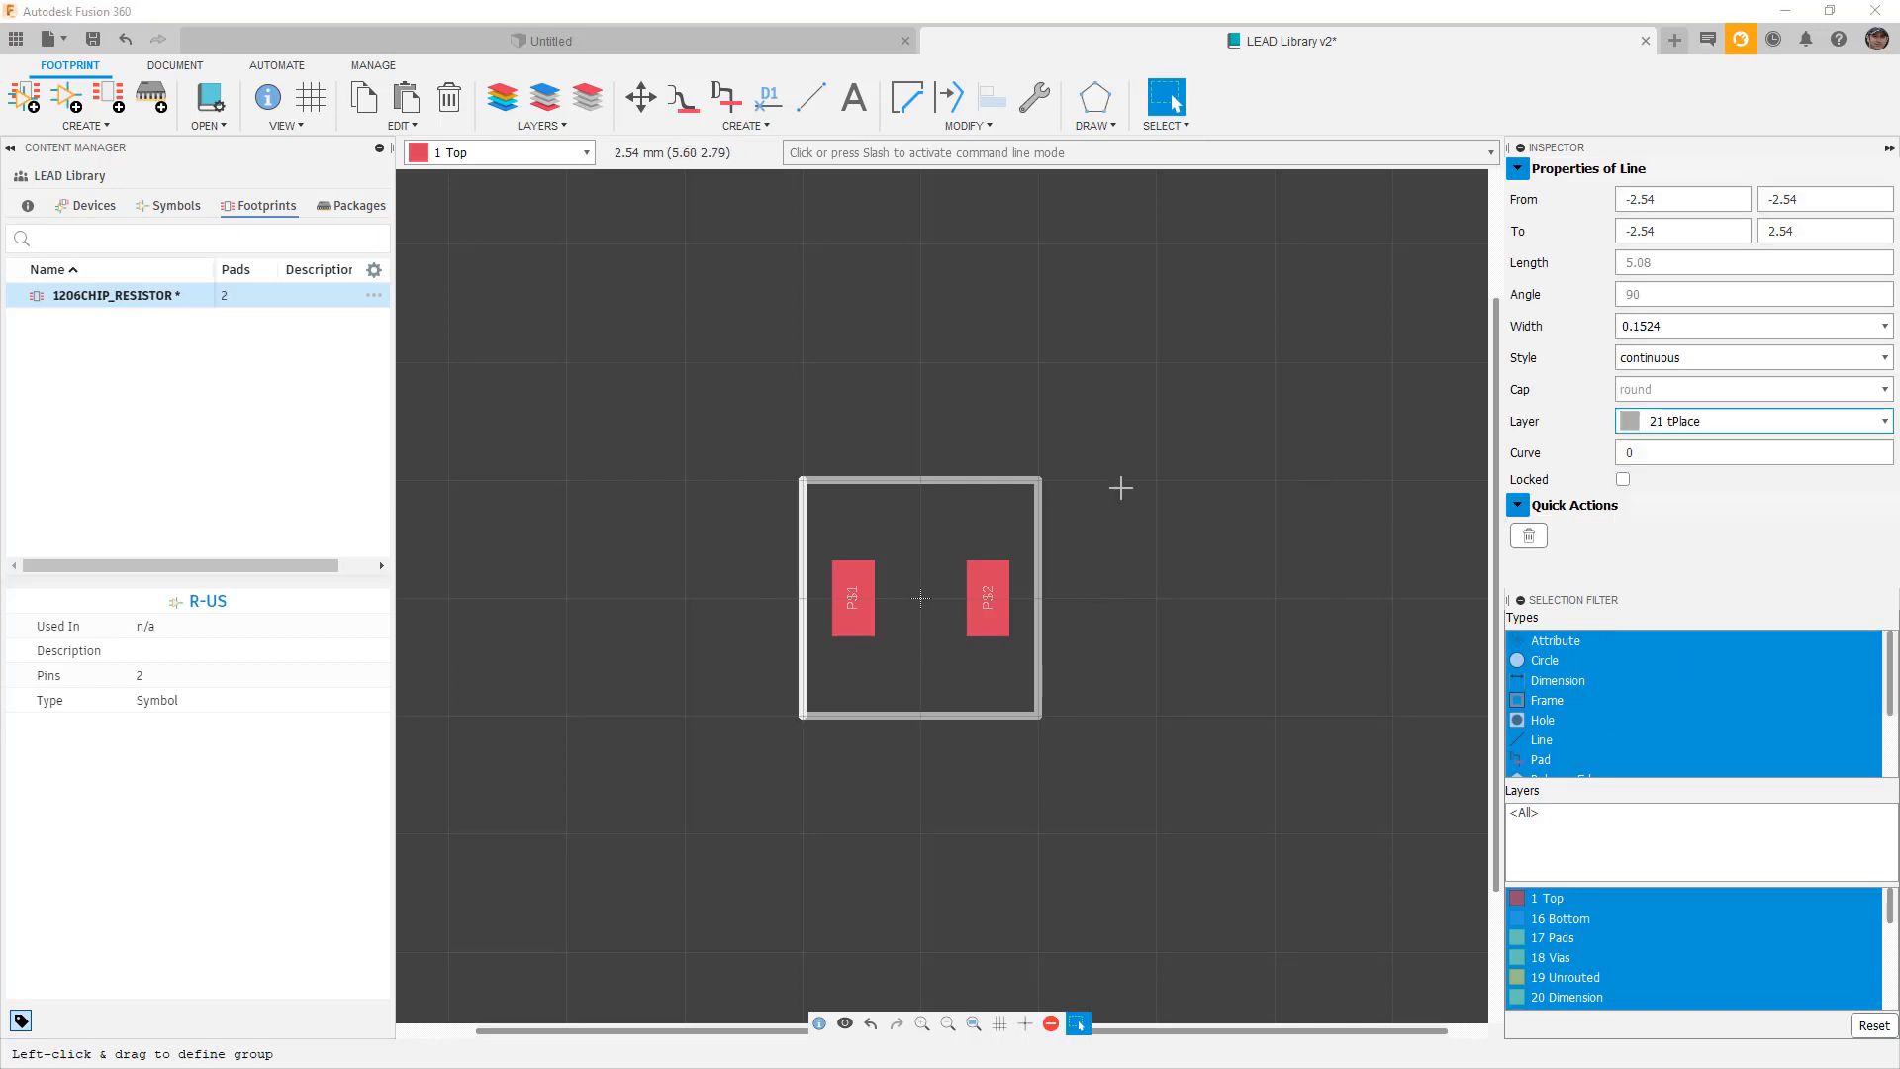
pyautogui.scroll(3, 917, 527)
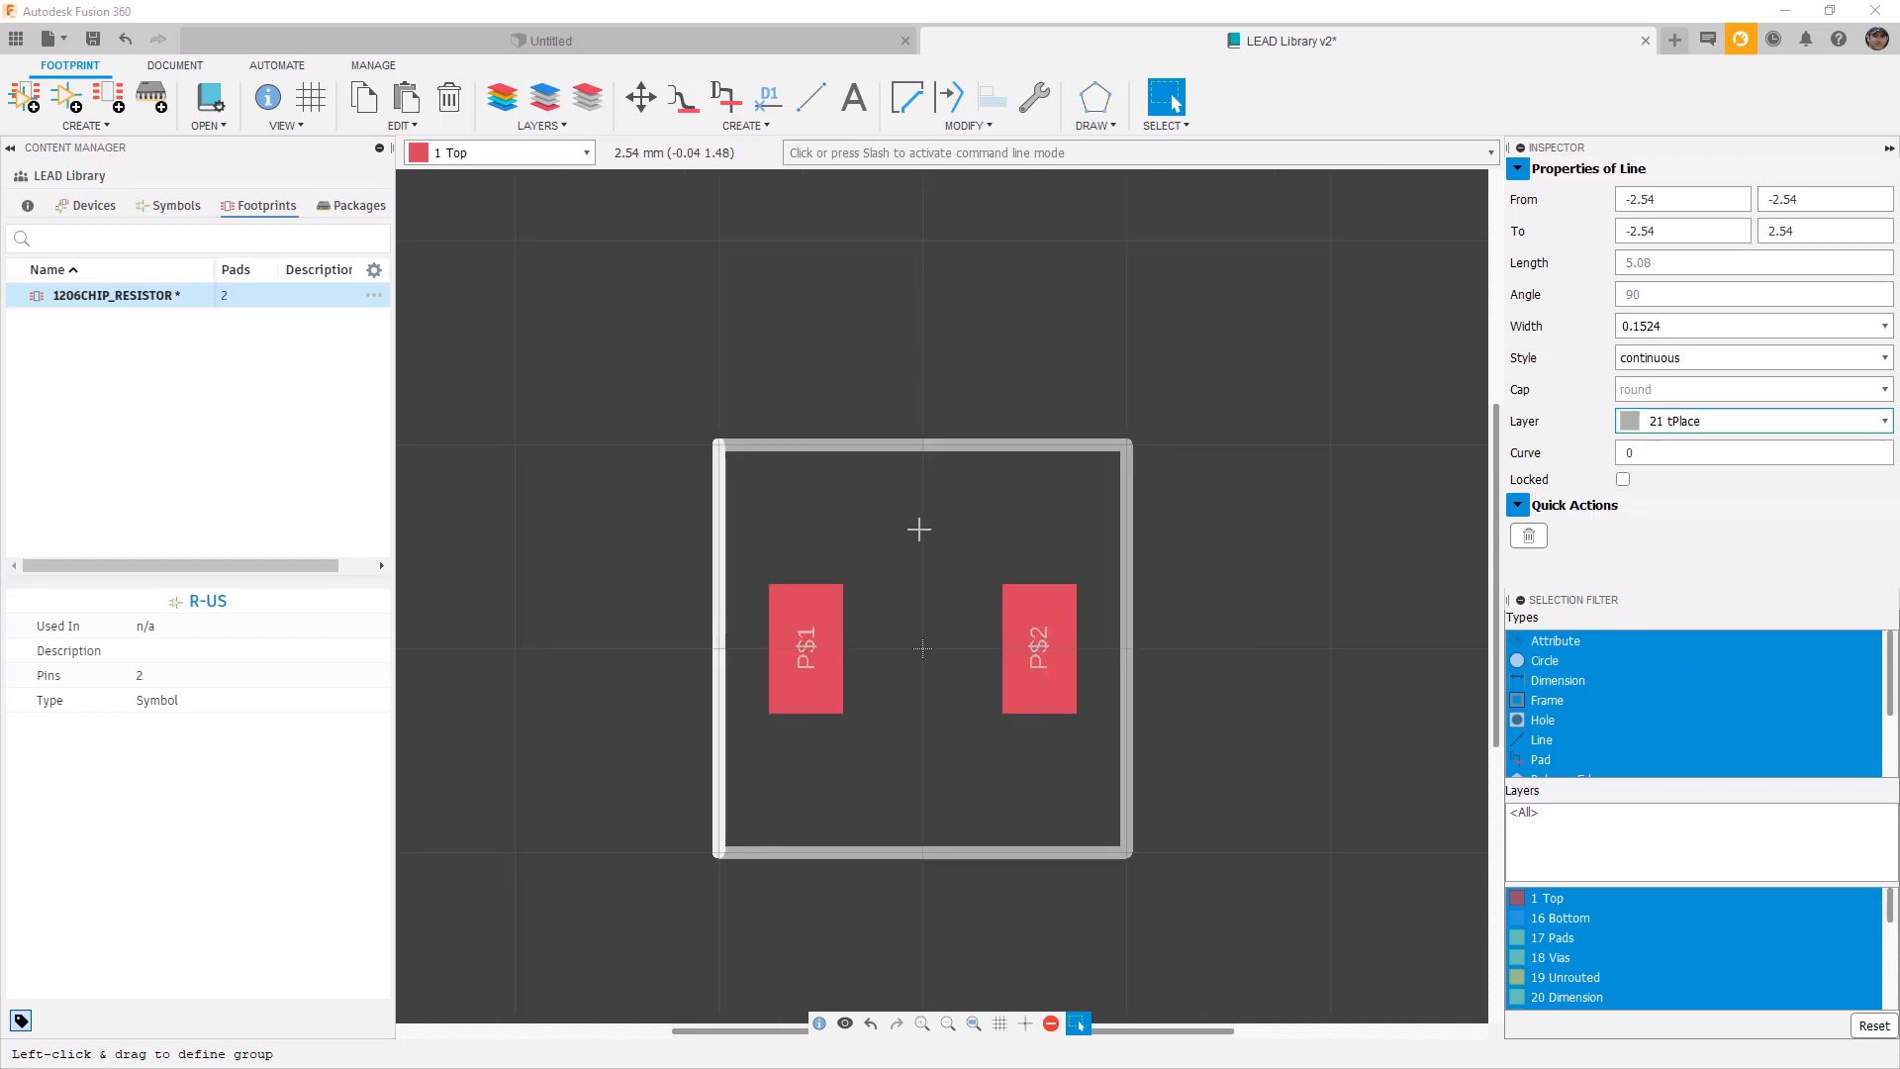
# Make the top line run from (-1.5, 1) to (1.5, 1).
pyautogui.press('m')
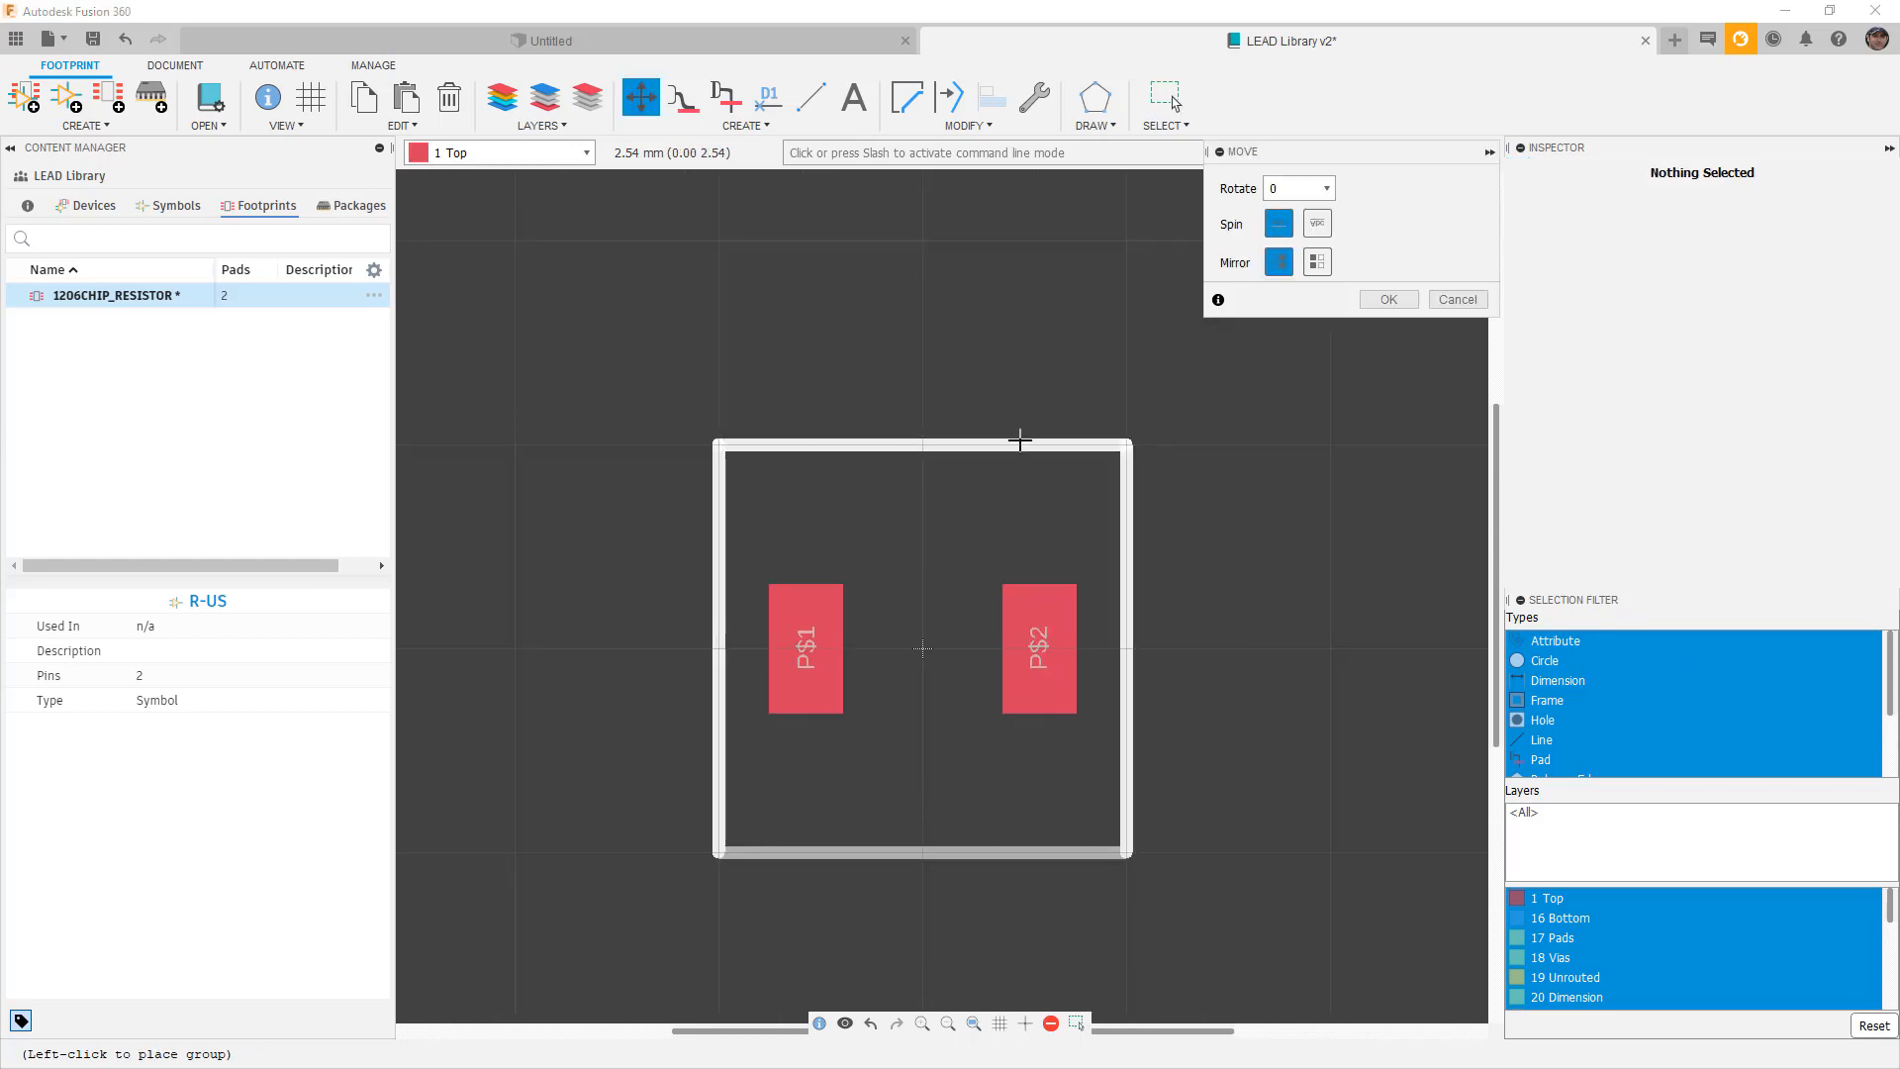
pyautogui.press('Escape')
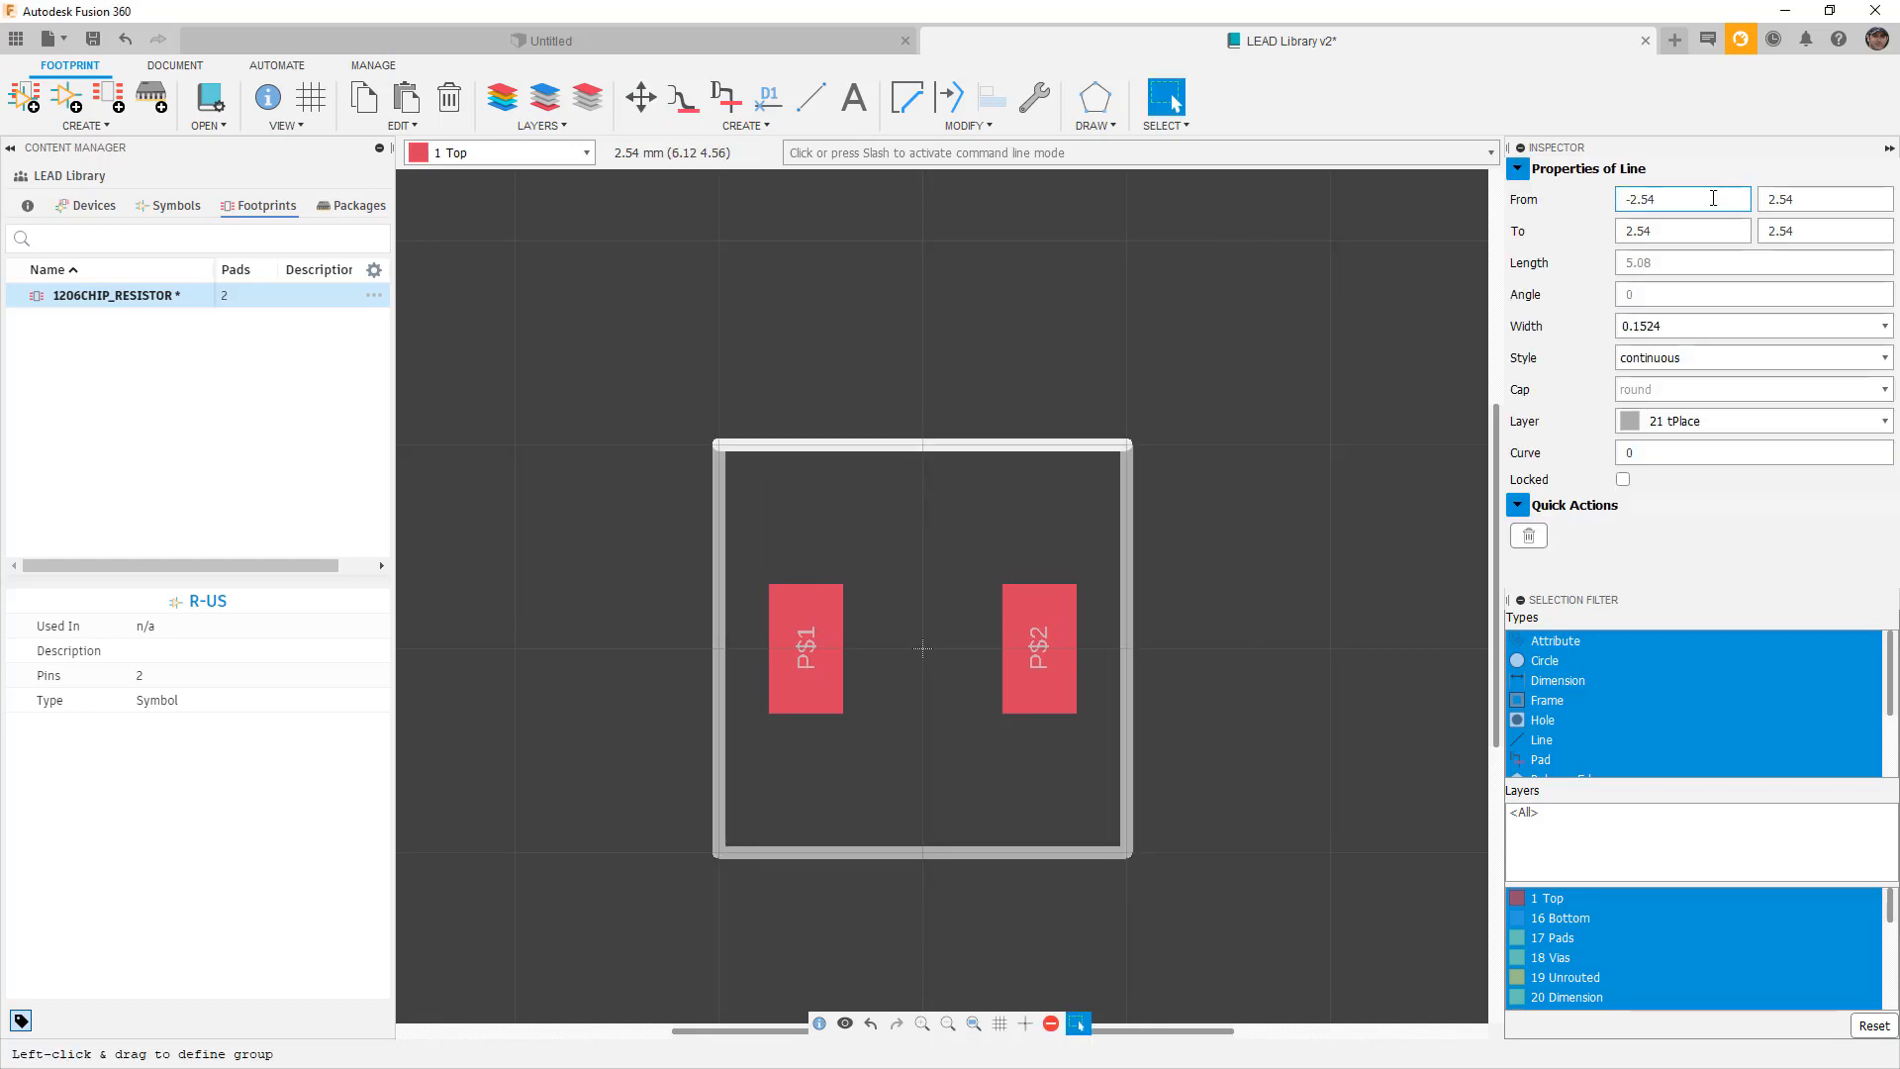
pyautogui.click(1642, 200)
pyautogui.click(1679, 229)
pyautogui.moveTo(1667, 230); pyautogui.dragTo(1605, 236)
pyautogui.write('1')
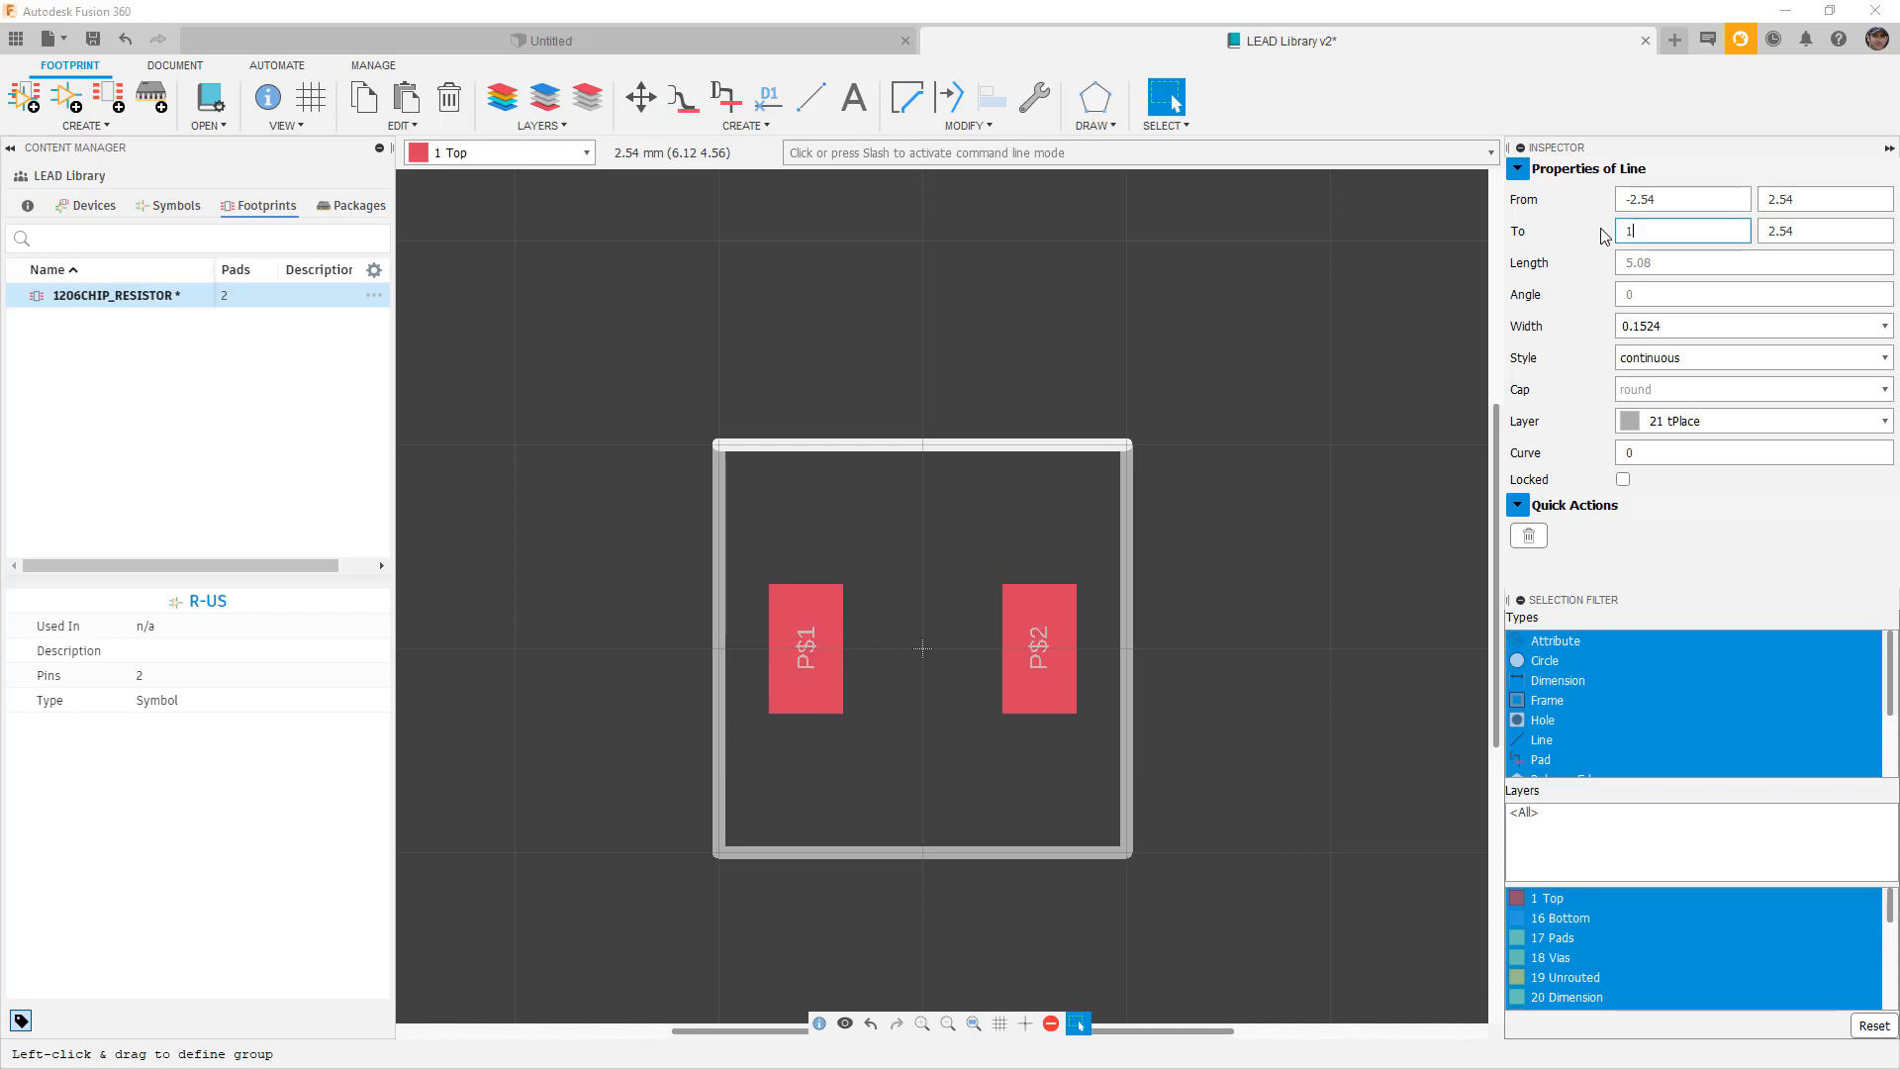
pyautogui.click(1815, 234)
pyautogui.moveTo(1815, 230); pyautogui.dragTo(1744, 230)
pyautogui.write('1')
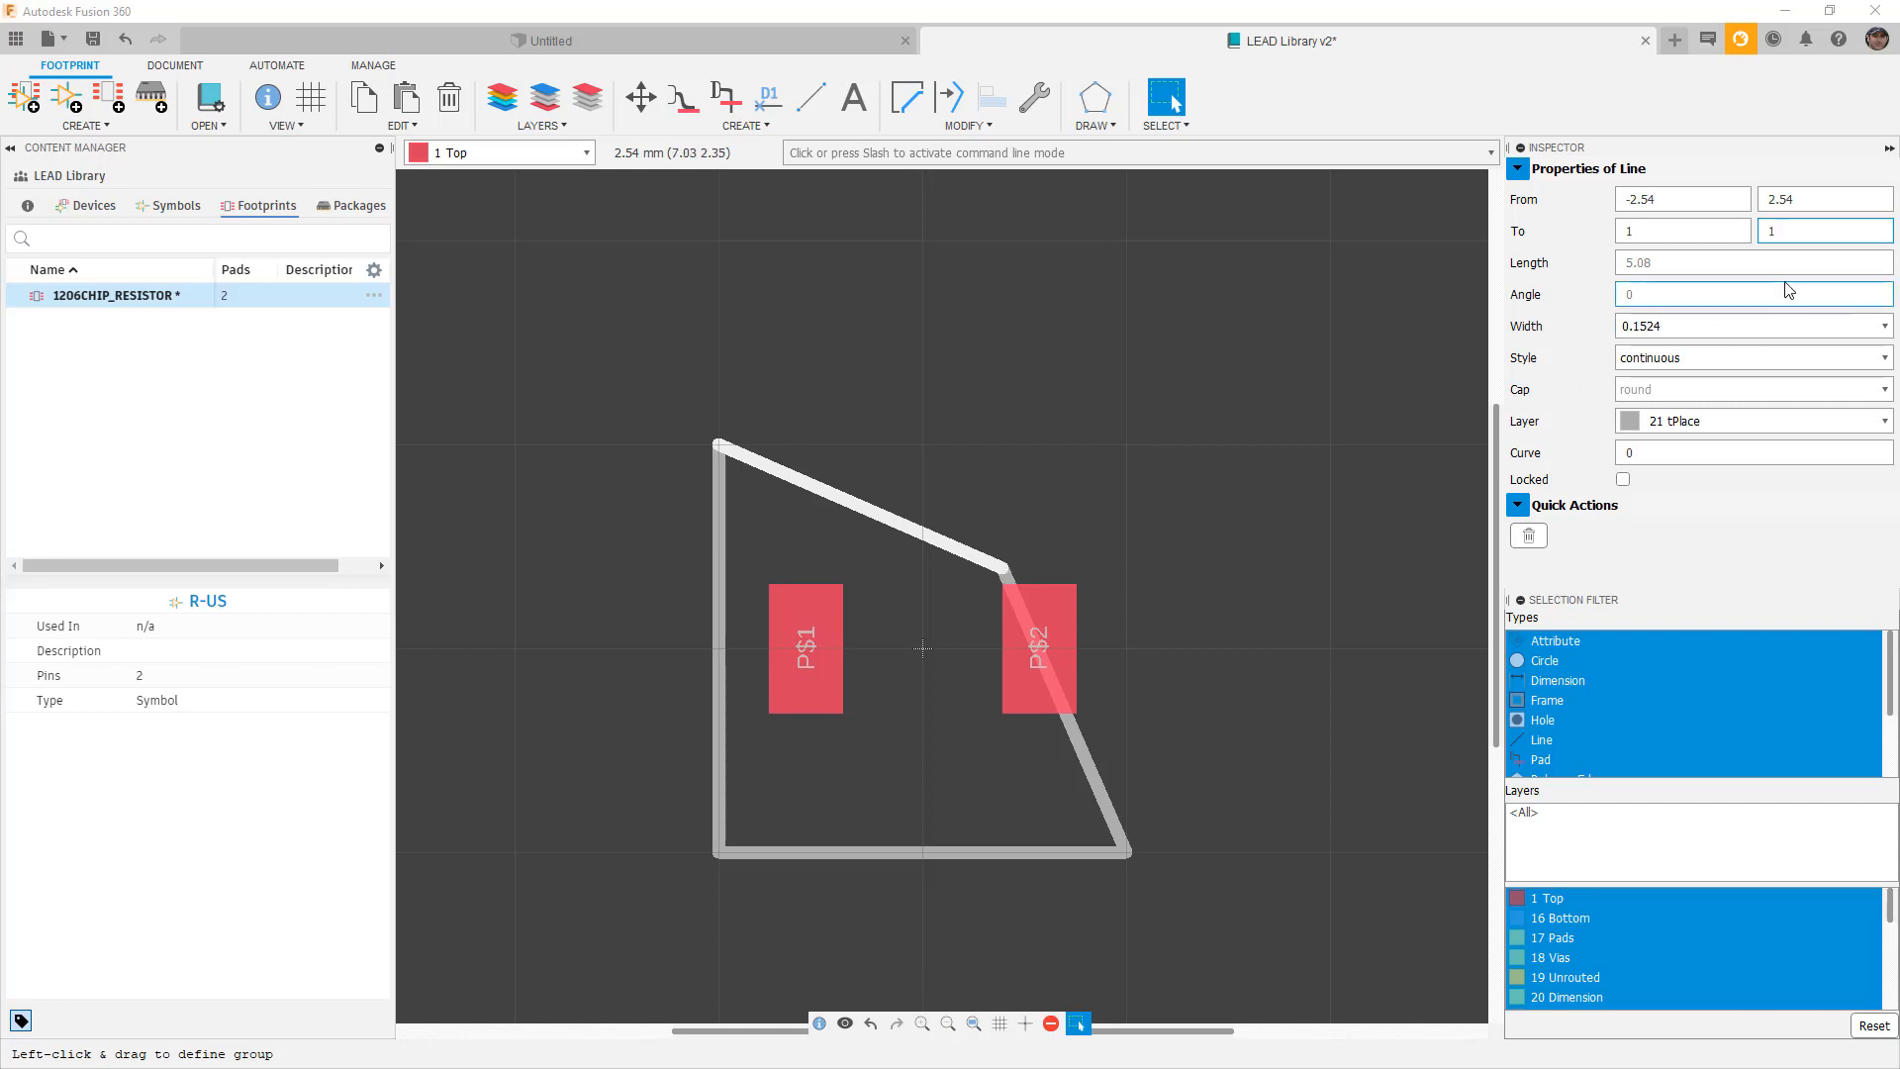
pyautogui.click(1656, 230)
pyautogui.write('.')
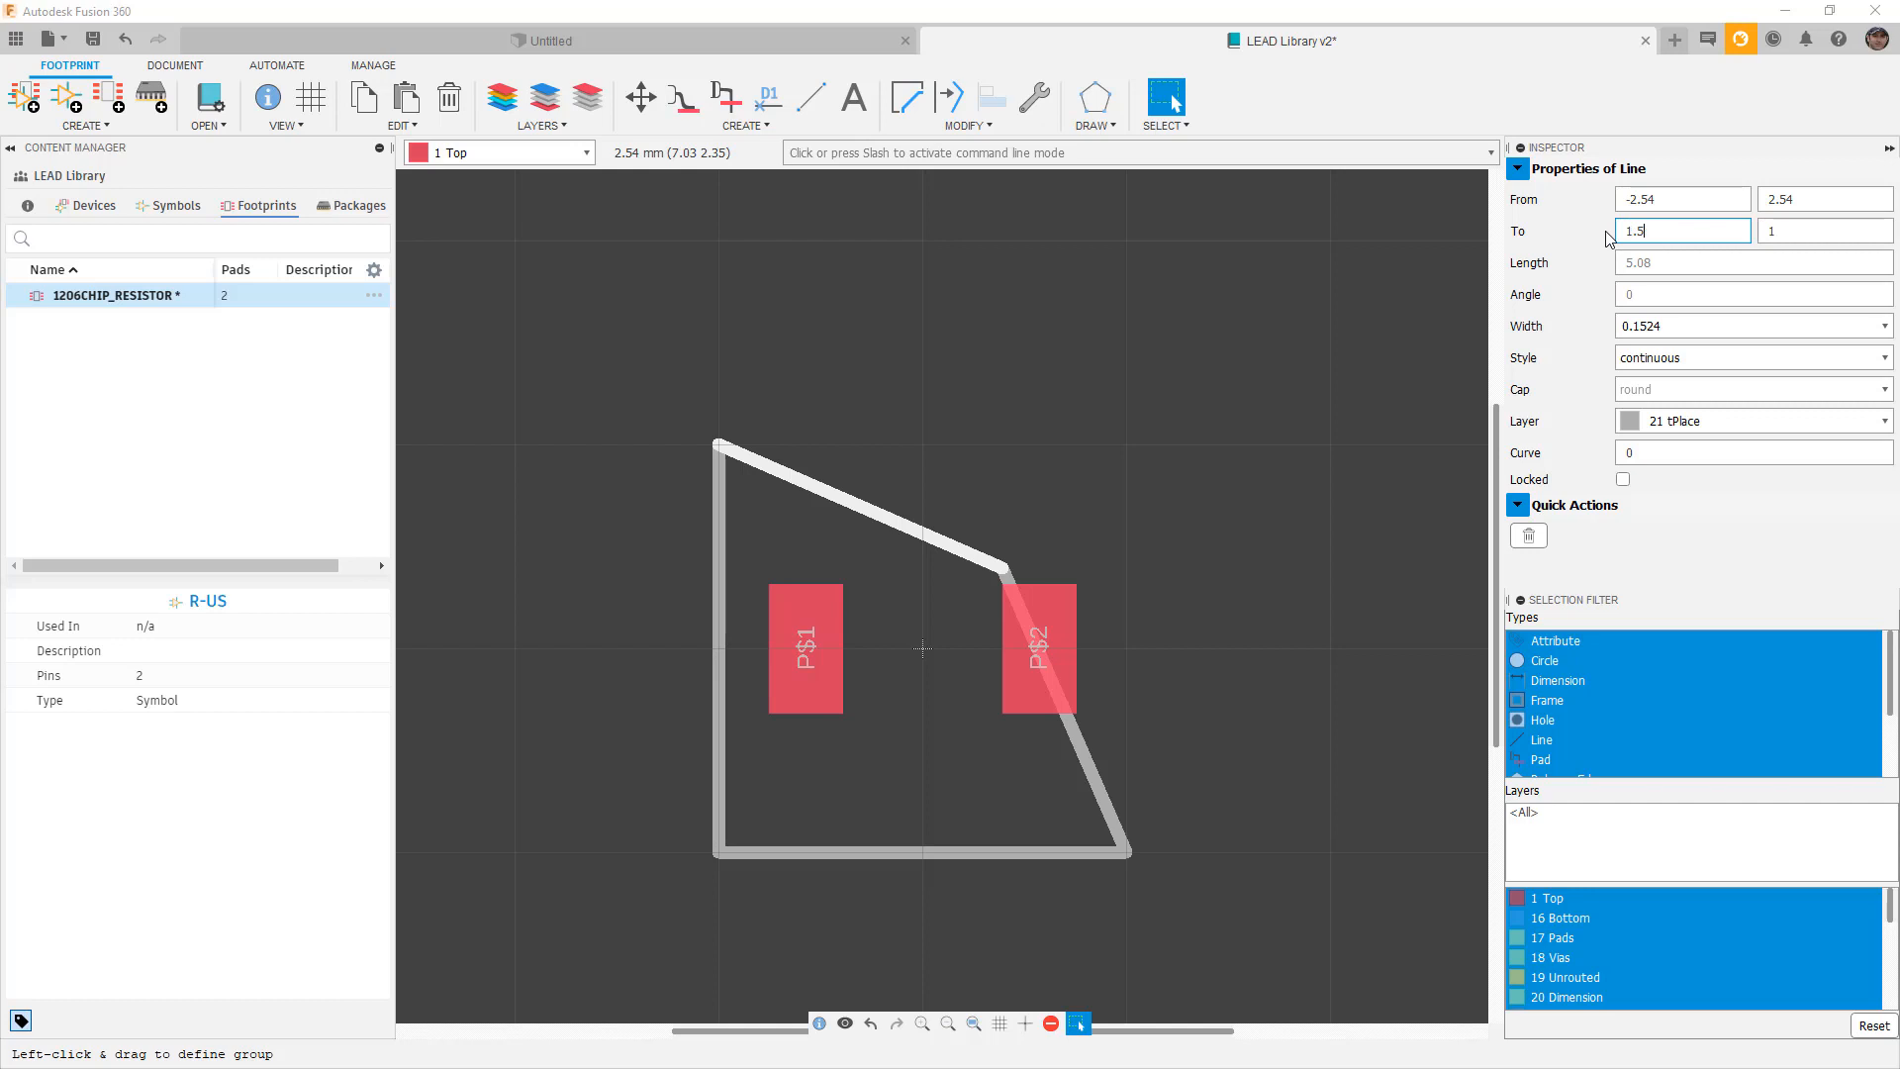
pyautogui.write('5')
pyautogui.click(1791, 231)
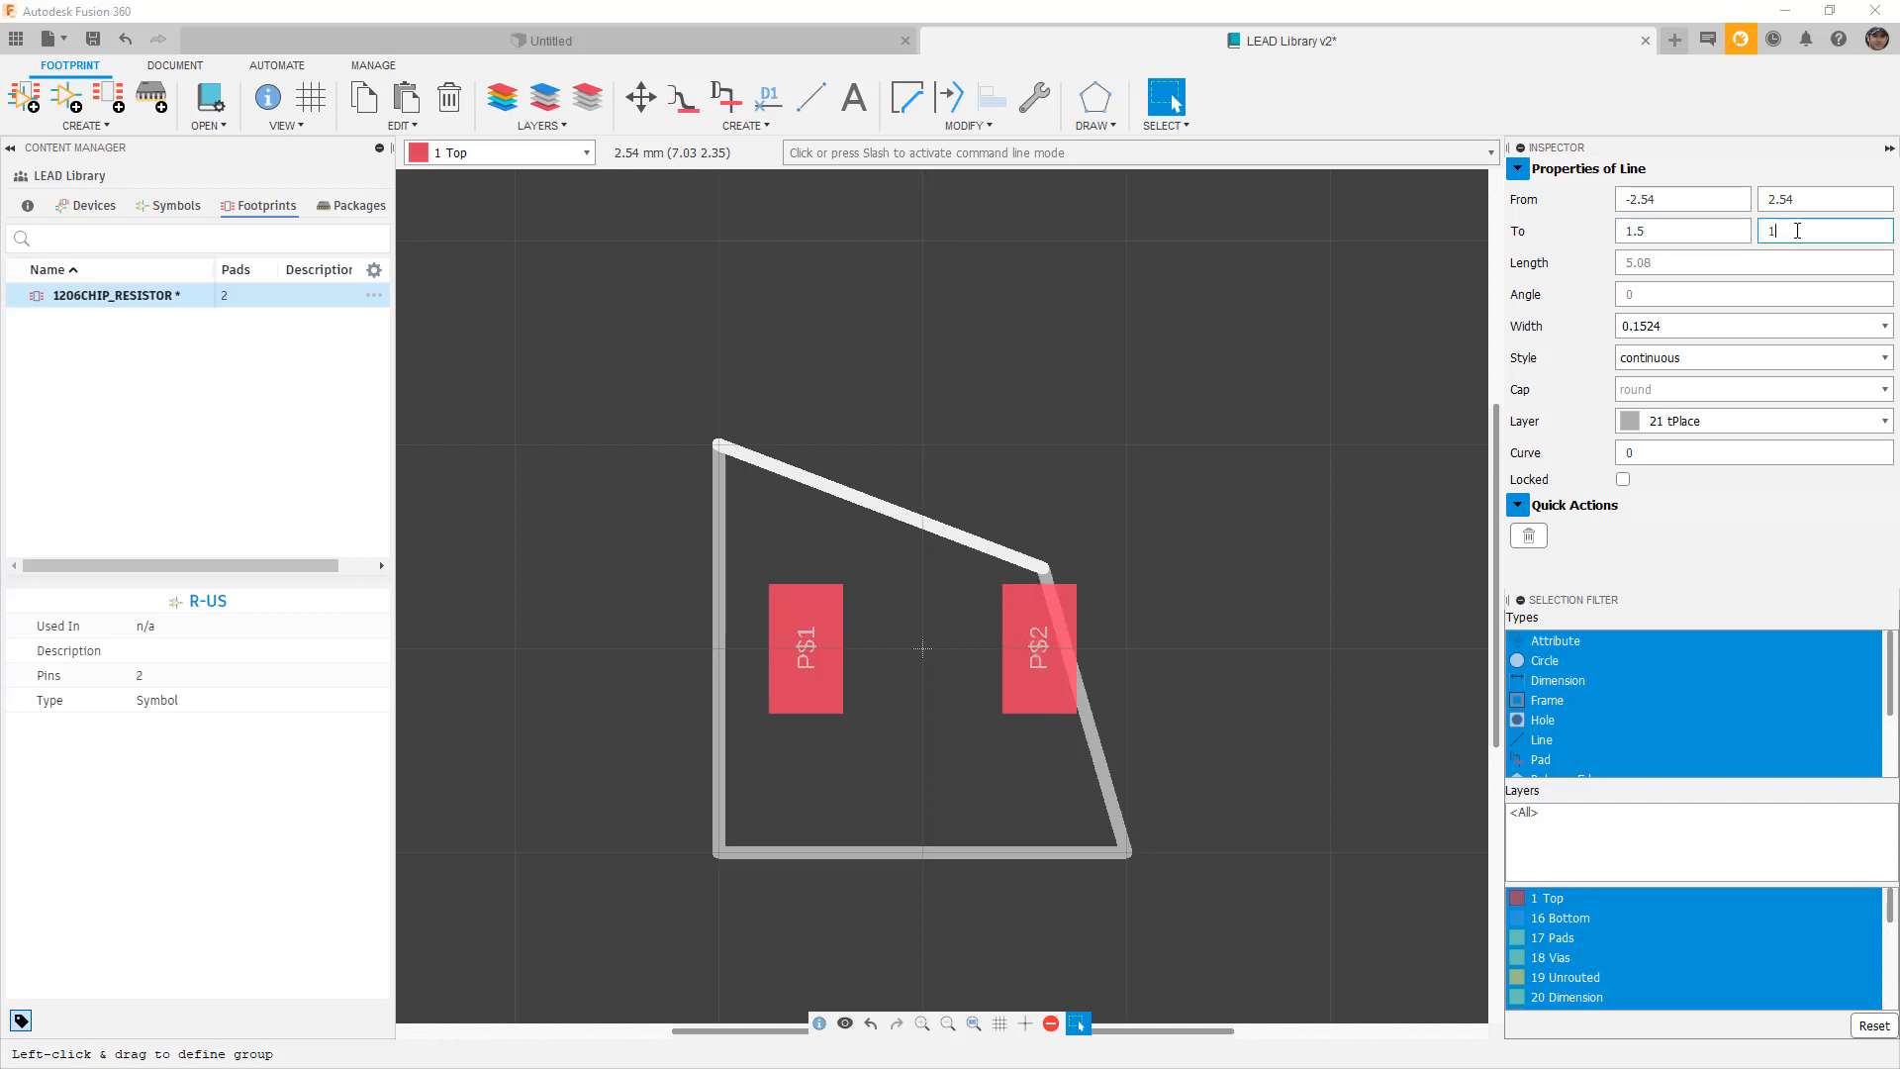
pyautogui.click(1643, 199)
pyautogui.write('-1.')
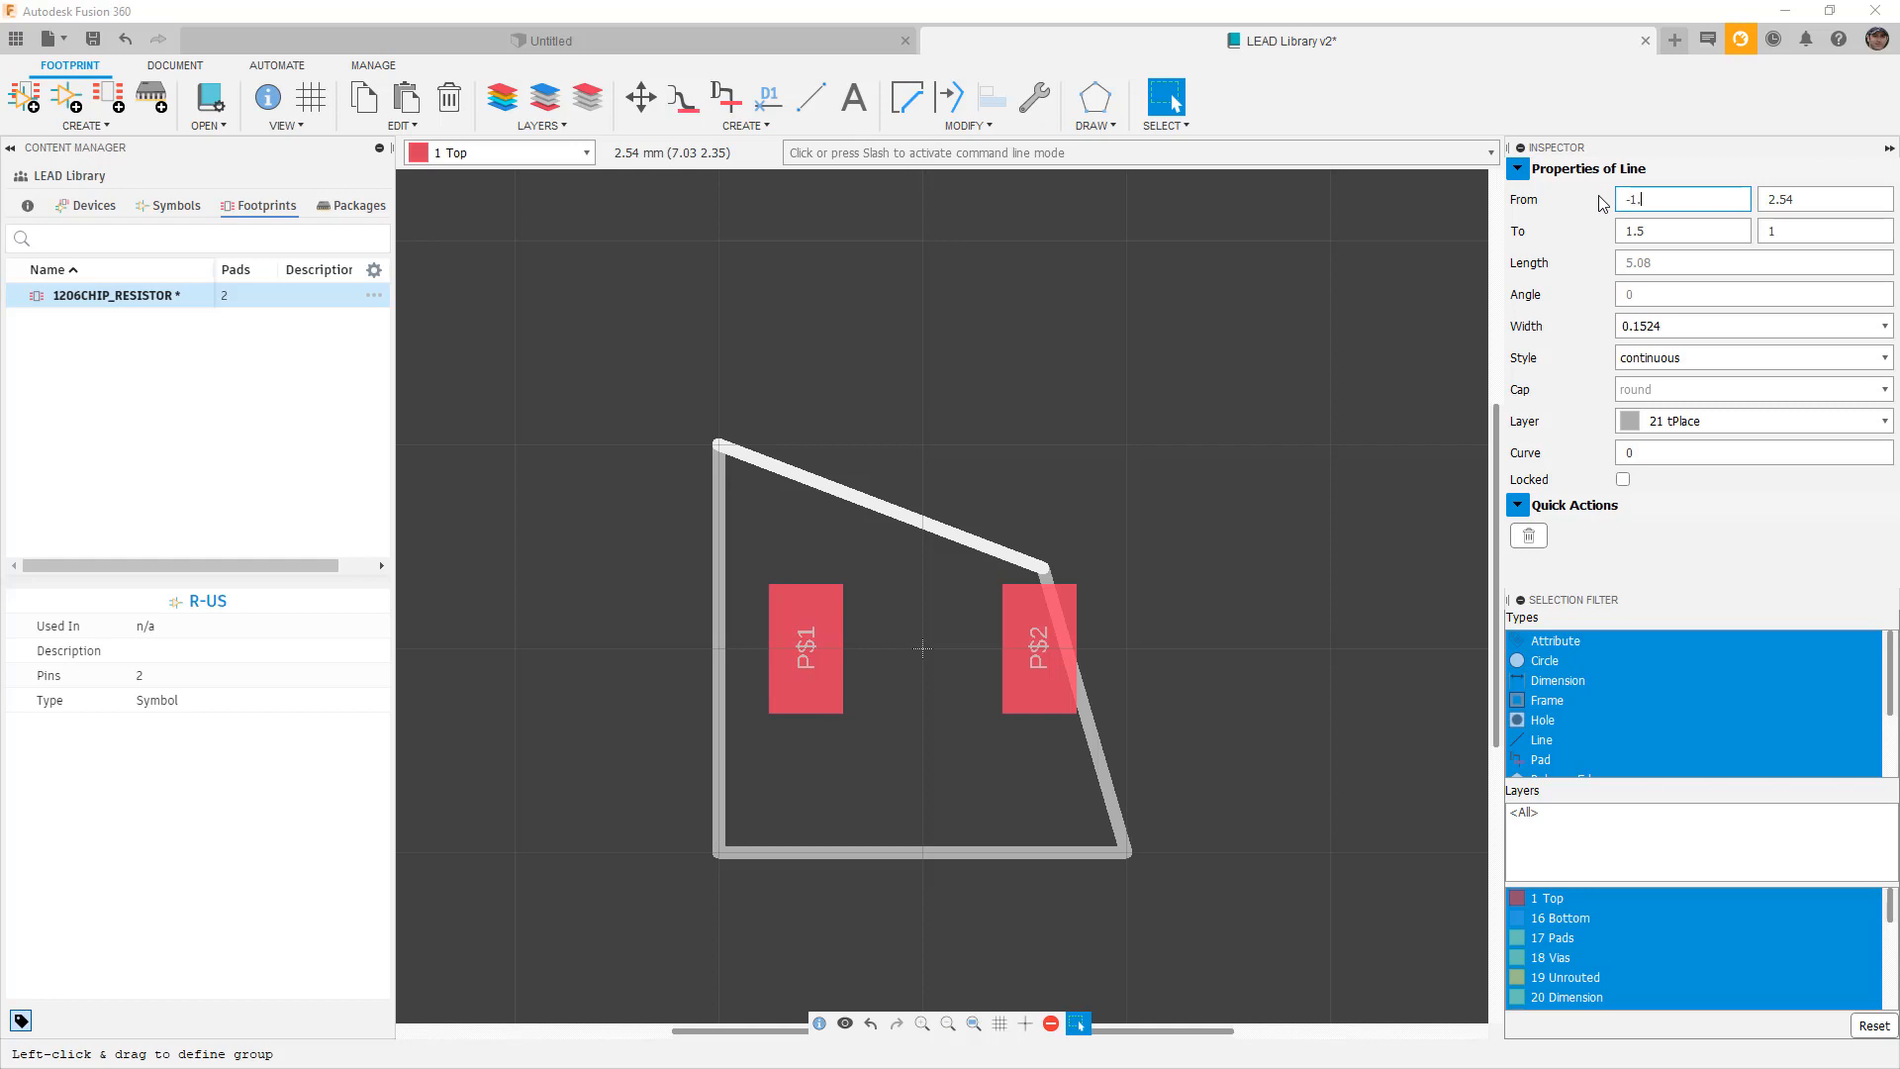
pyautogui.write('5')
pyautogui.press('Tab')
pyautogui.write('1')
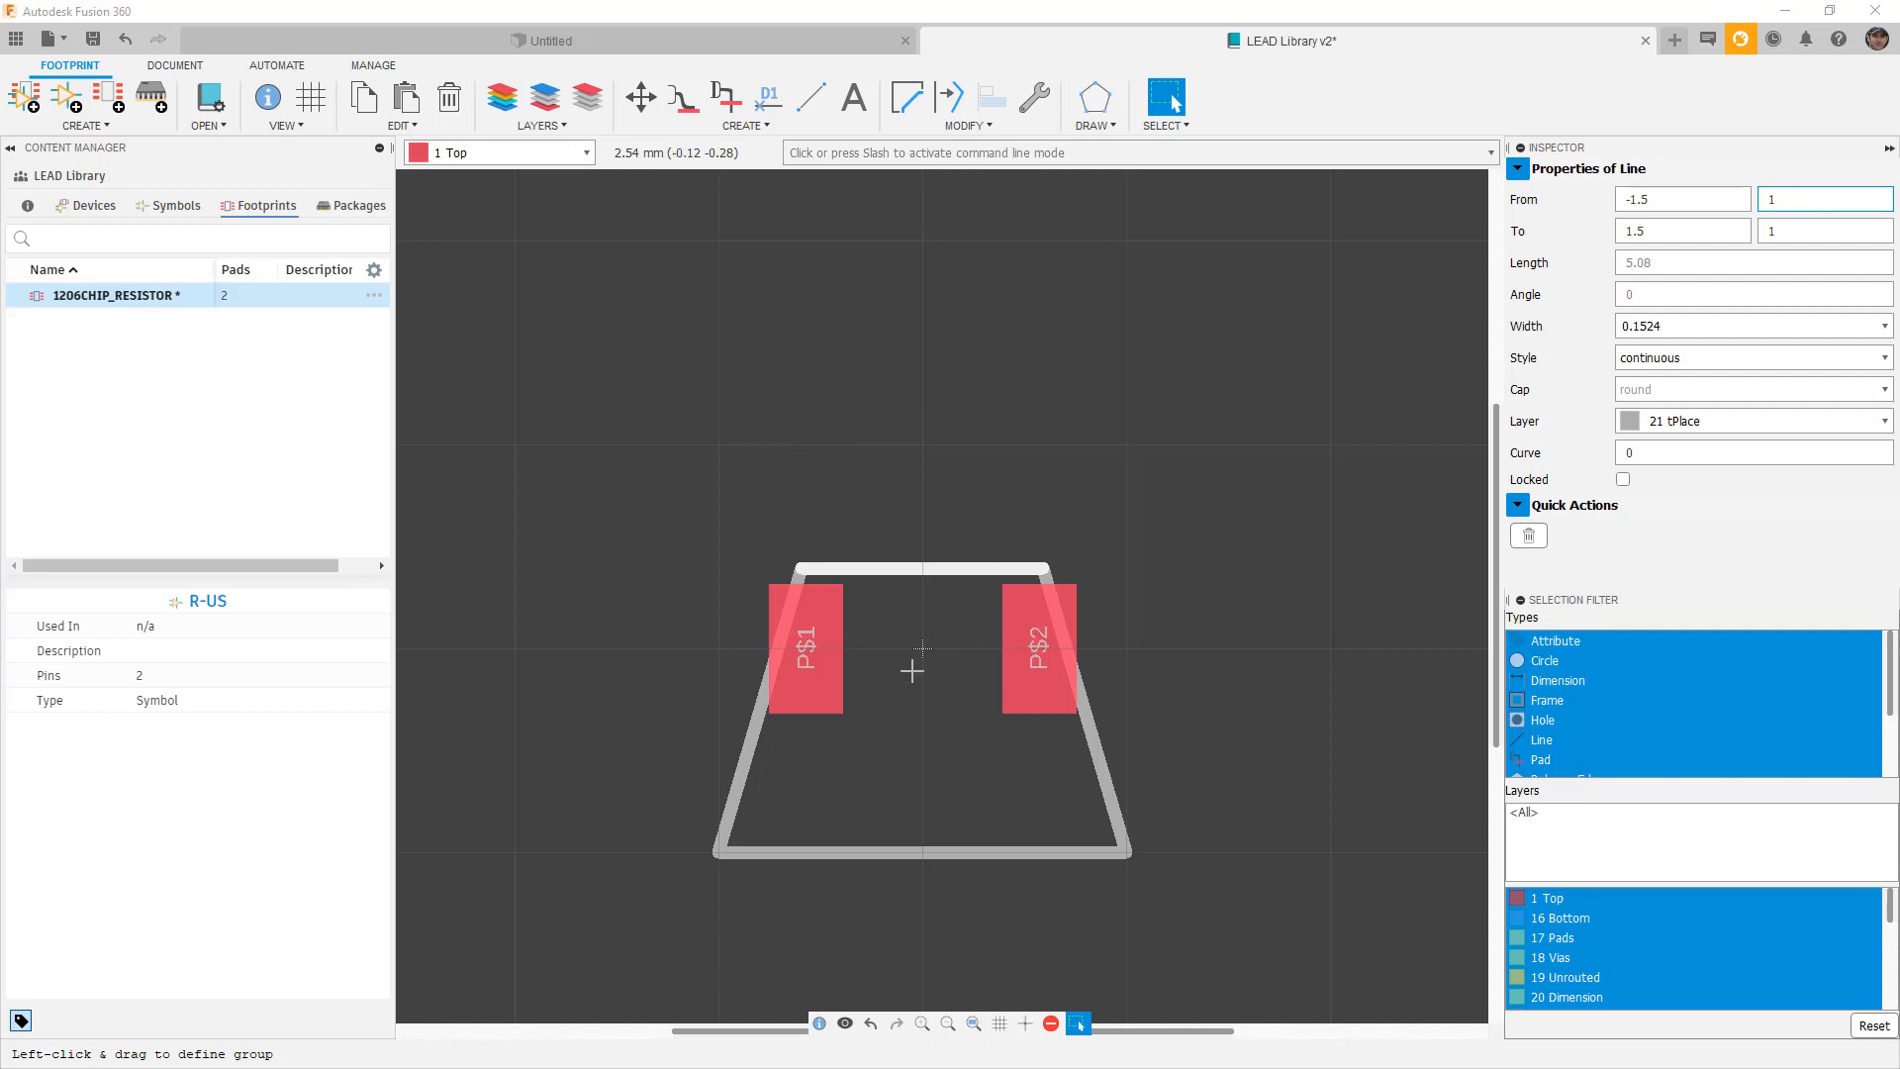
# Delete the left and right side lines of the outline.
pyautogui.click(1096, 745)
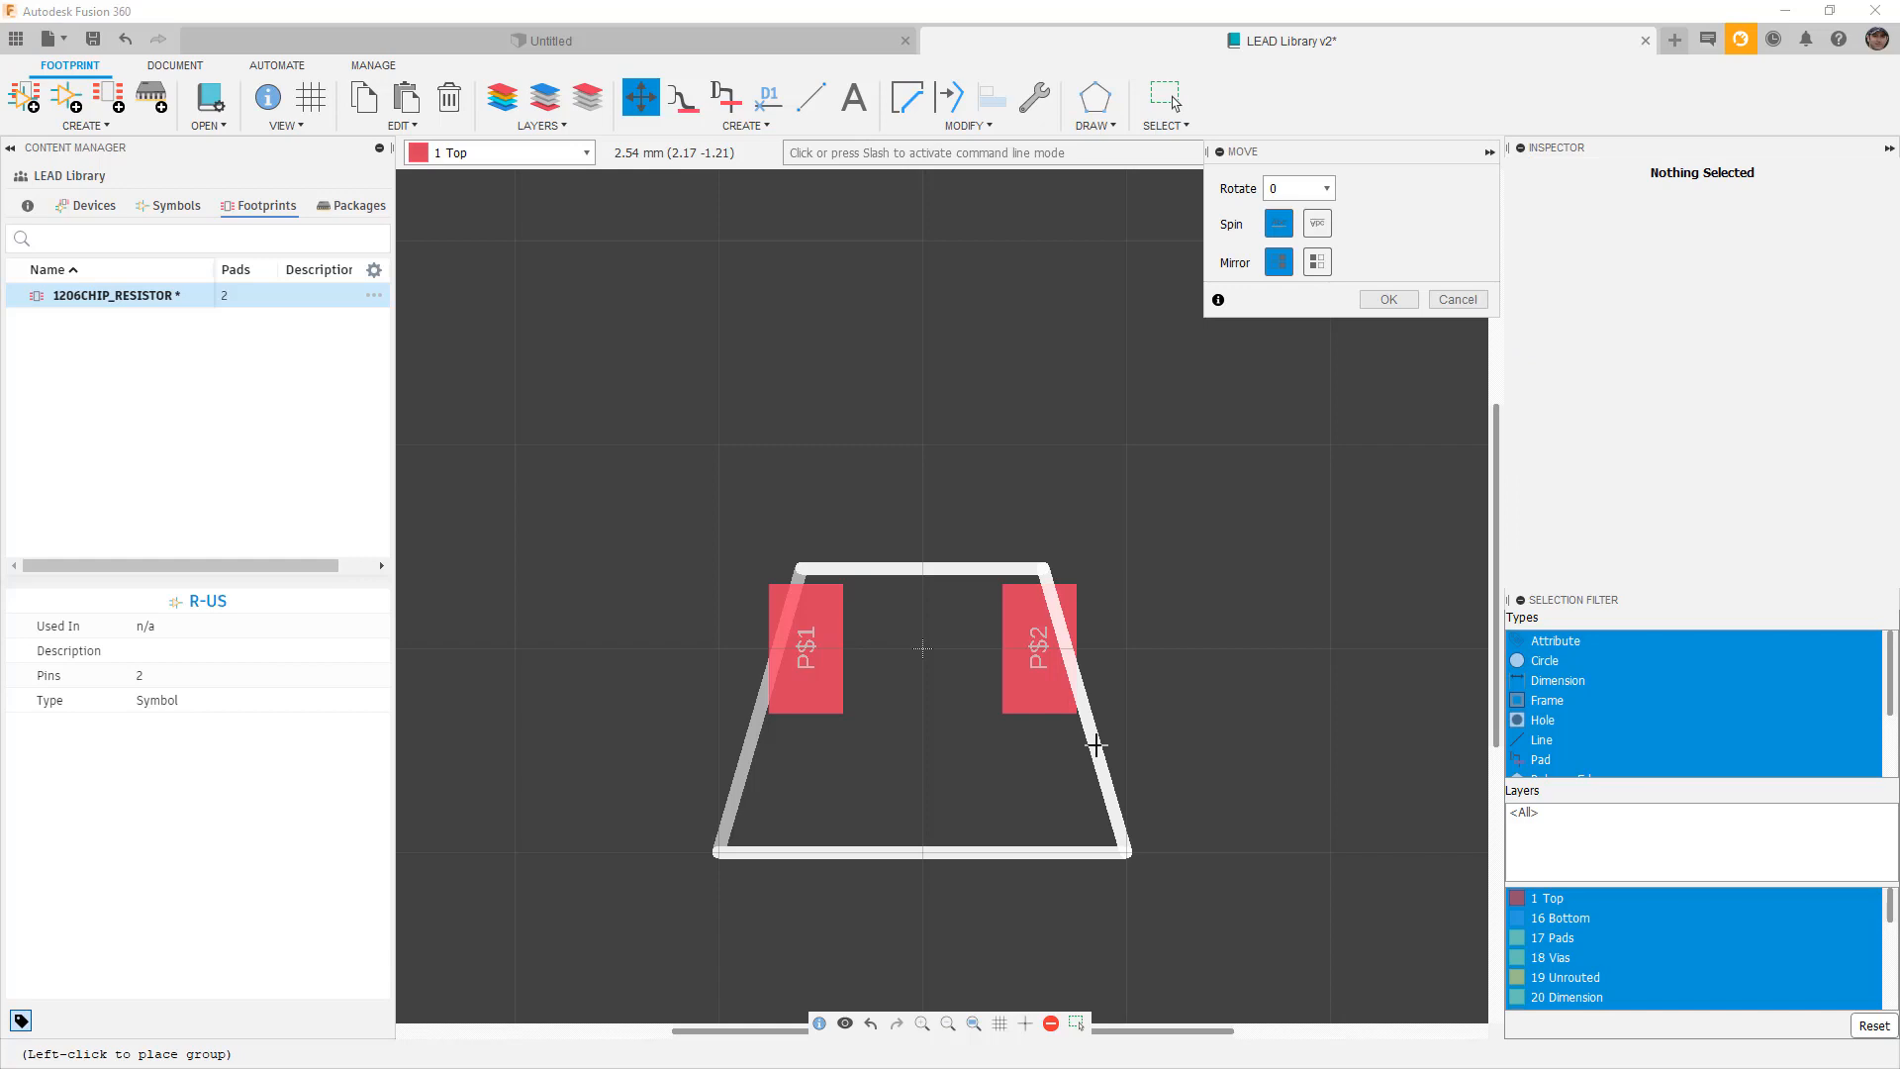
pyautogui.press('Escape')
pyautogui.click(1095, 754)
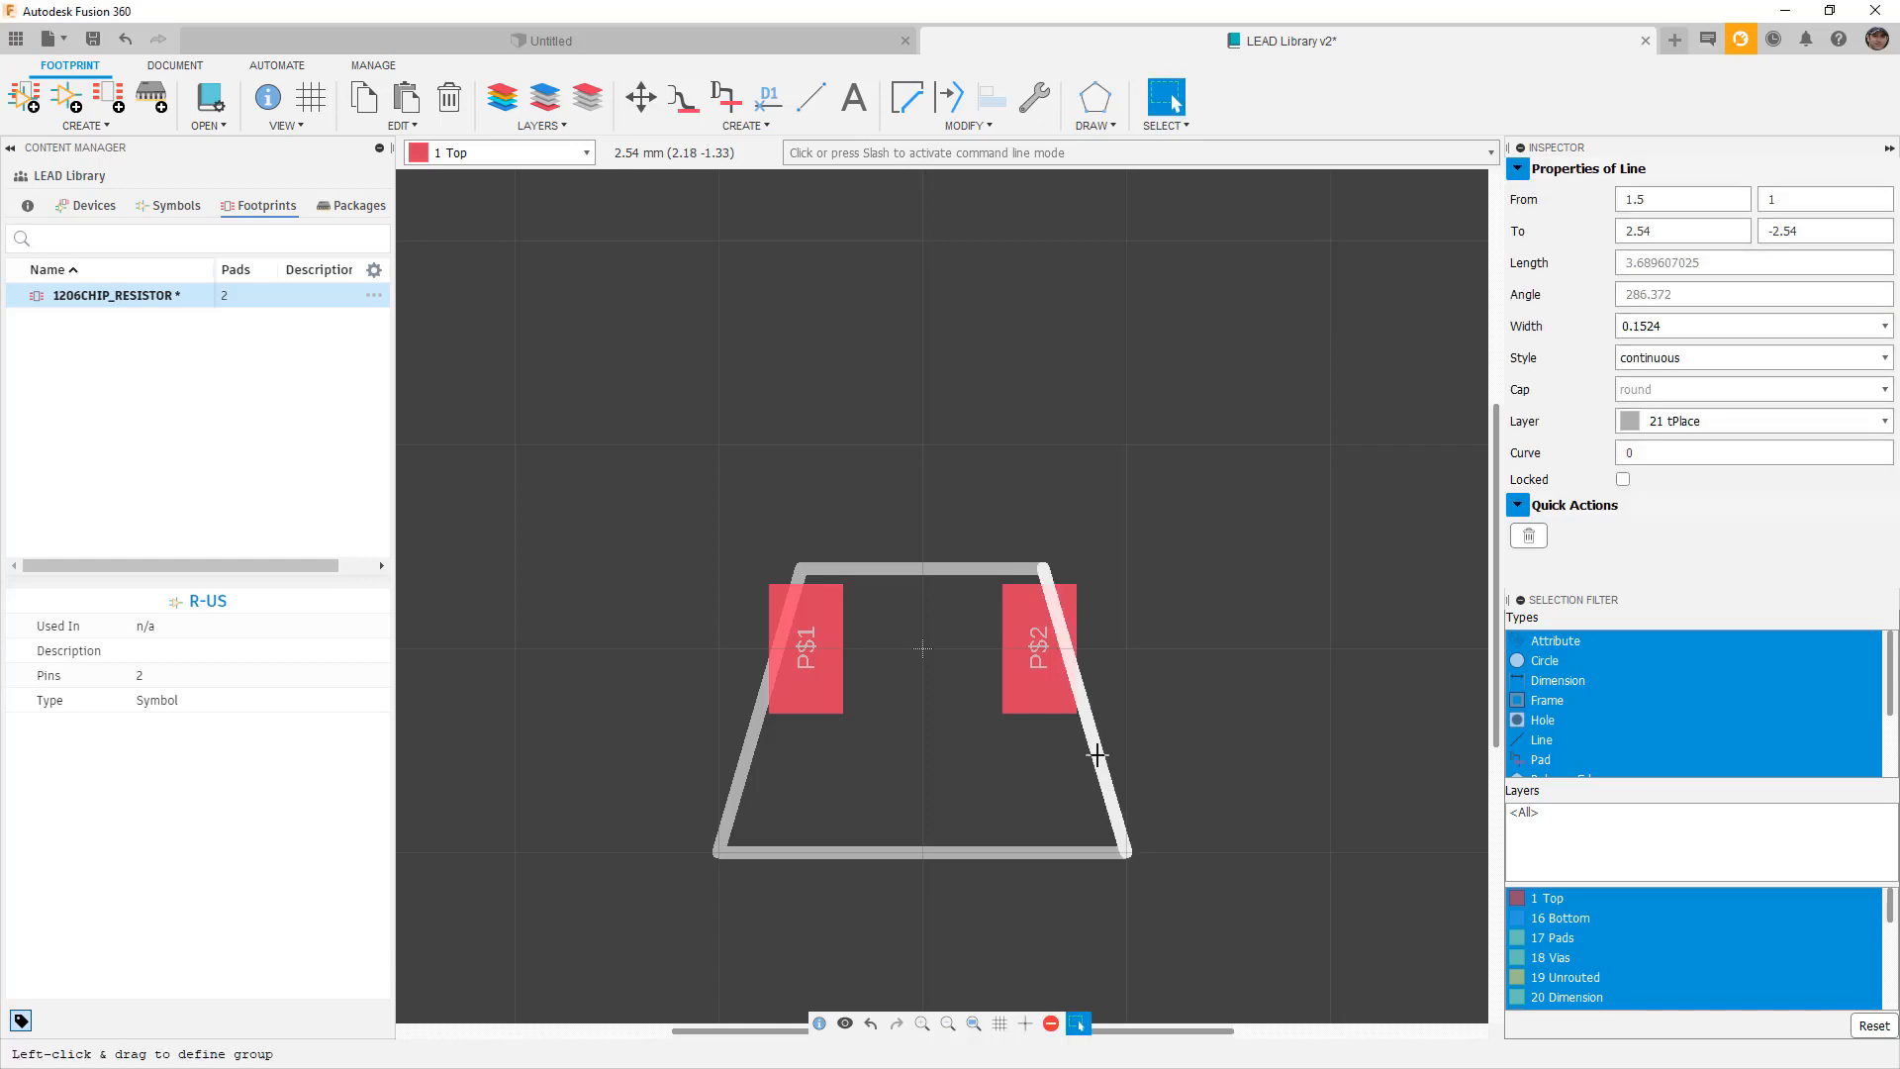
pyautogui.press('Delete')
pyautogui.click(744, 763)
pyautogui.press('Delete')
# Make the bottom line run from (1.5, -1) to (-1.5, -1).
pyautogui.click(920, 851)
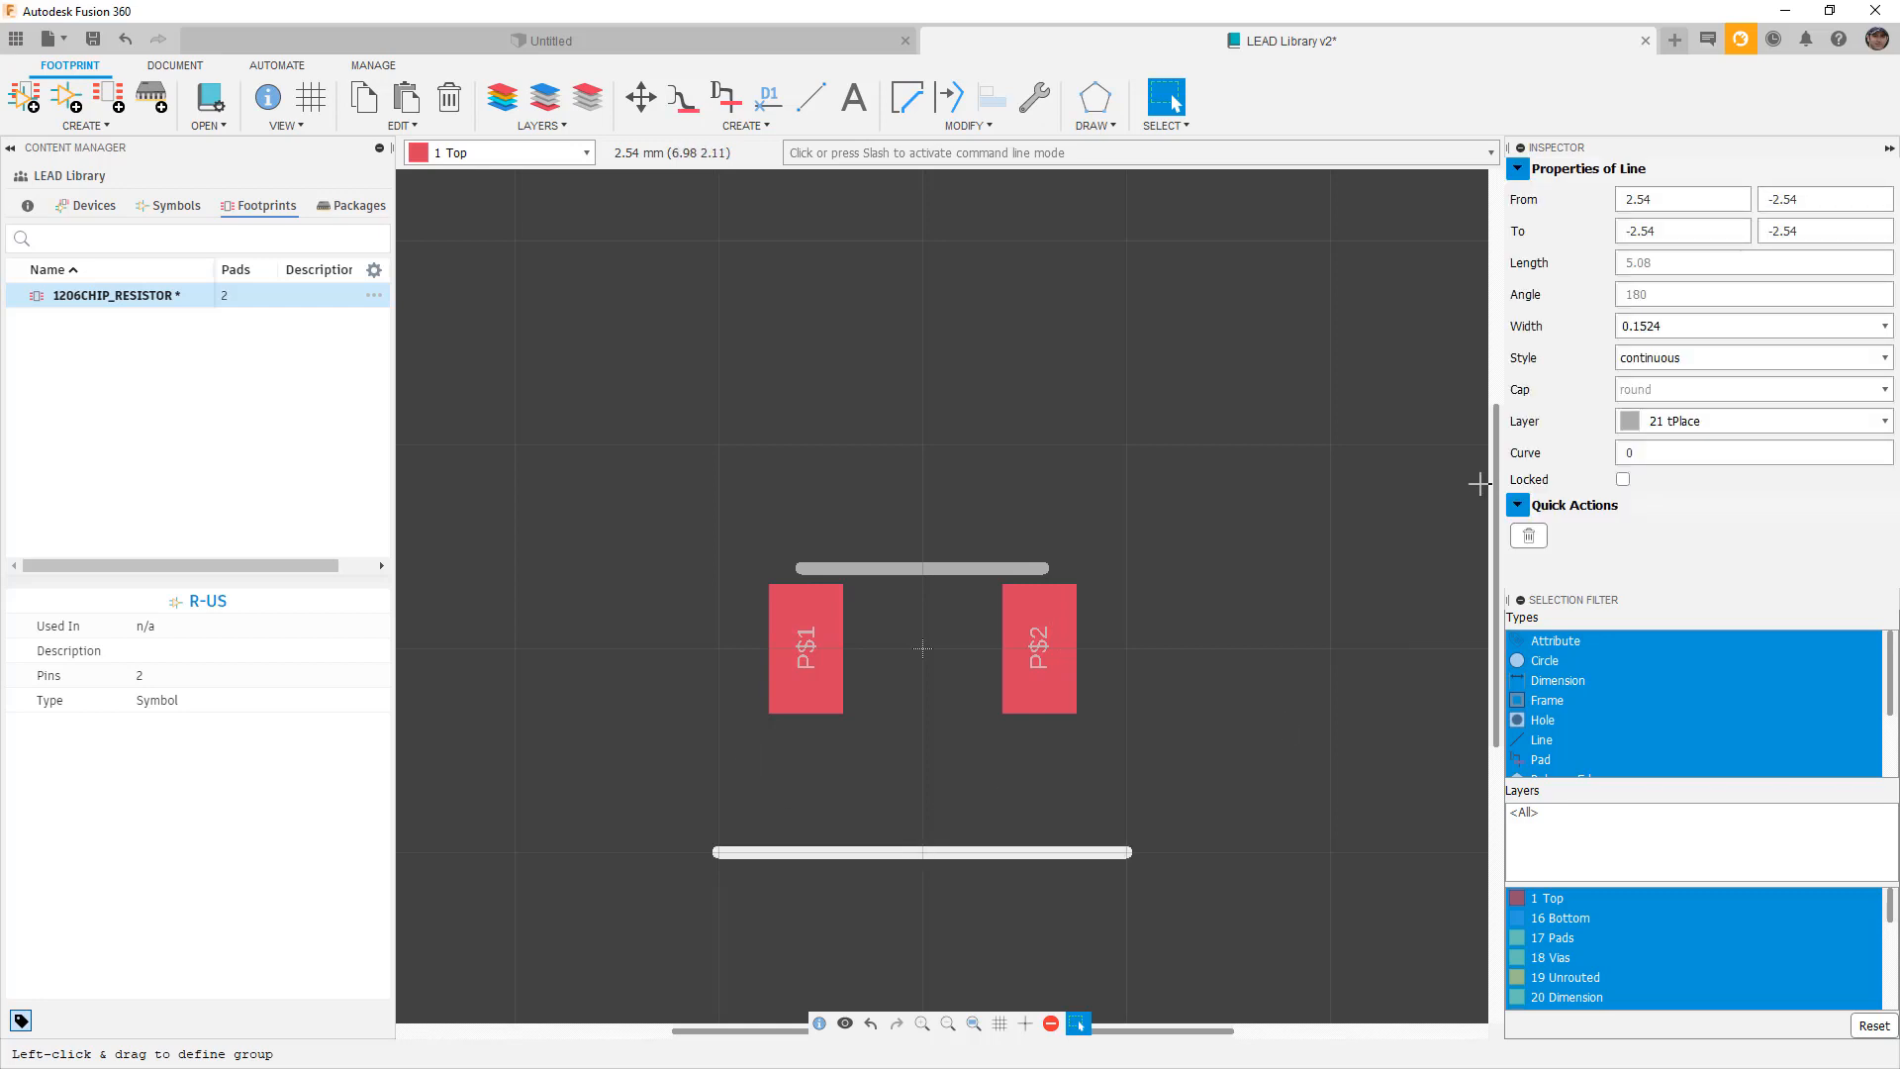
pyautogui.moveTo(1663, 199); pyautogui.dragTo(1606, 199)
pyautogui.write('1.5')
pyautogui.press('Tab')
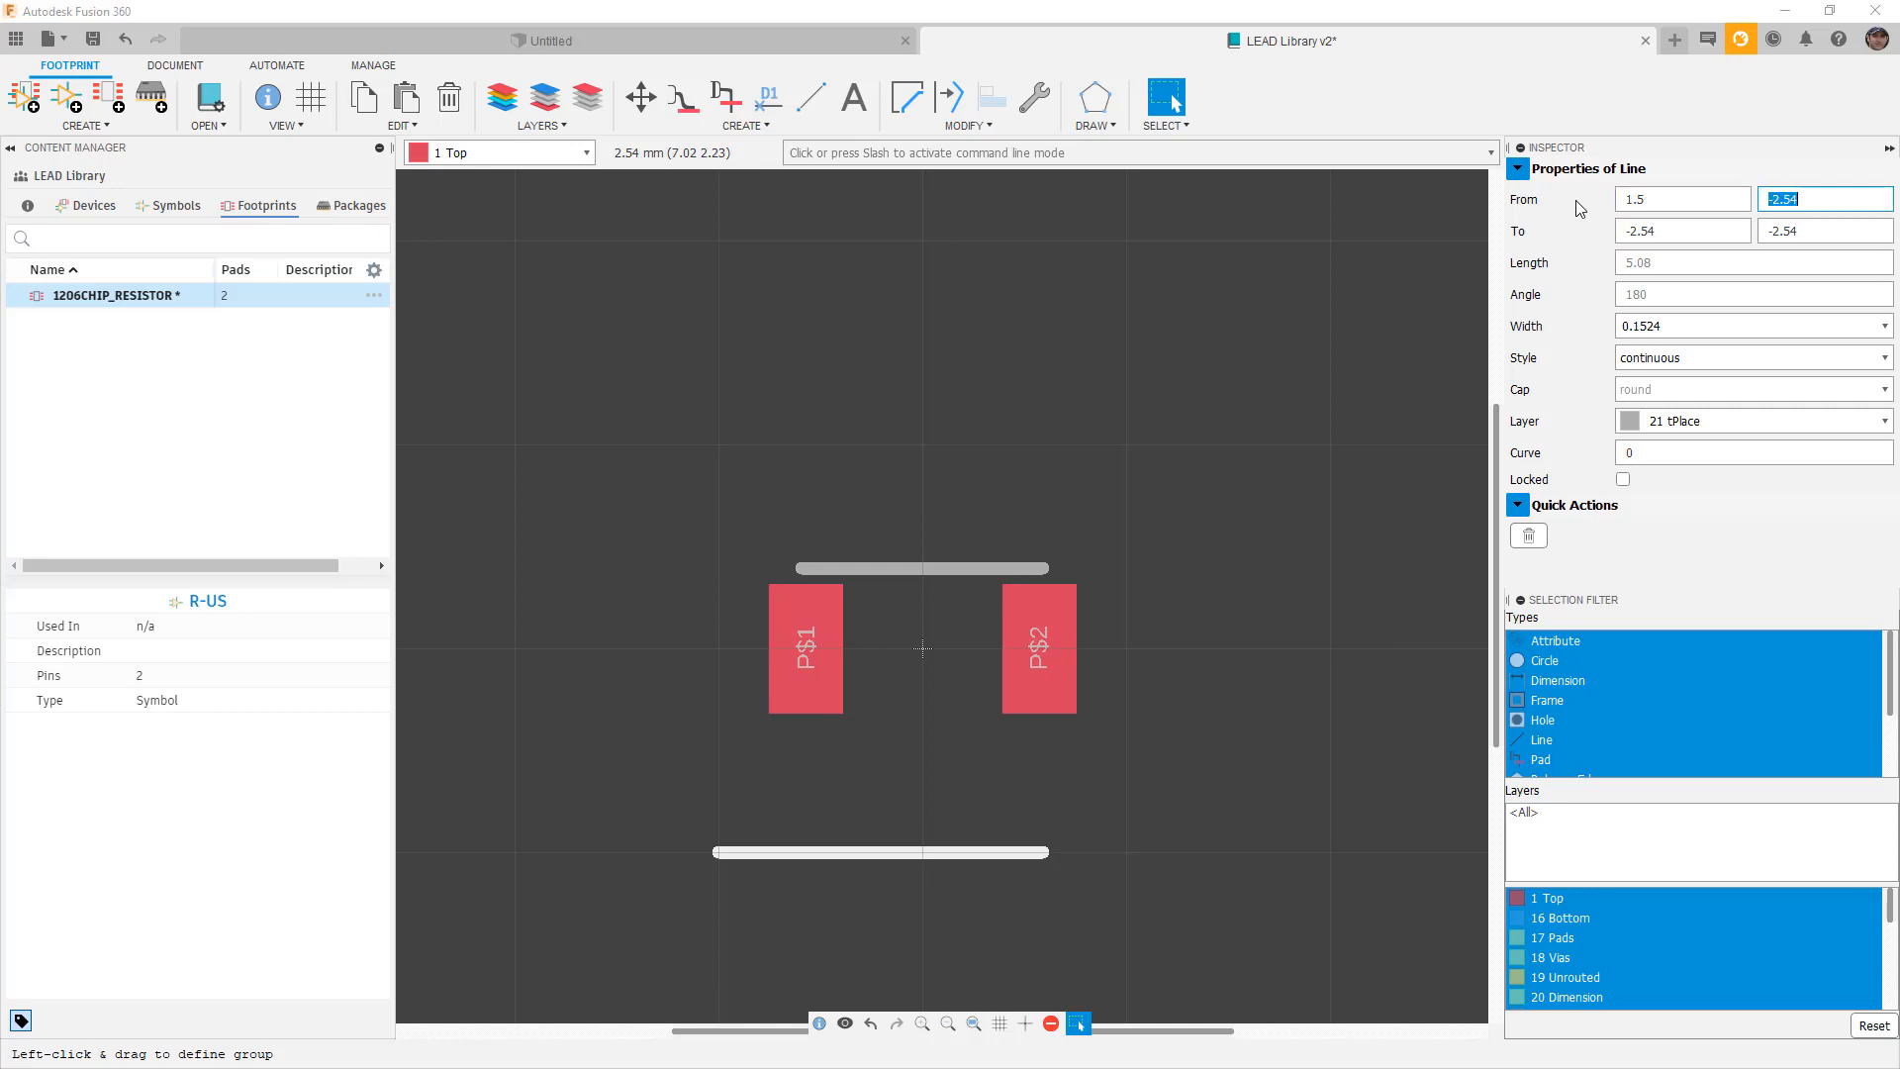
pyautogui.write('-1')
pyautogui.press('Tab')
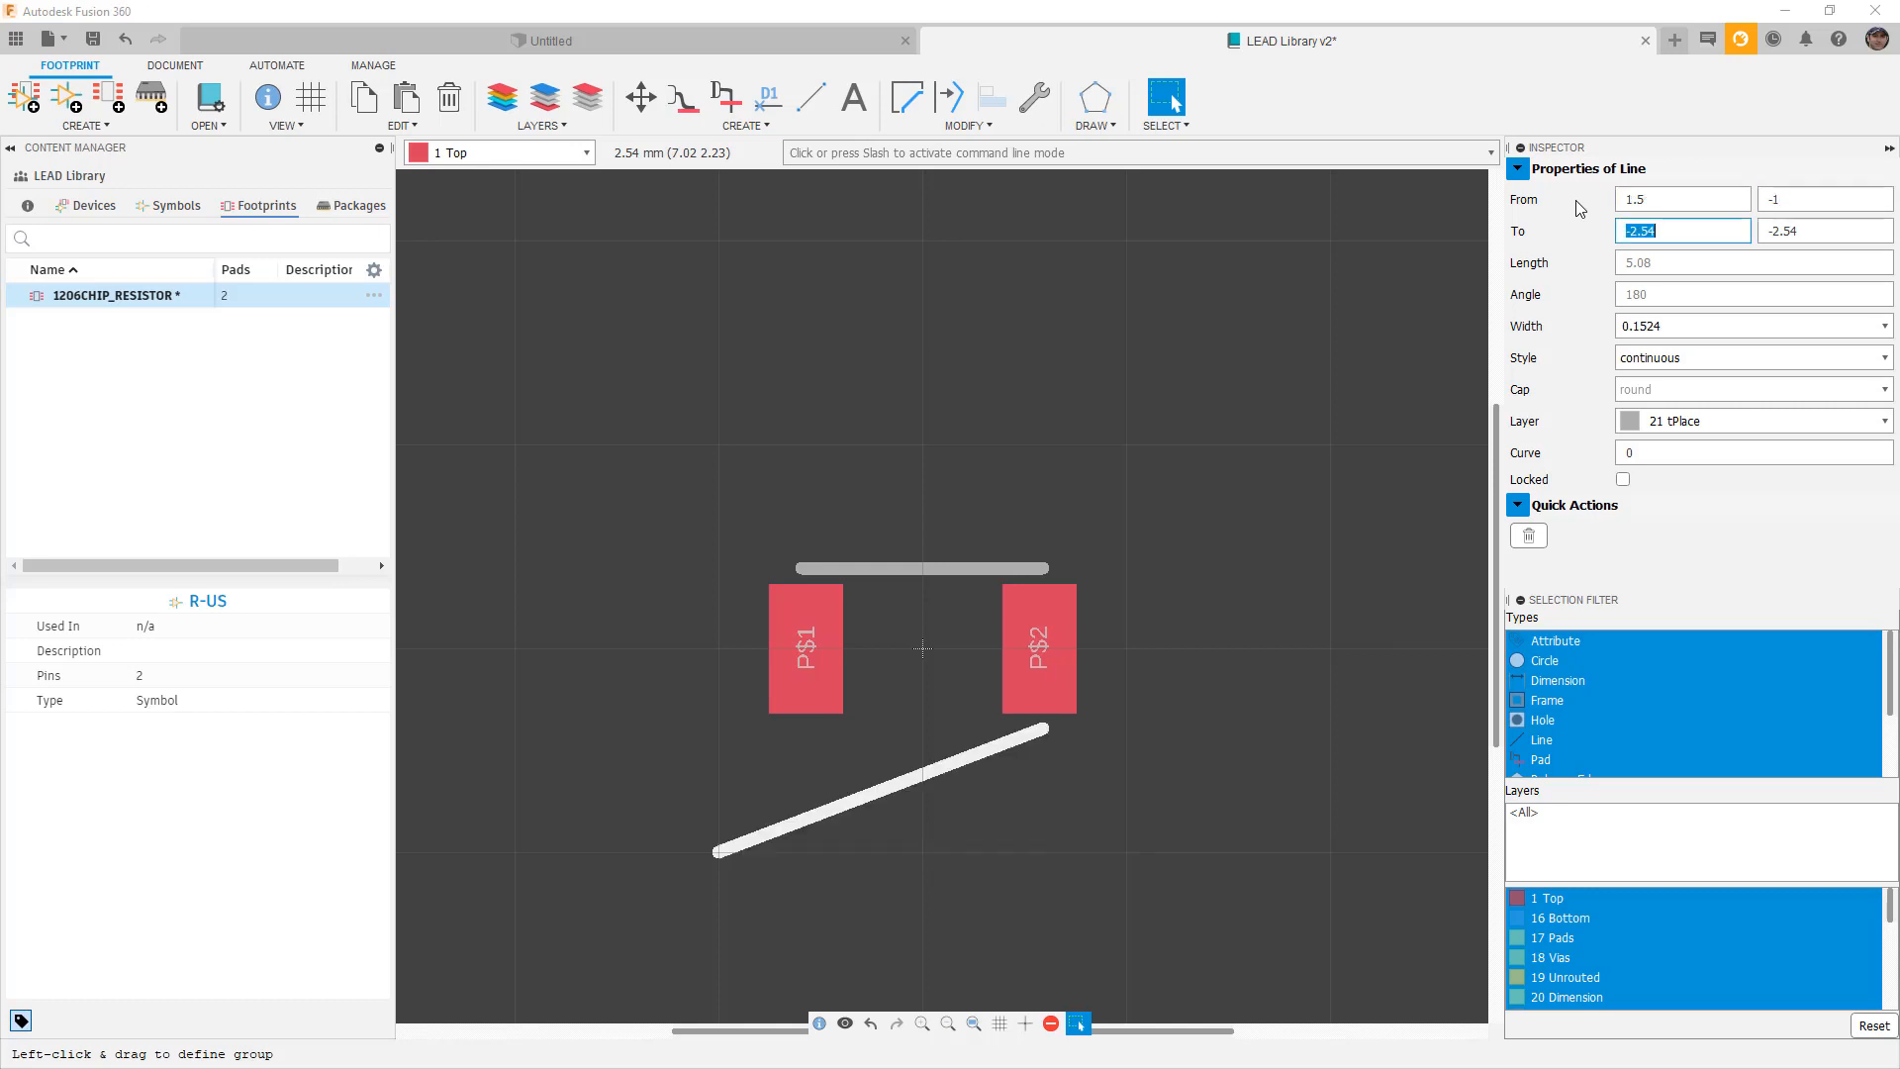
pyautogui.write('-1.5')
pyautogui.press('Tab')
pyautogui.write('-1')
pyautogui.press('Tab')
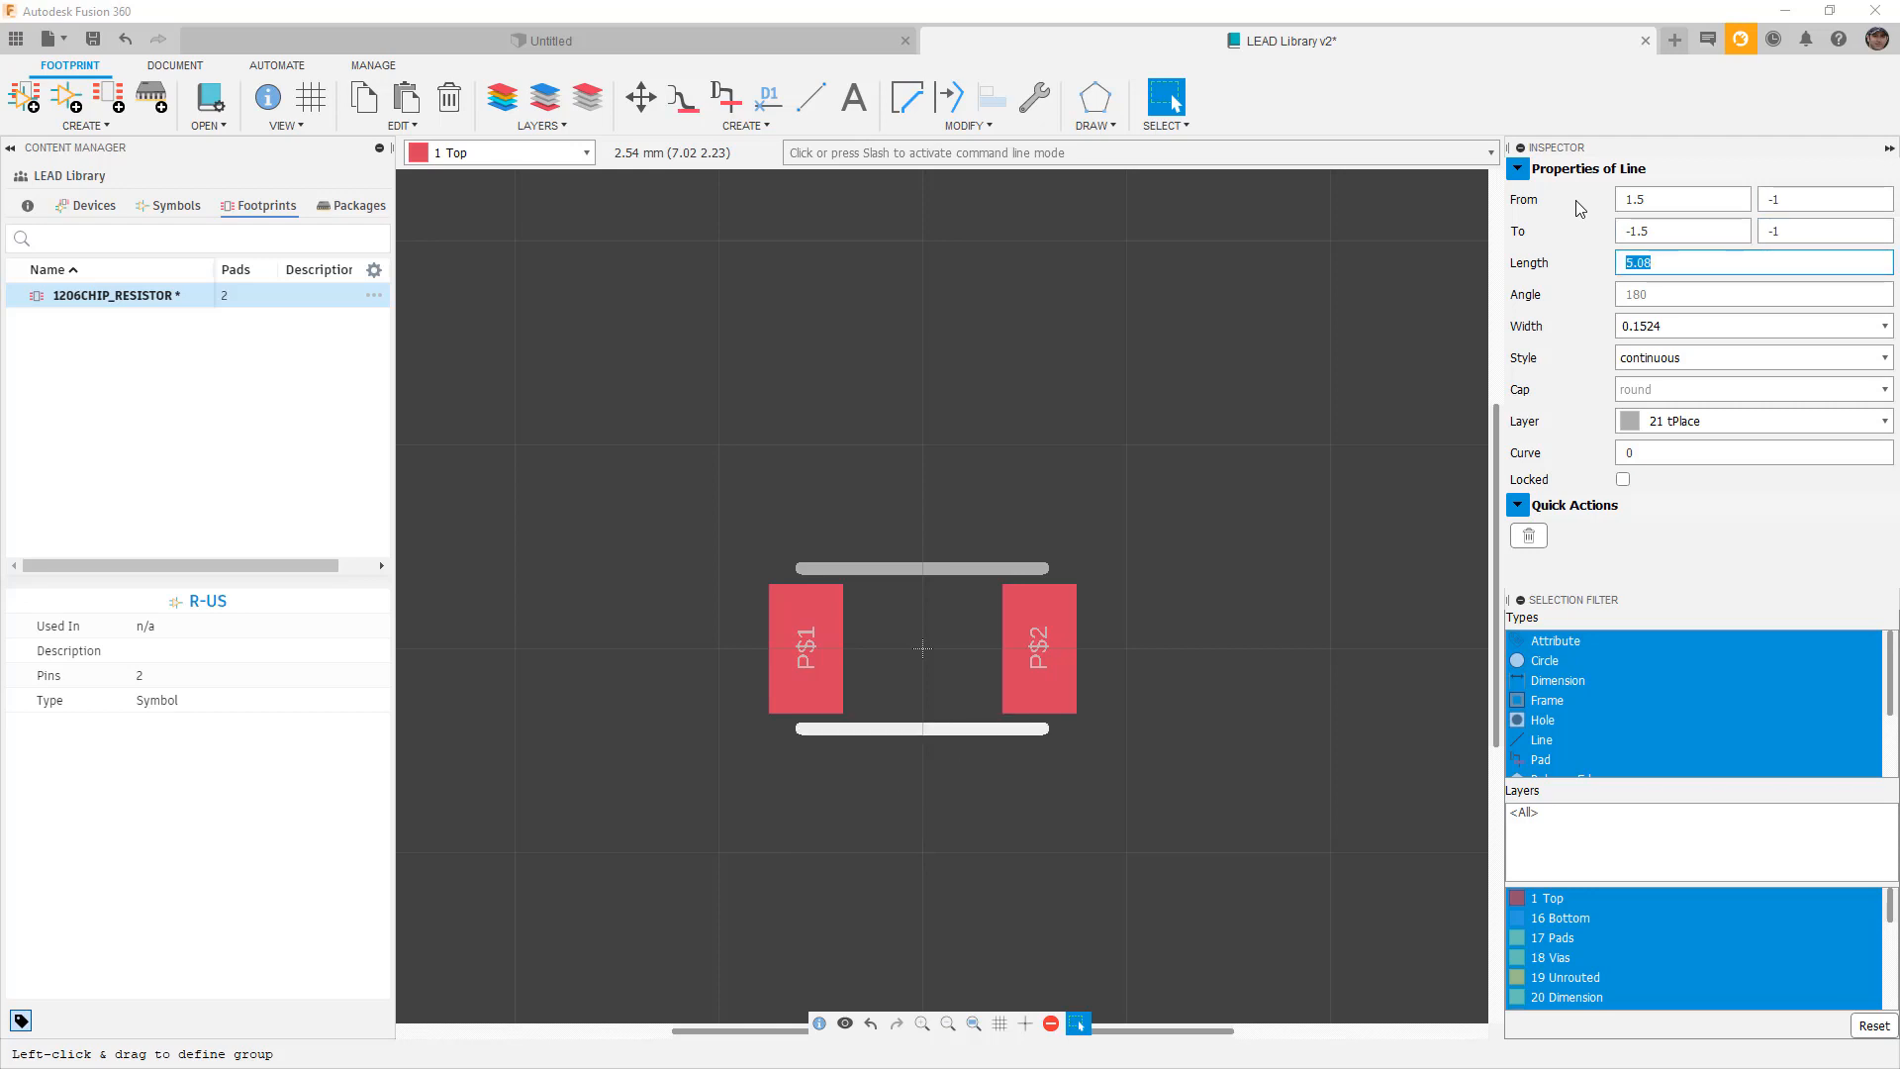
pyautogui.click(1383, 483)
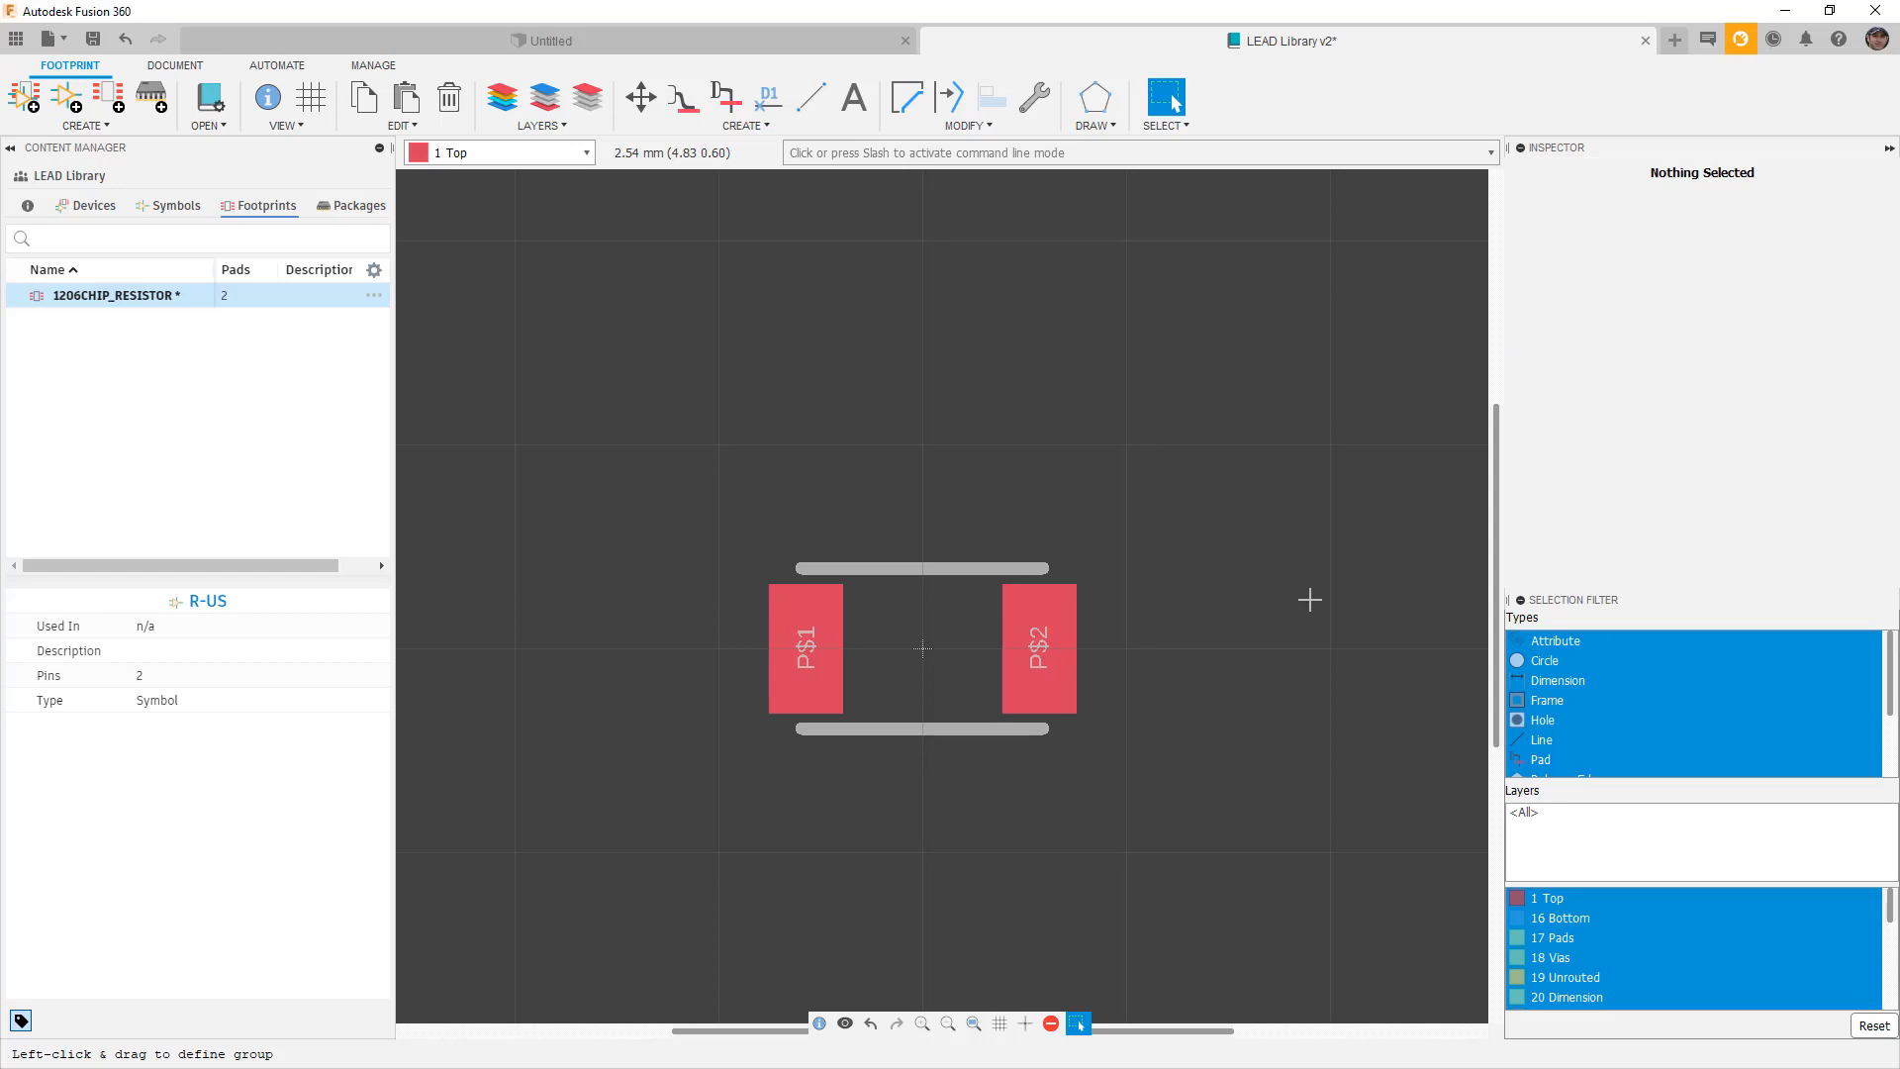
pyautogui.click(781, 109)
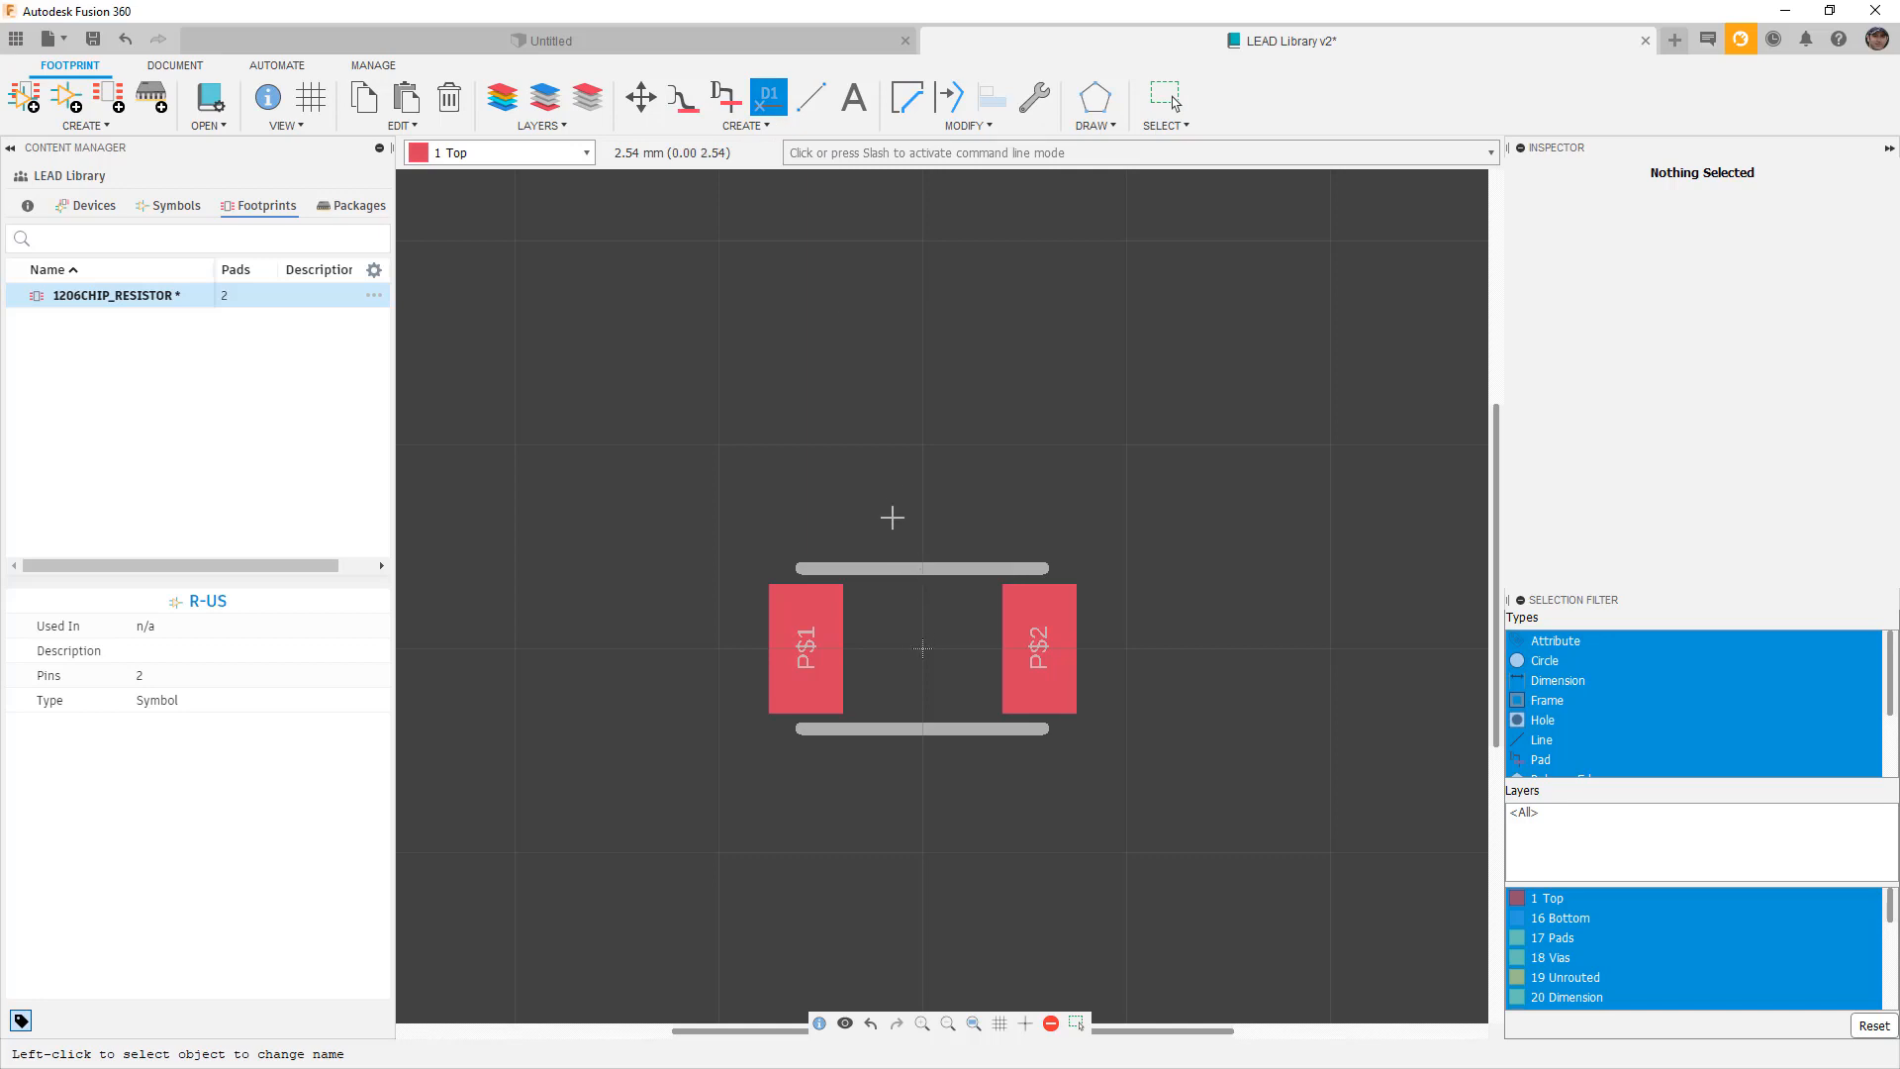
pyautogui.click(810, 650)
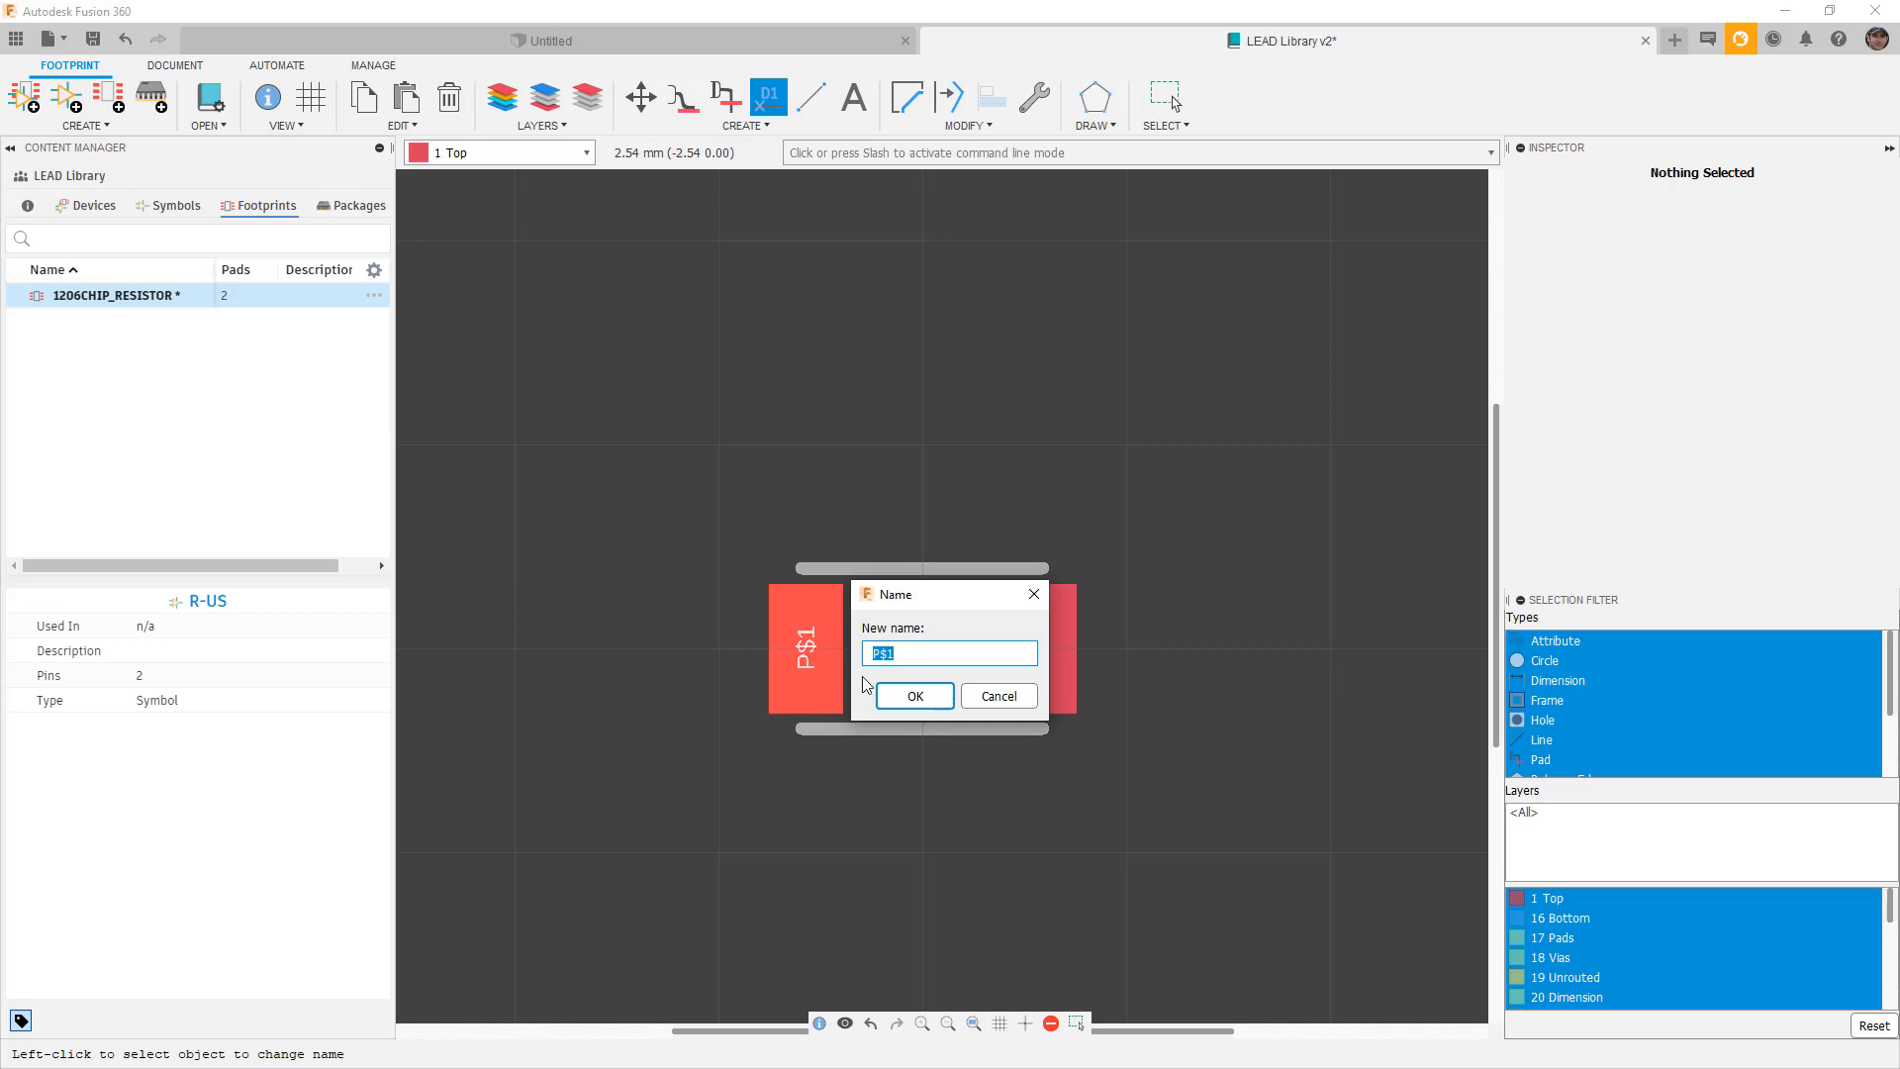
pyautogui.click(1001, 696)
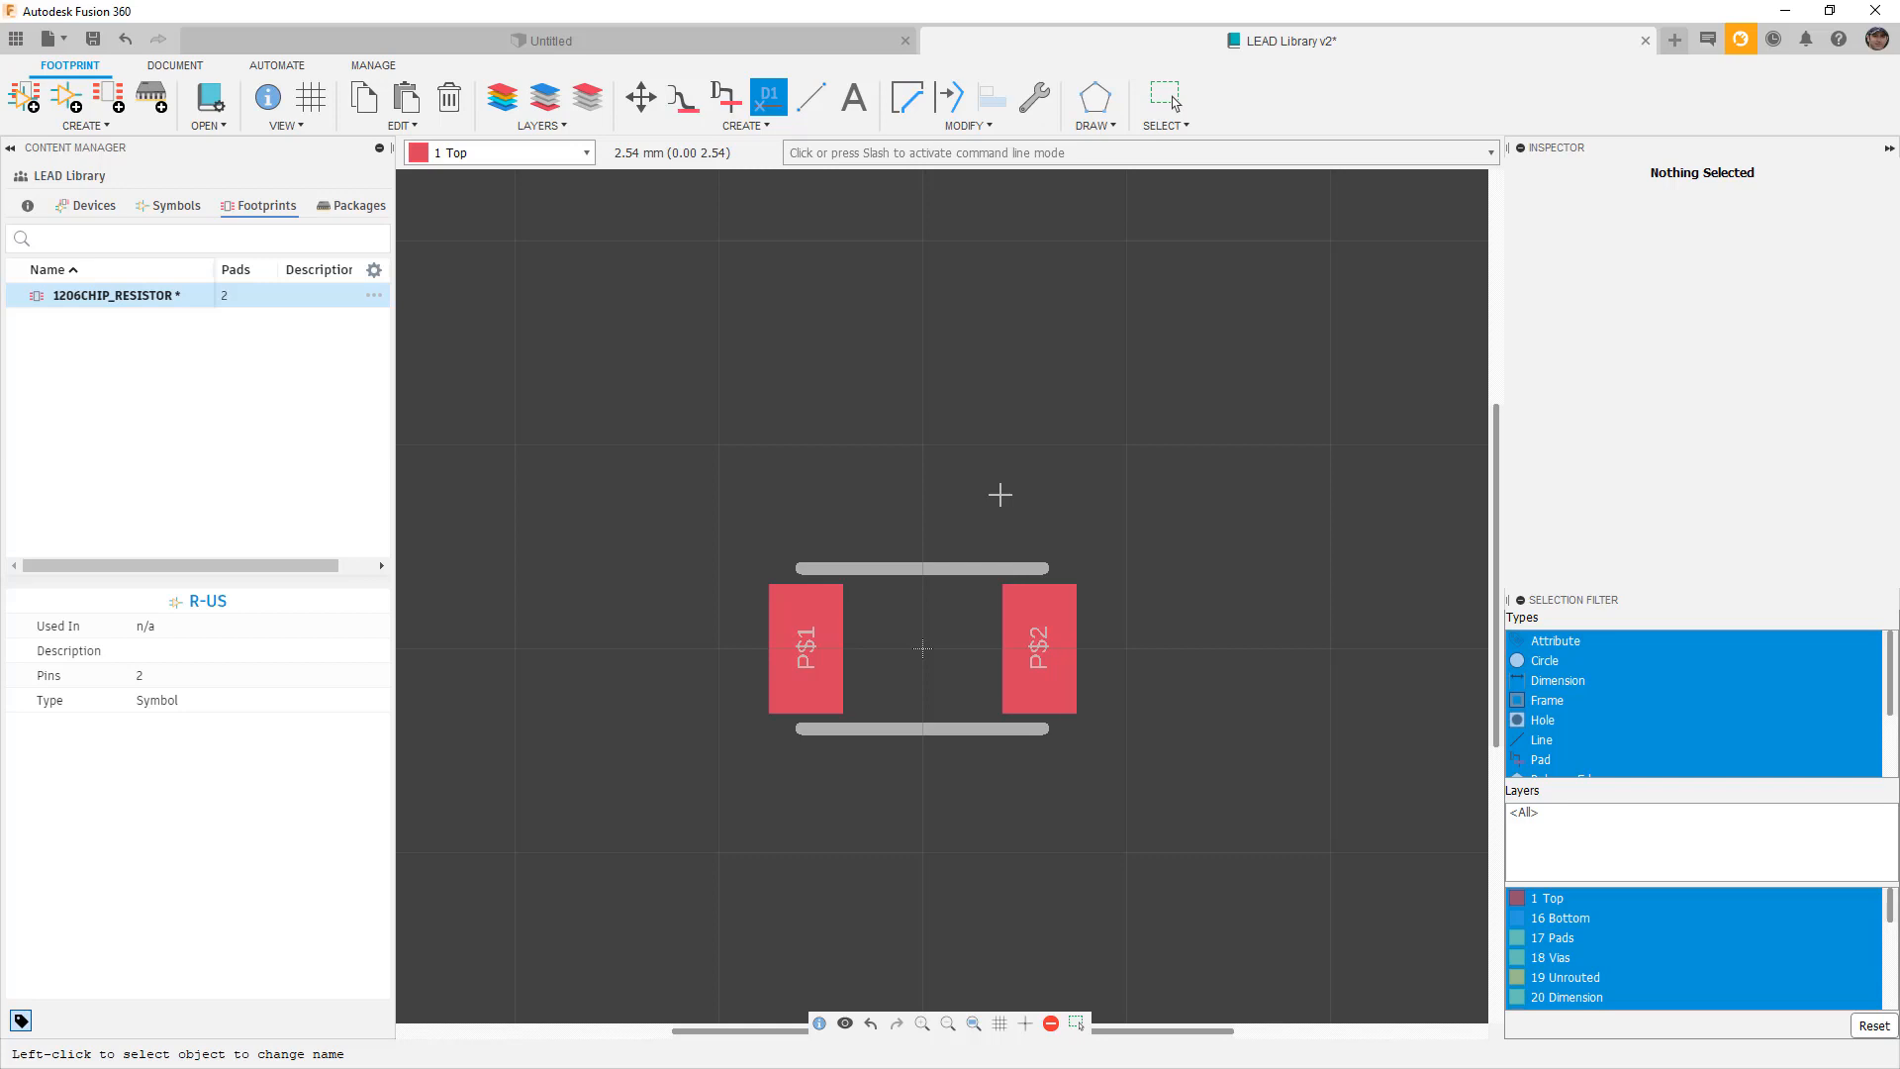
# Add the text 'CustomR' above the pads.
pyautogui.click(854, 98)
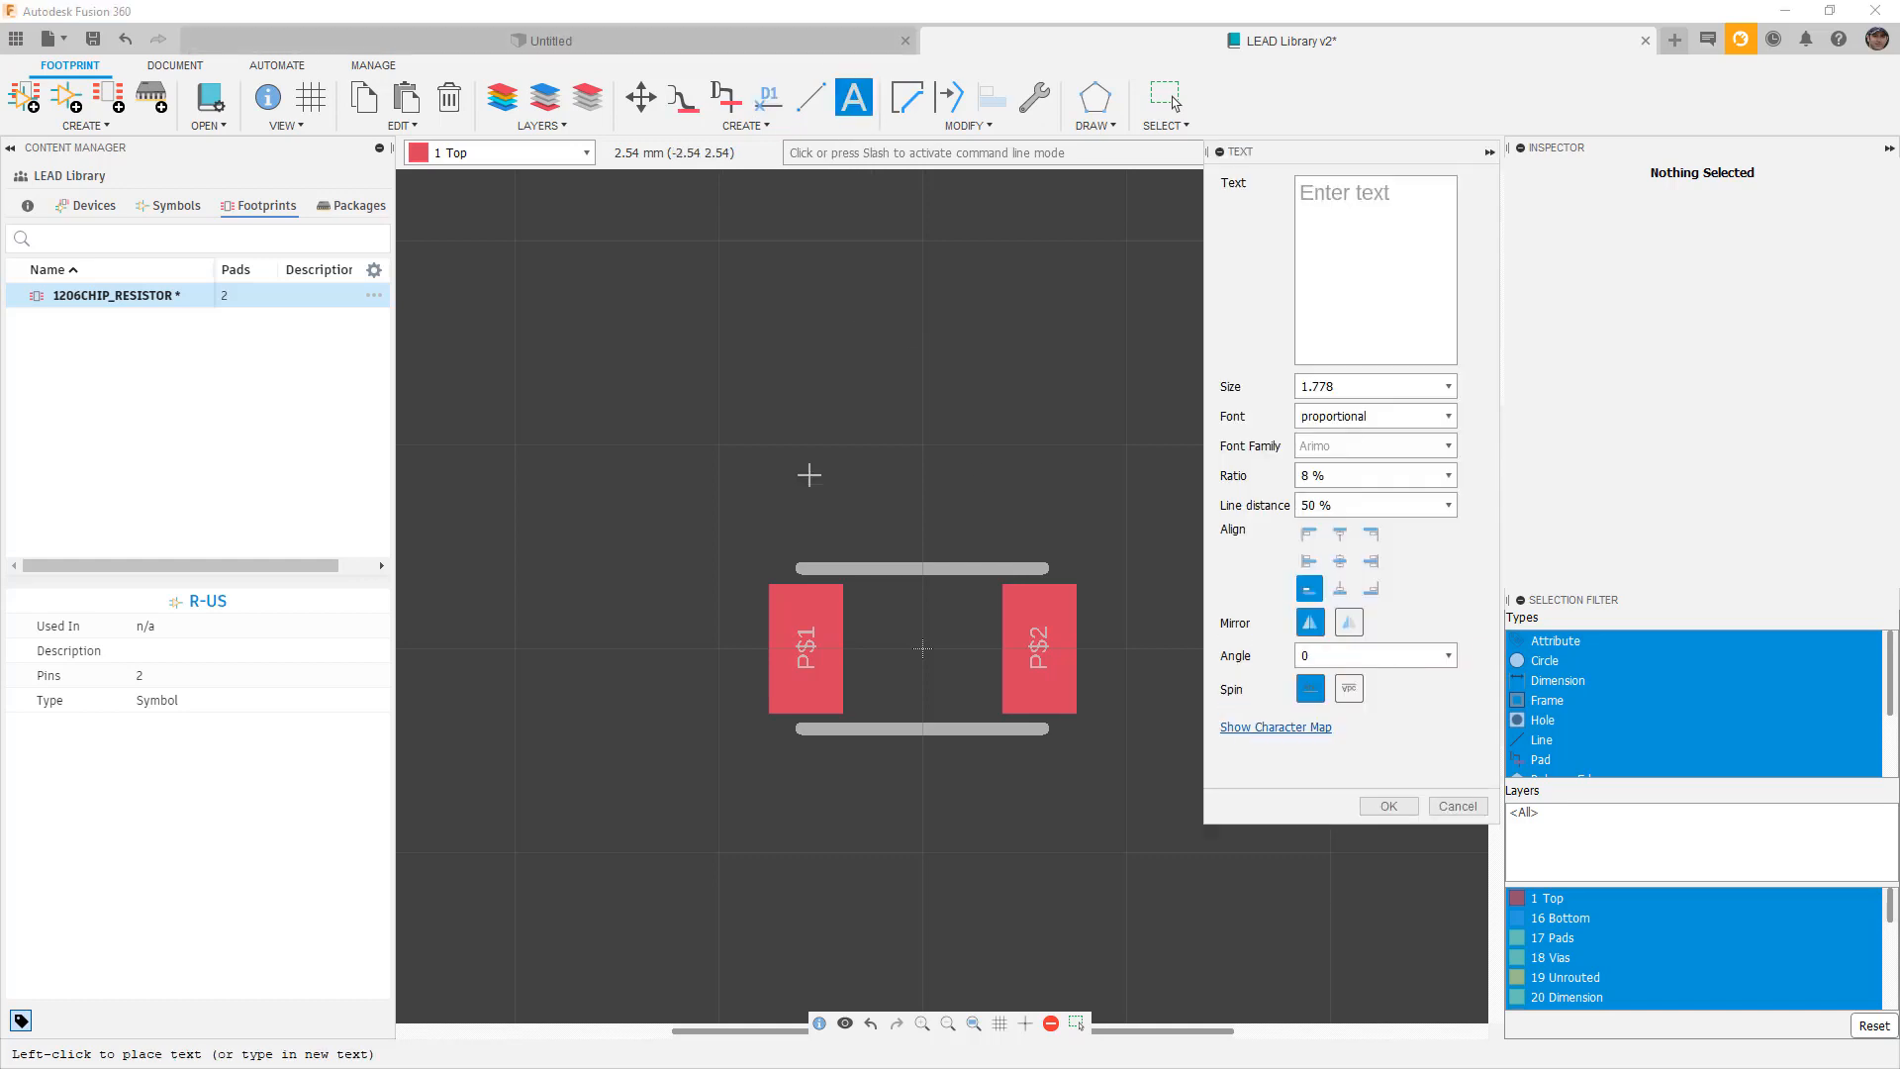
pyautogui.click(1384, 199)
pyautogui.write('CustomR')
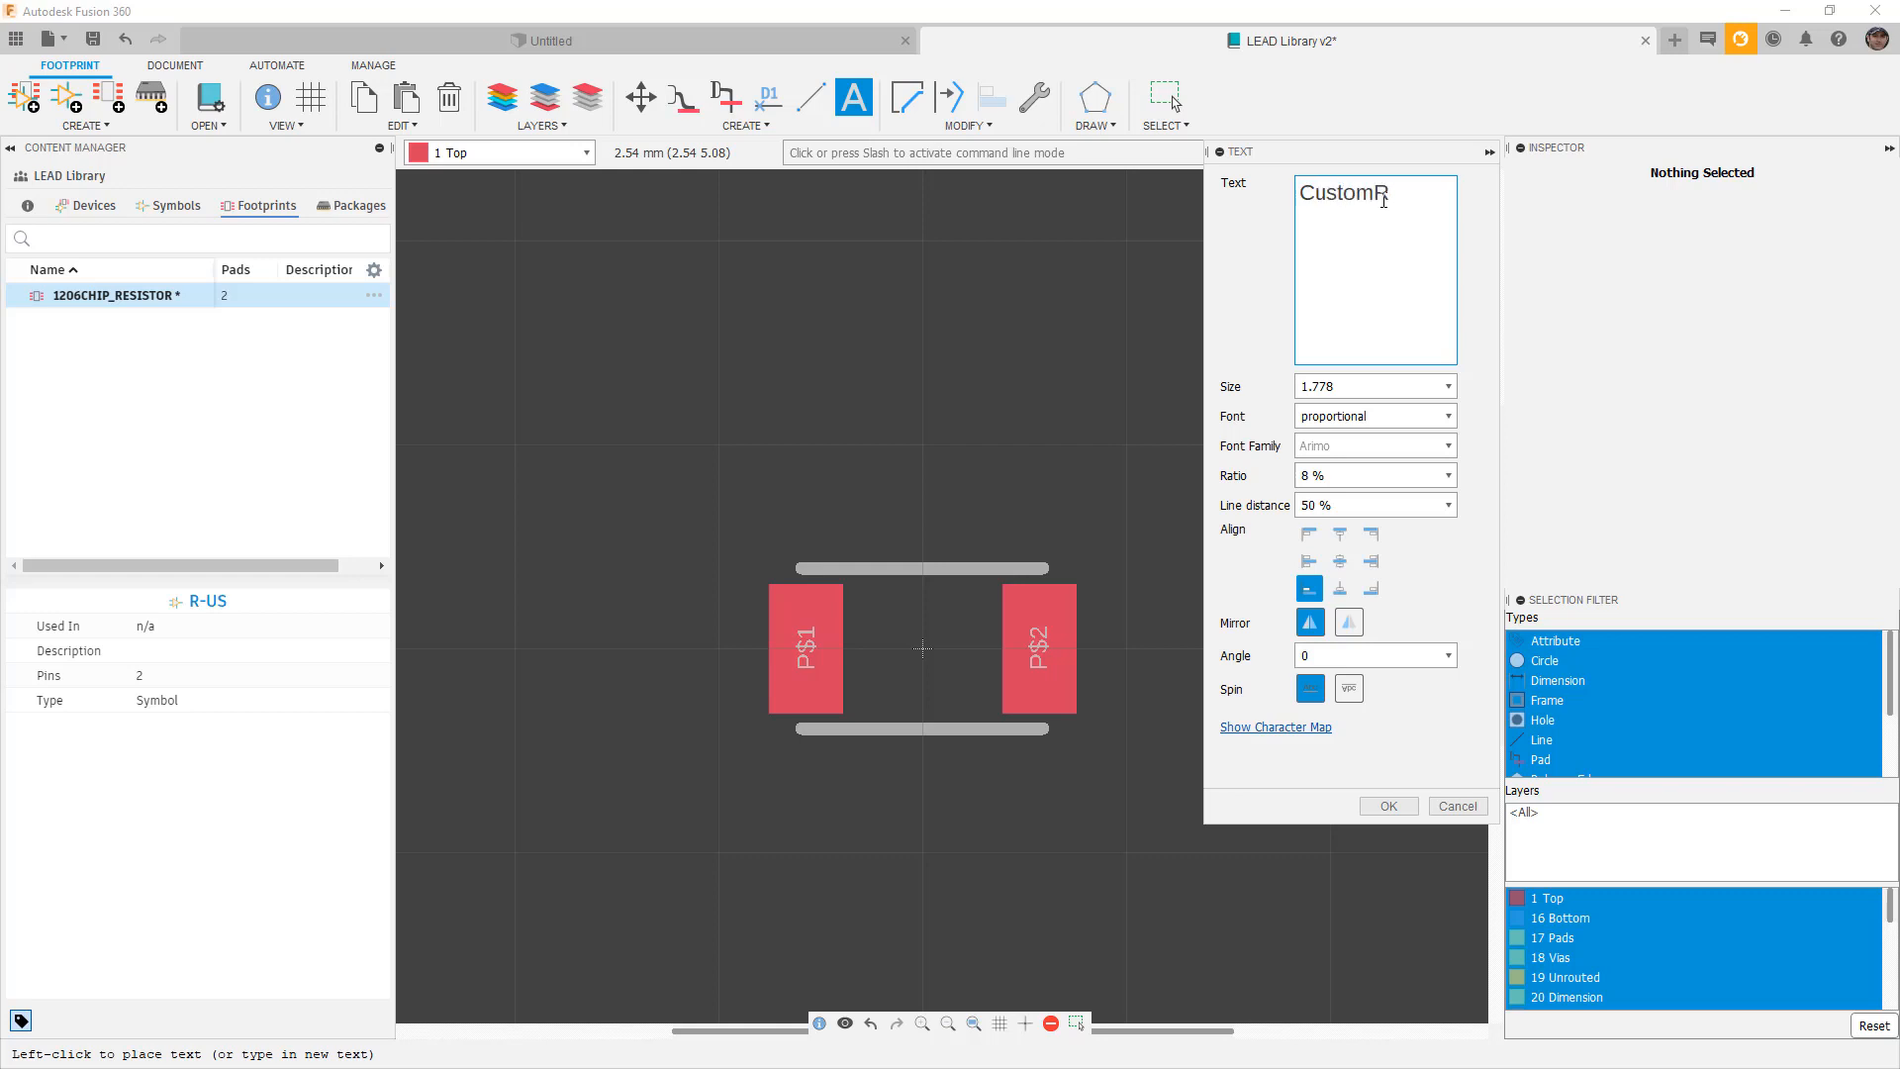
pyautogui.click(598, 468)
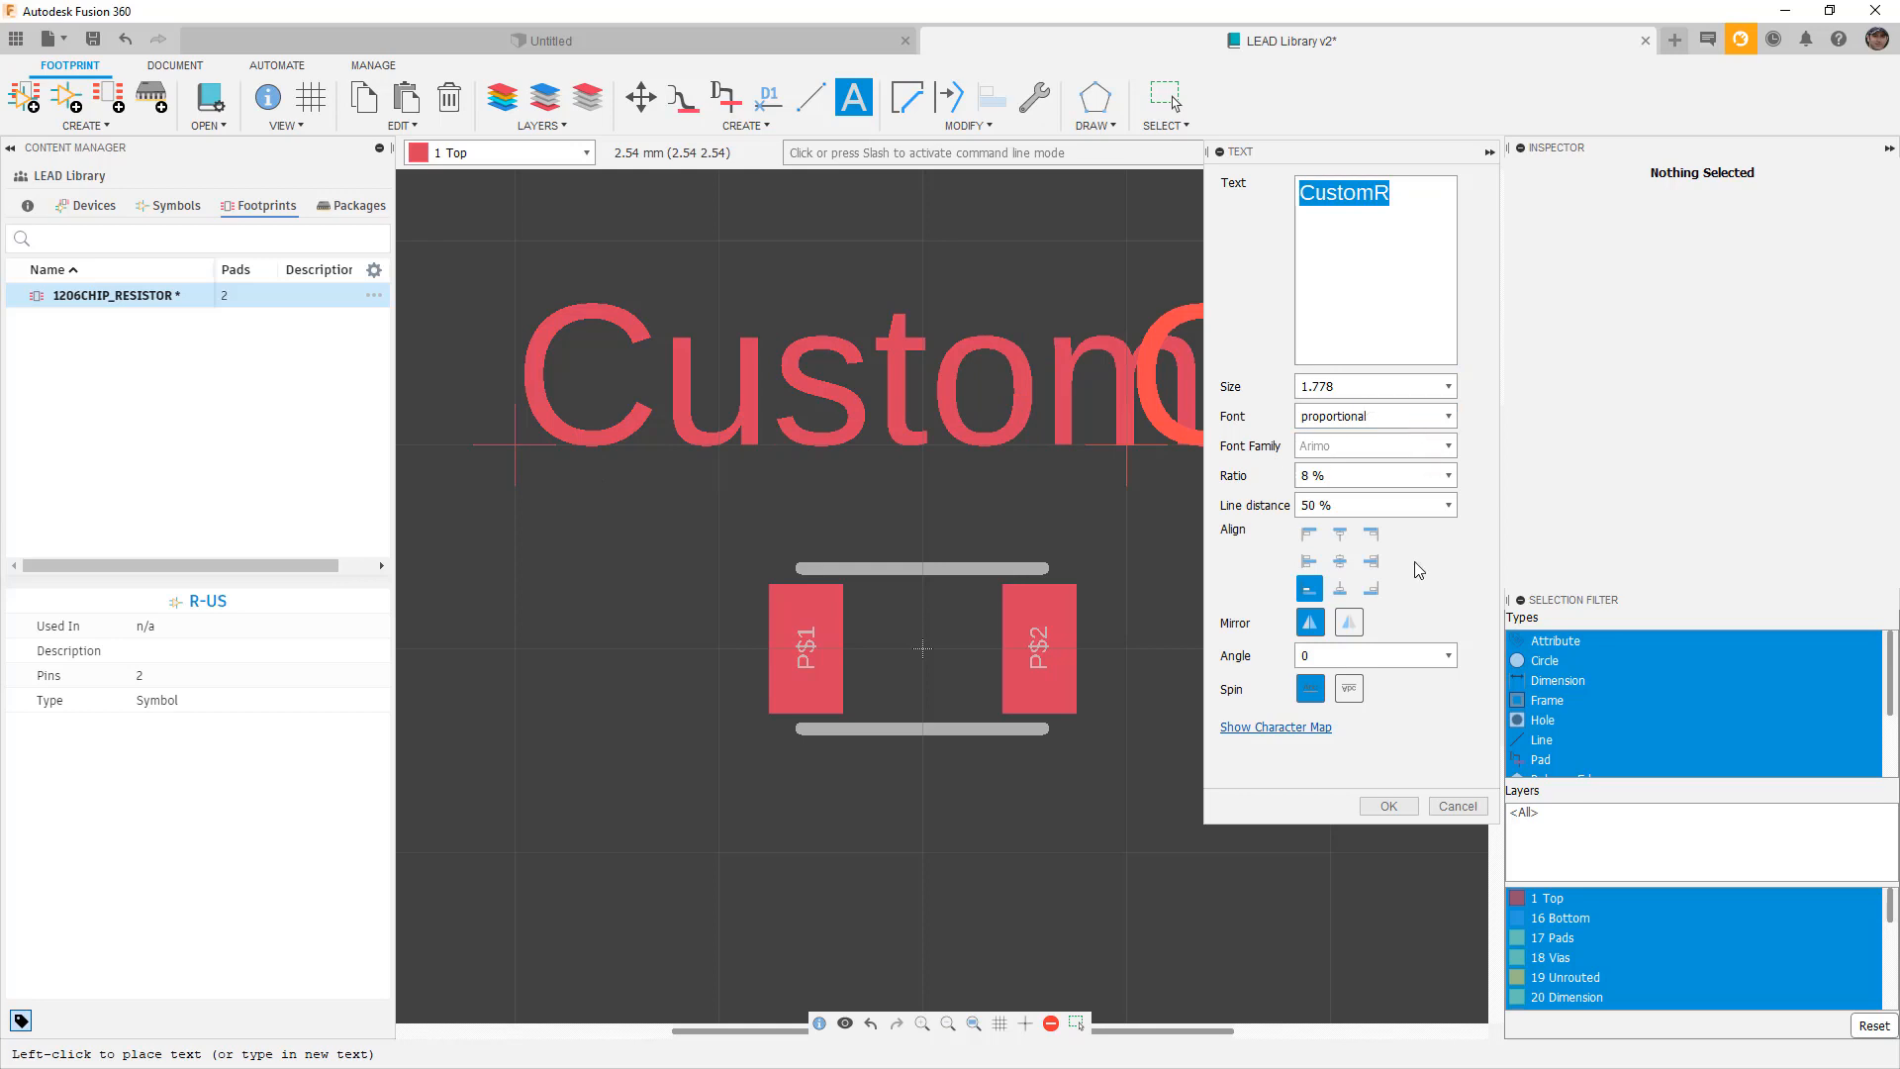
pyautogui.click(1388, 806)
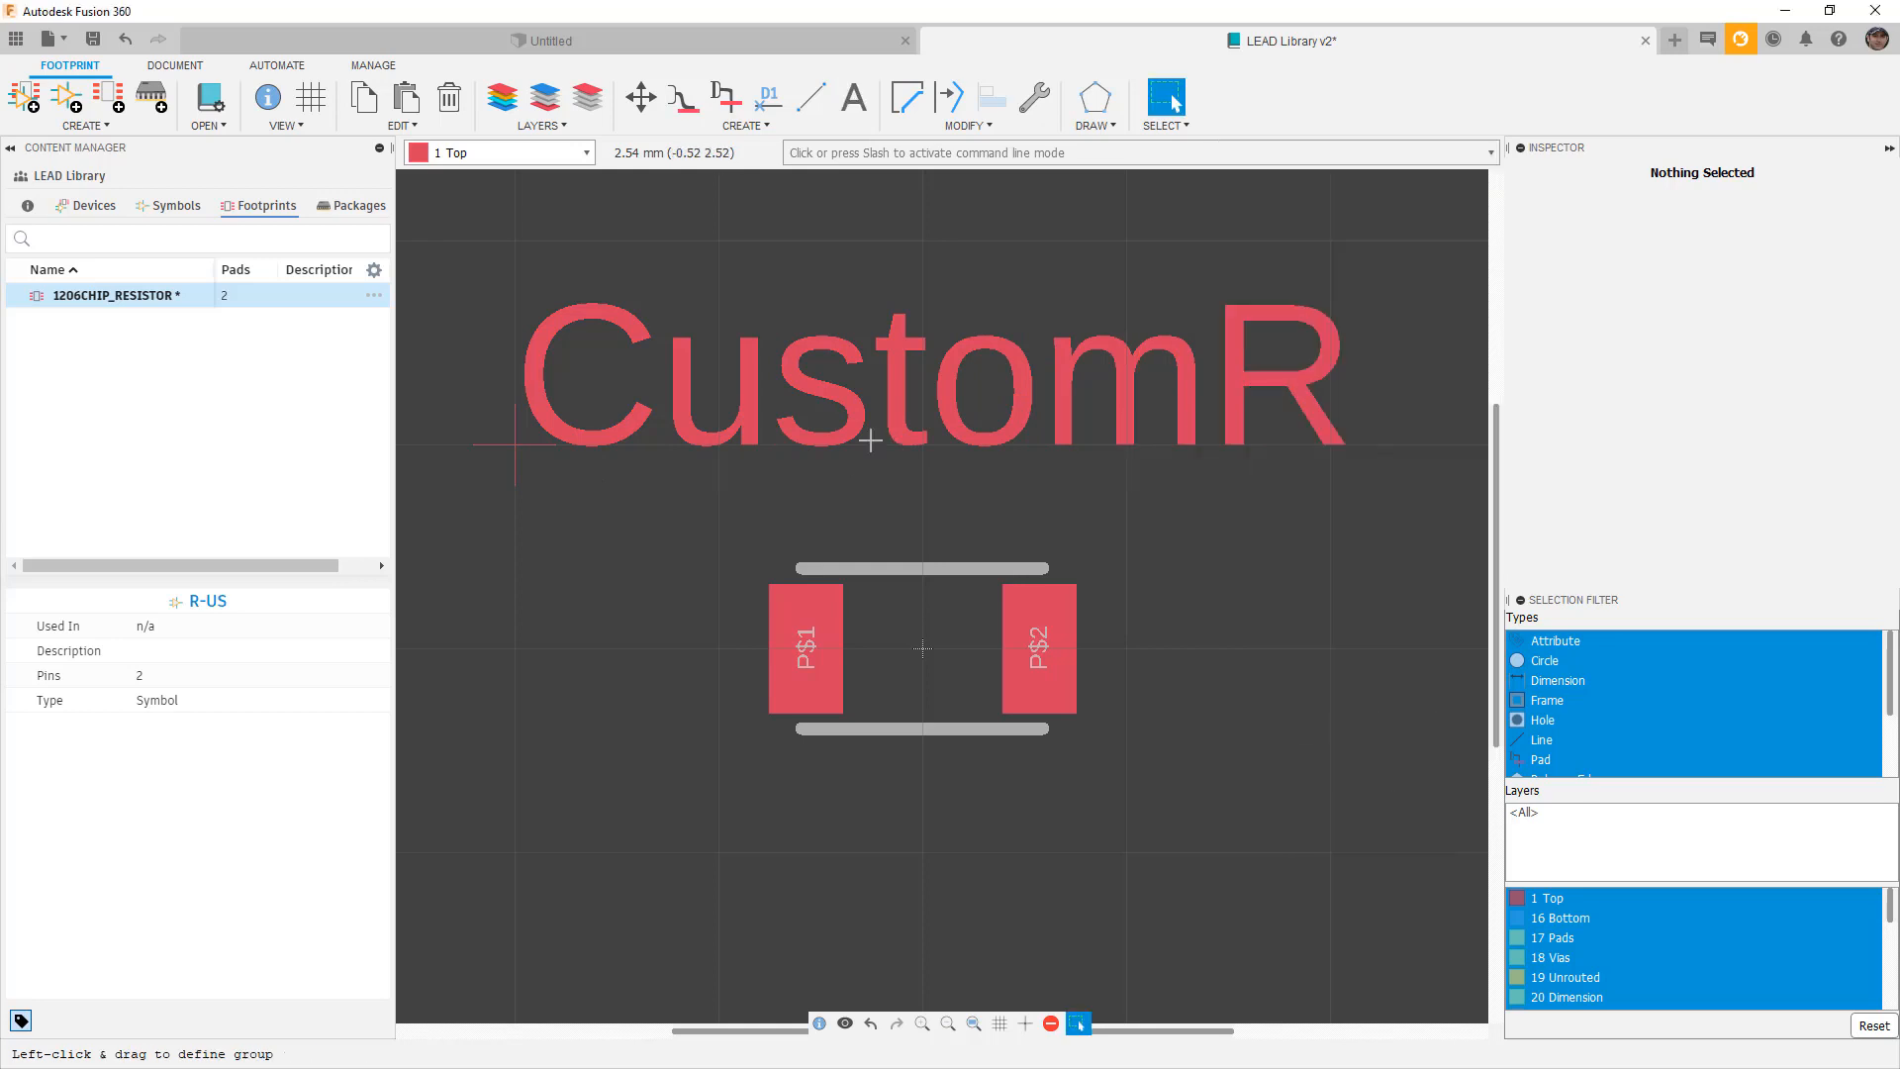
# Move the CustomR text from layer 1 Top to 21 tPlace.
pyautogui.click(513, 447)
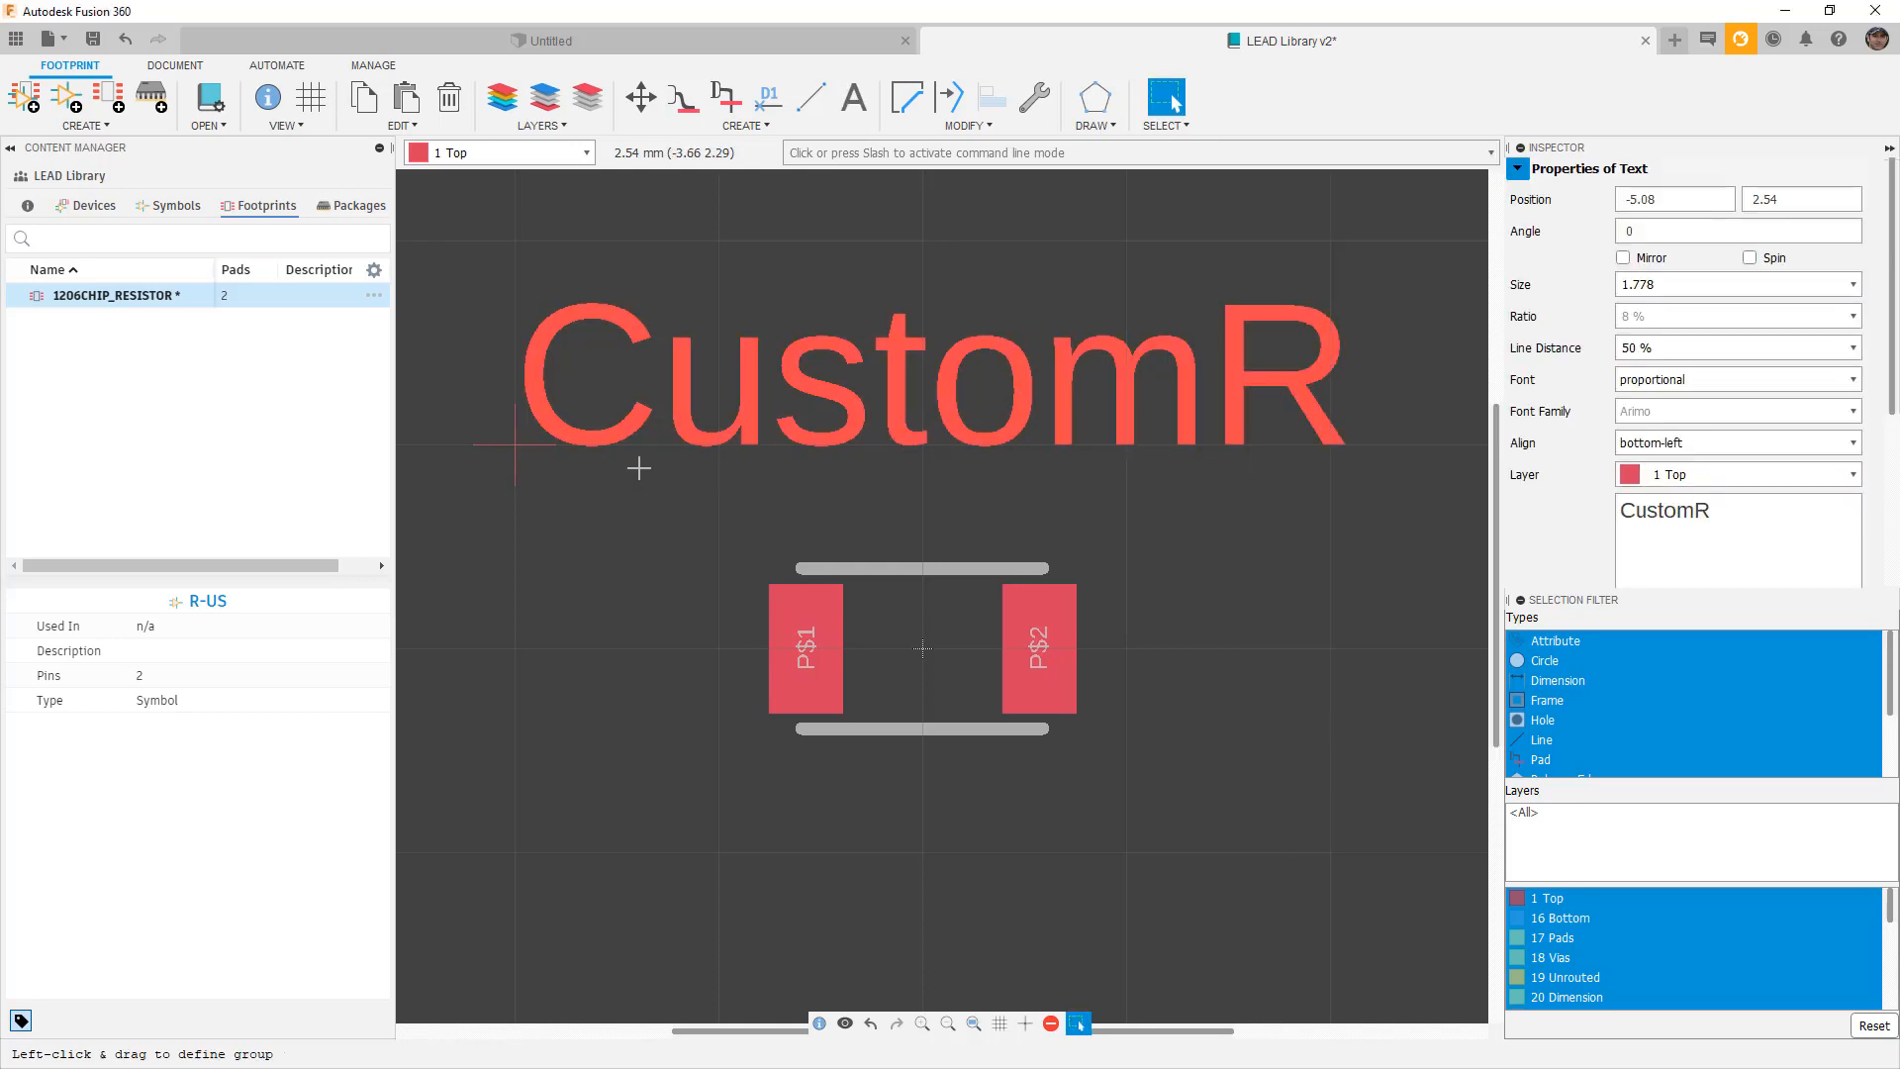
pyautogui.click(1851, 474)
pyautogui.scroll(-4, 1722, 650)
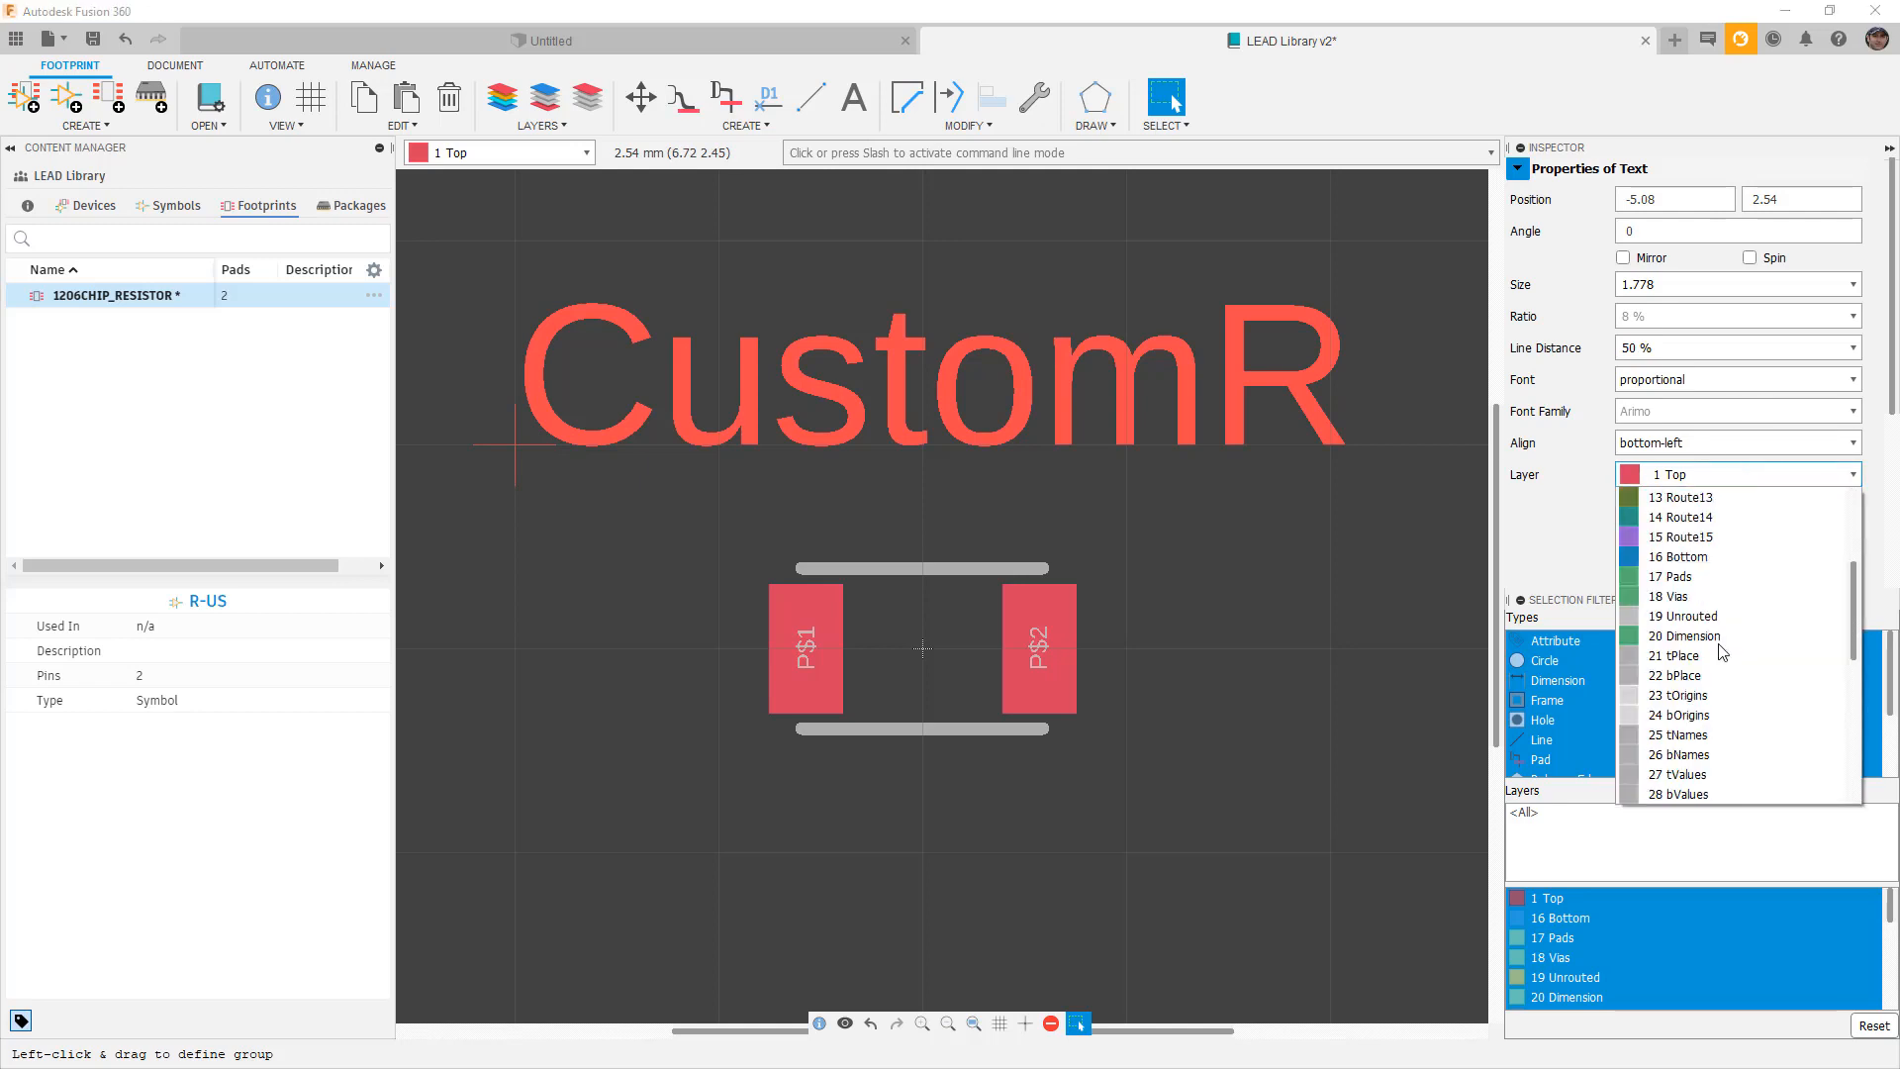
pyautogui.click(1714, 656)
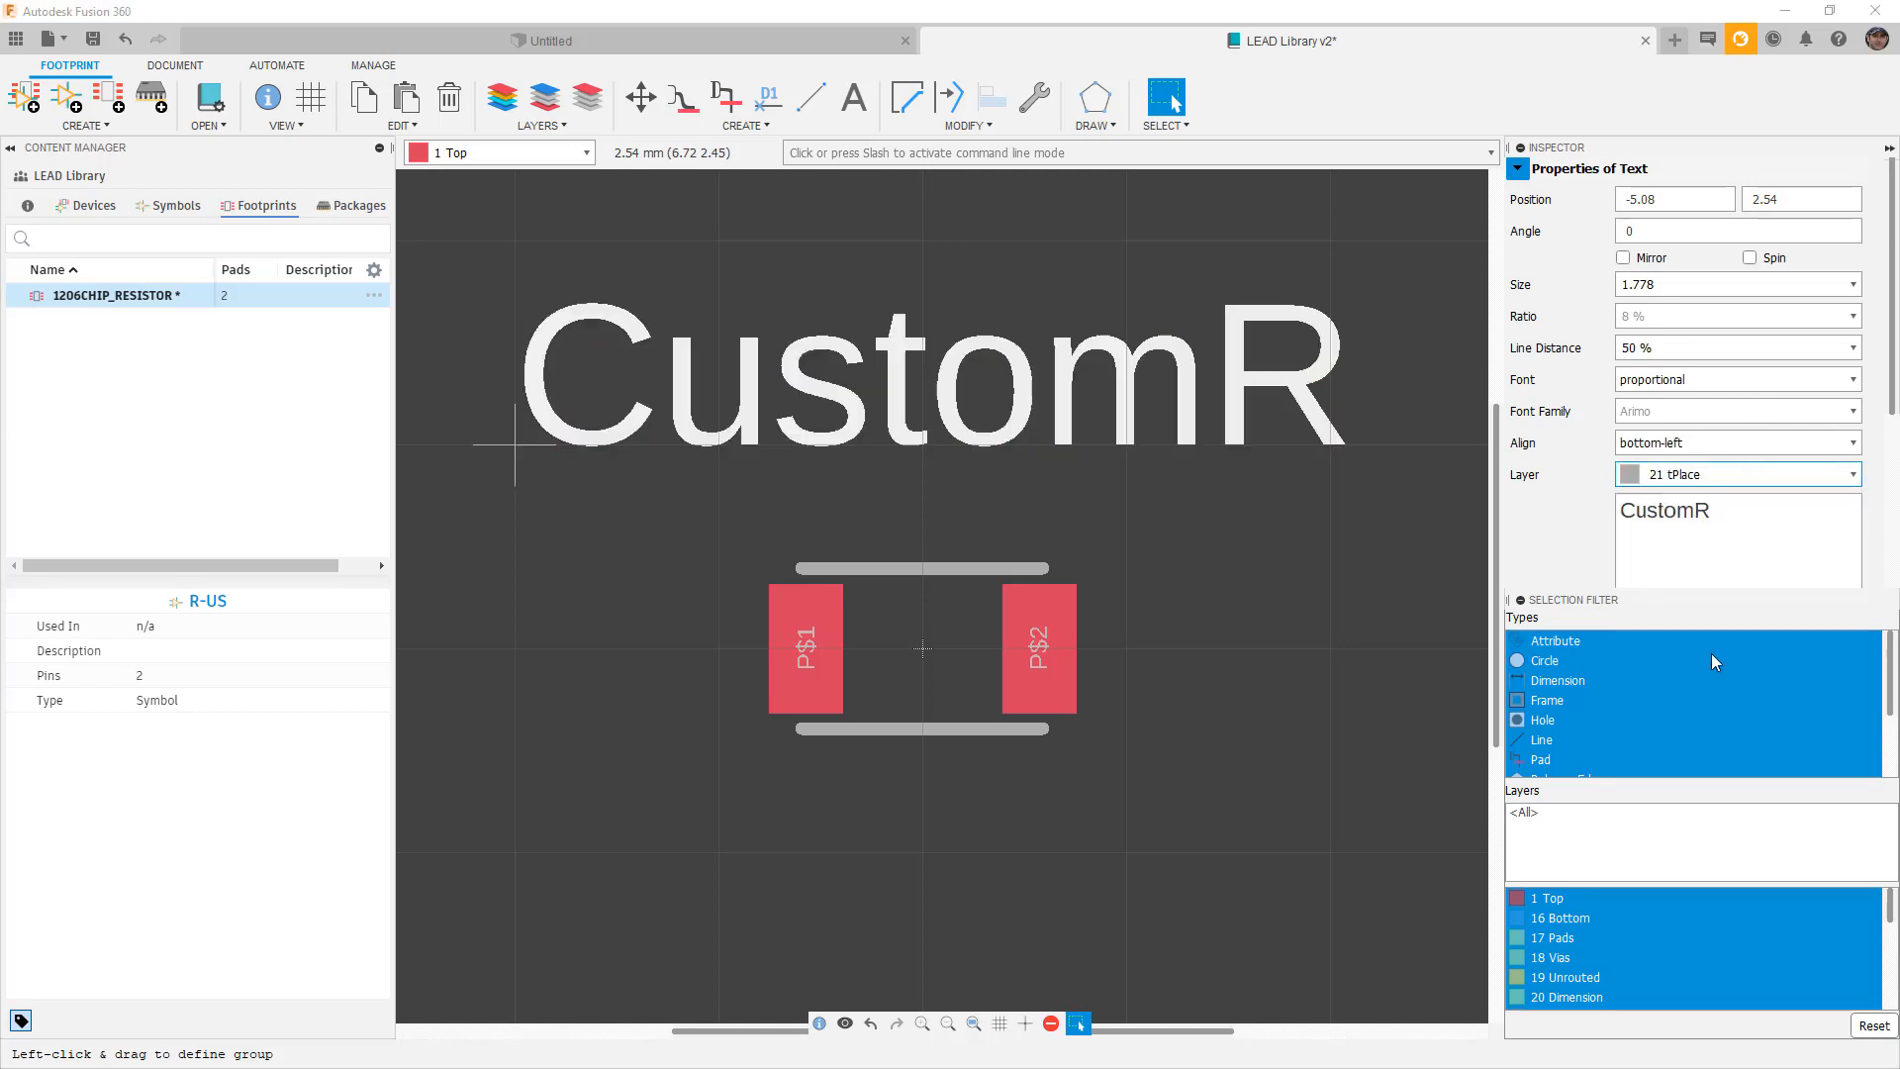
pyautogui.click(1316, 663)
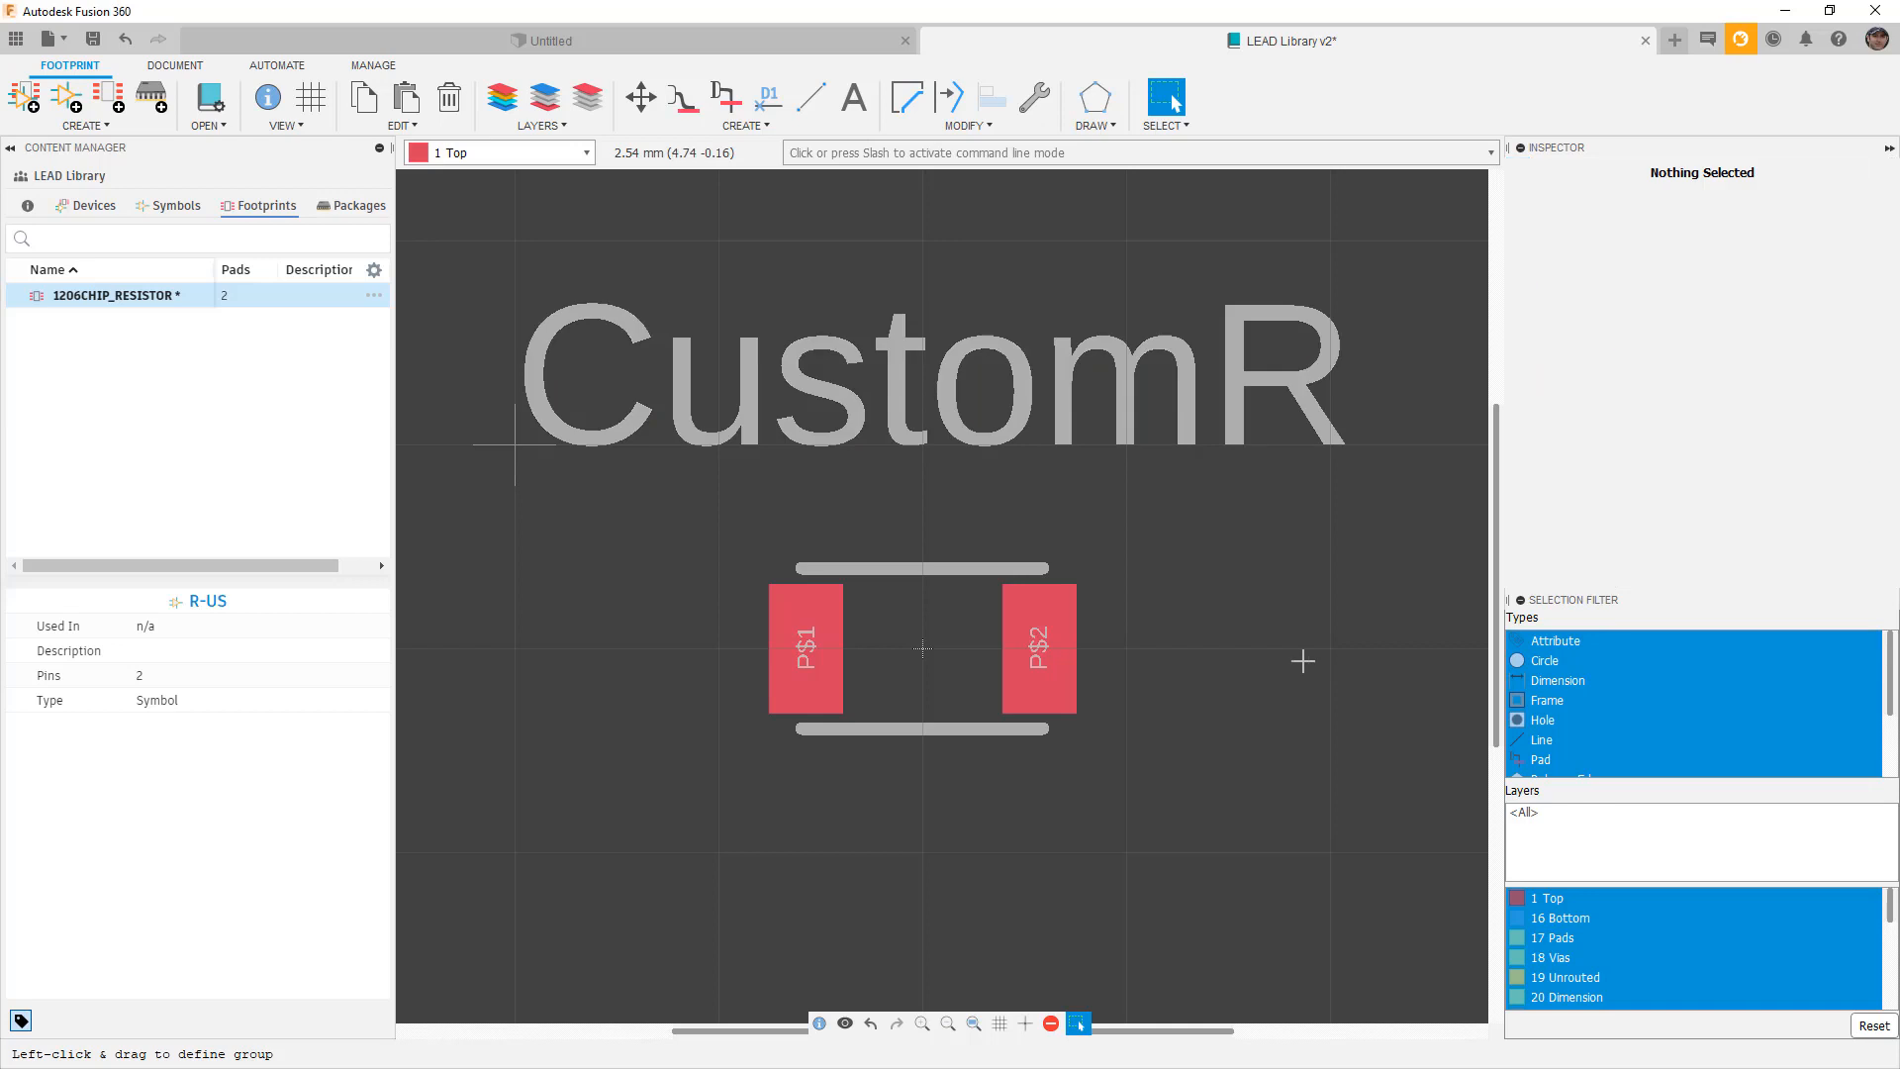
pyautogui.scroll(-4, 1243, 653)
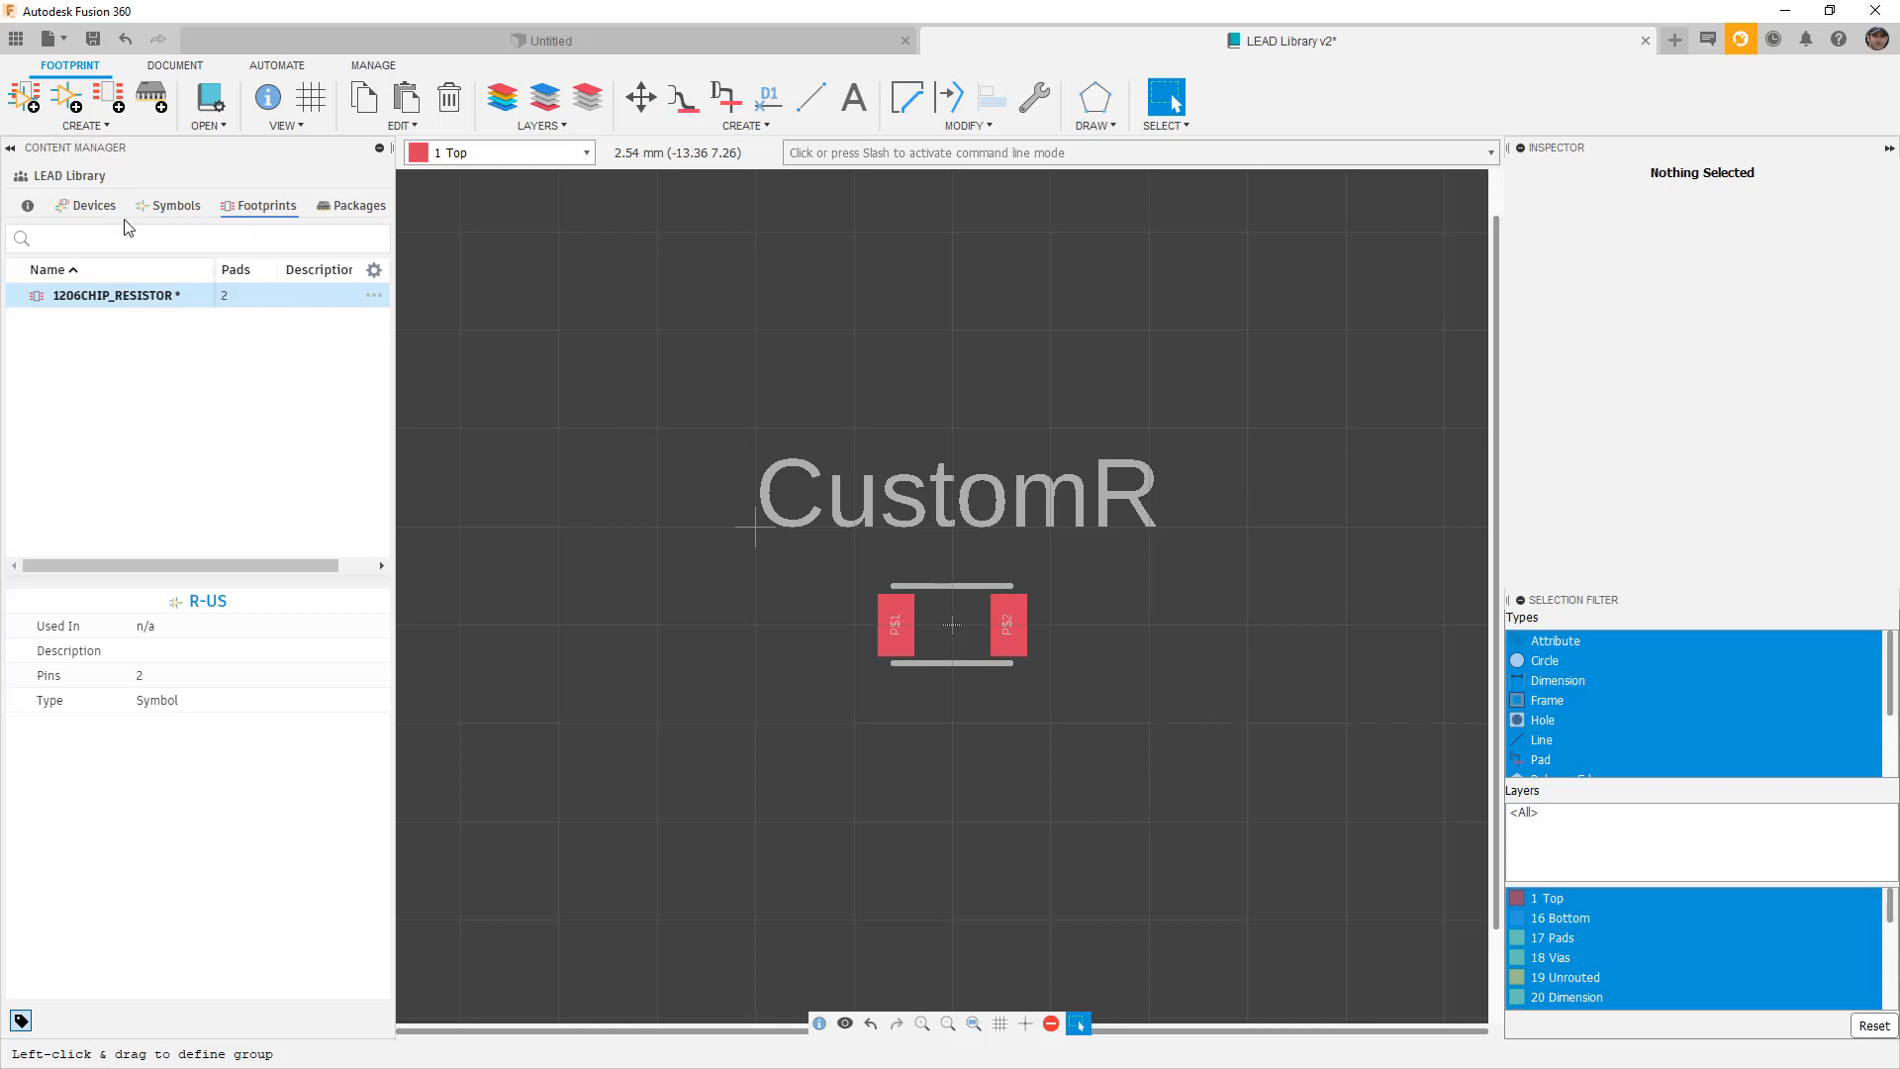
# Add the local 1206CHIP_RESISTOR package as a variant of the 1206_CHIP_RESISTOR device.
pyautogui.click(83, 210)
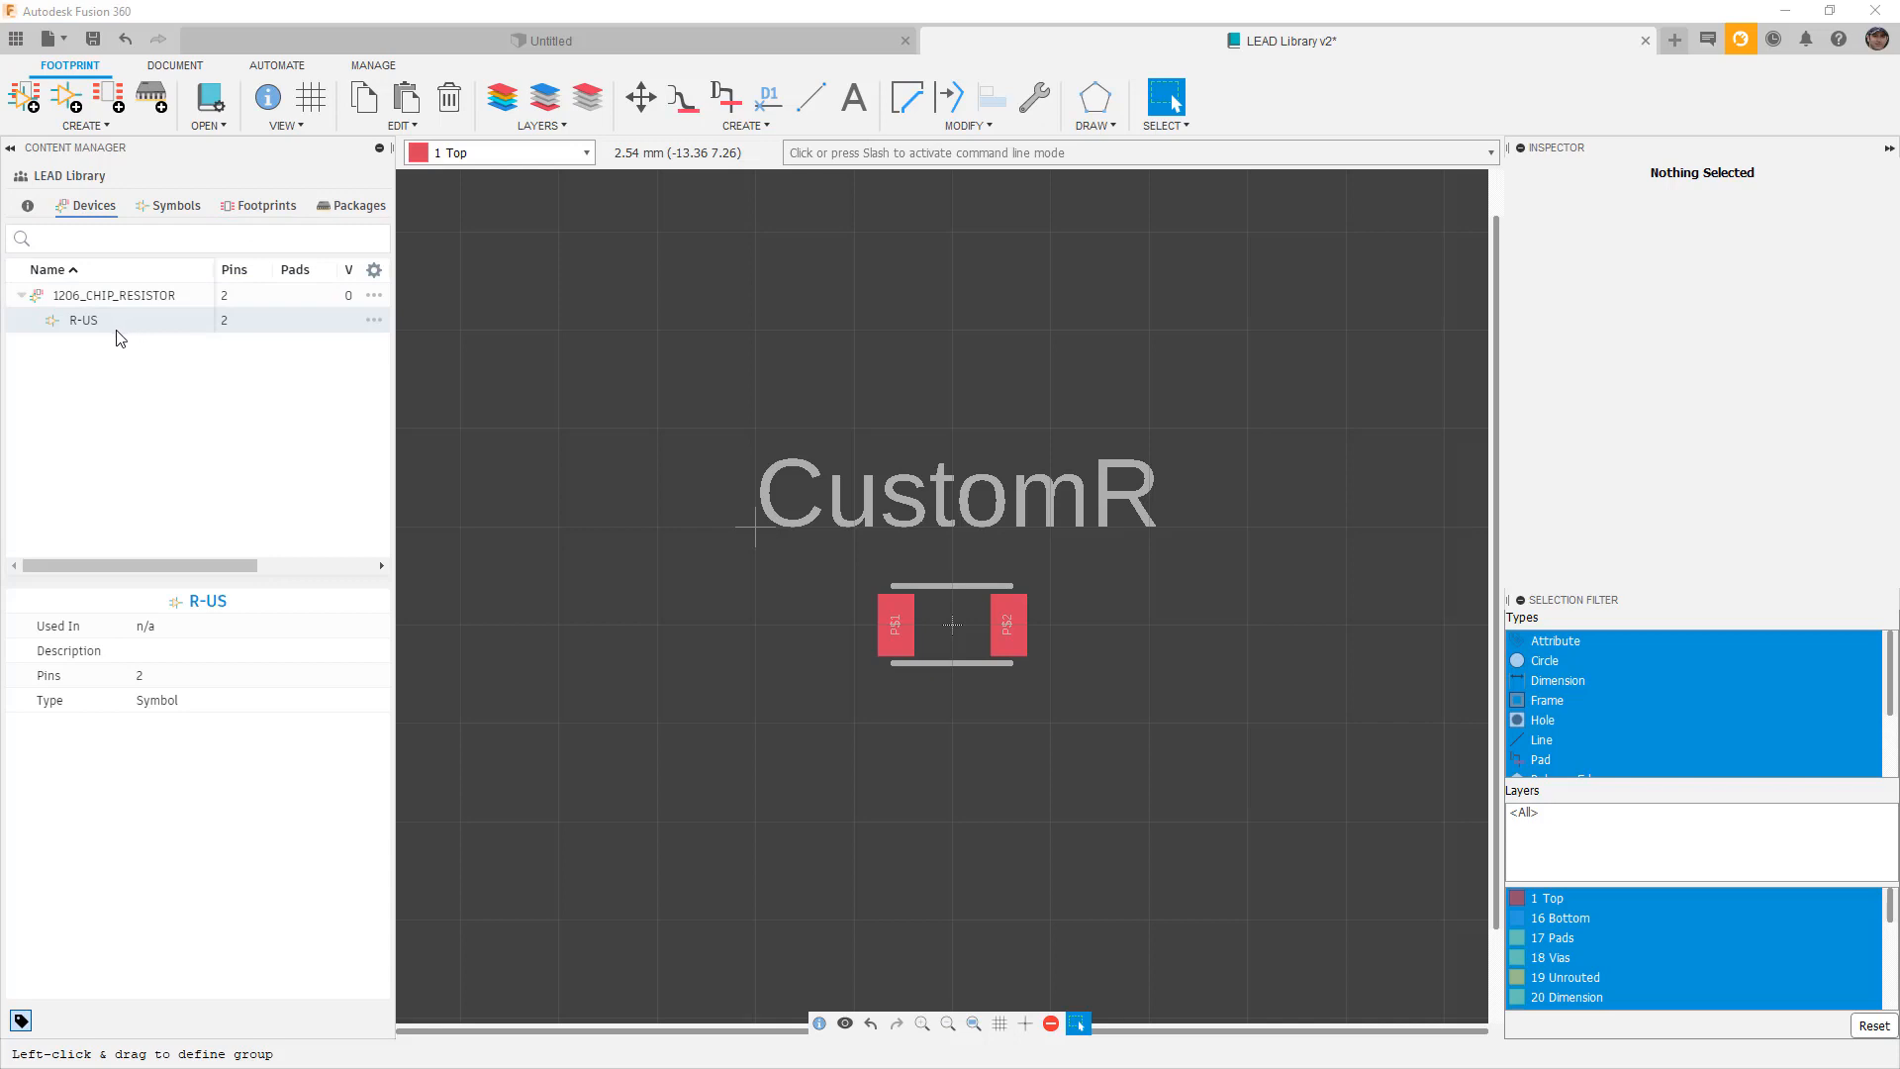
pyautogui.doubleClick(77, 299)
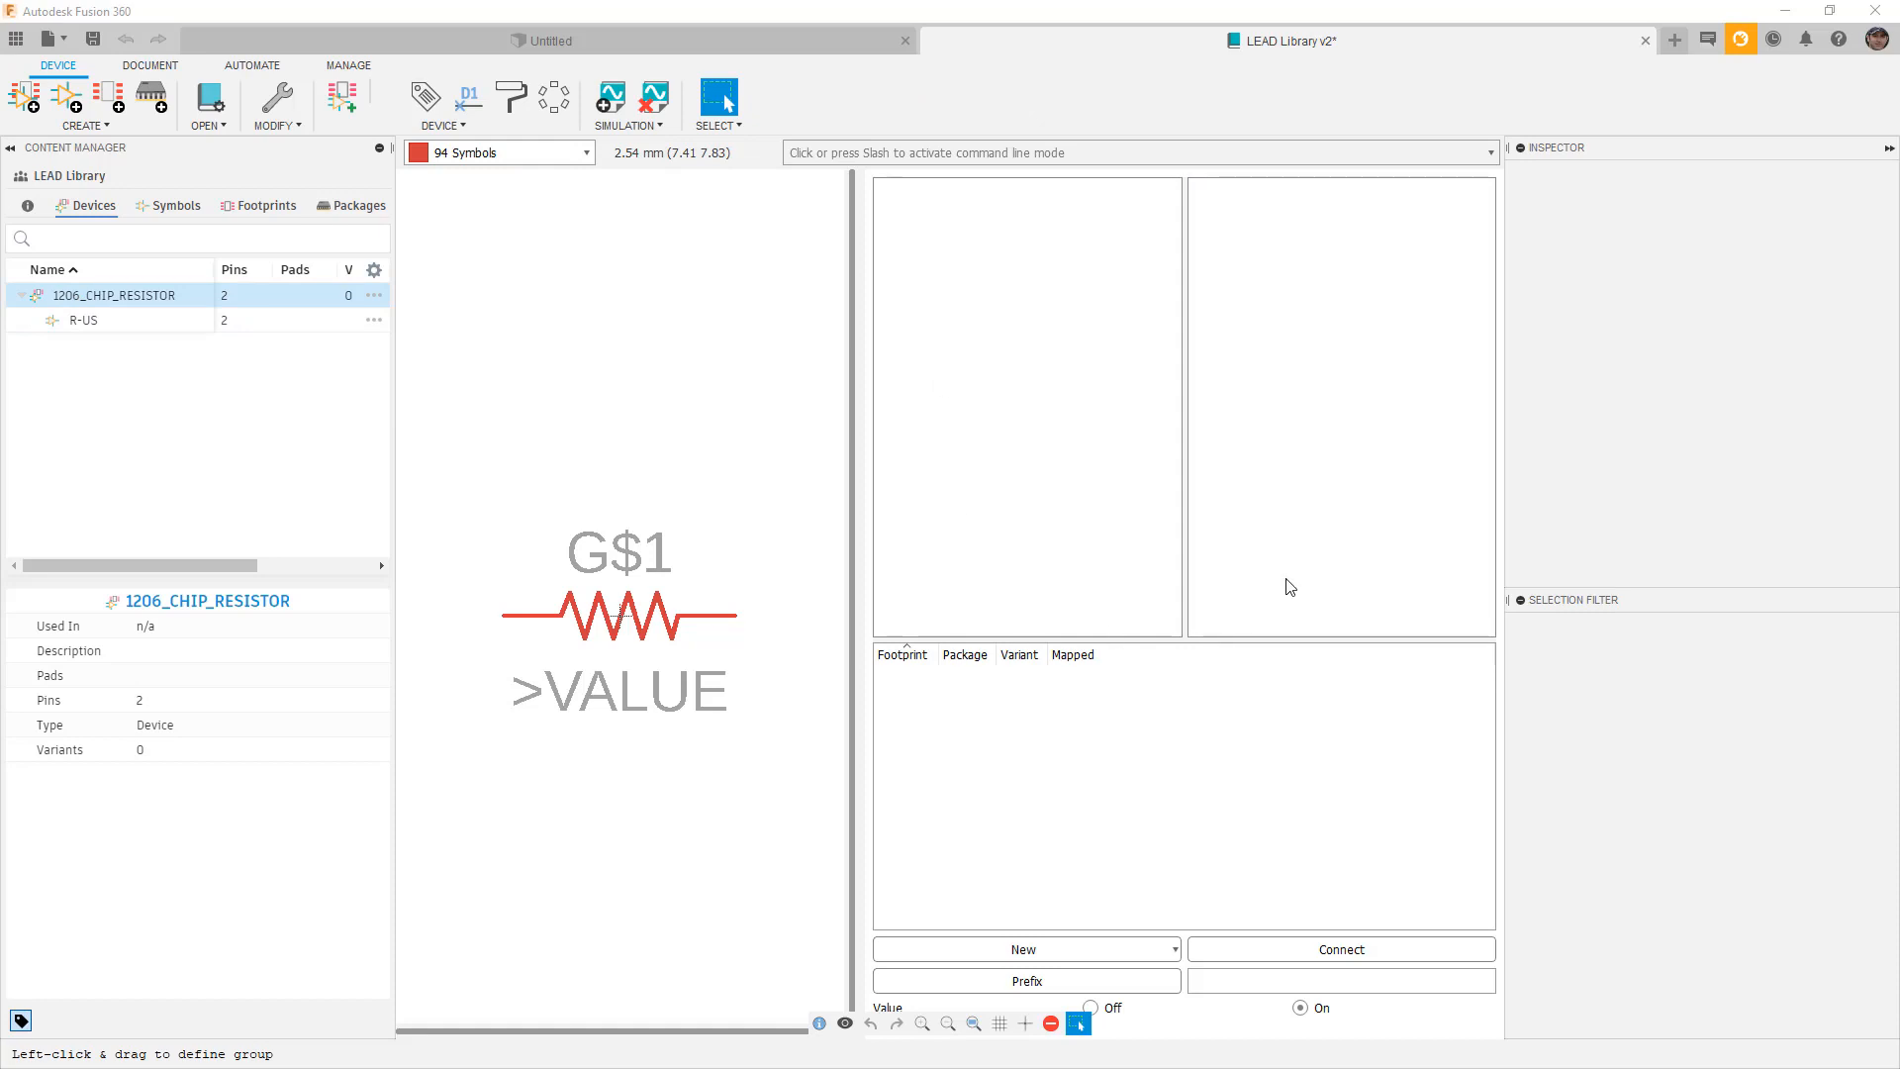
pyautogui.click(1167, 945)
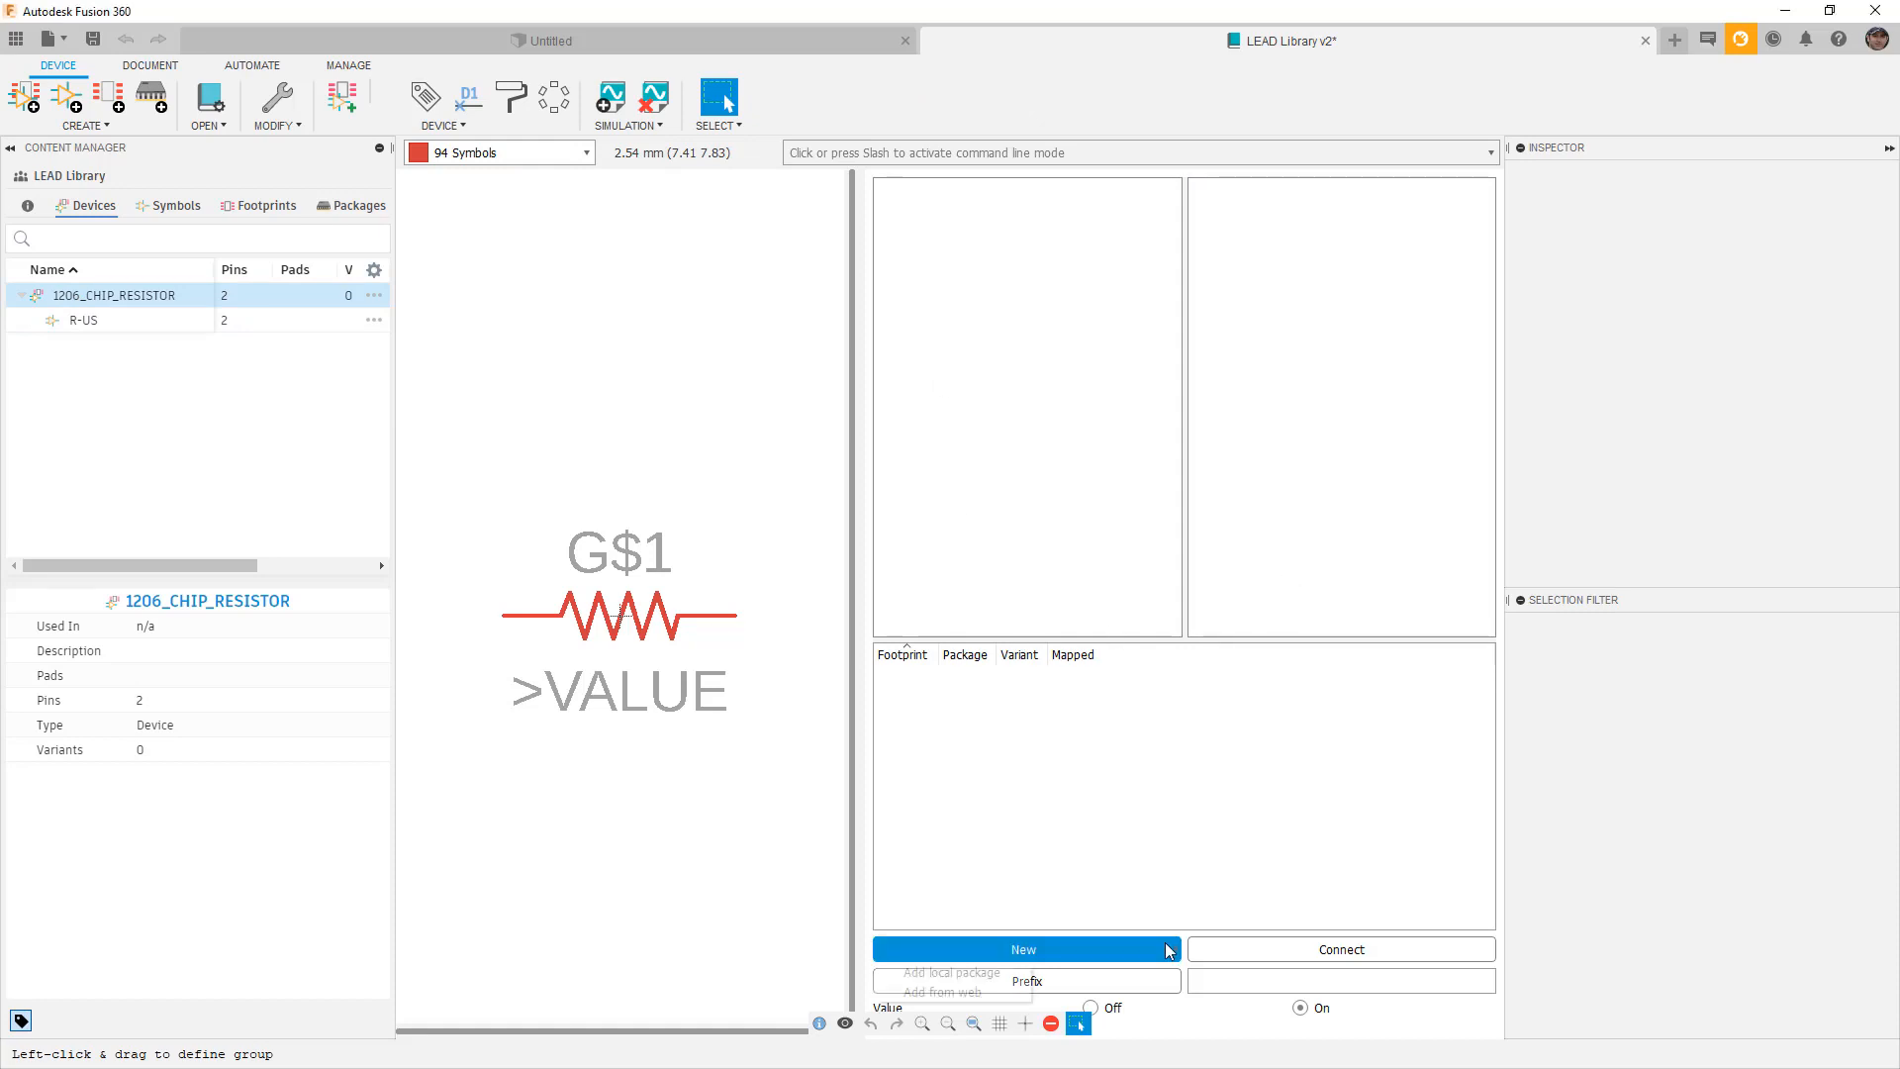
pyautogui.click(985, 973)
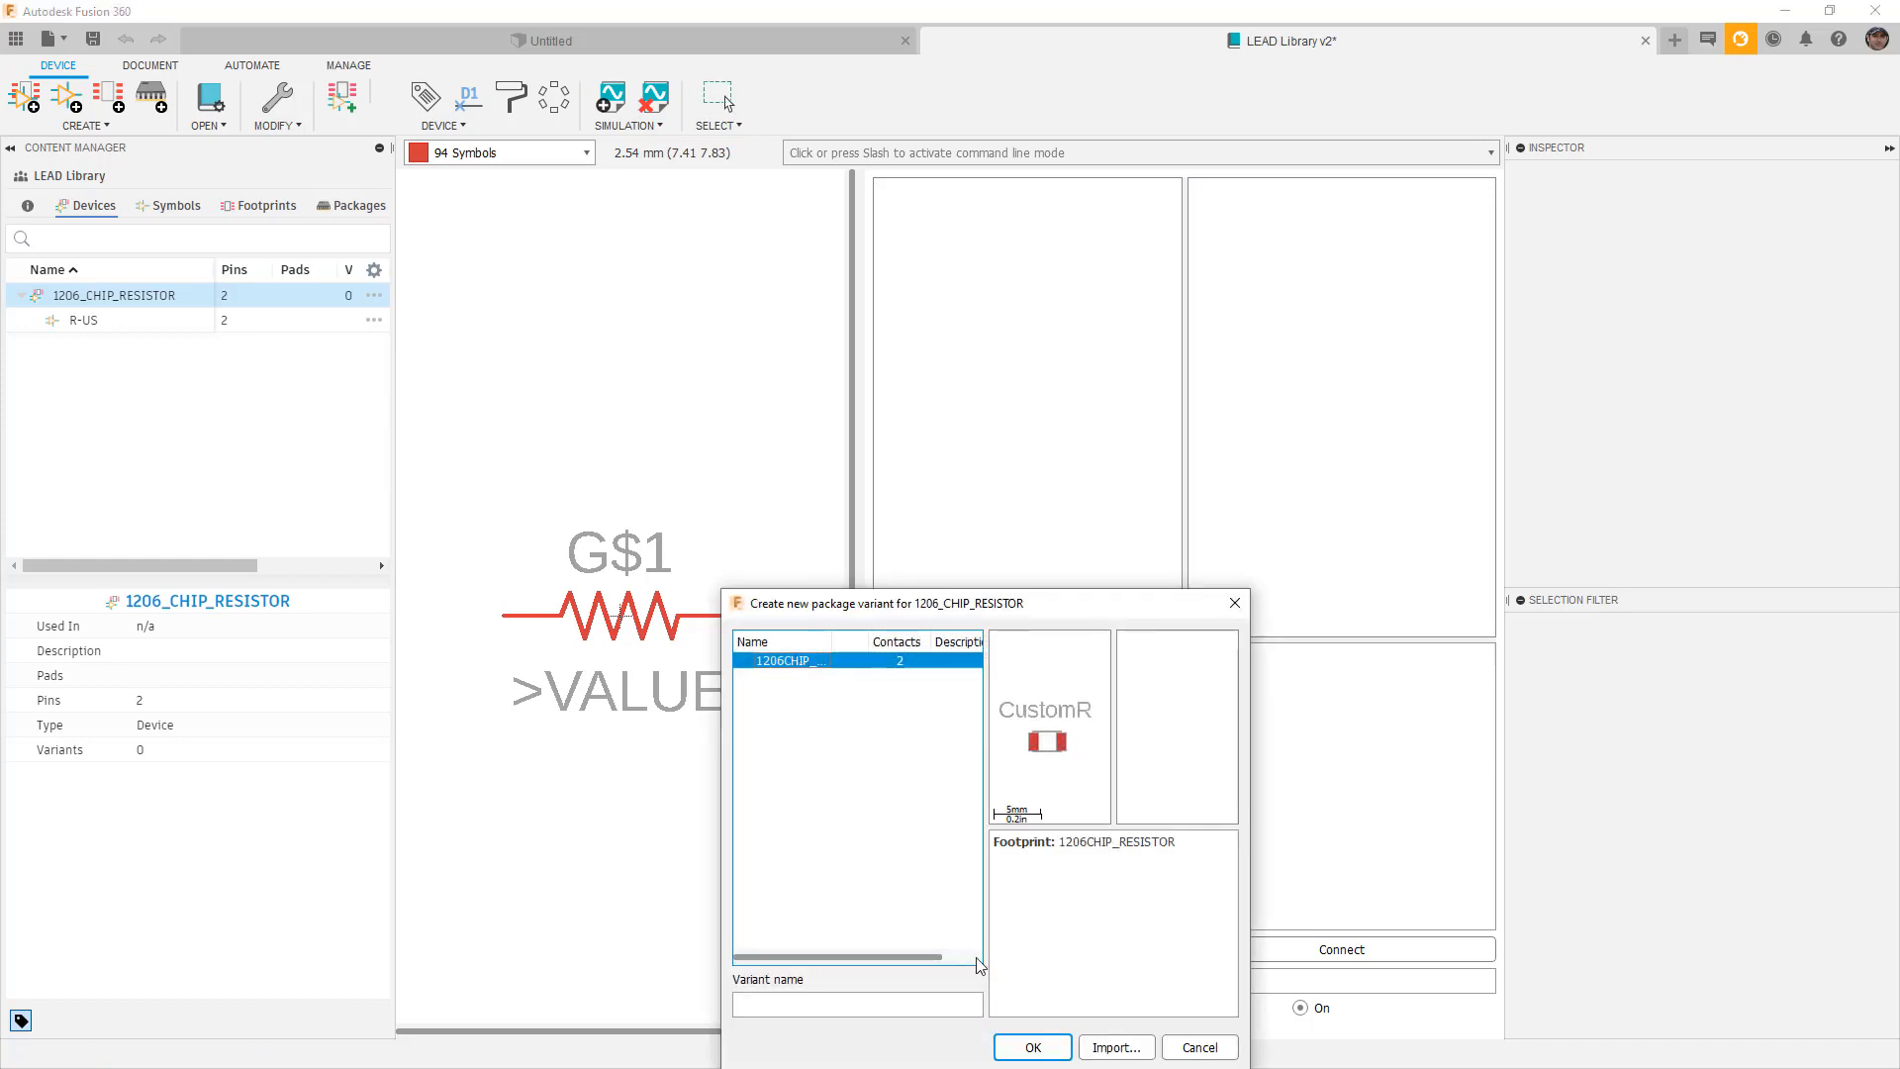
pyautogui.click(1030, 1047)
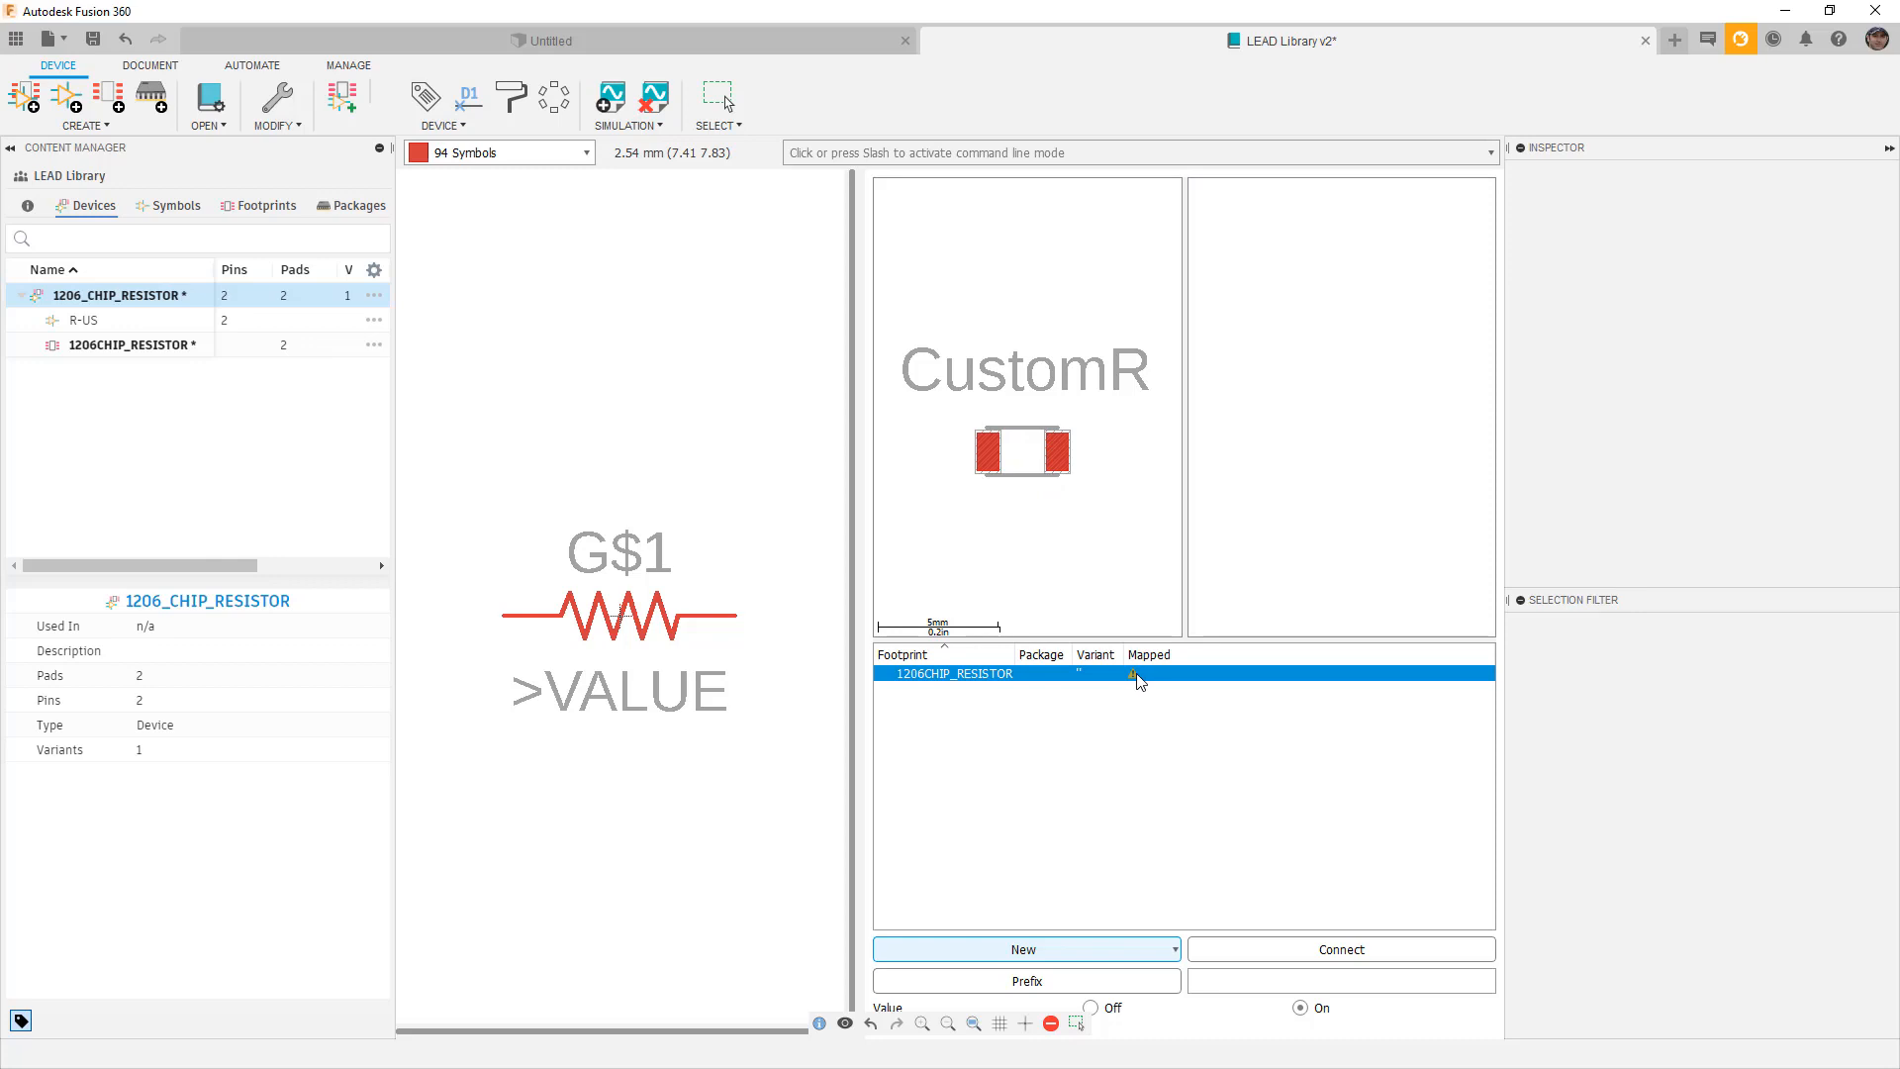
# Connect symbol pin G$1.1 to pad P$1 and pin G$1.2 to pad P$2.
pyautogui.click(1336, 952)
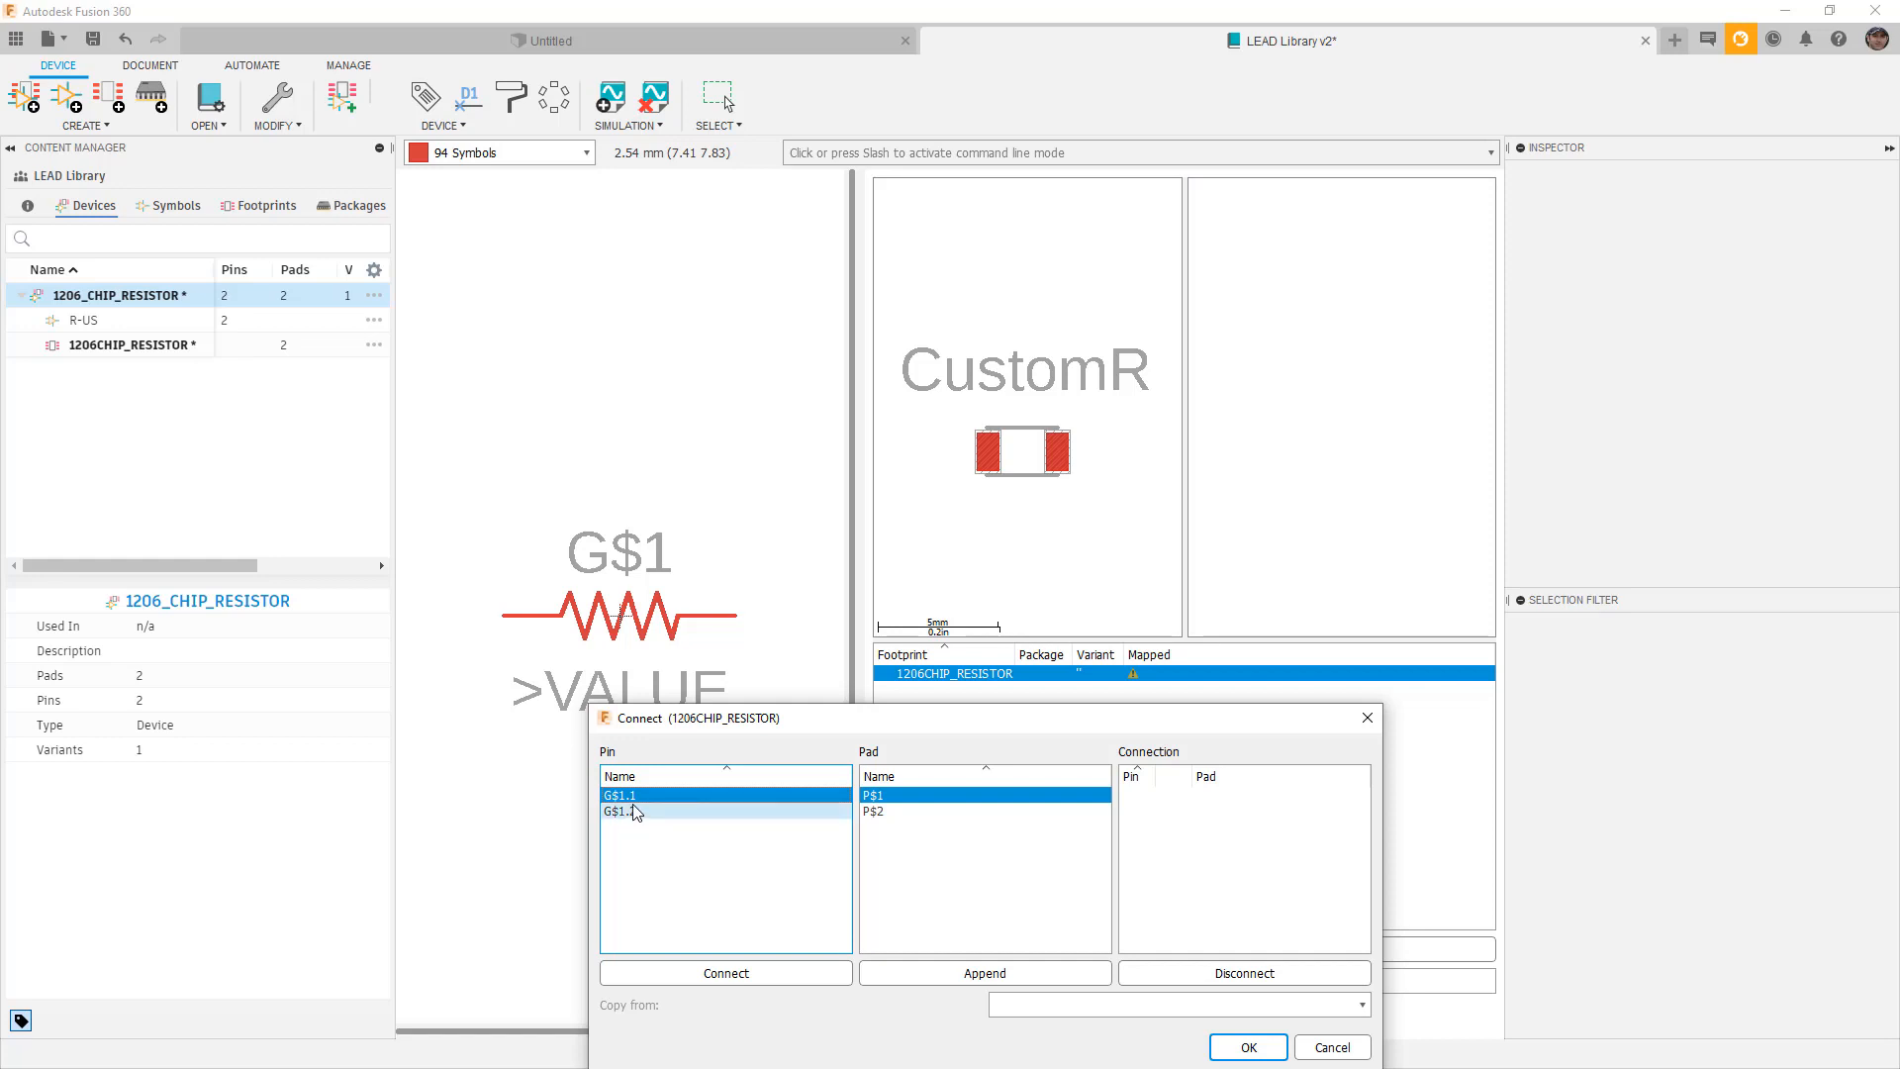
pyautogui.click(705, 972)
pyautogui.click(705, 973)
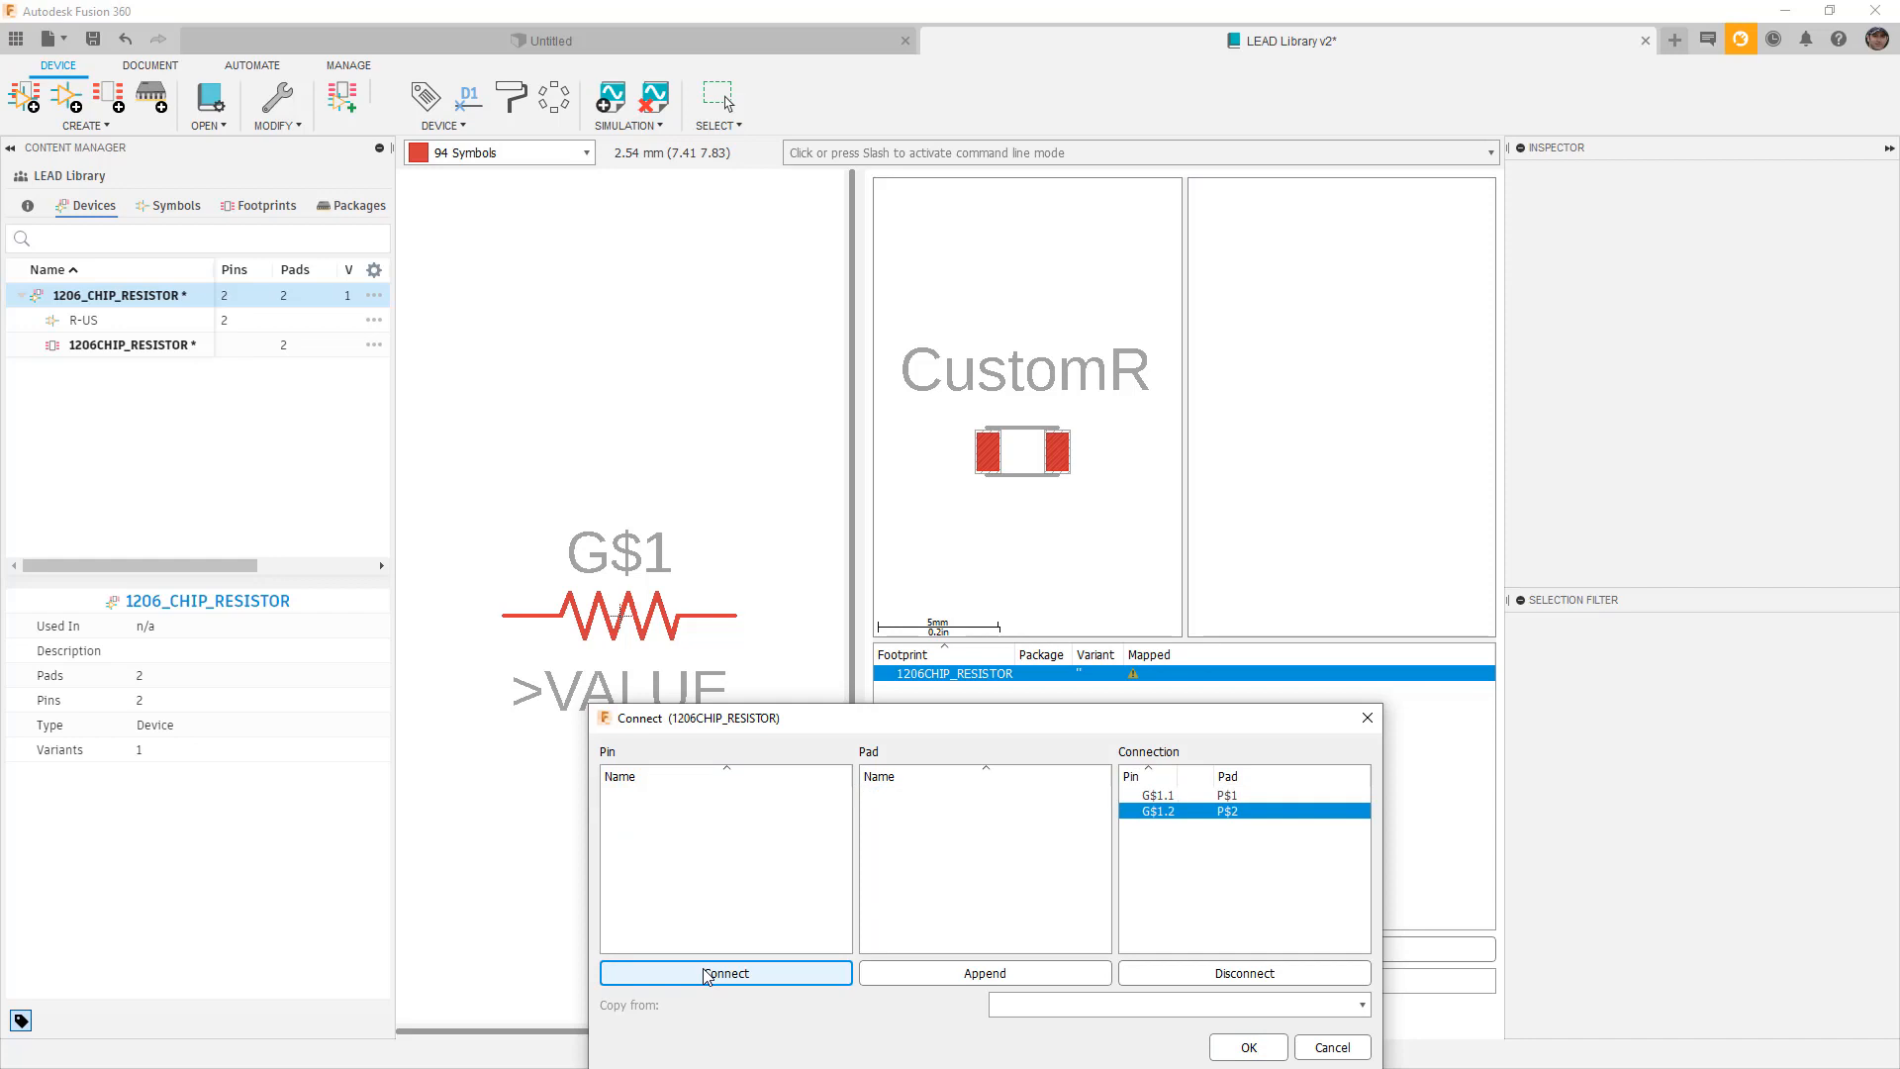
pyautogui.click(1248, 1047)
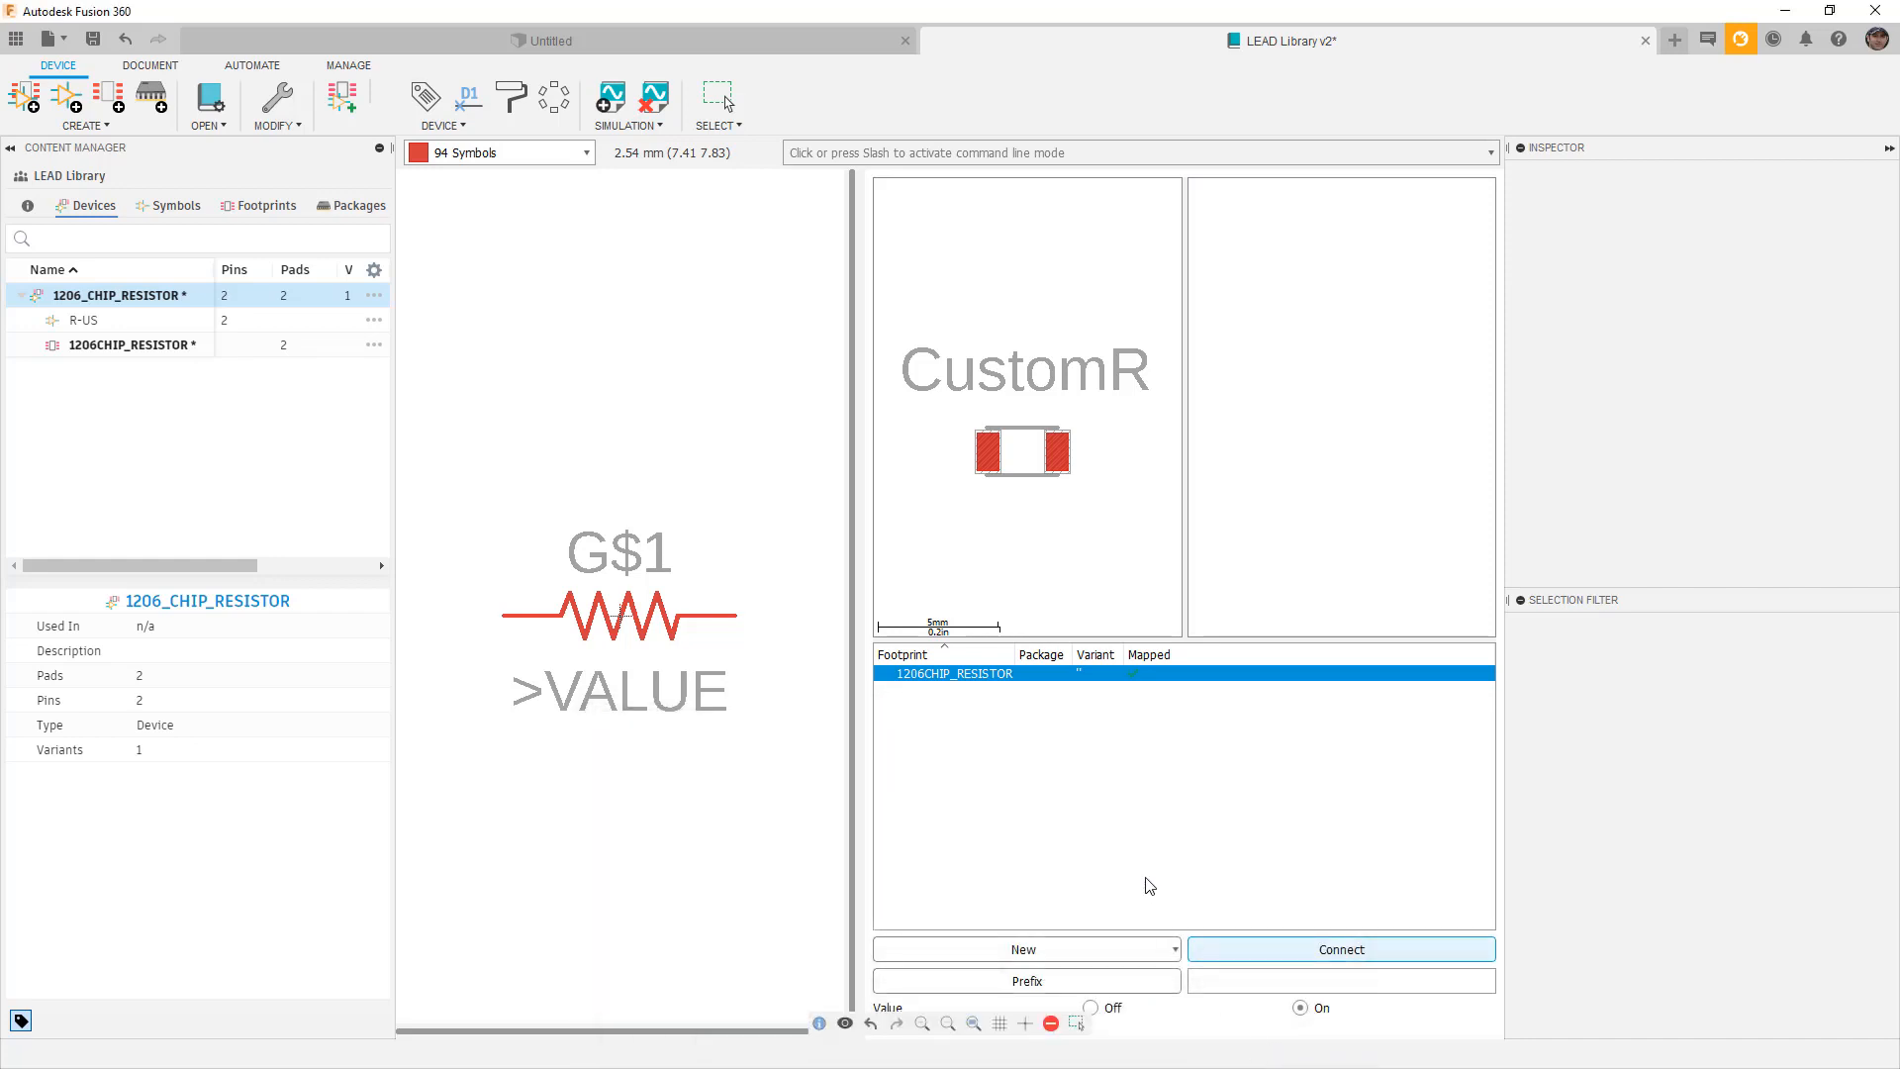
# Save the LEAD Library as version 3, accepting the default version description.
pyautogui.click(92, 38)
pyautogui.click(946, 588)
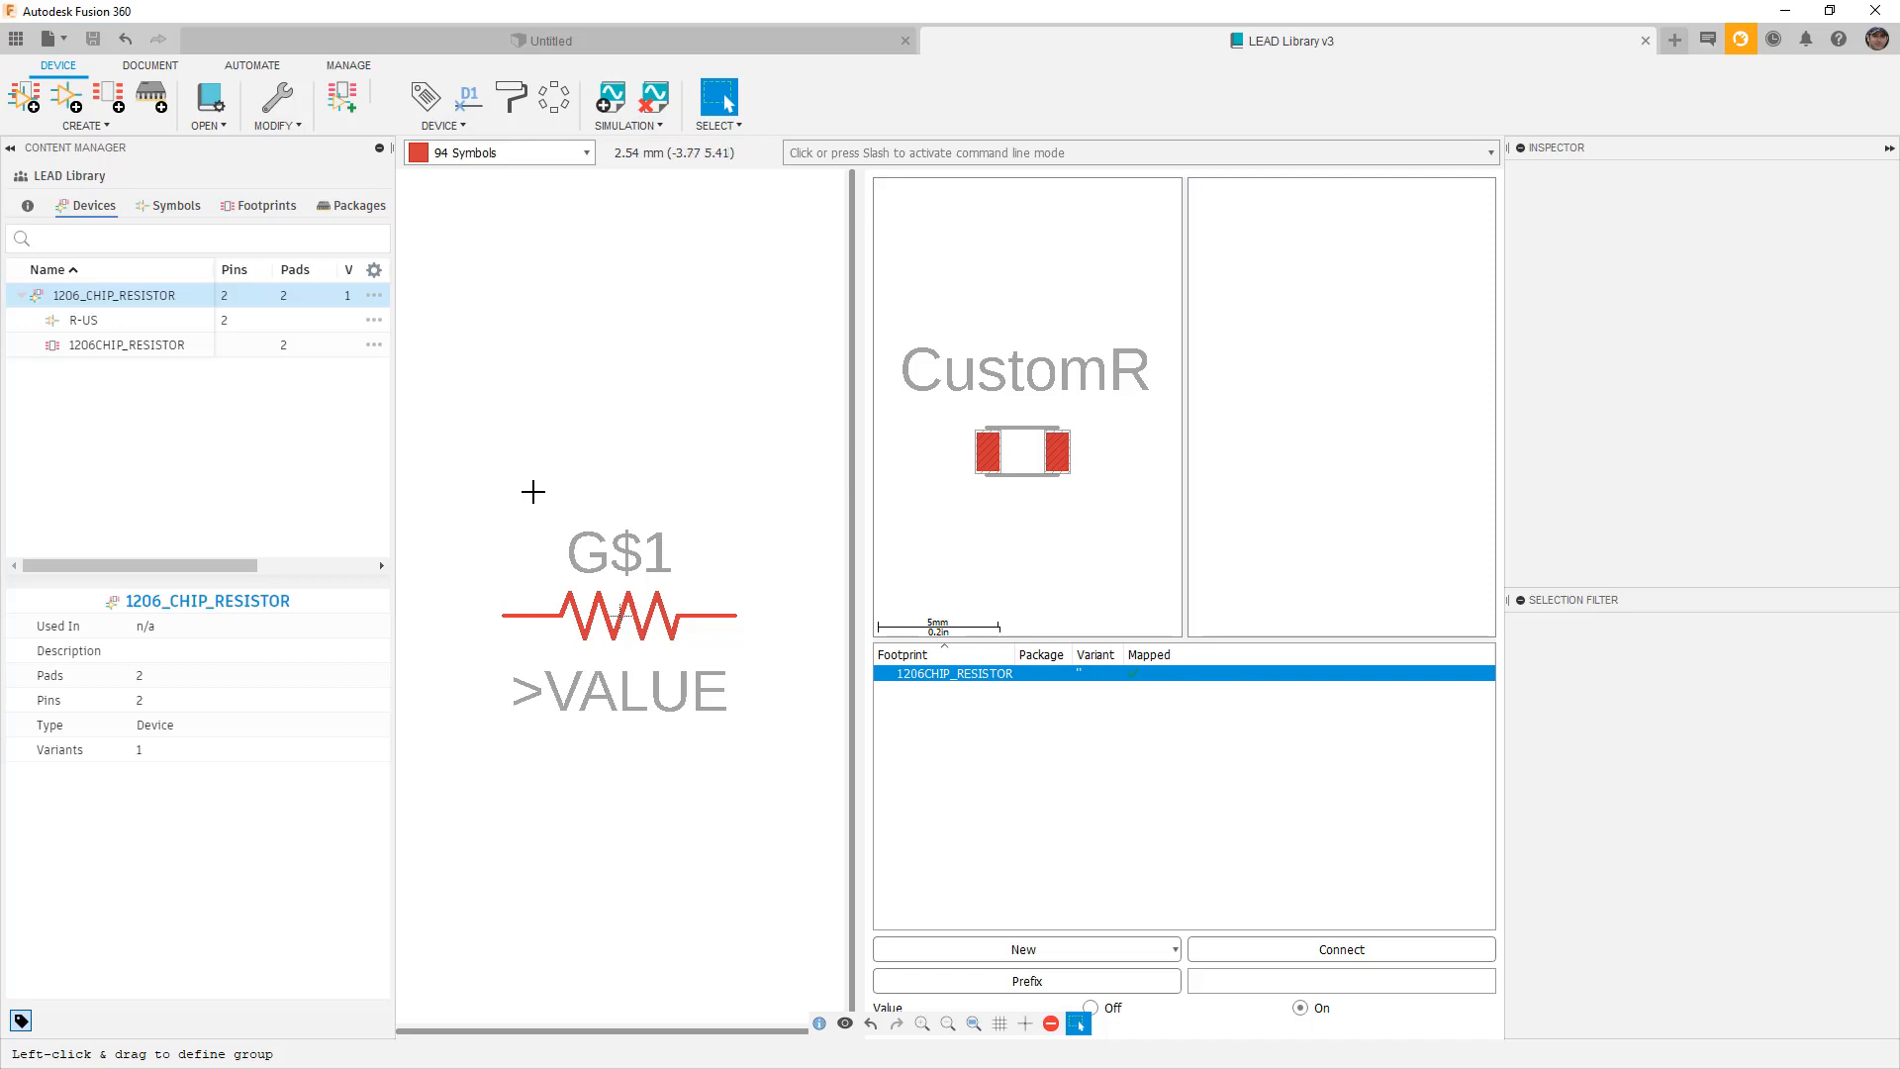
pyautogui.click(218, 128)
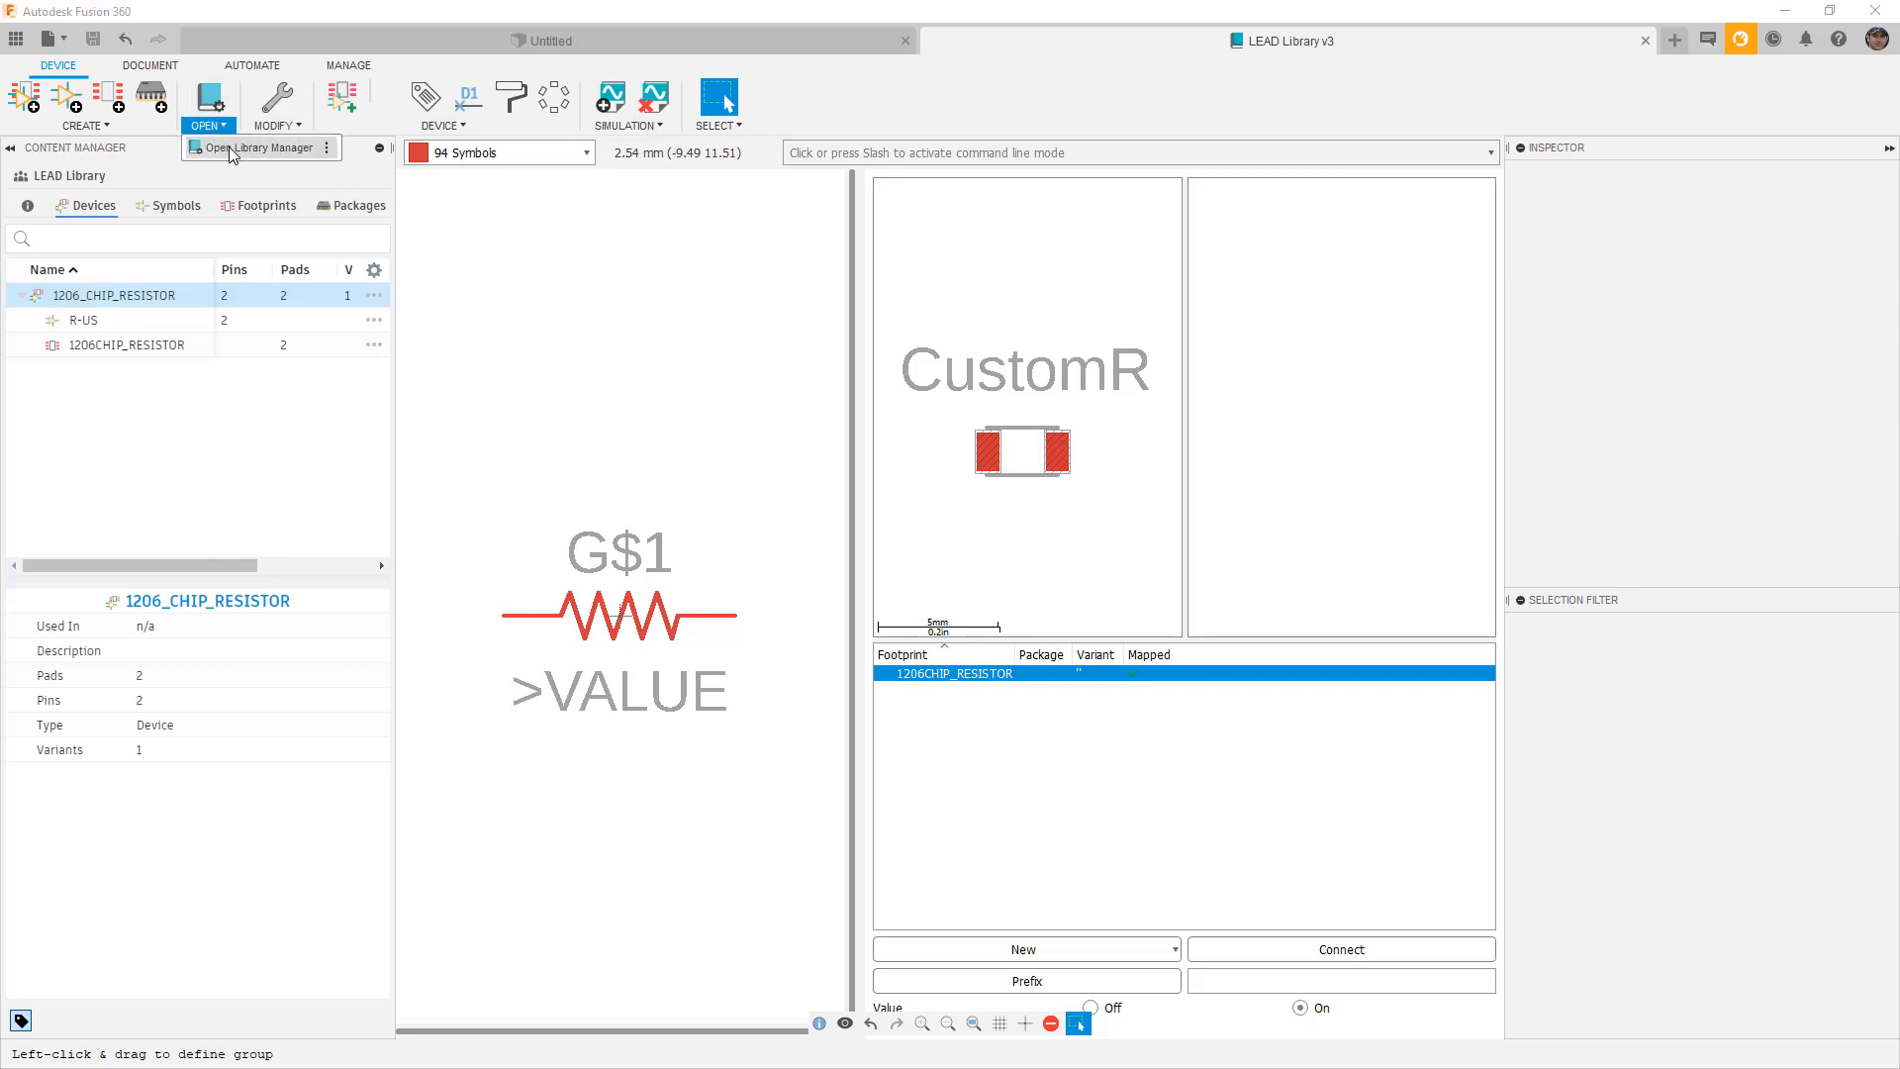
# Use Library Manager's Add from Team to put LEAD Library in use, then return to Untitled.
pyautogui.click(229, 146)
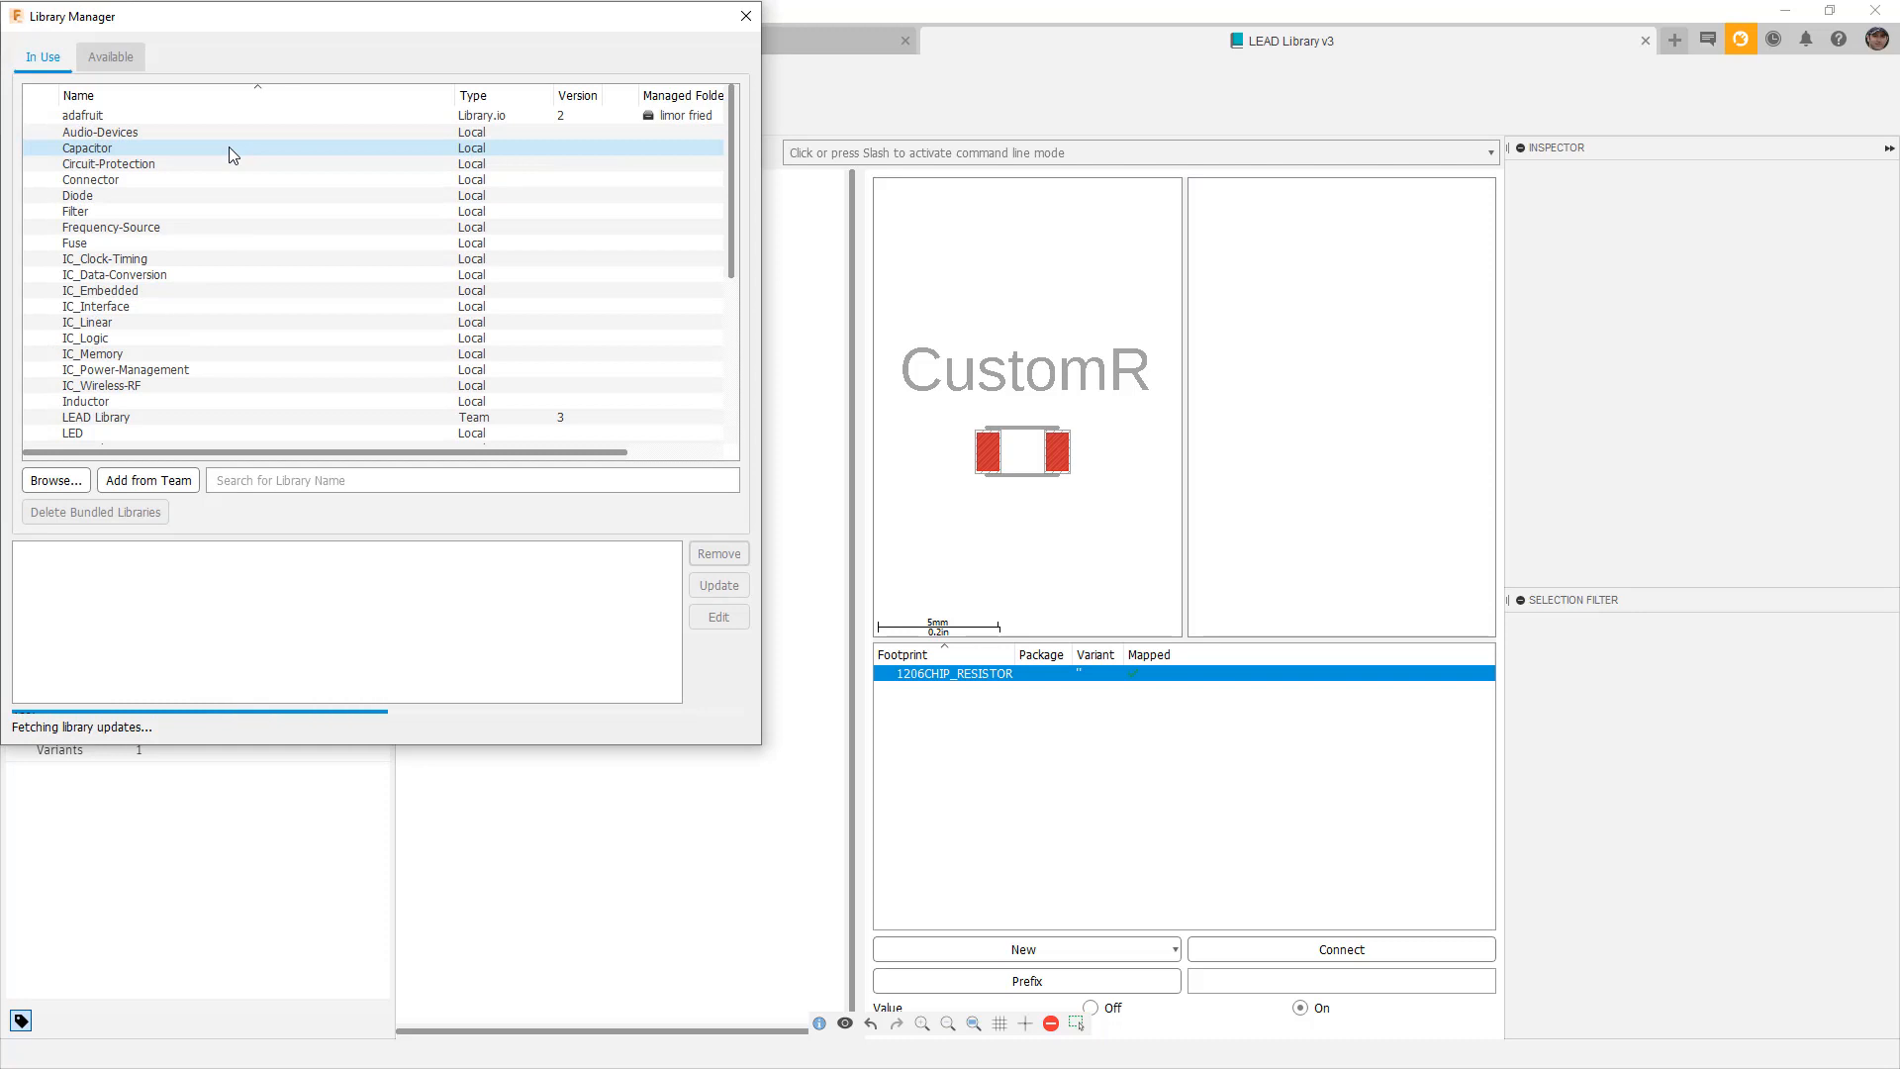
pyautogui.click(116, 55)
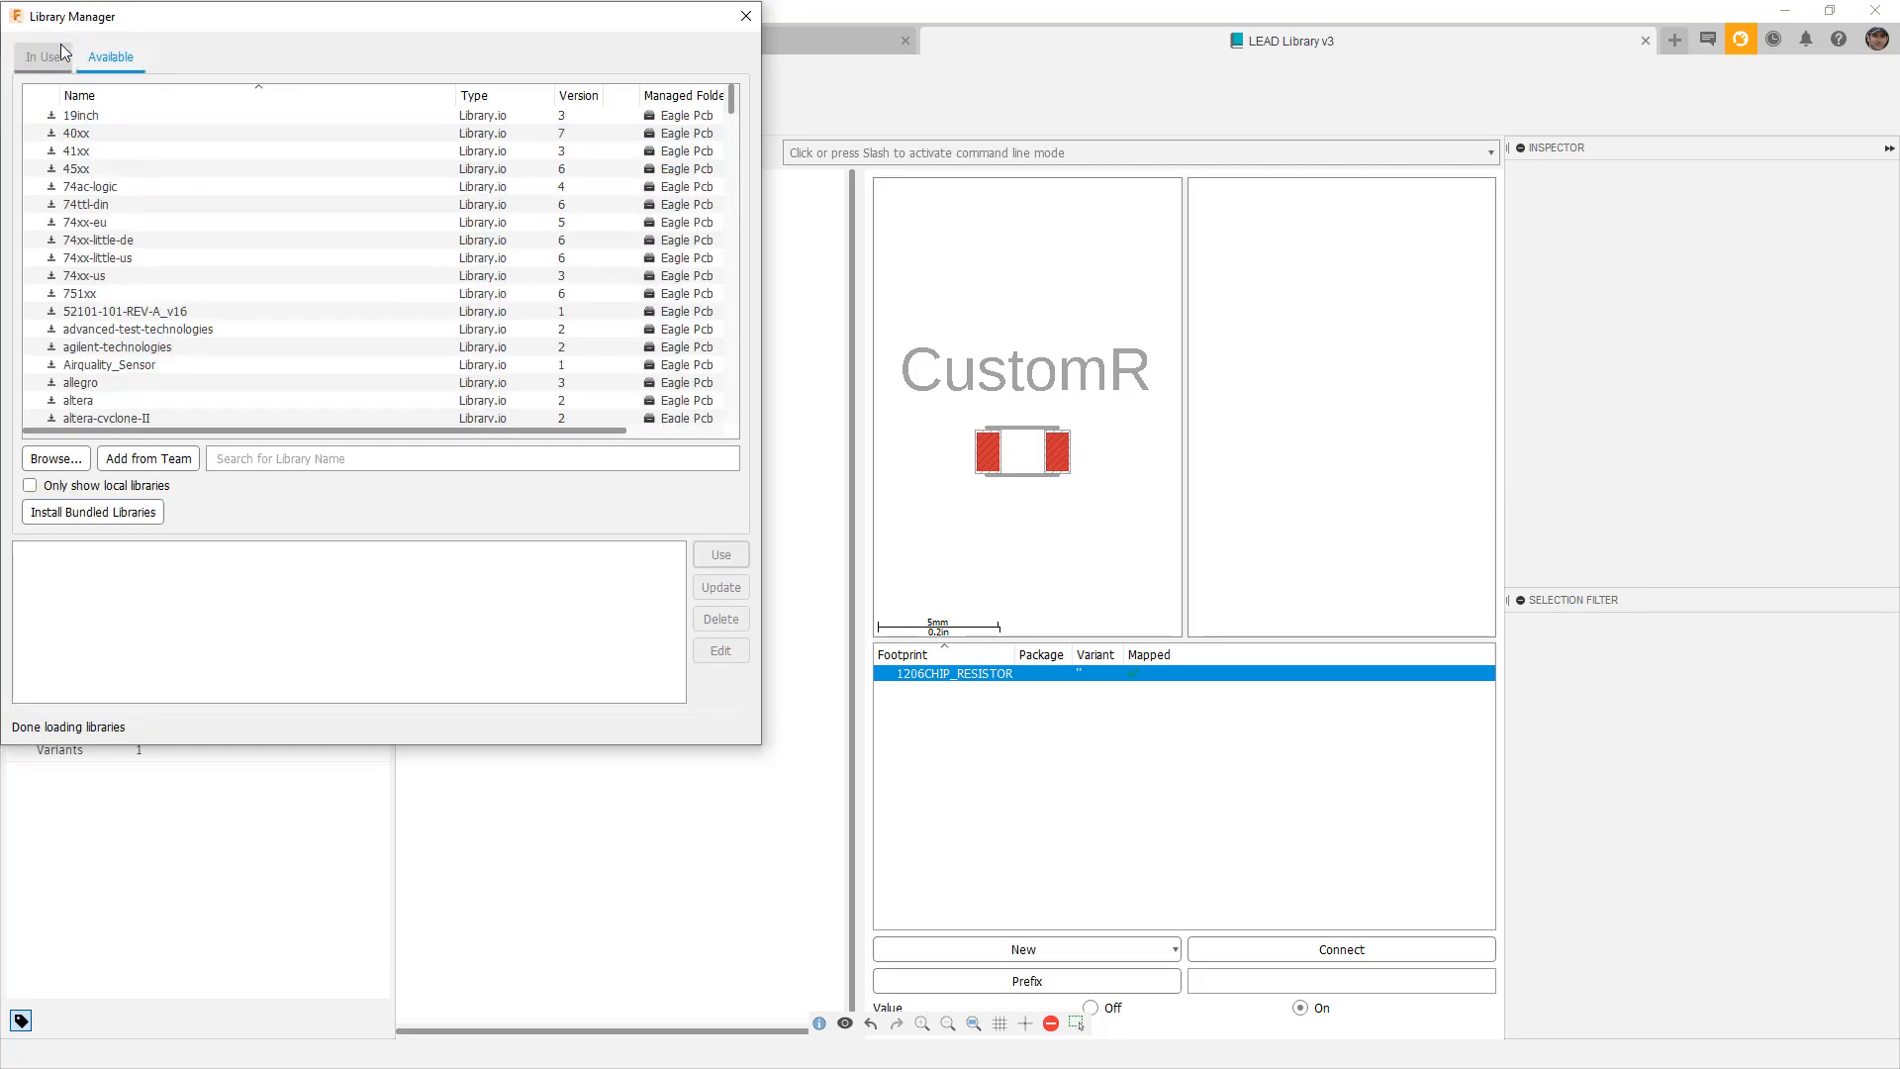
pyautogui.click(30, 61)
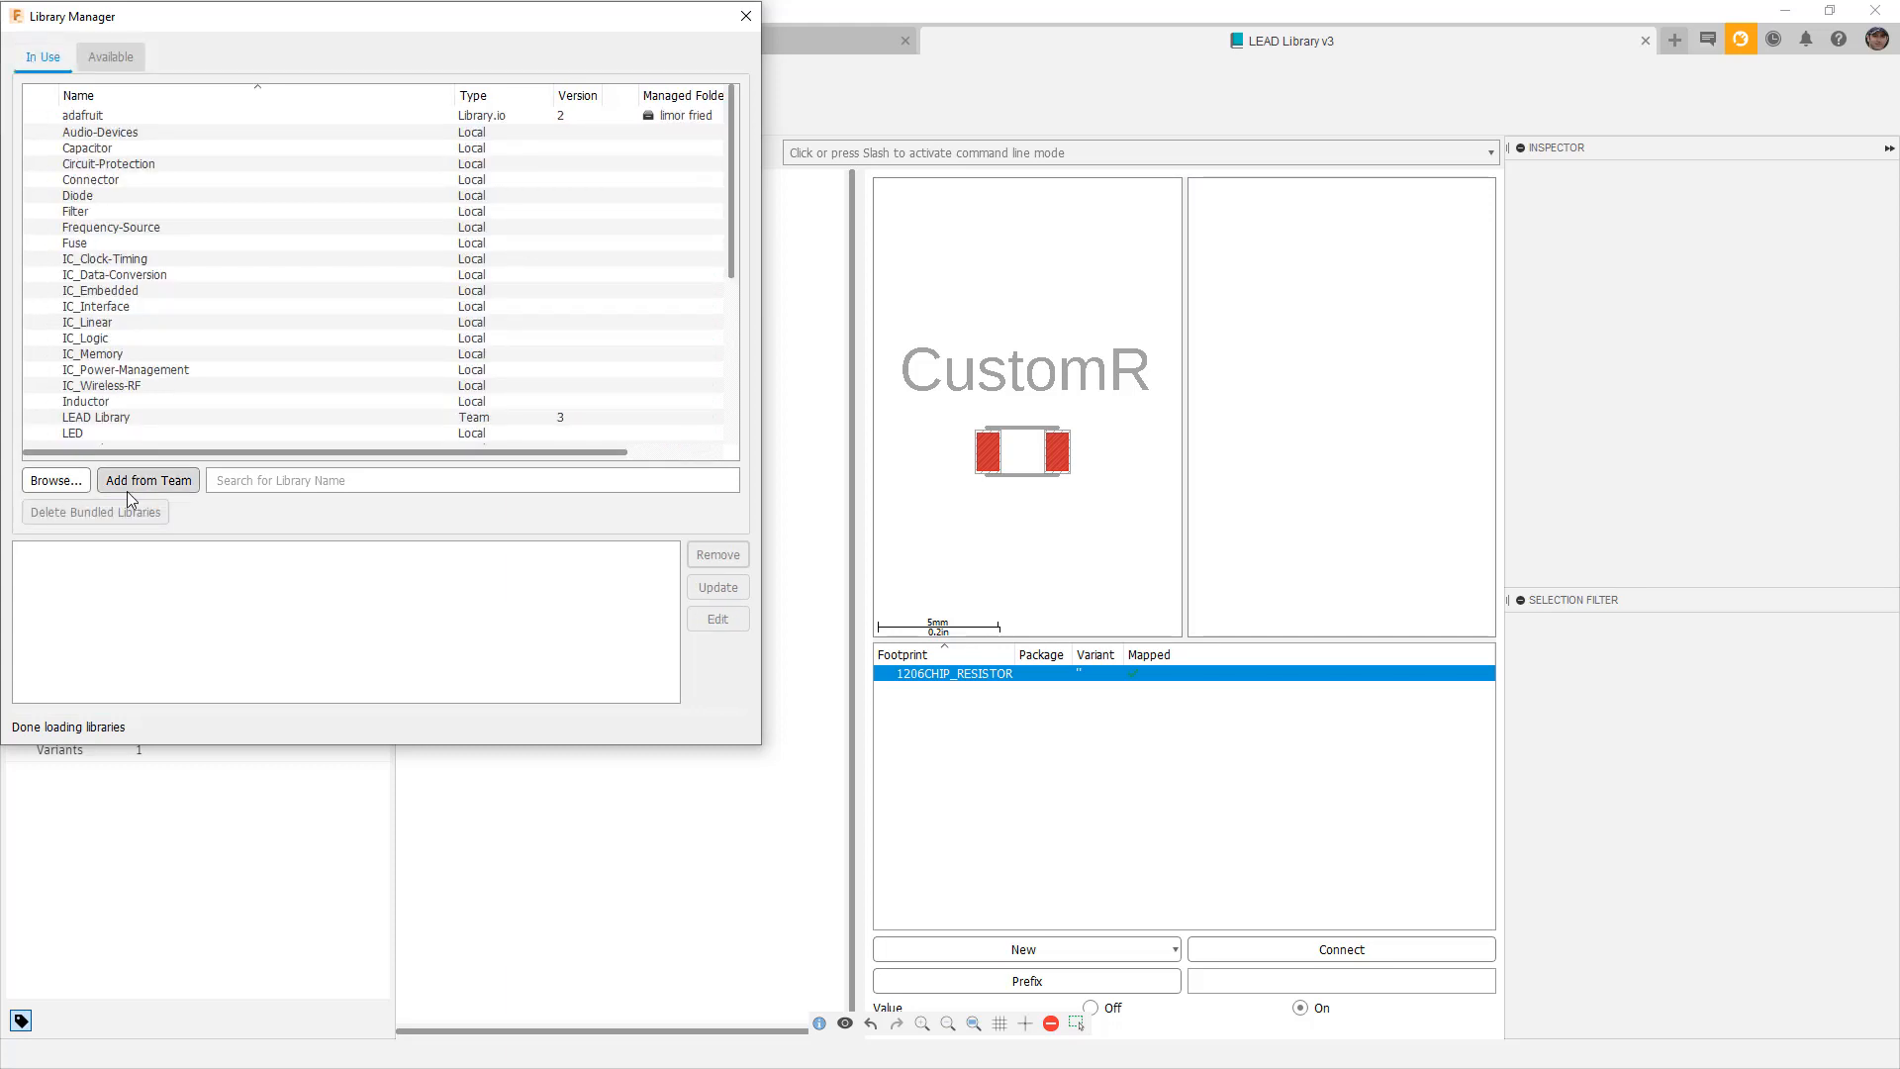
pyautogui.click(139, 482)
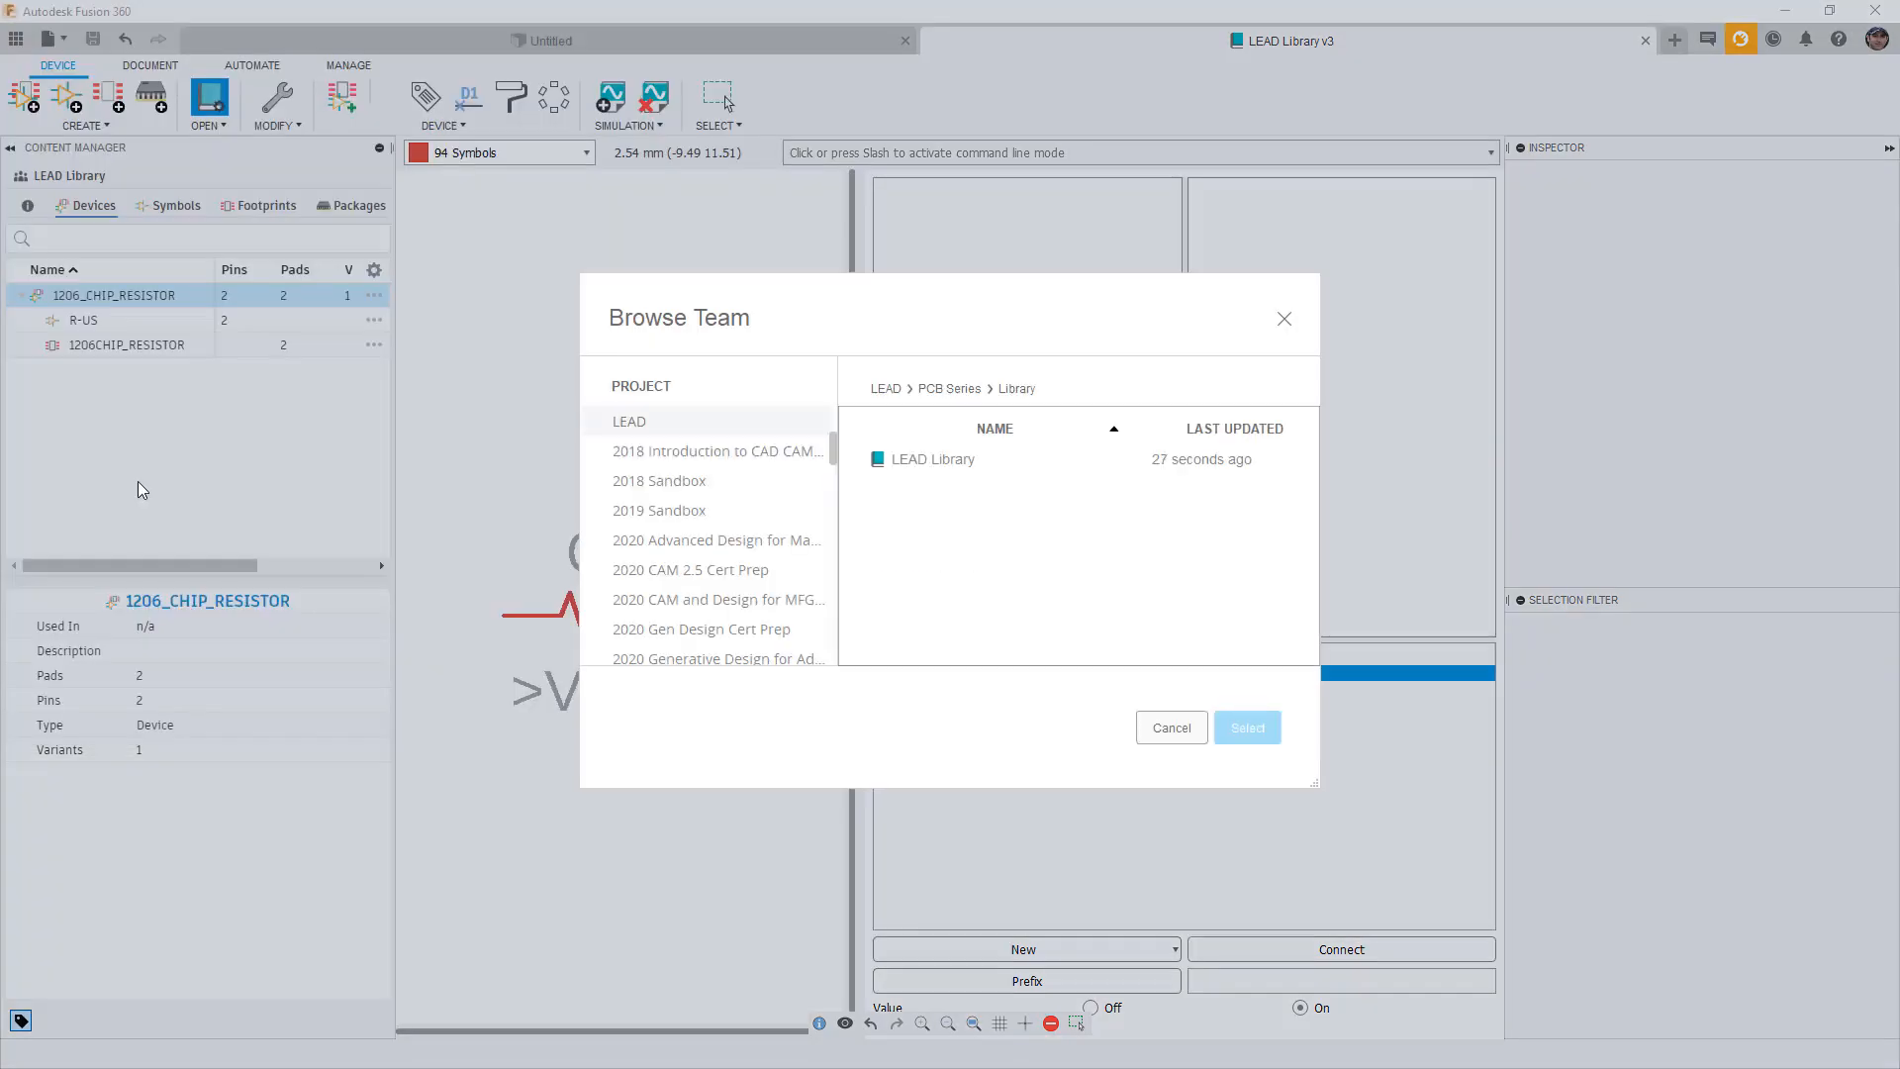
pyautogui.click(957, 460)
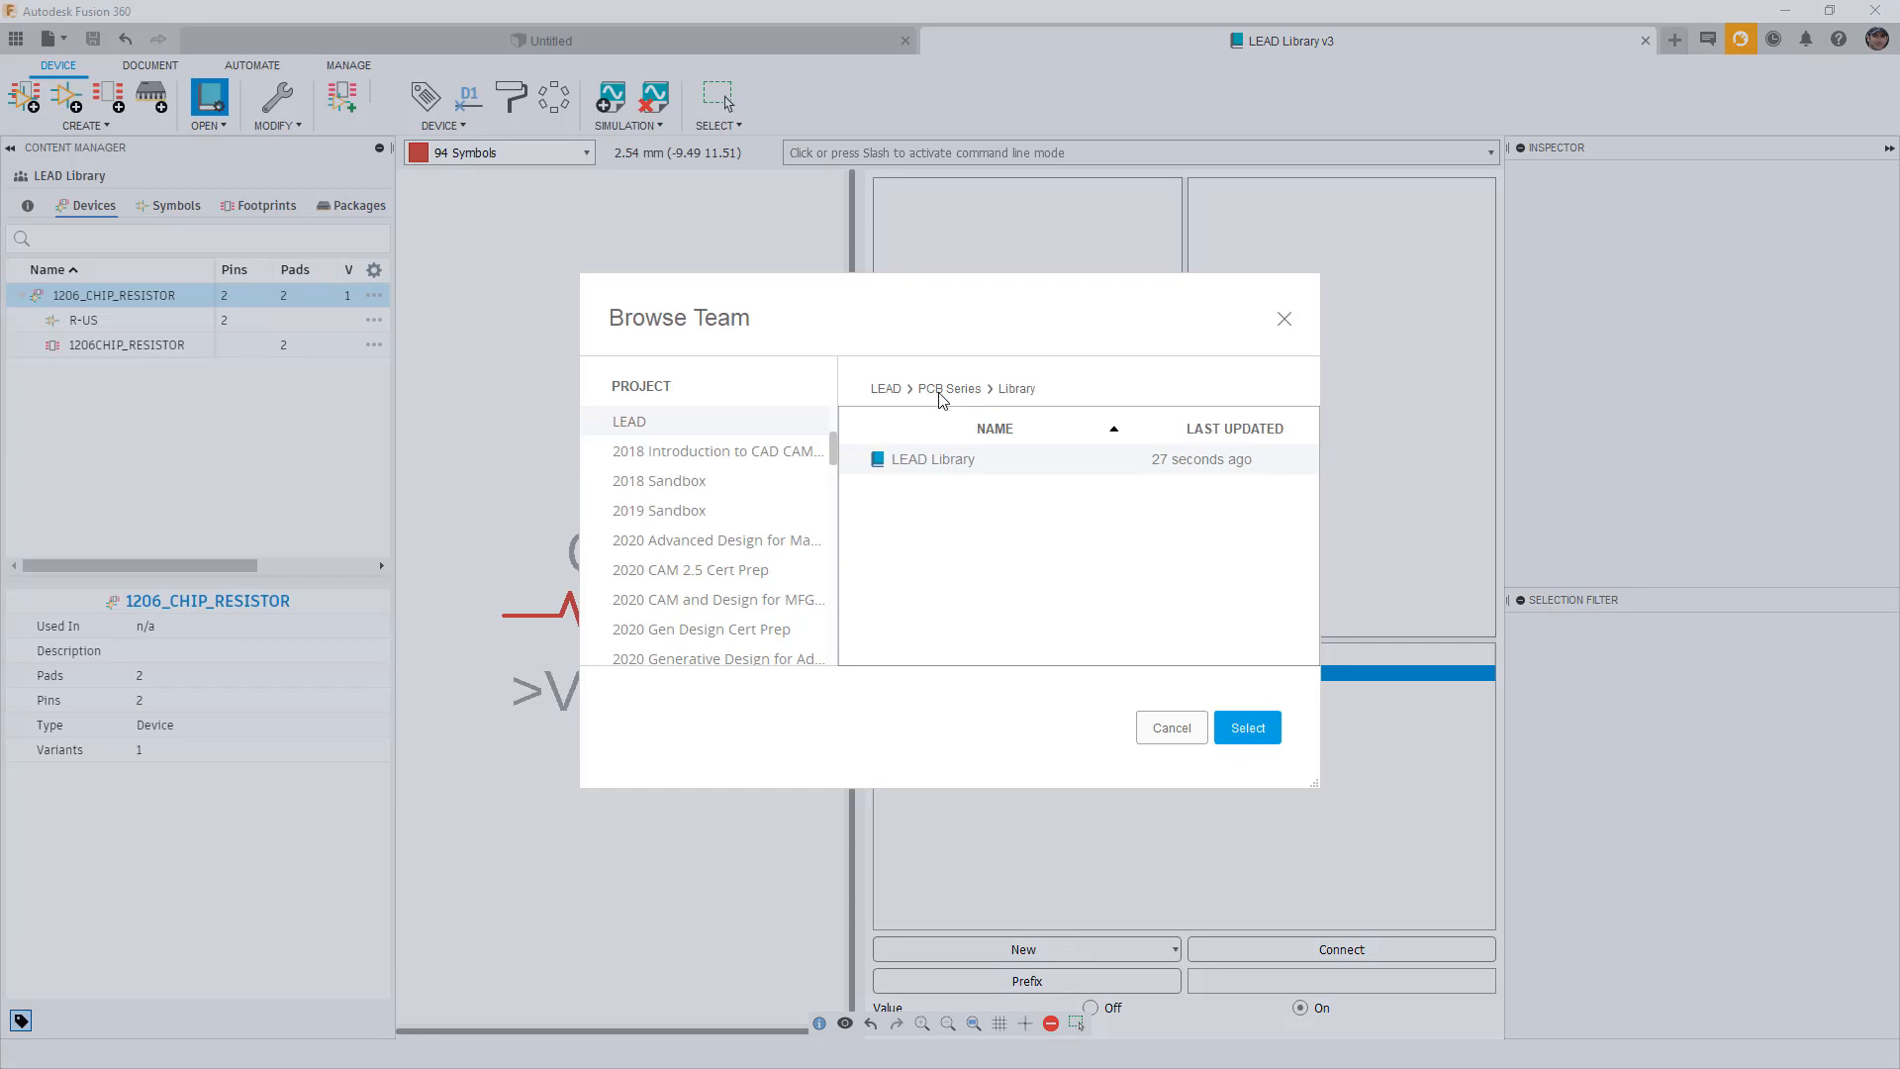
pyautogui.click(1248, 728)
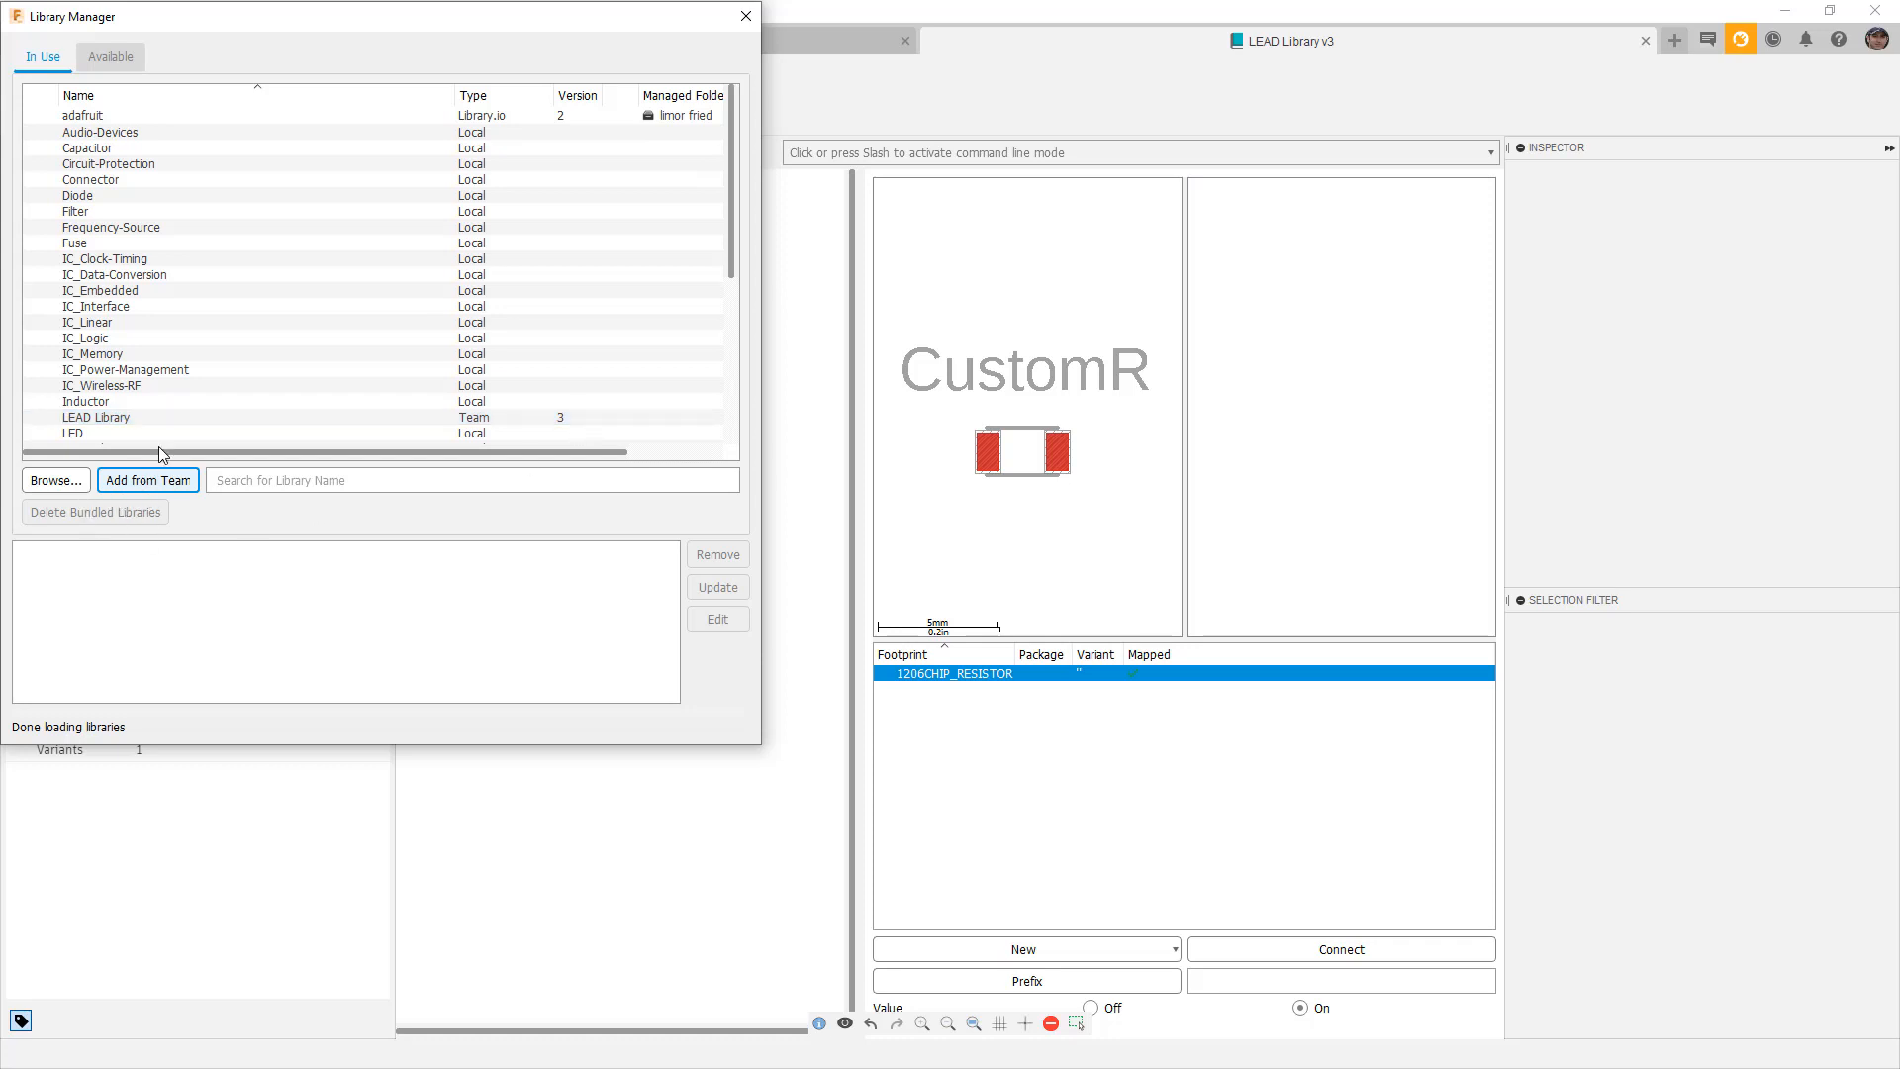
pyautogui.click(746, 16)
pyautogui.click(743, 39)
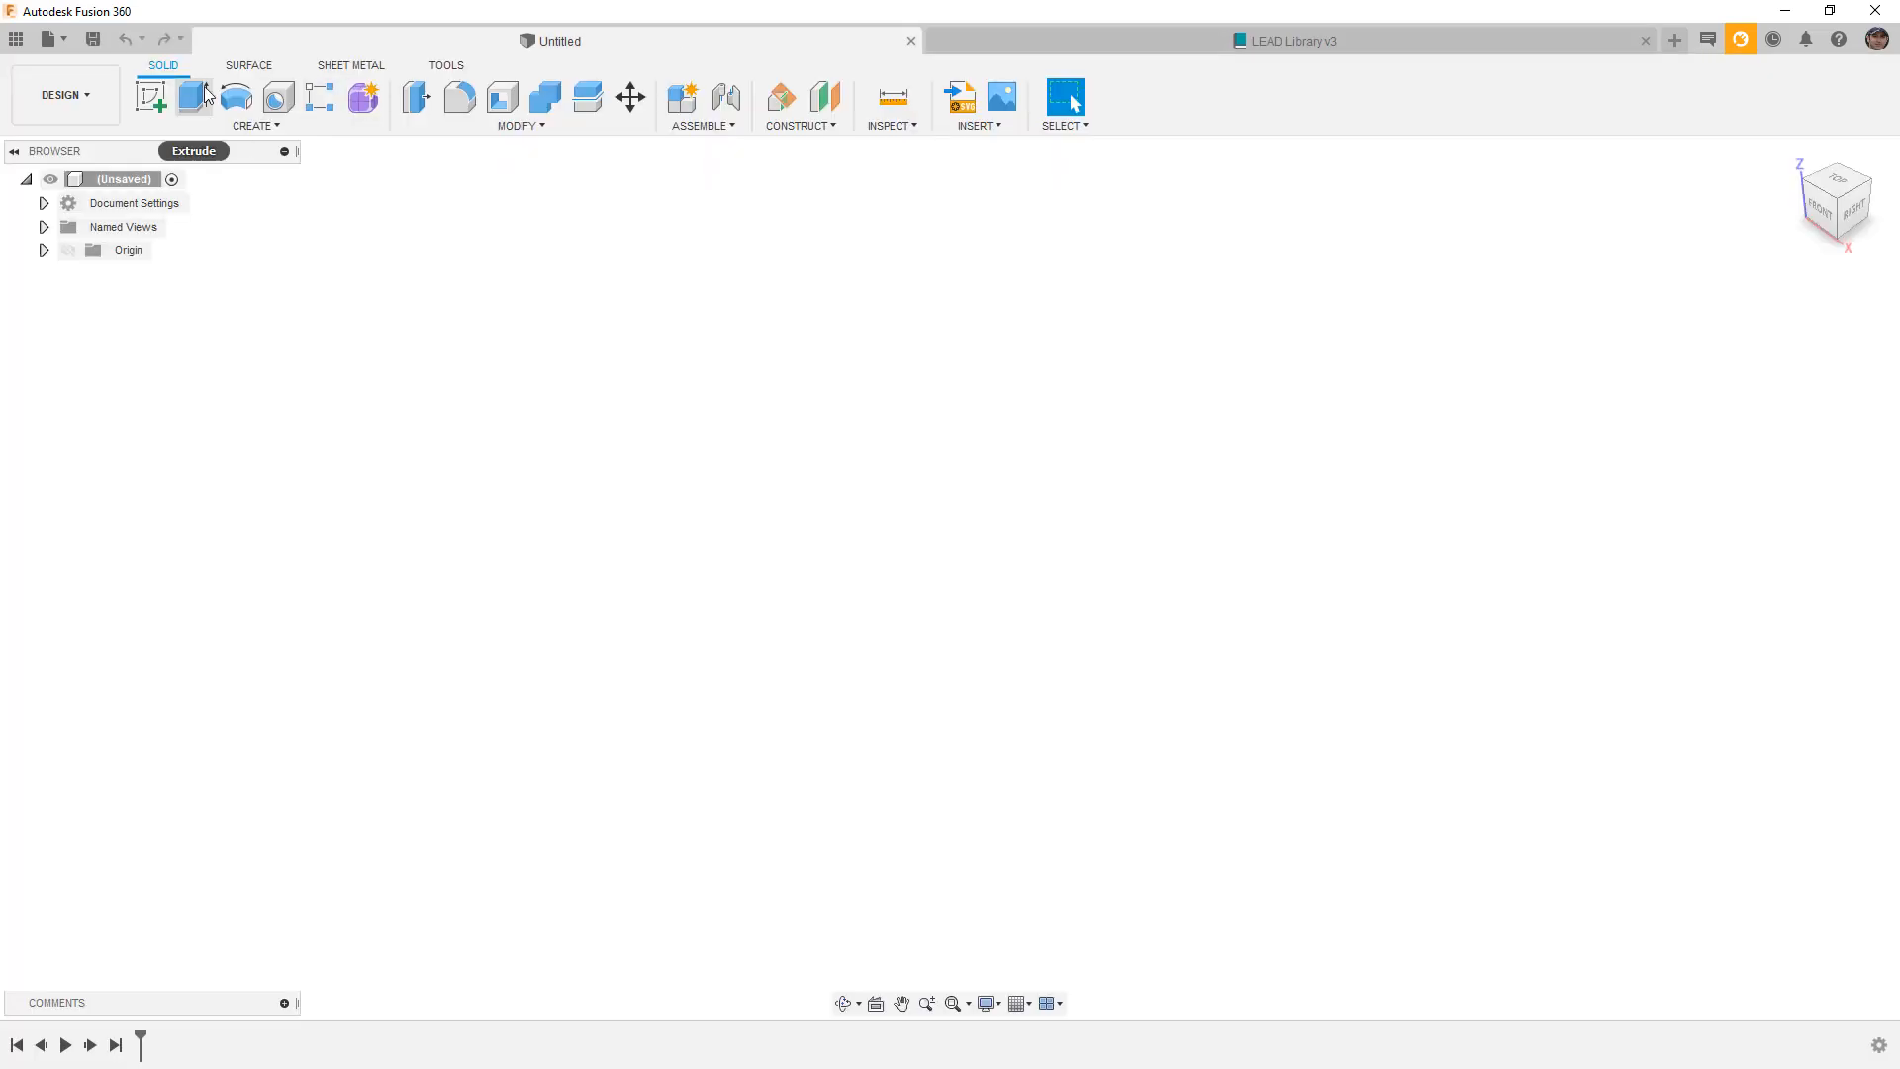
# Create a new electronics design with a blank schematic and open the Place Component parts list.
pyautogui.click(67, 44)
pyautogui.click(88, 95)
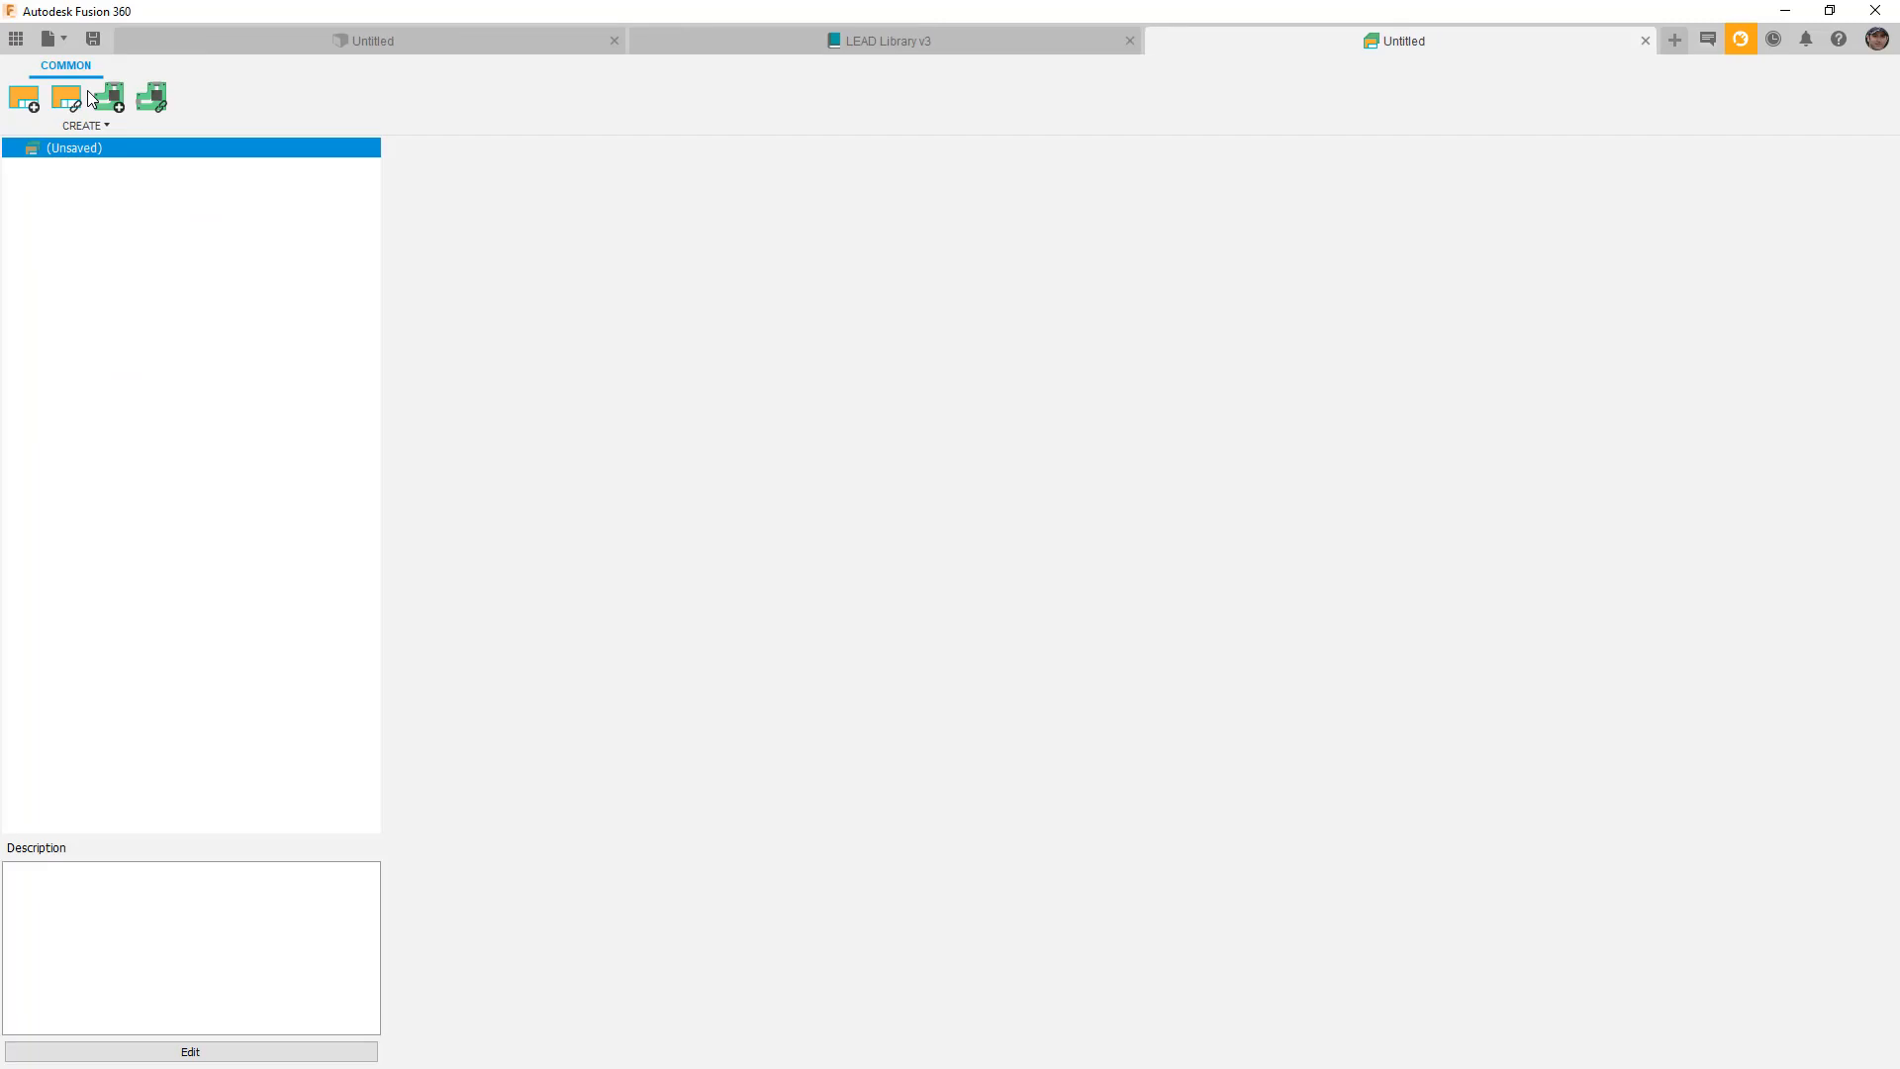
pyautogui.click(21, 103)
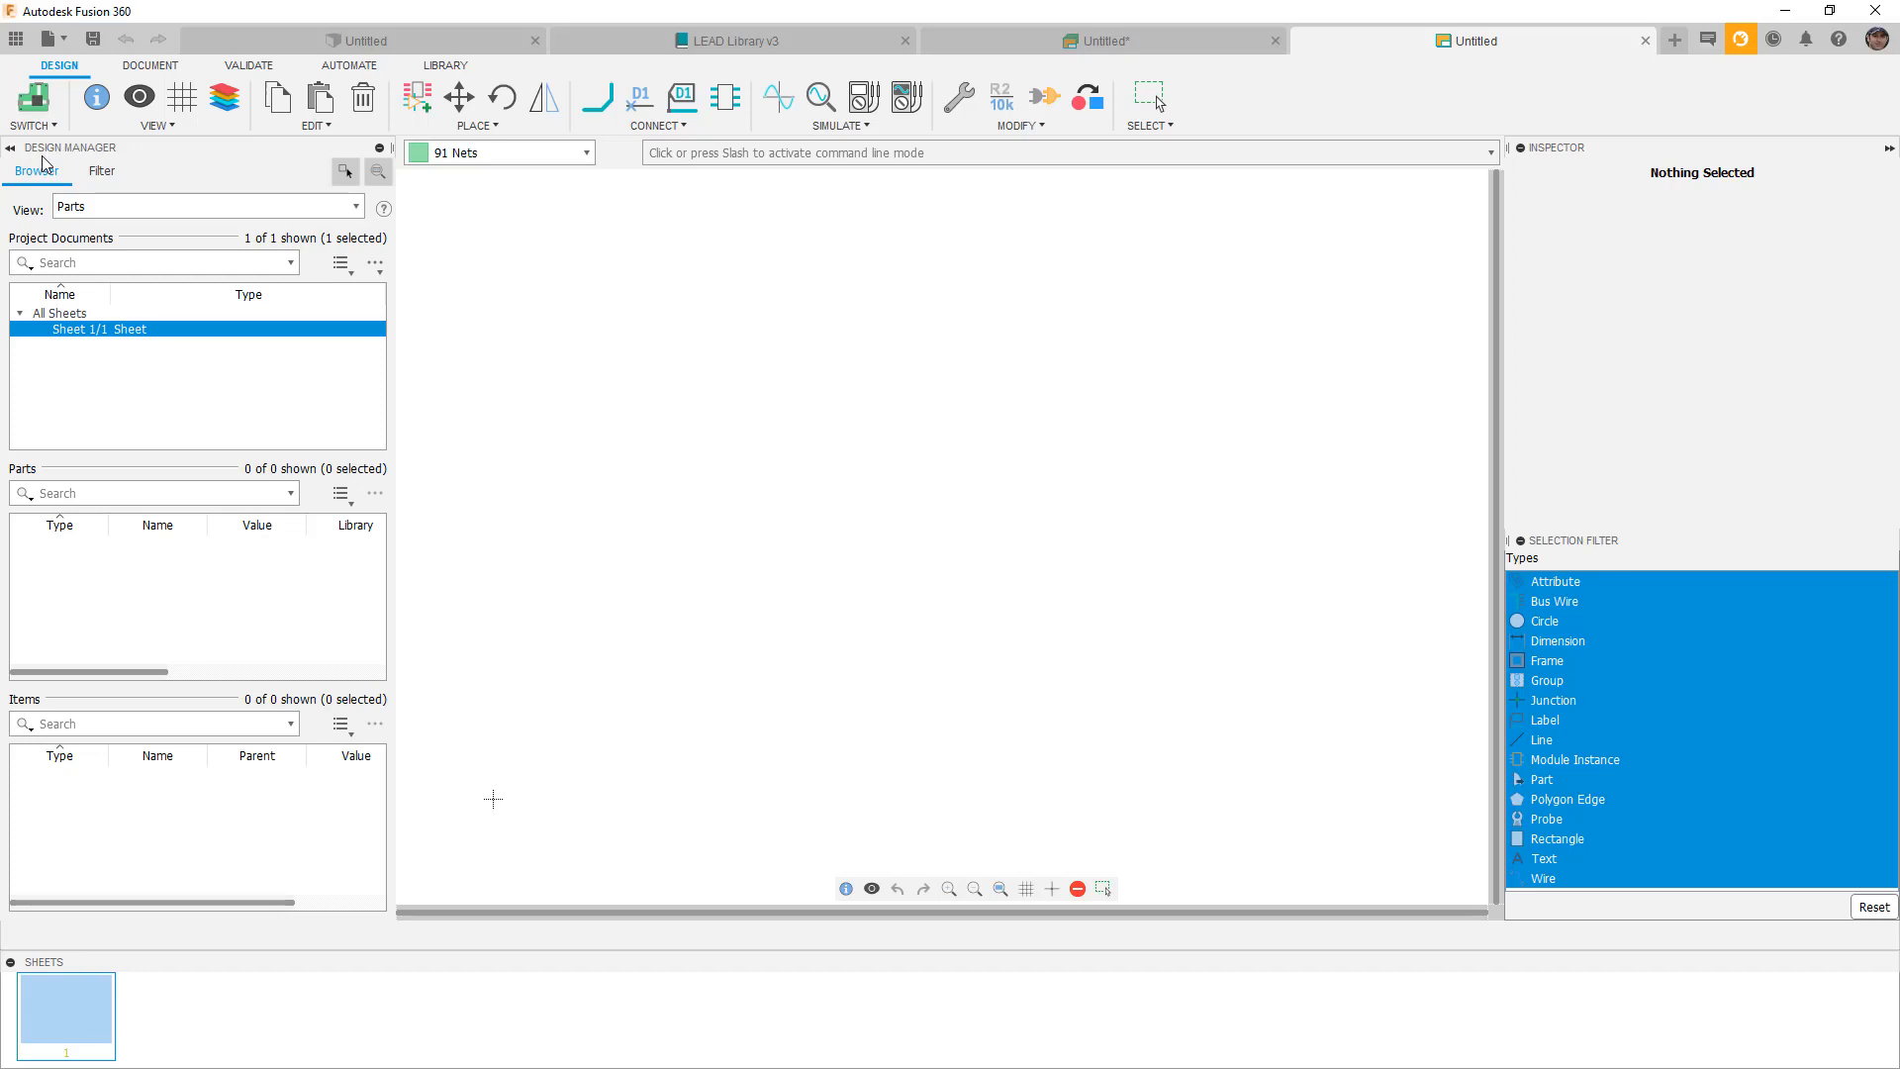
pyautogui.click(417, 98)
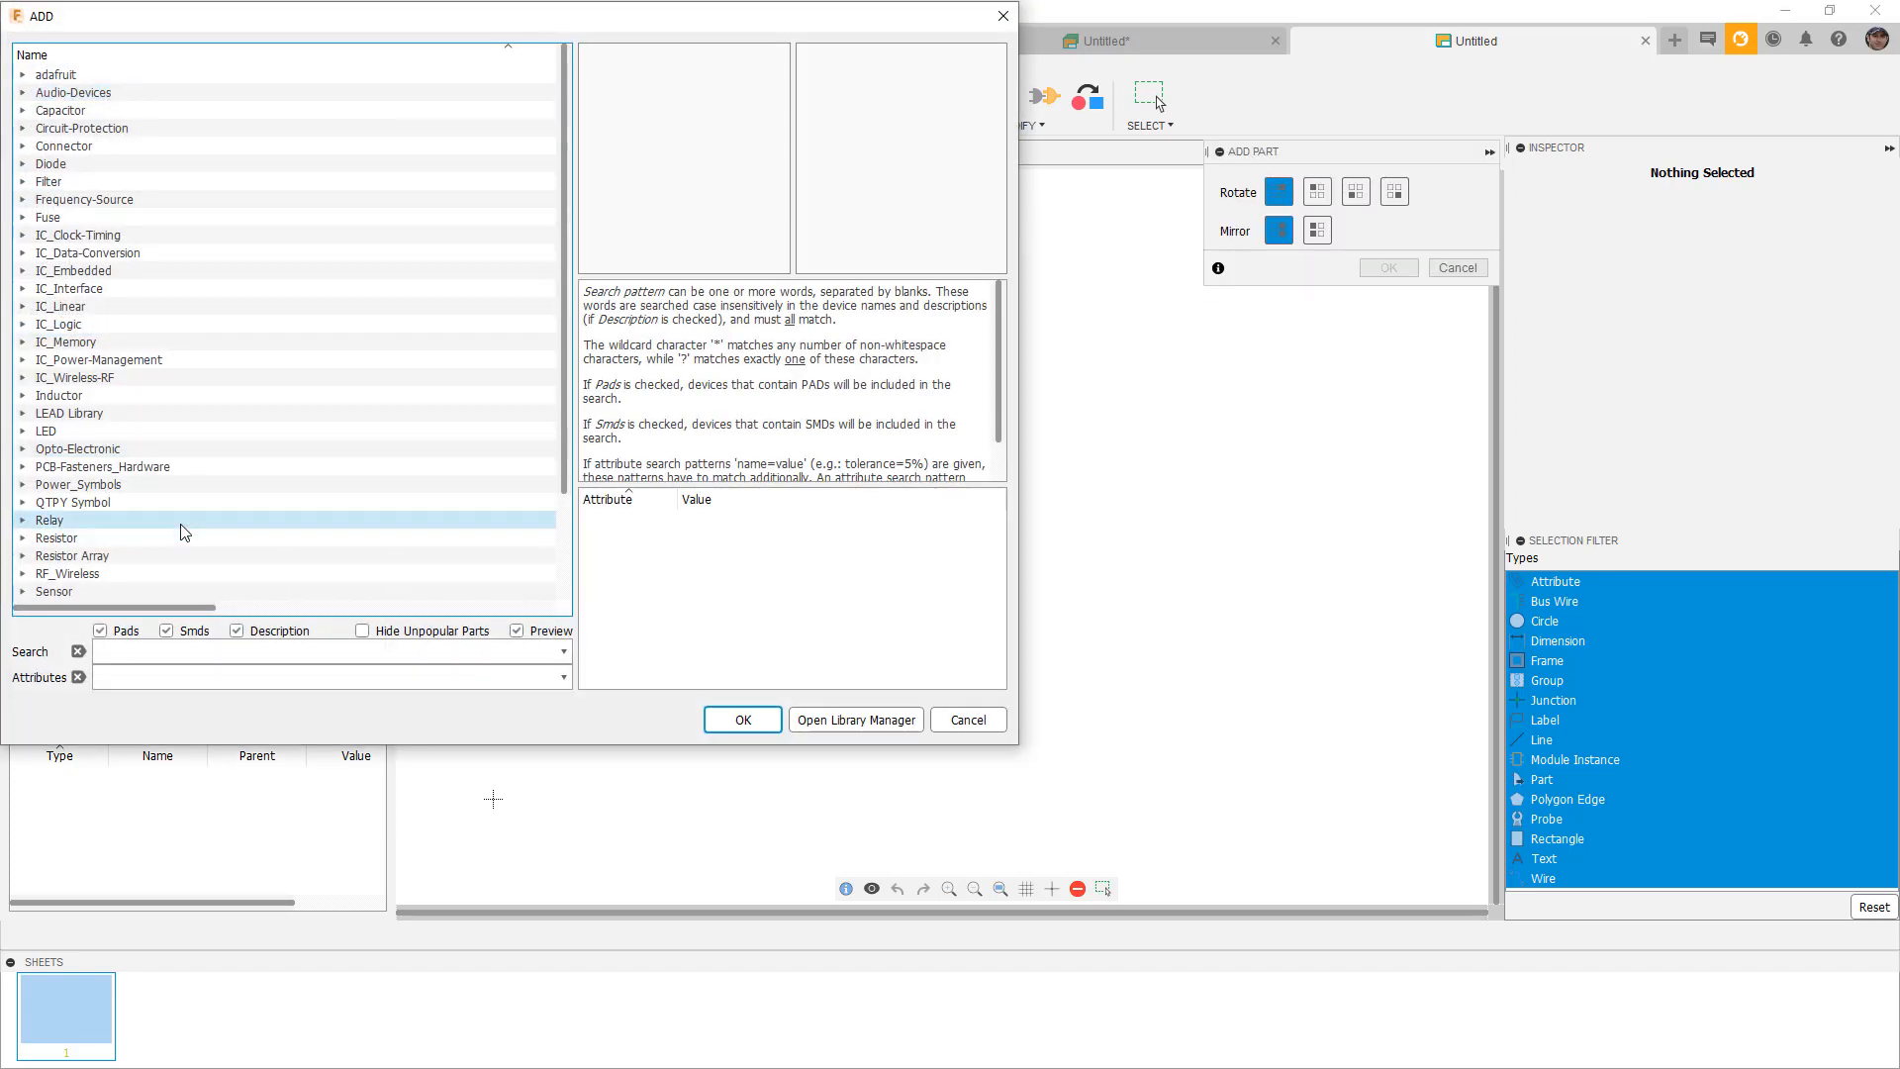
# Place the 1206_CHIP_RESISTOR from LEAD Library onto the schematic as part U$1.
pyautogui.click(110, 415)
pyautogui.doubleClick(110, 414)
pyautogui.click(105, 435)
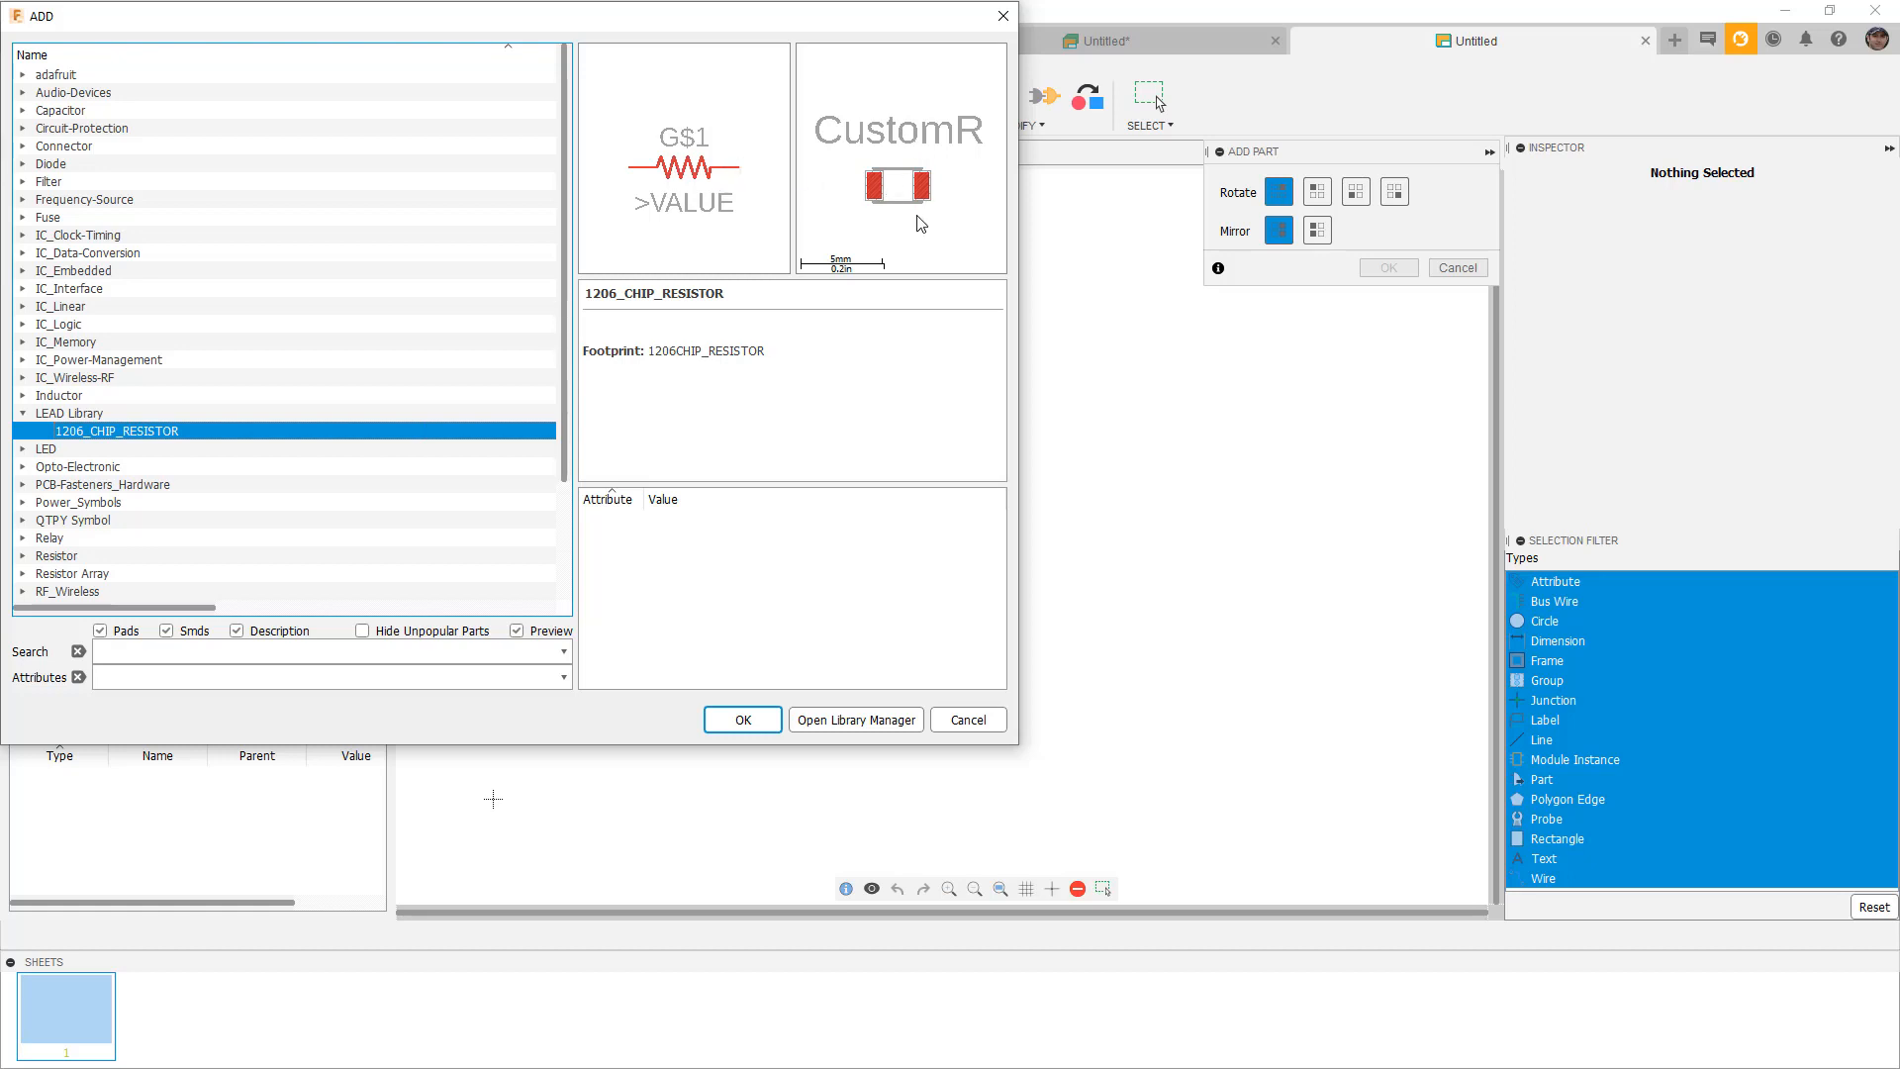
pyautogui.click(744, 720)
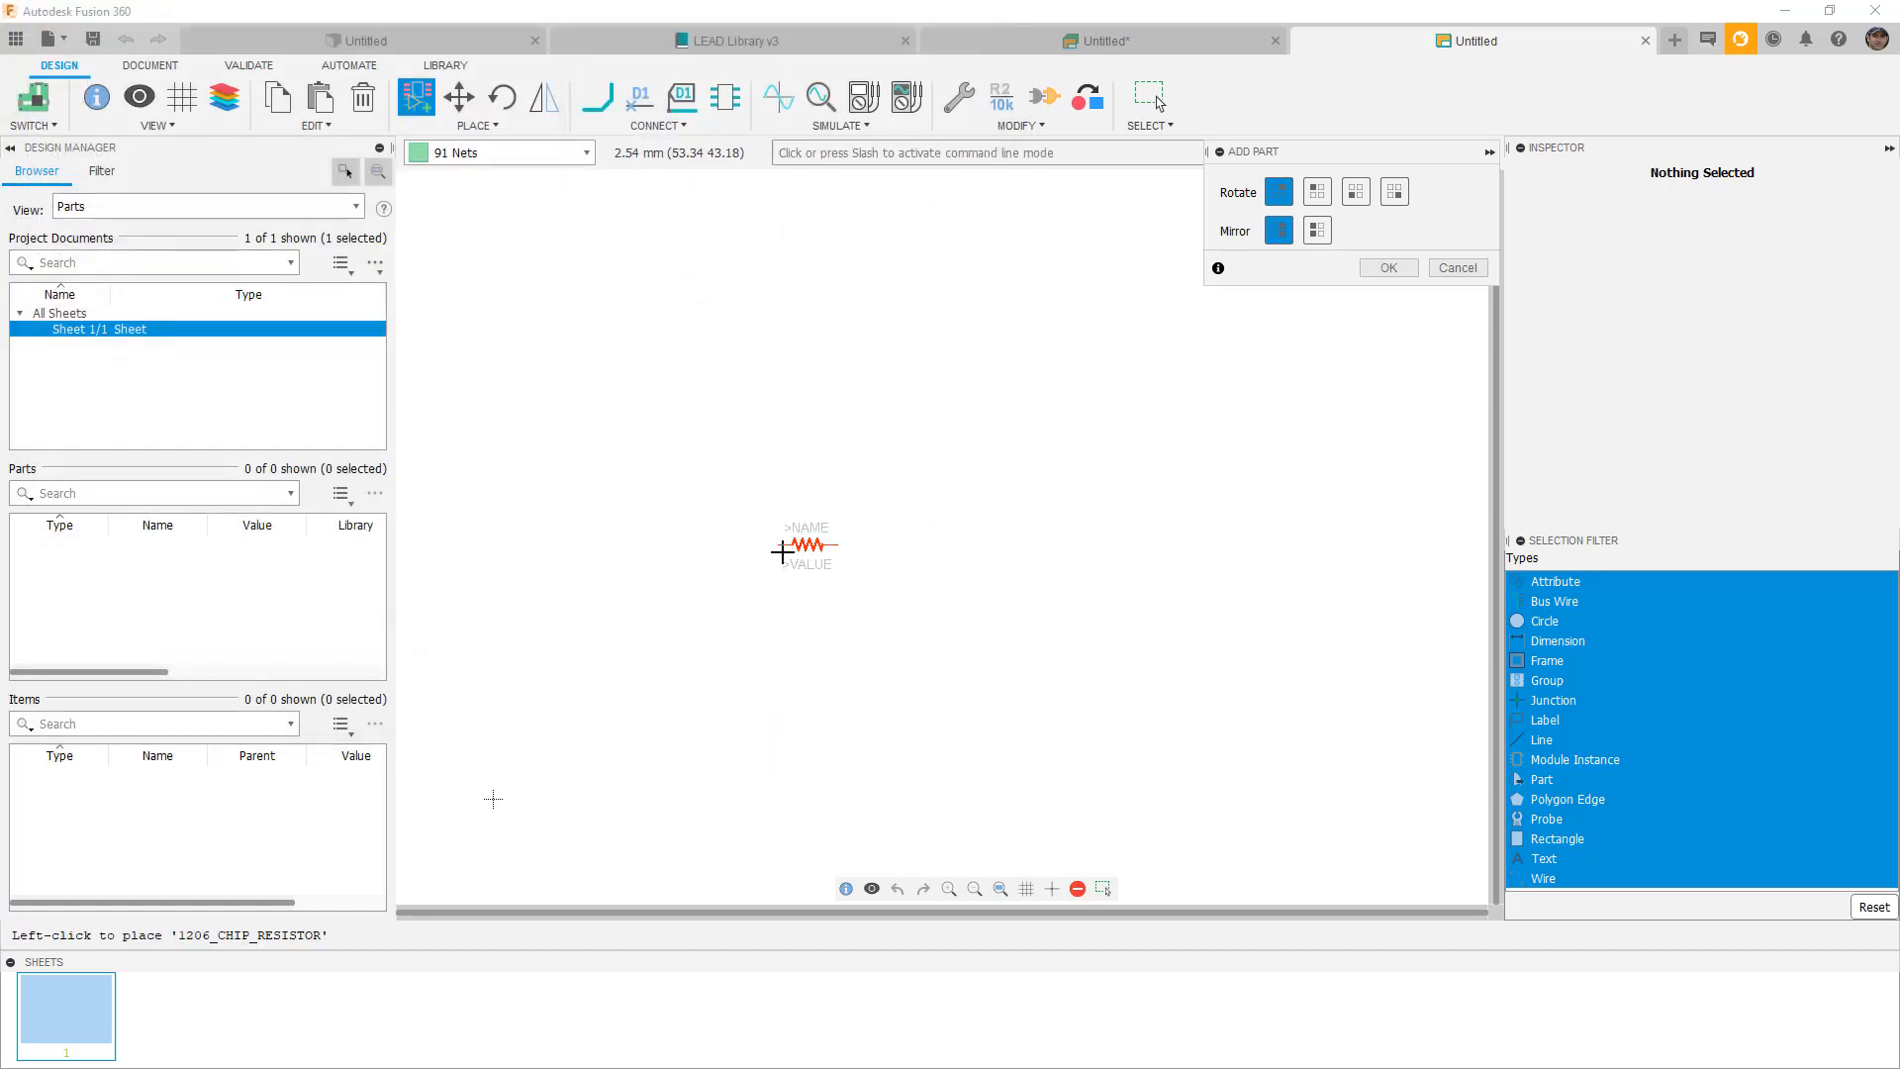
pyautogui.click(523, 769)
pyautogui.click(1380, 268)
# Move the U$1 footprint to the board centre in the PCB layout, then return to the schematic.
pyautogui.click(32, 99)
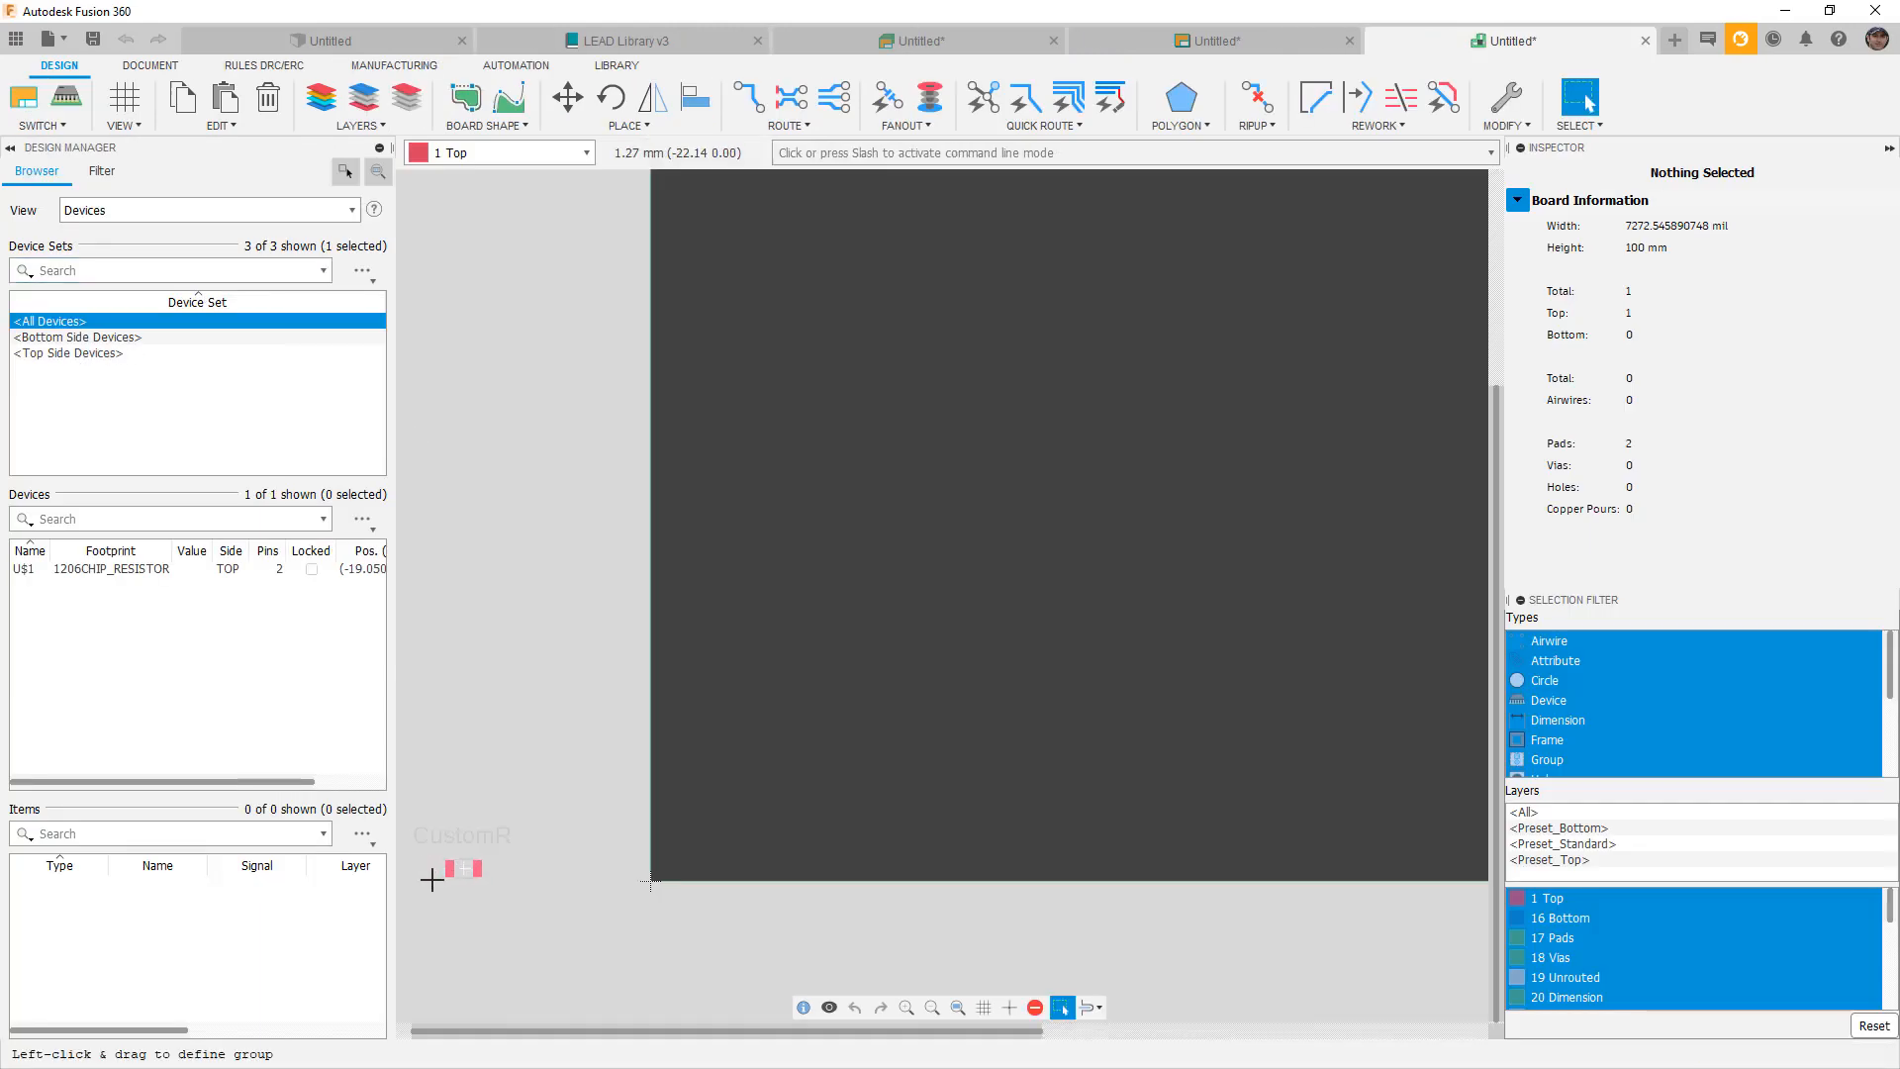
pyautogui.scroll(3, 432, 879)
pyautogui.click(490, 859)
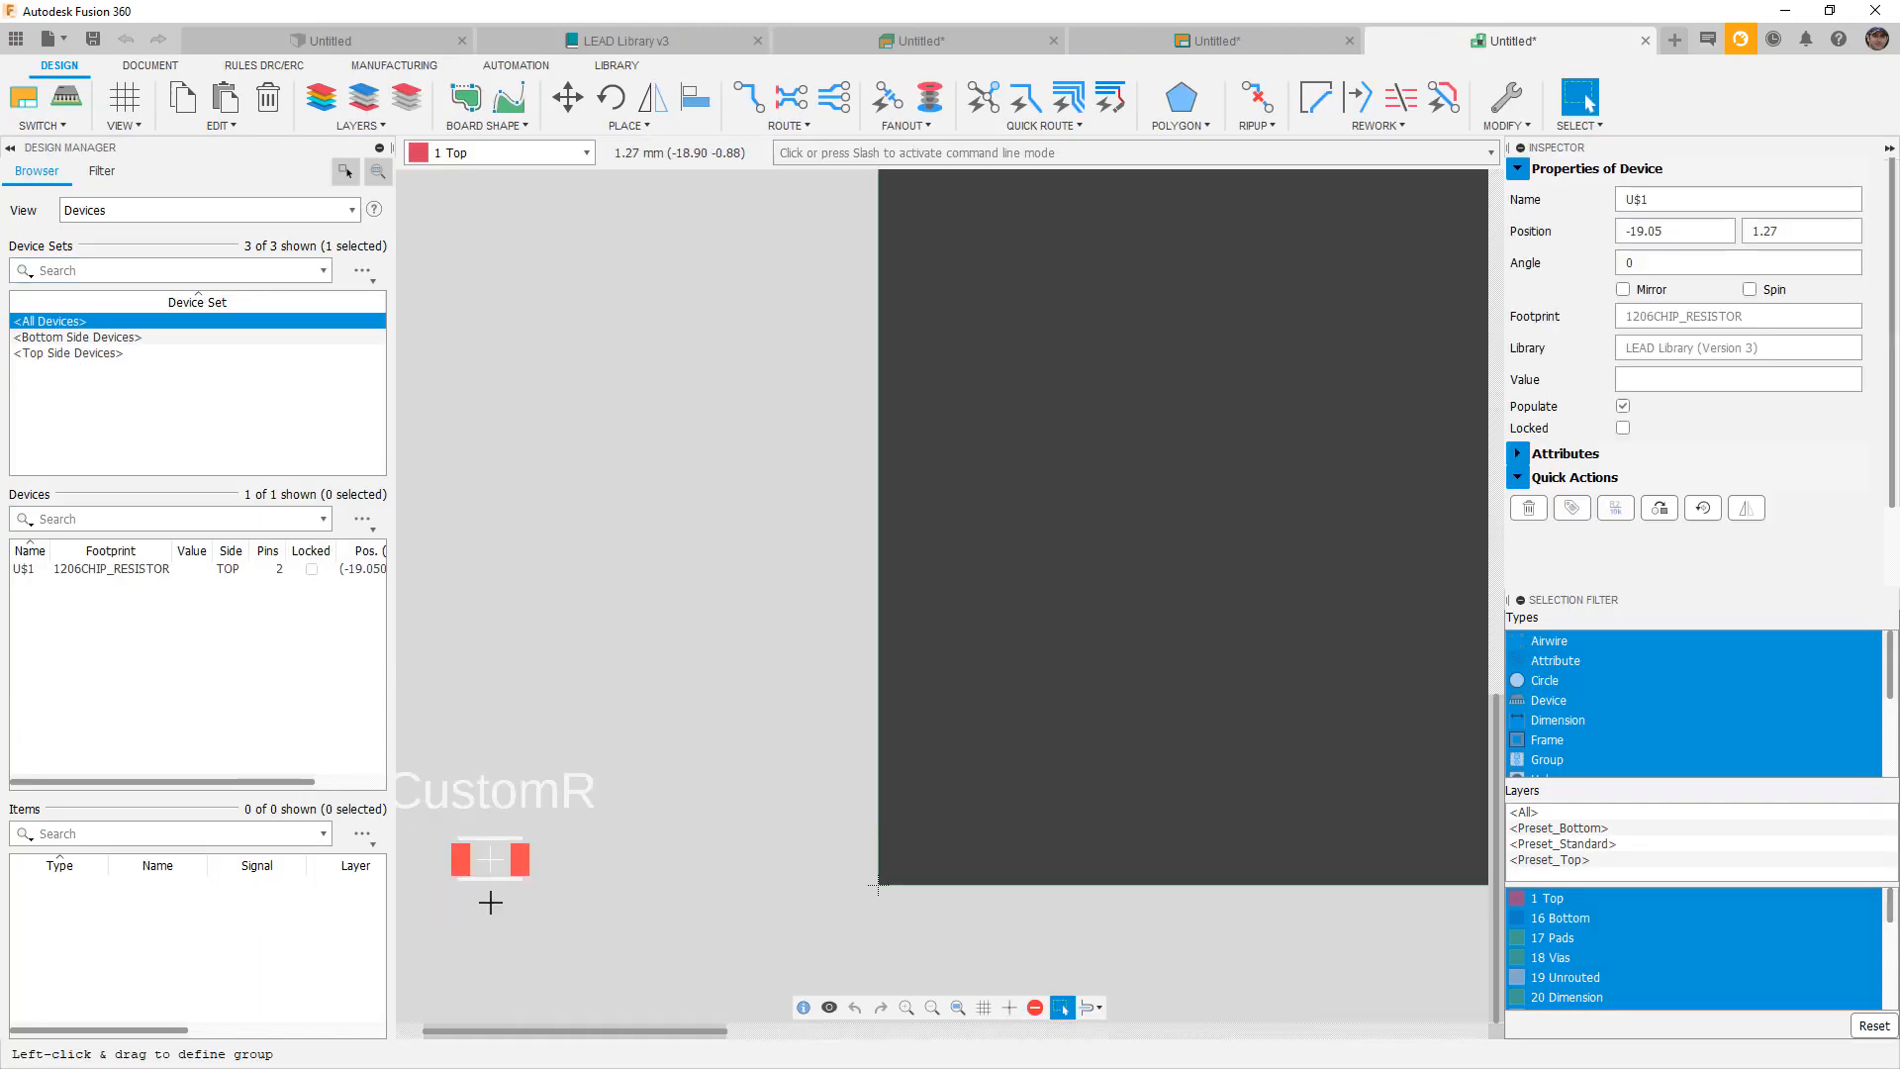
pyautogui.moveTo(490, 861); pyautogui.dragTo(1085, 575)
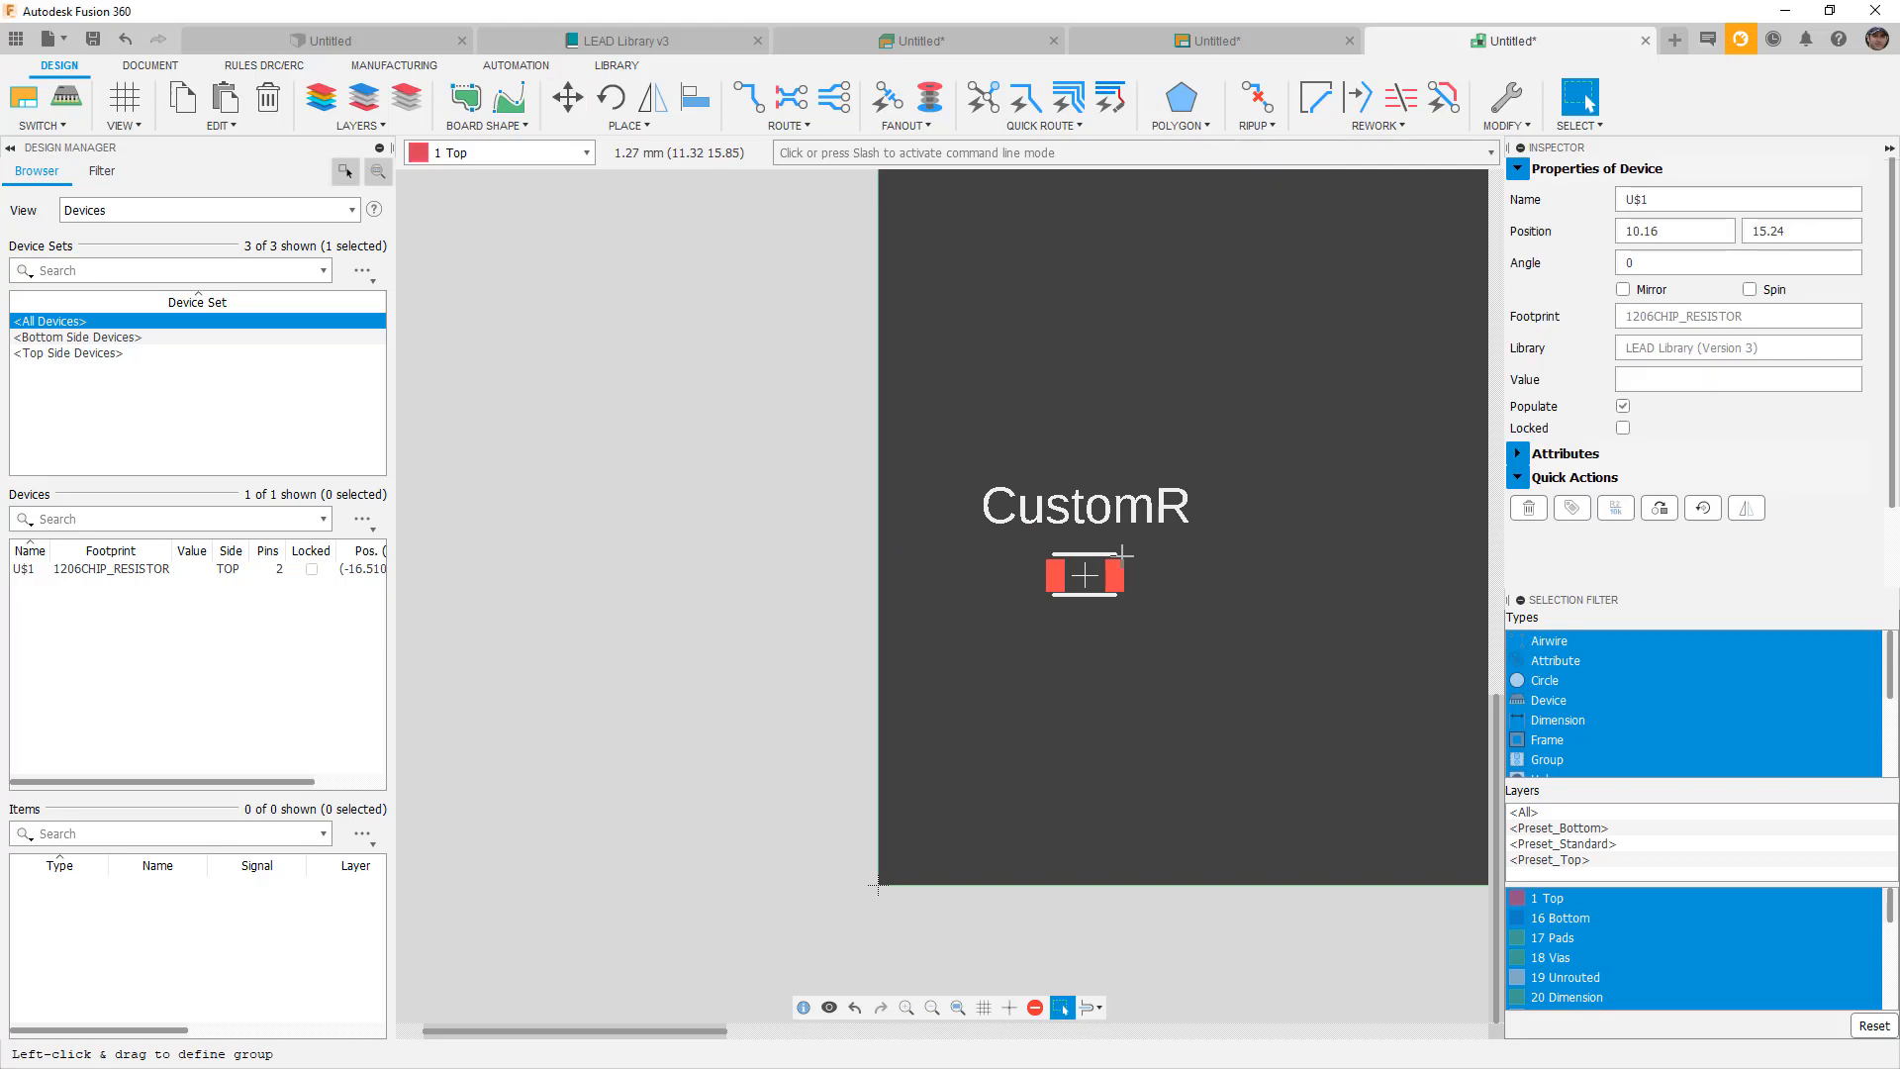
pyautogui.scroll(-2, 976, 560)
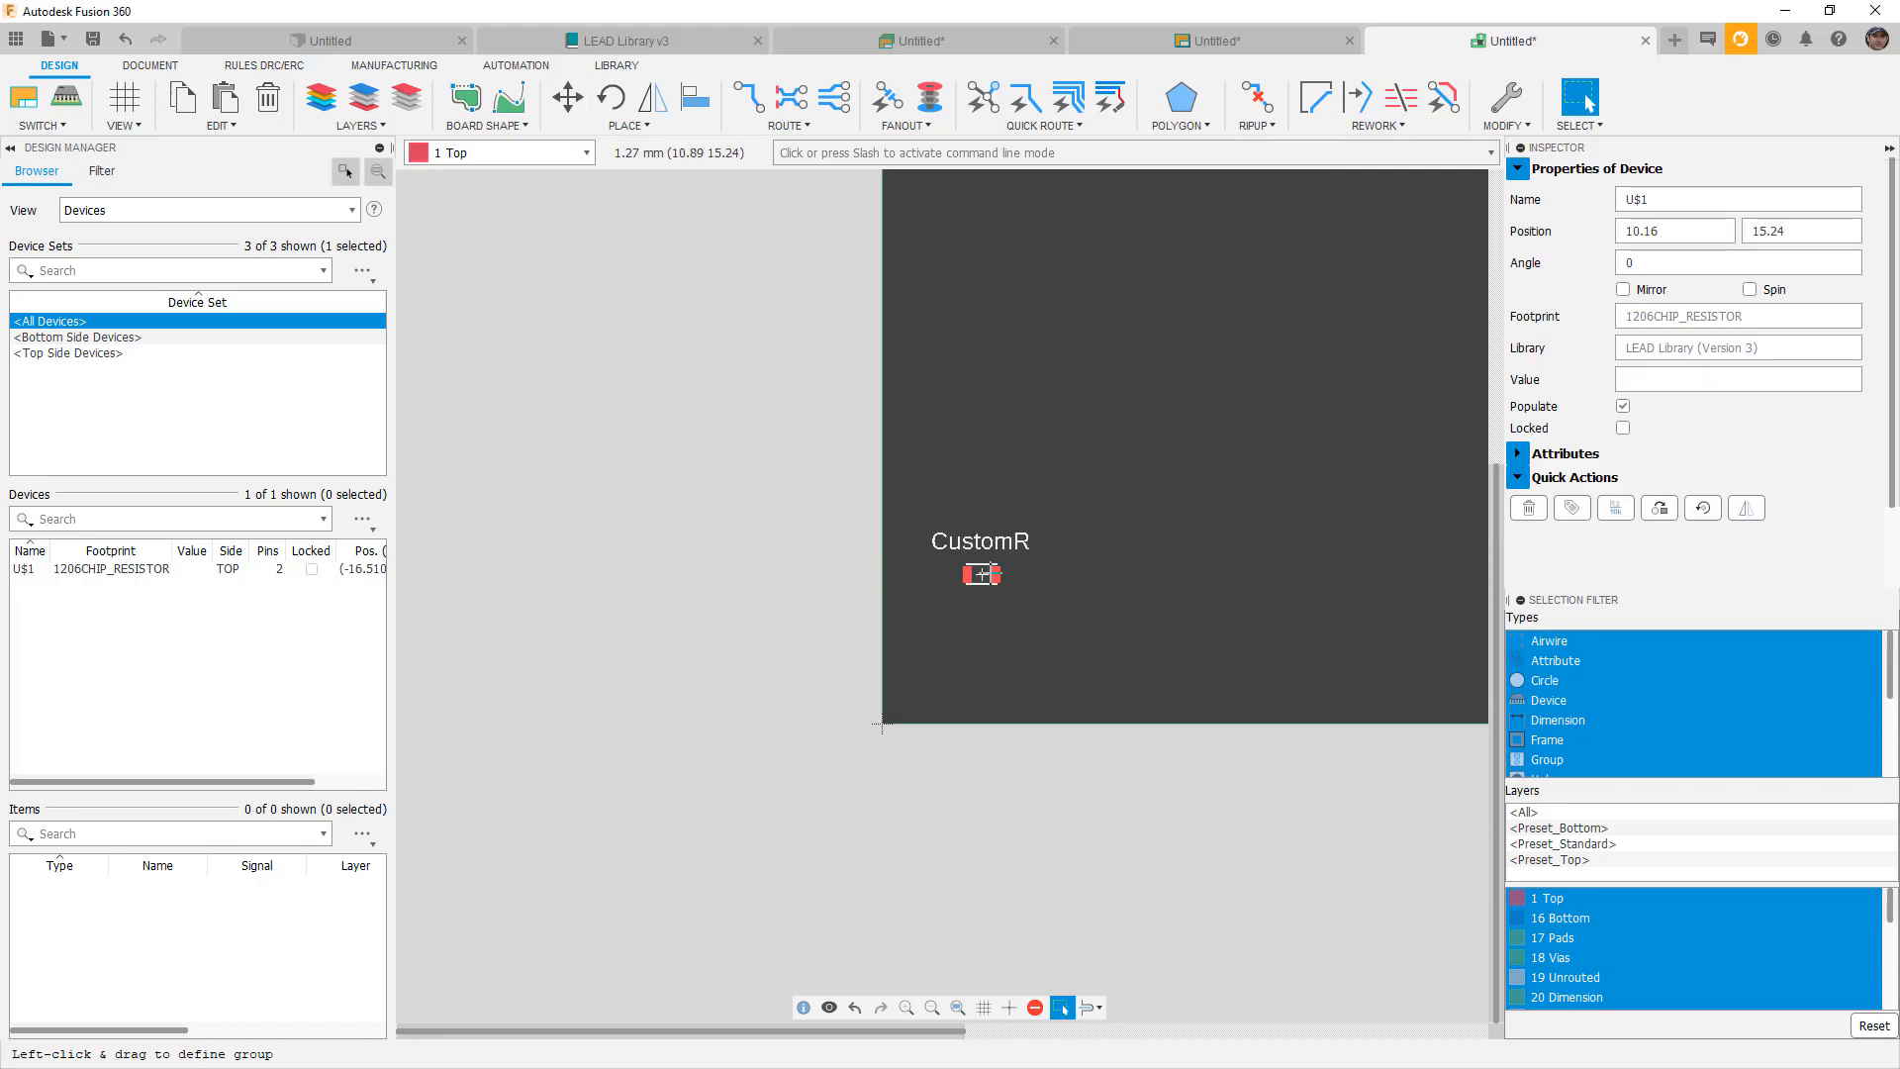
pyautogui.scroll(4, 1010, 570)
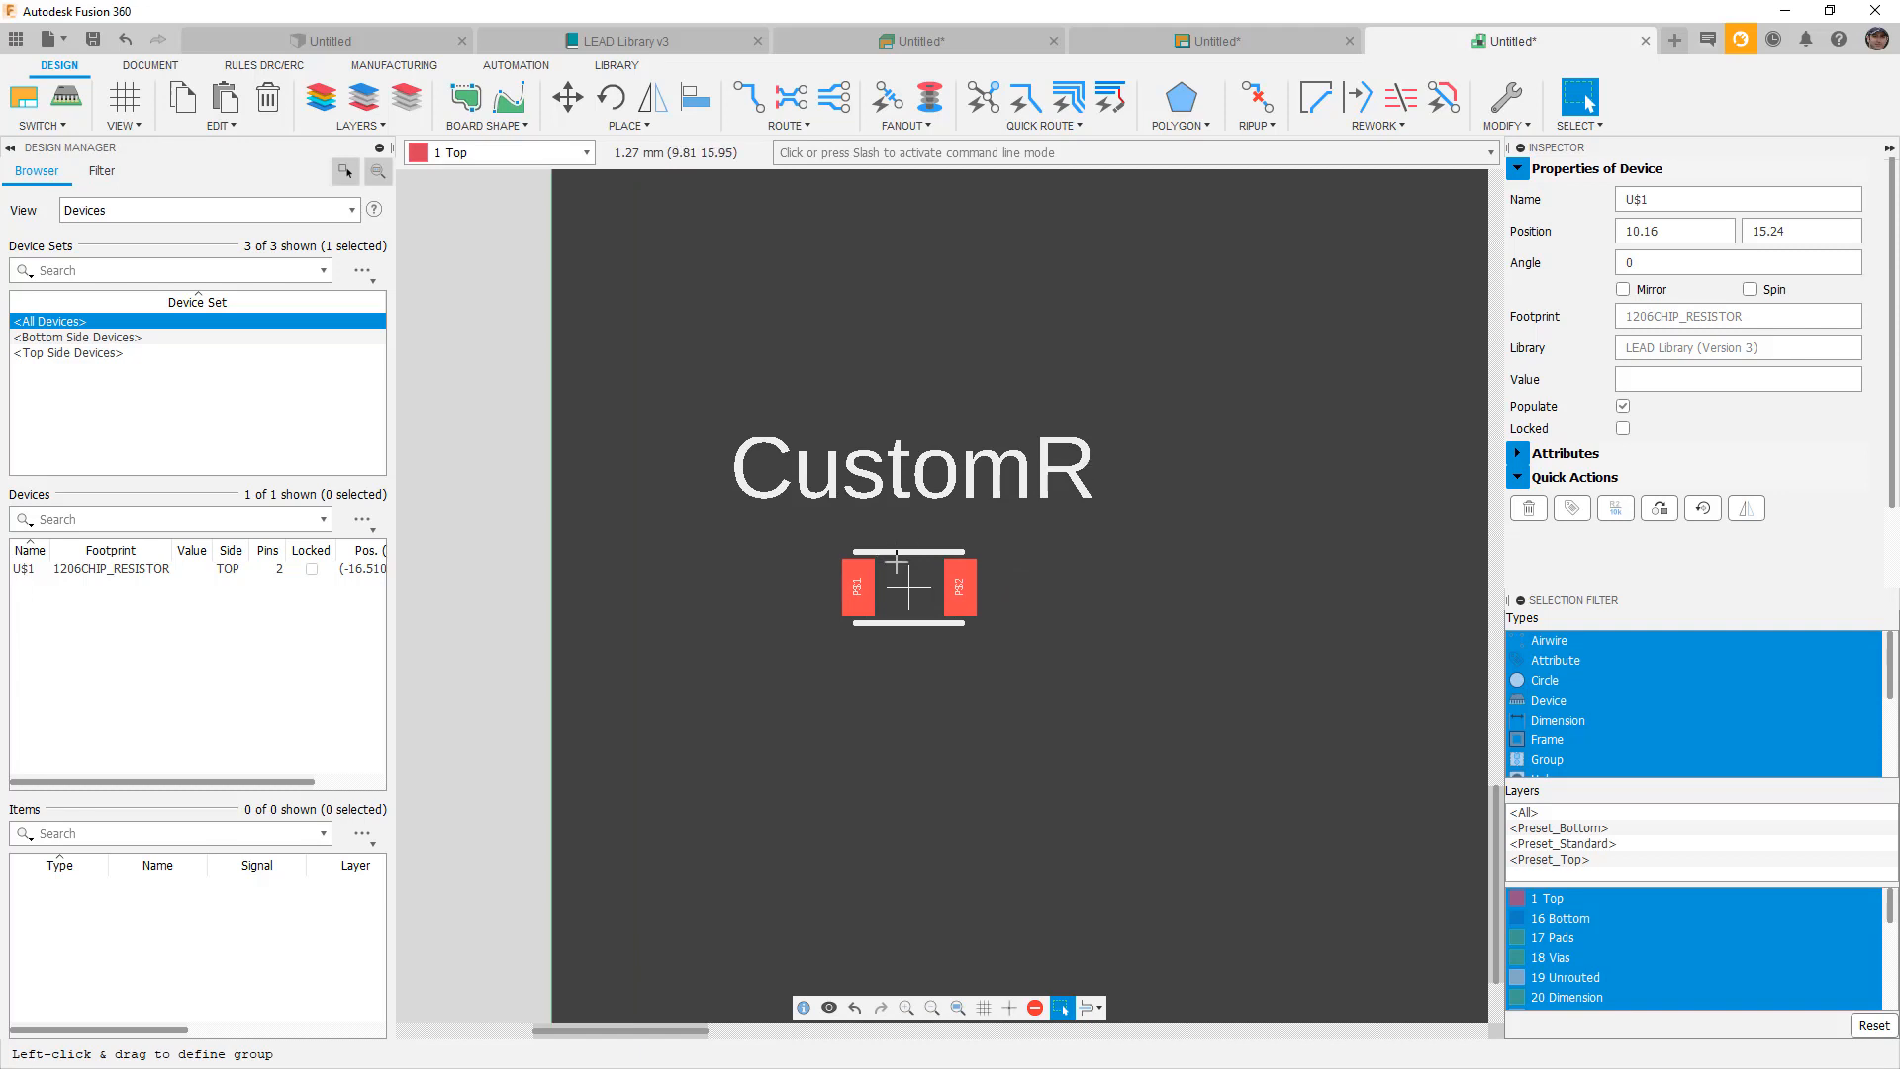
pyautogui.scroll(-3, 866, 582)
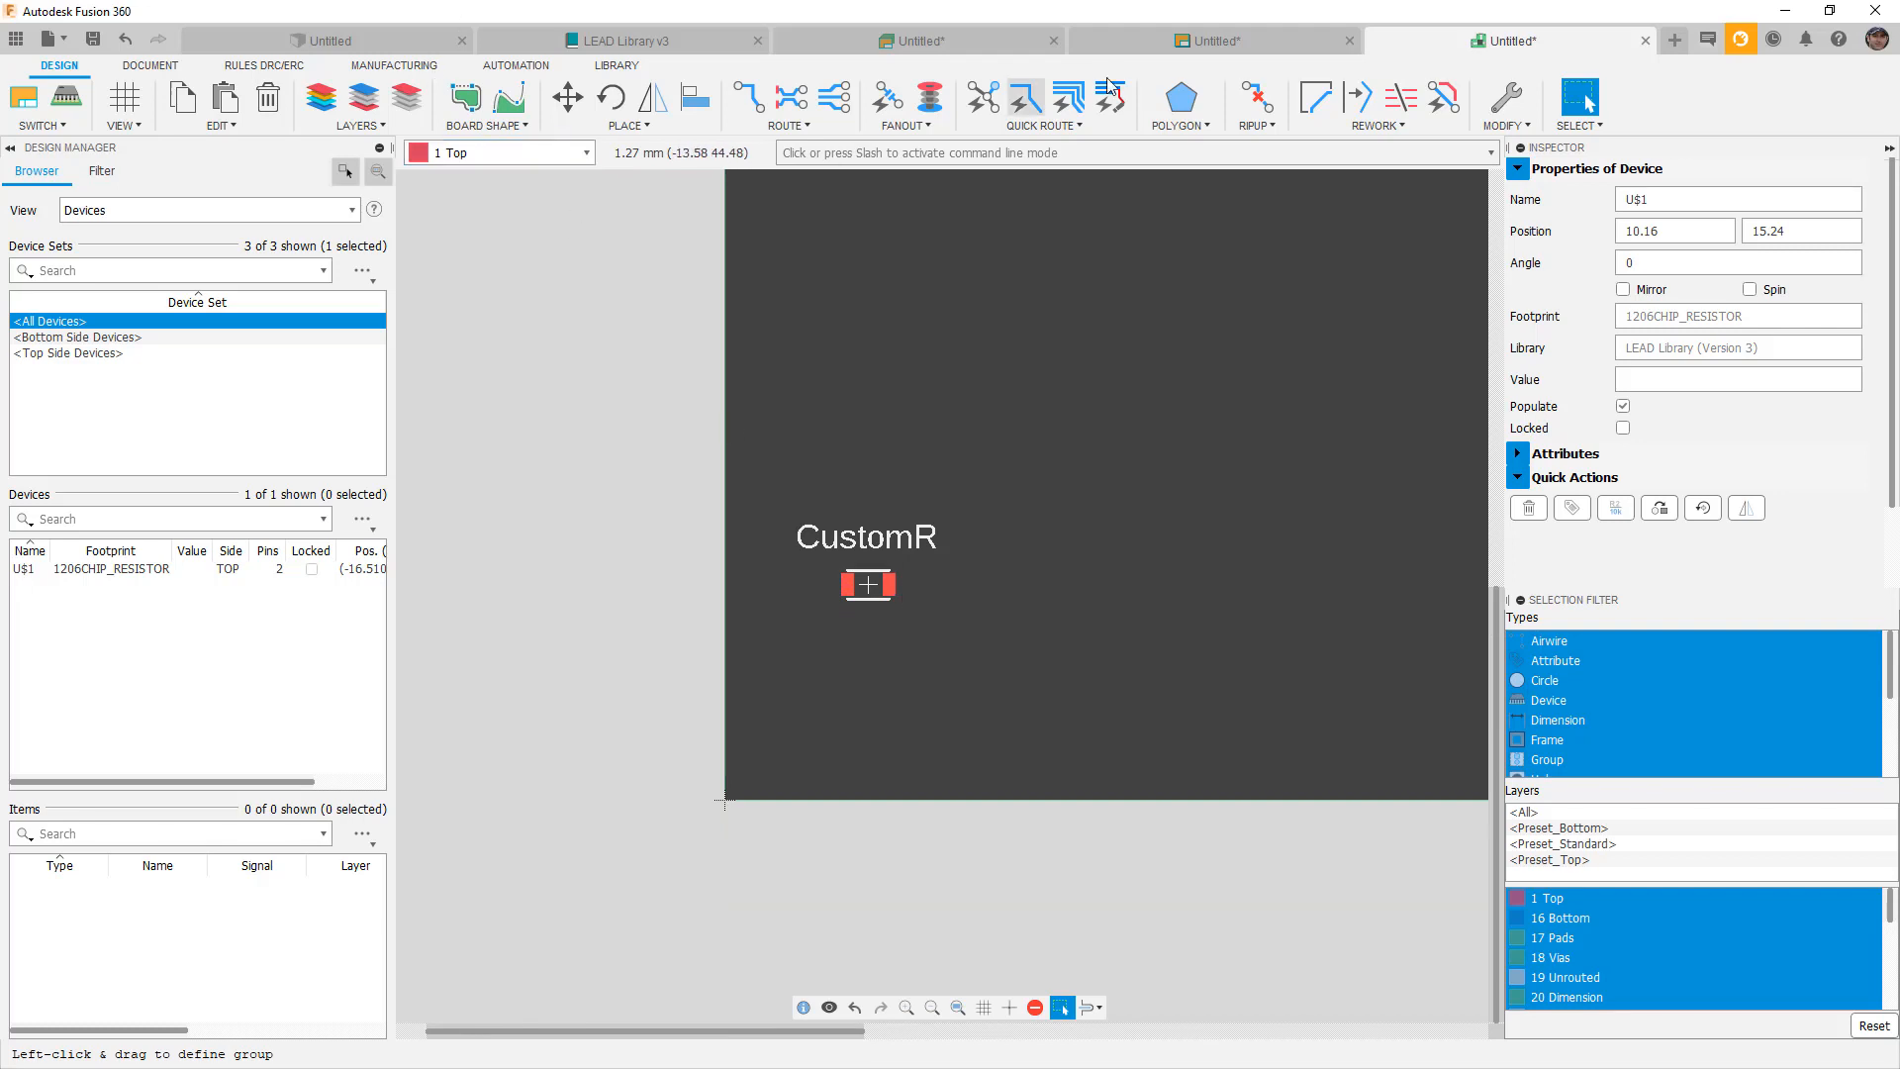
pyautogui.click(1216, 41)
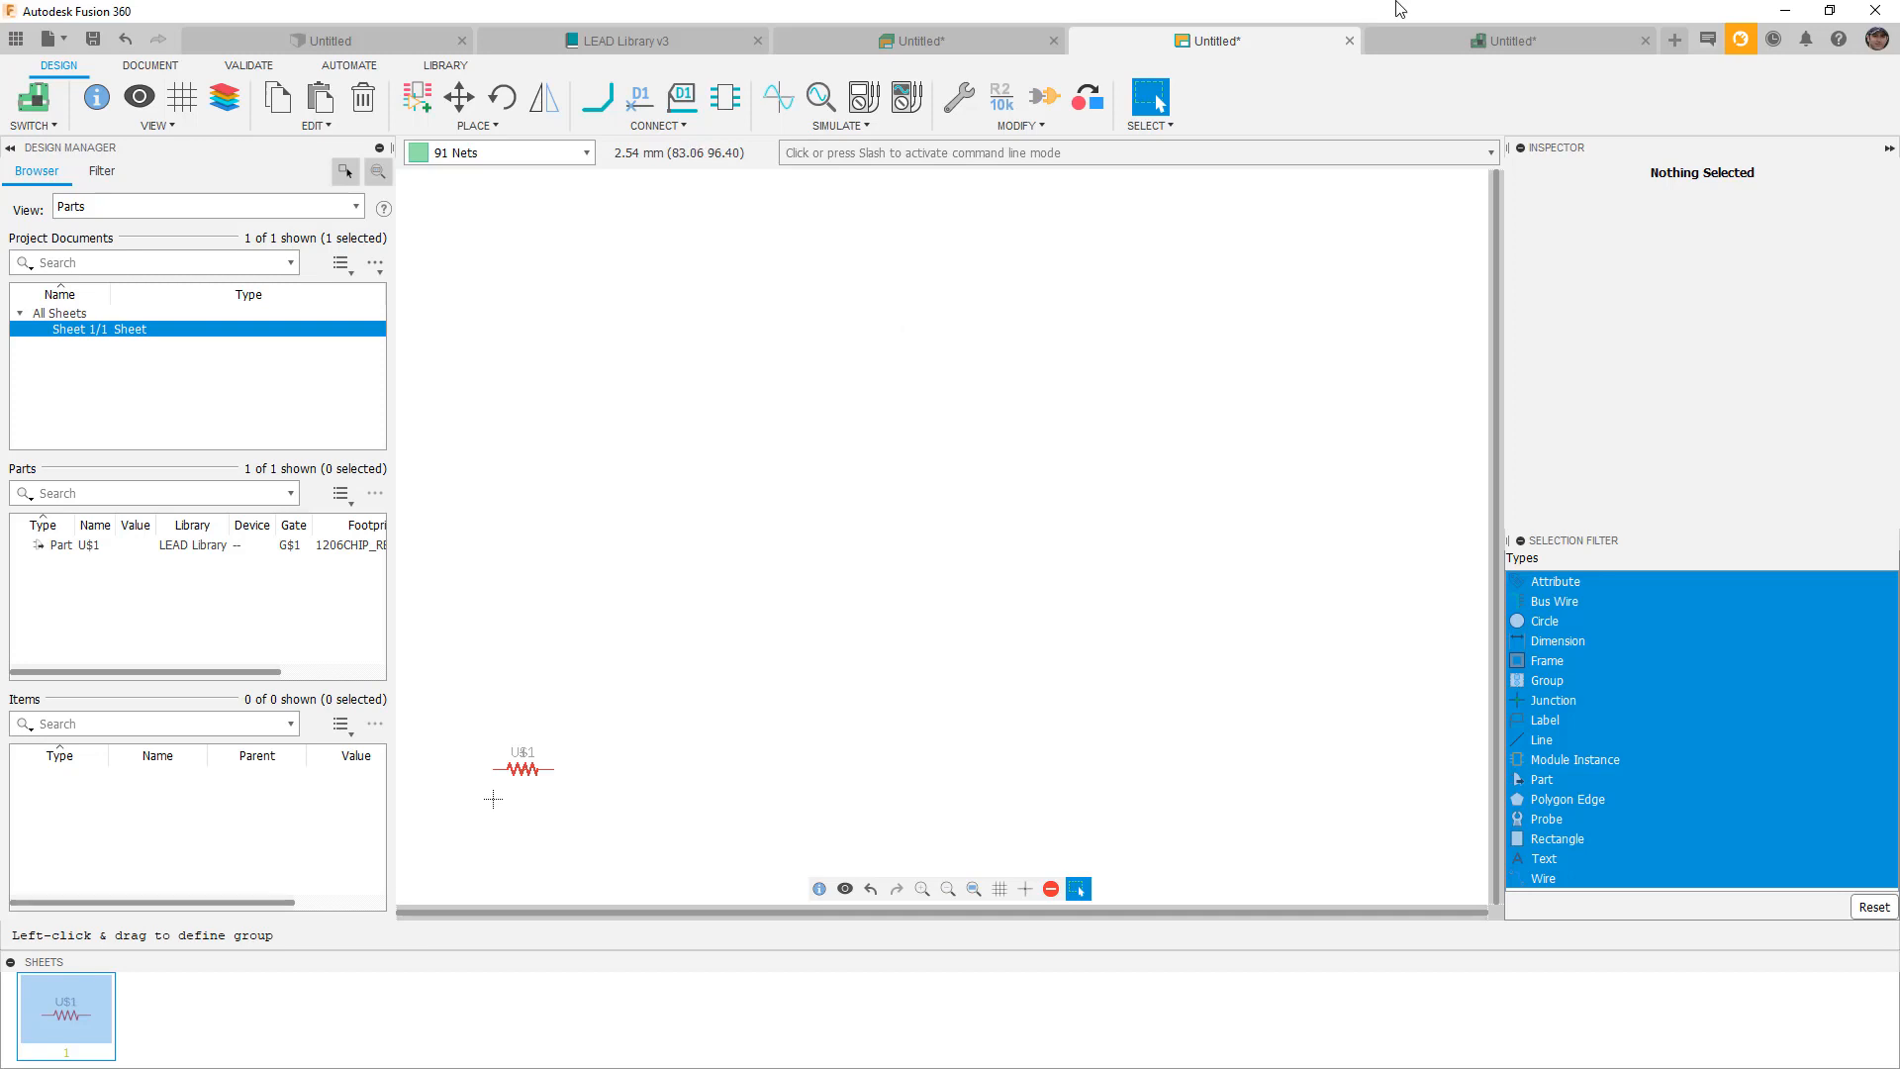
# Inspect the LEAD Library's R-US symbol, then return to the 1206_CHIP_RESISTOR device view.
pyautogui.click(655, 31)
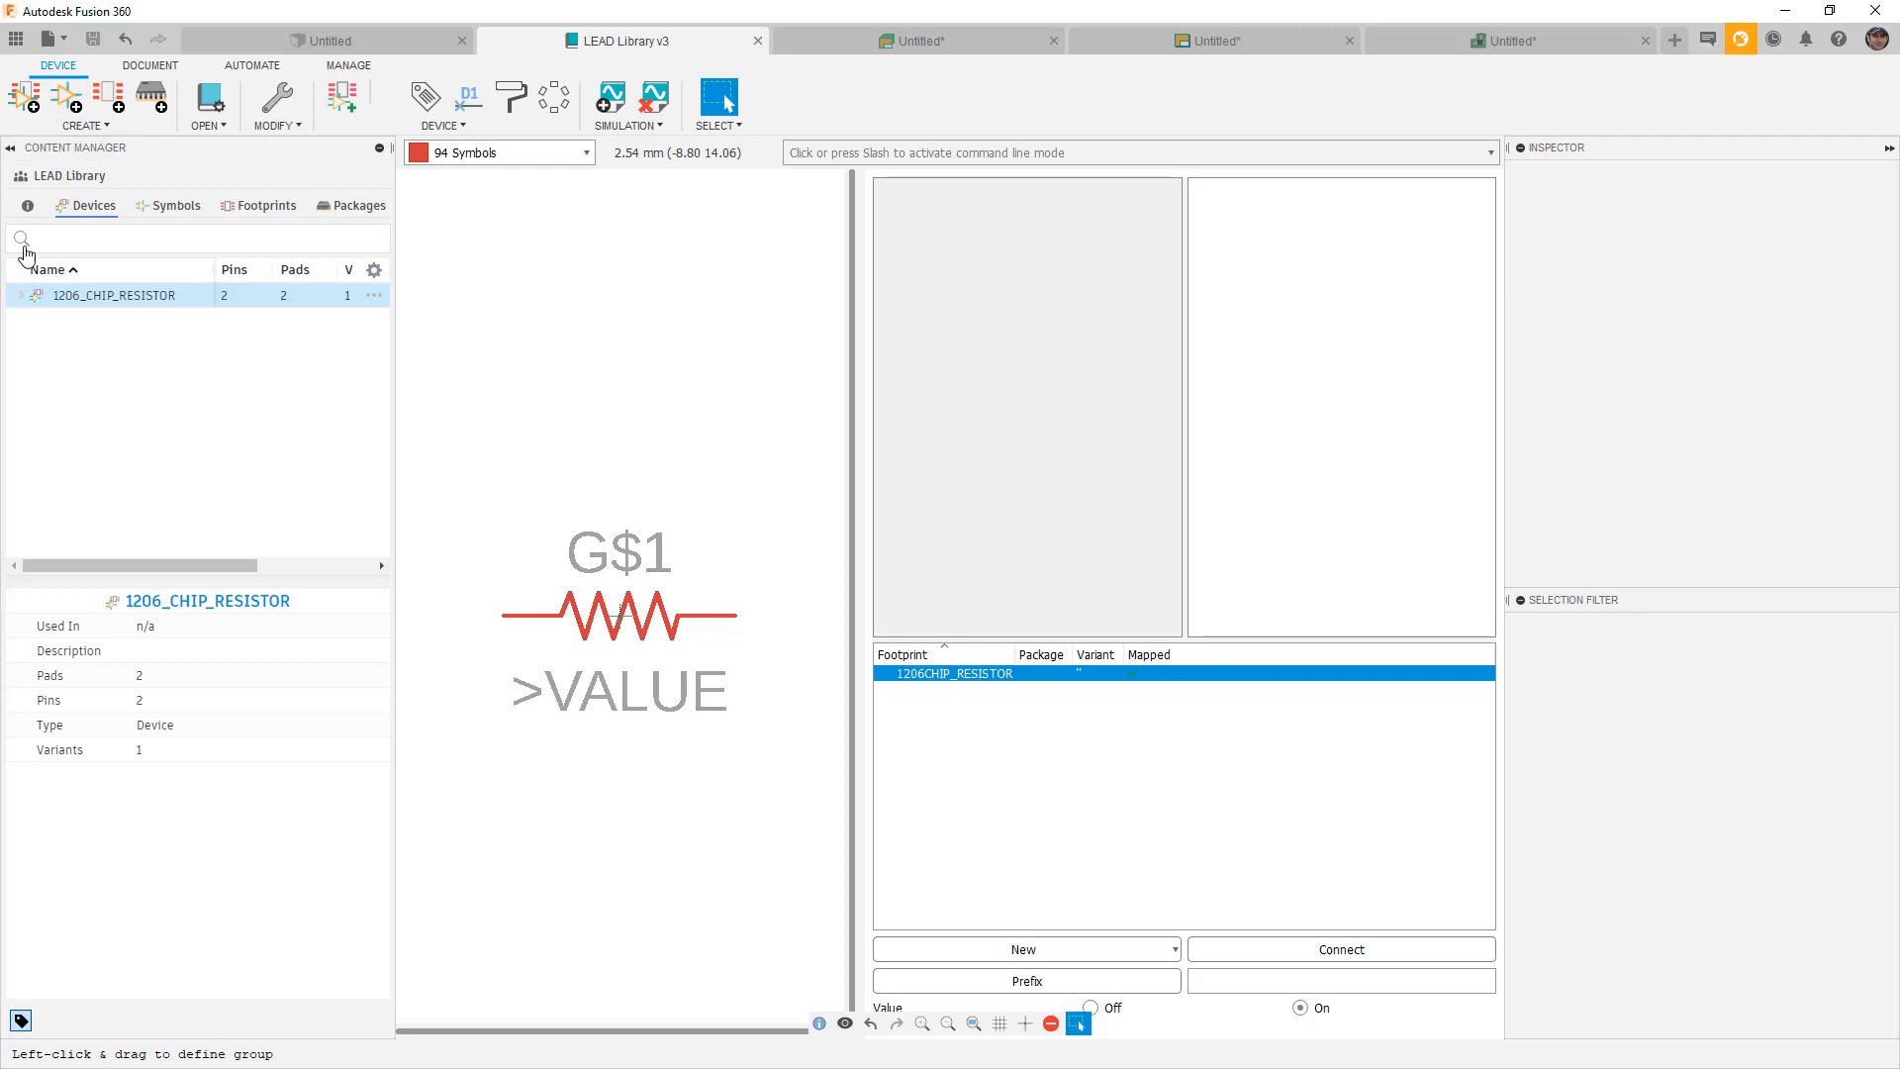
pyautogui.click(21, 295)
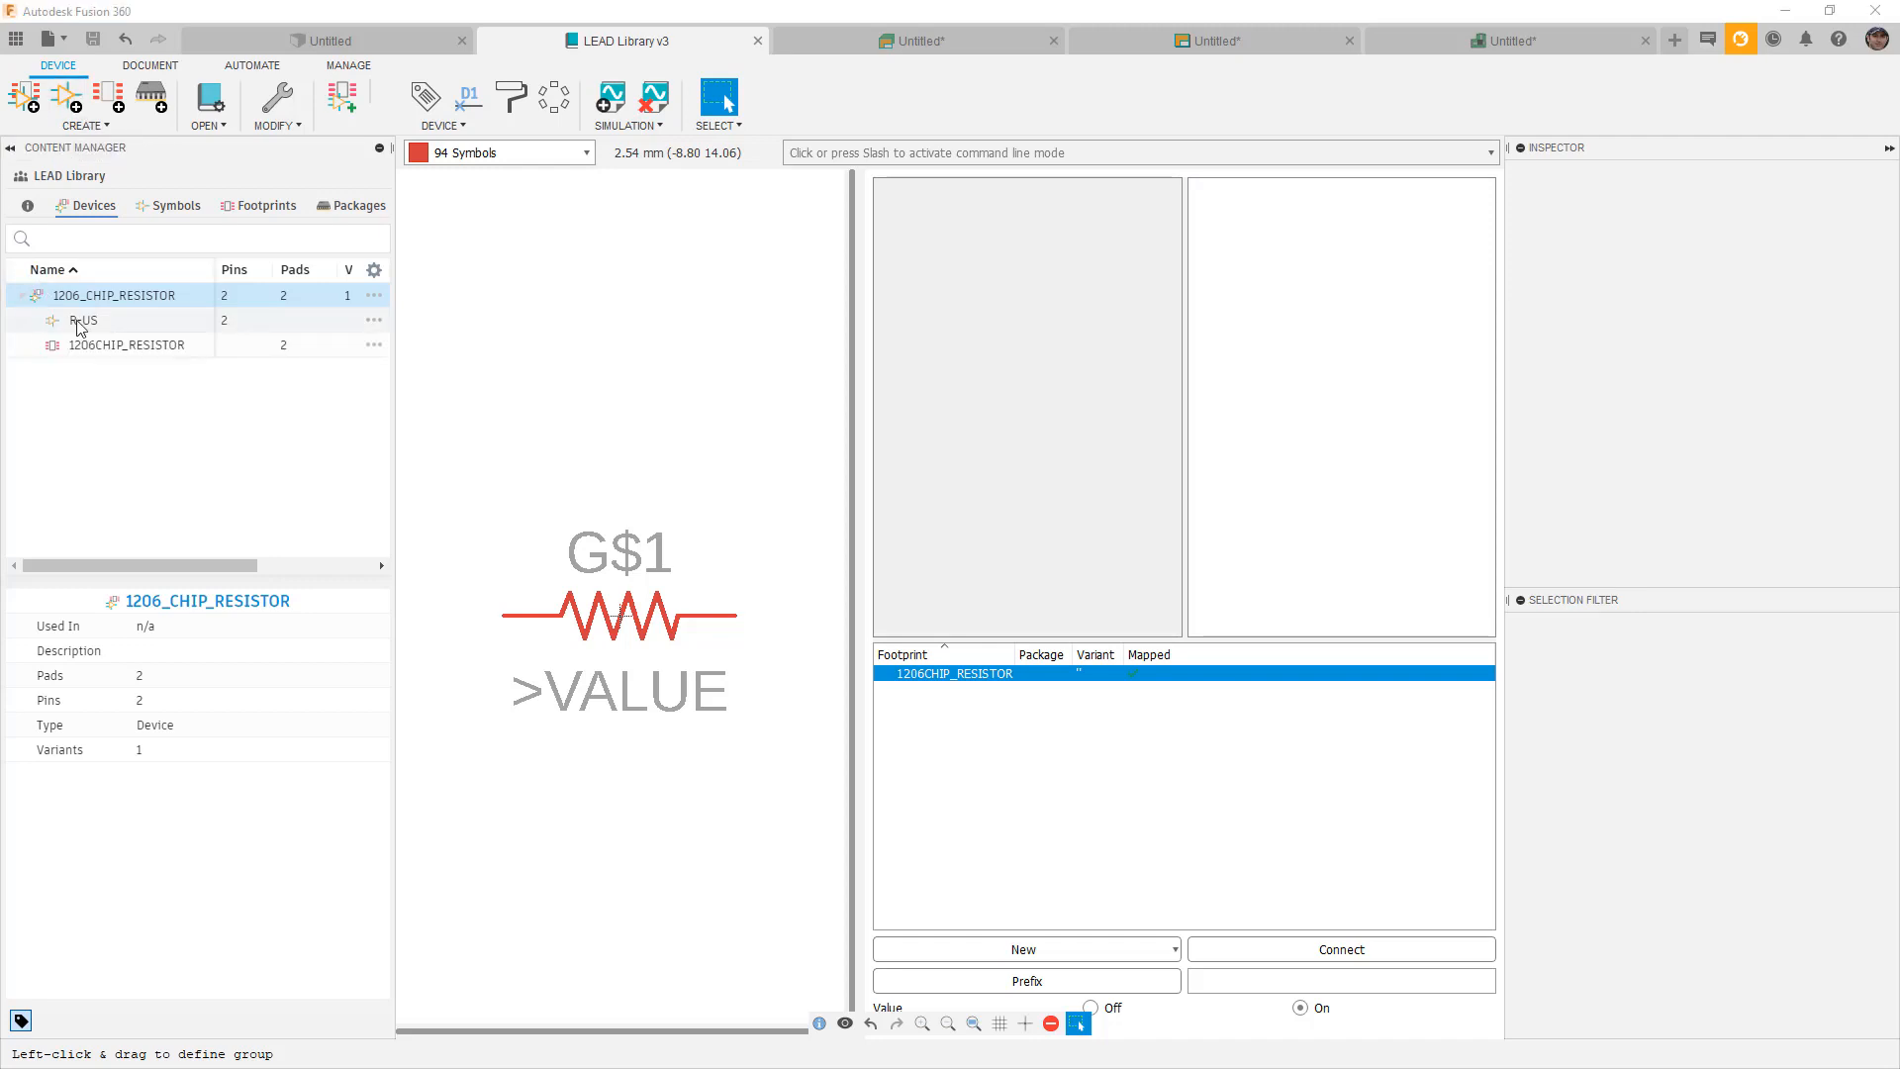
pyautogui.doubleClick(71, 321)
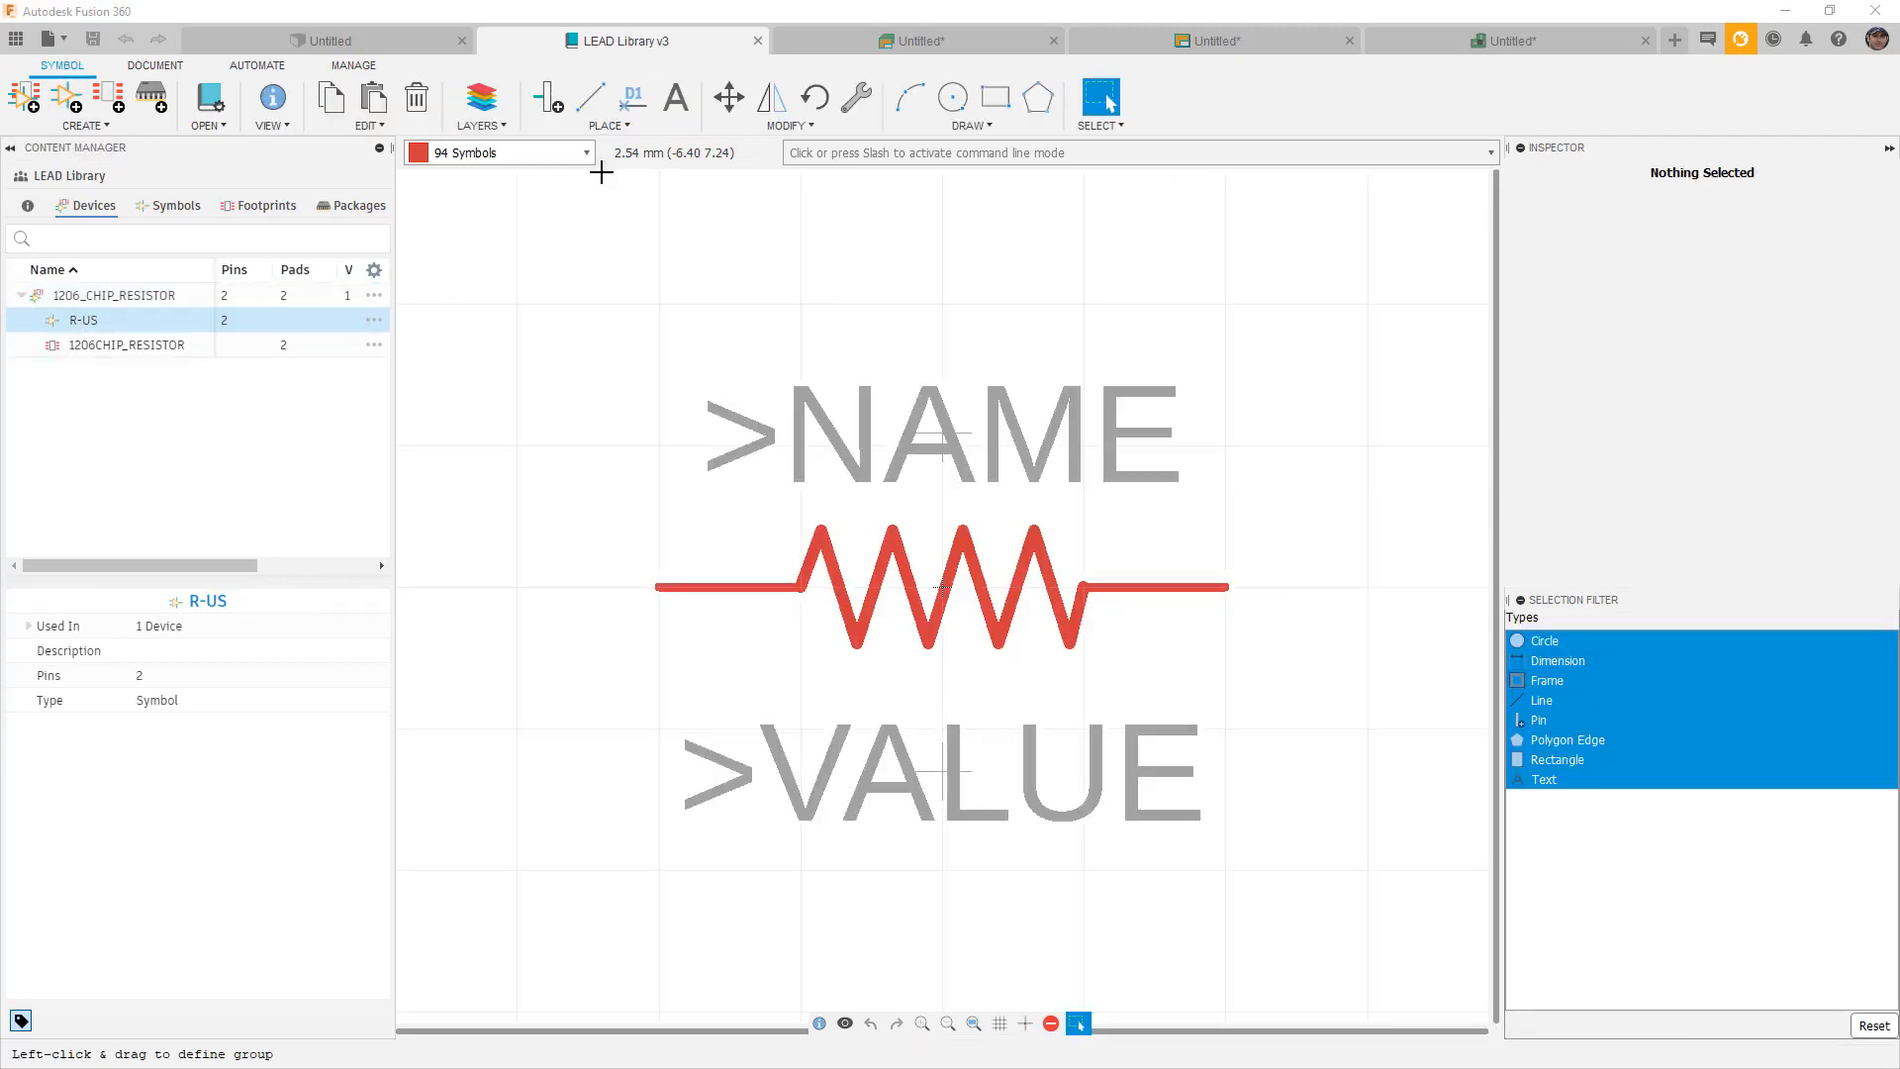
pyautogui.click(637, 121)
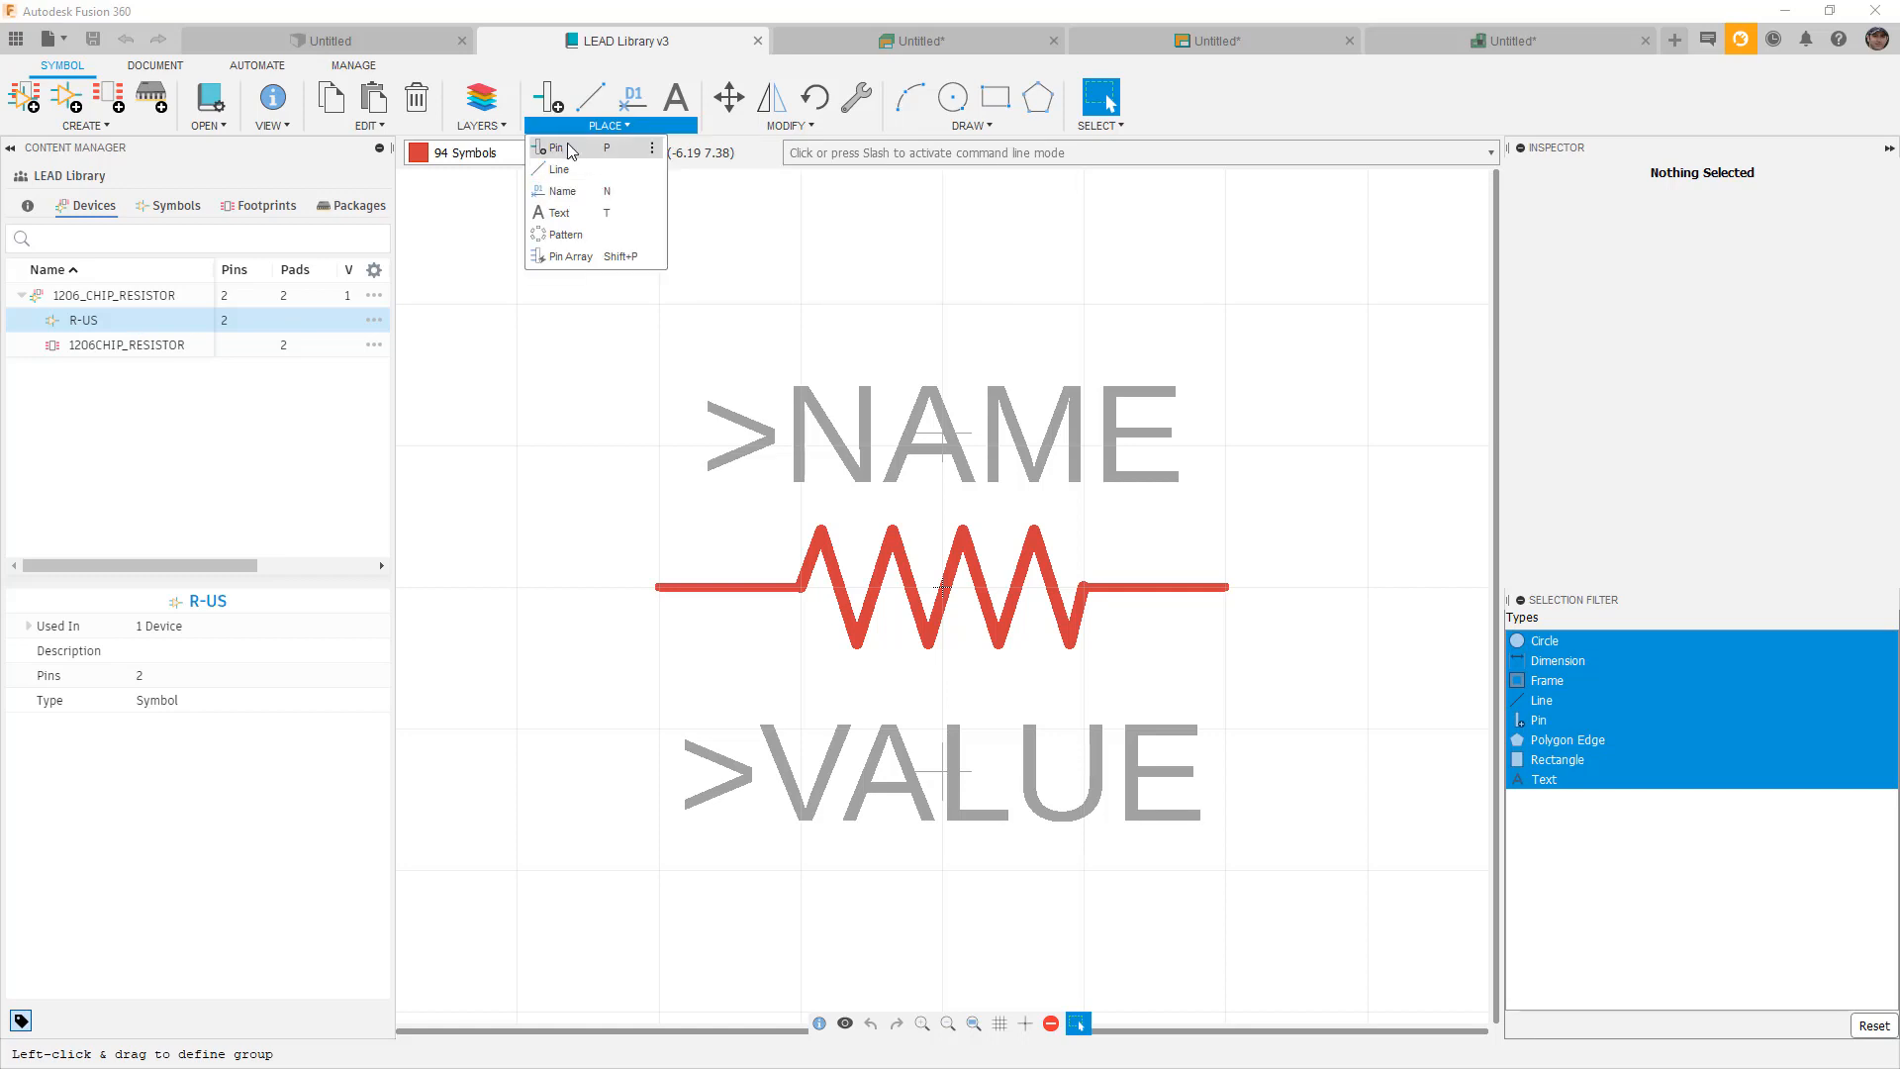
pyautogui.click(583, 352)
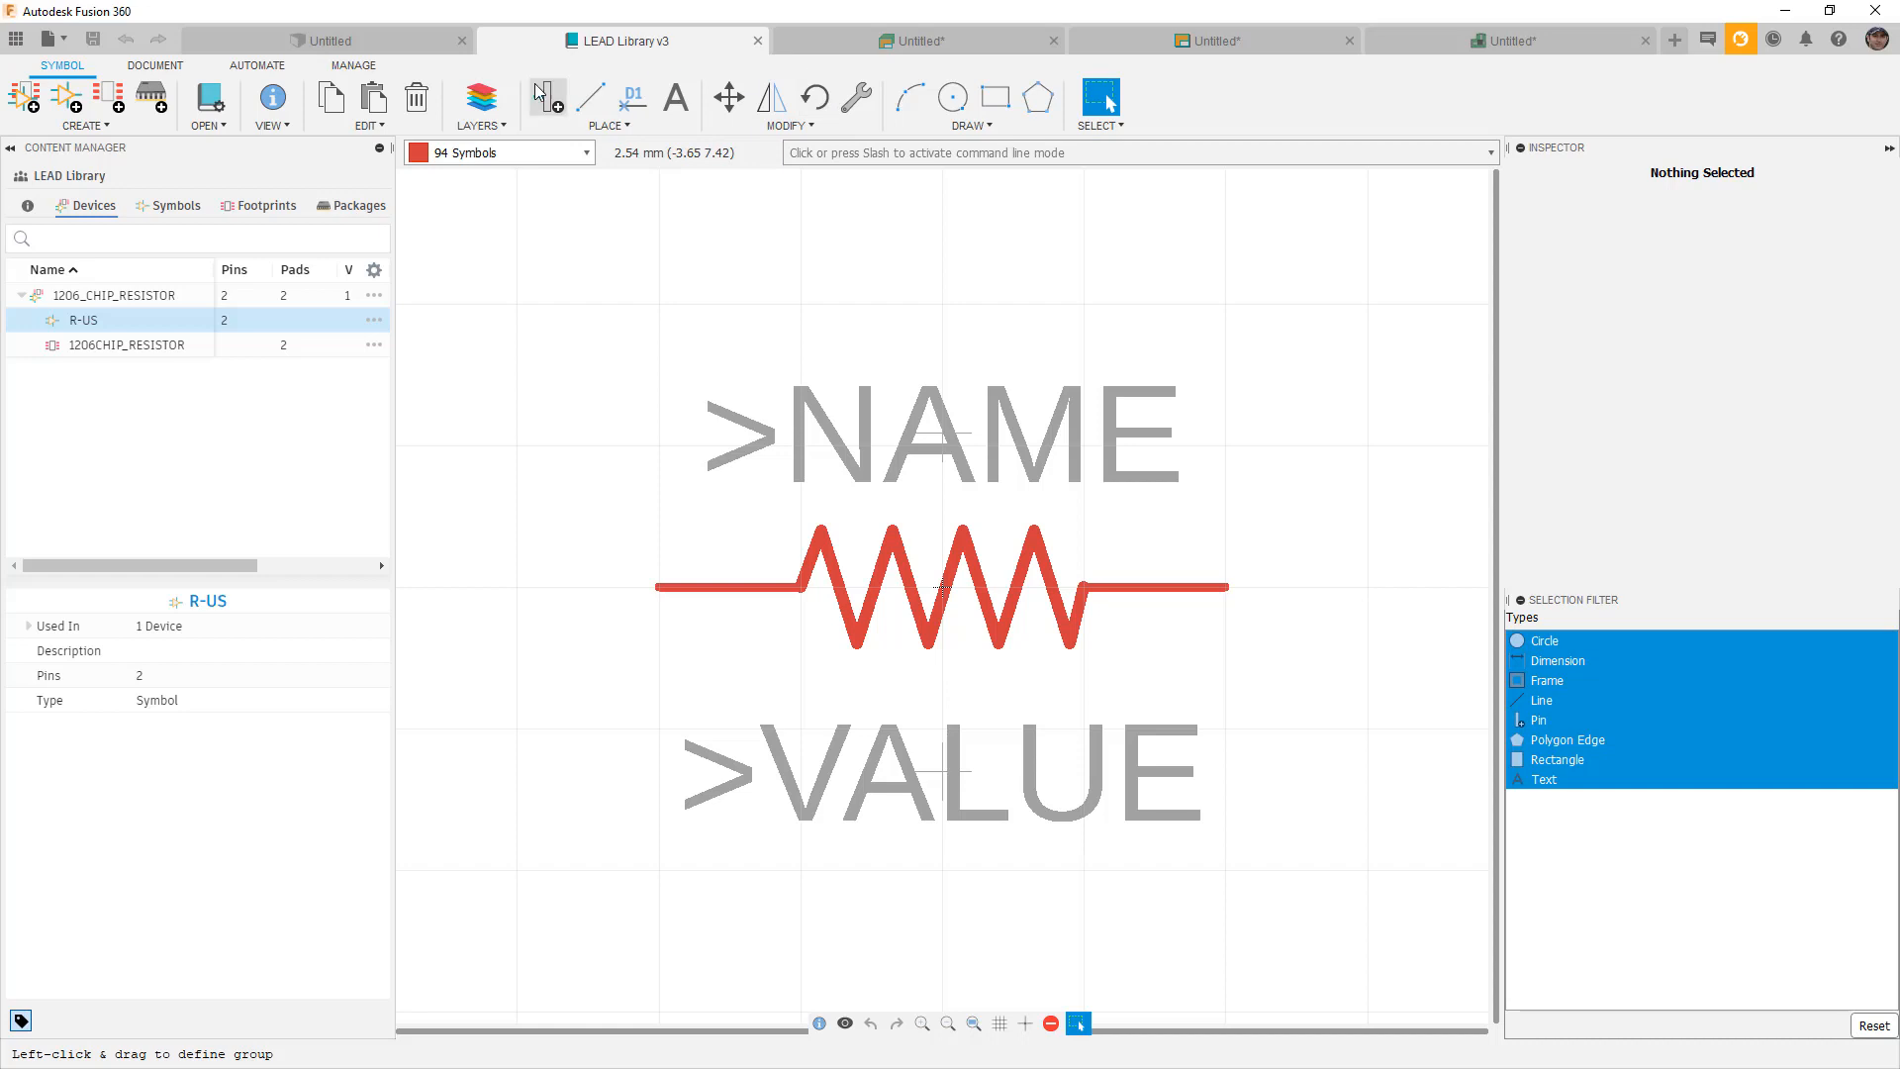
pyautogui.doubleClick(109, 295)
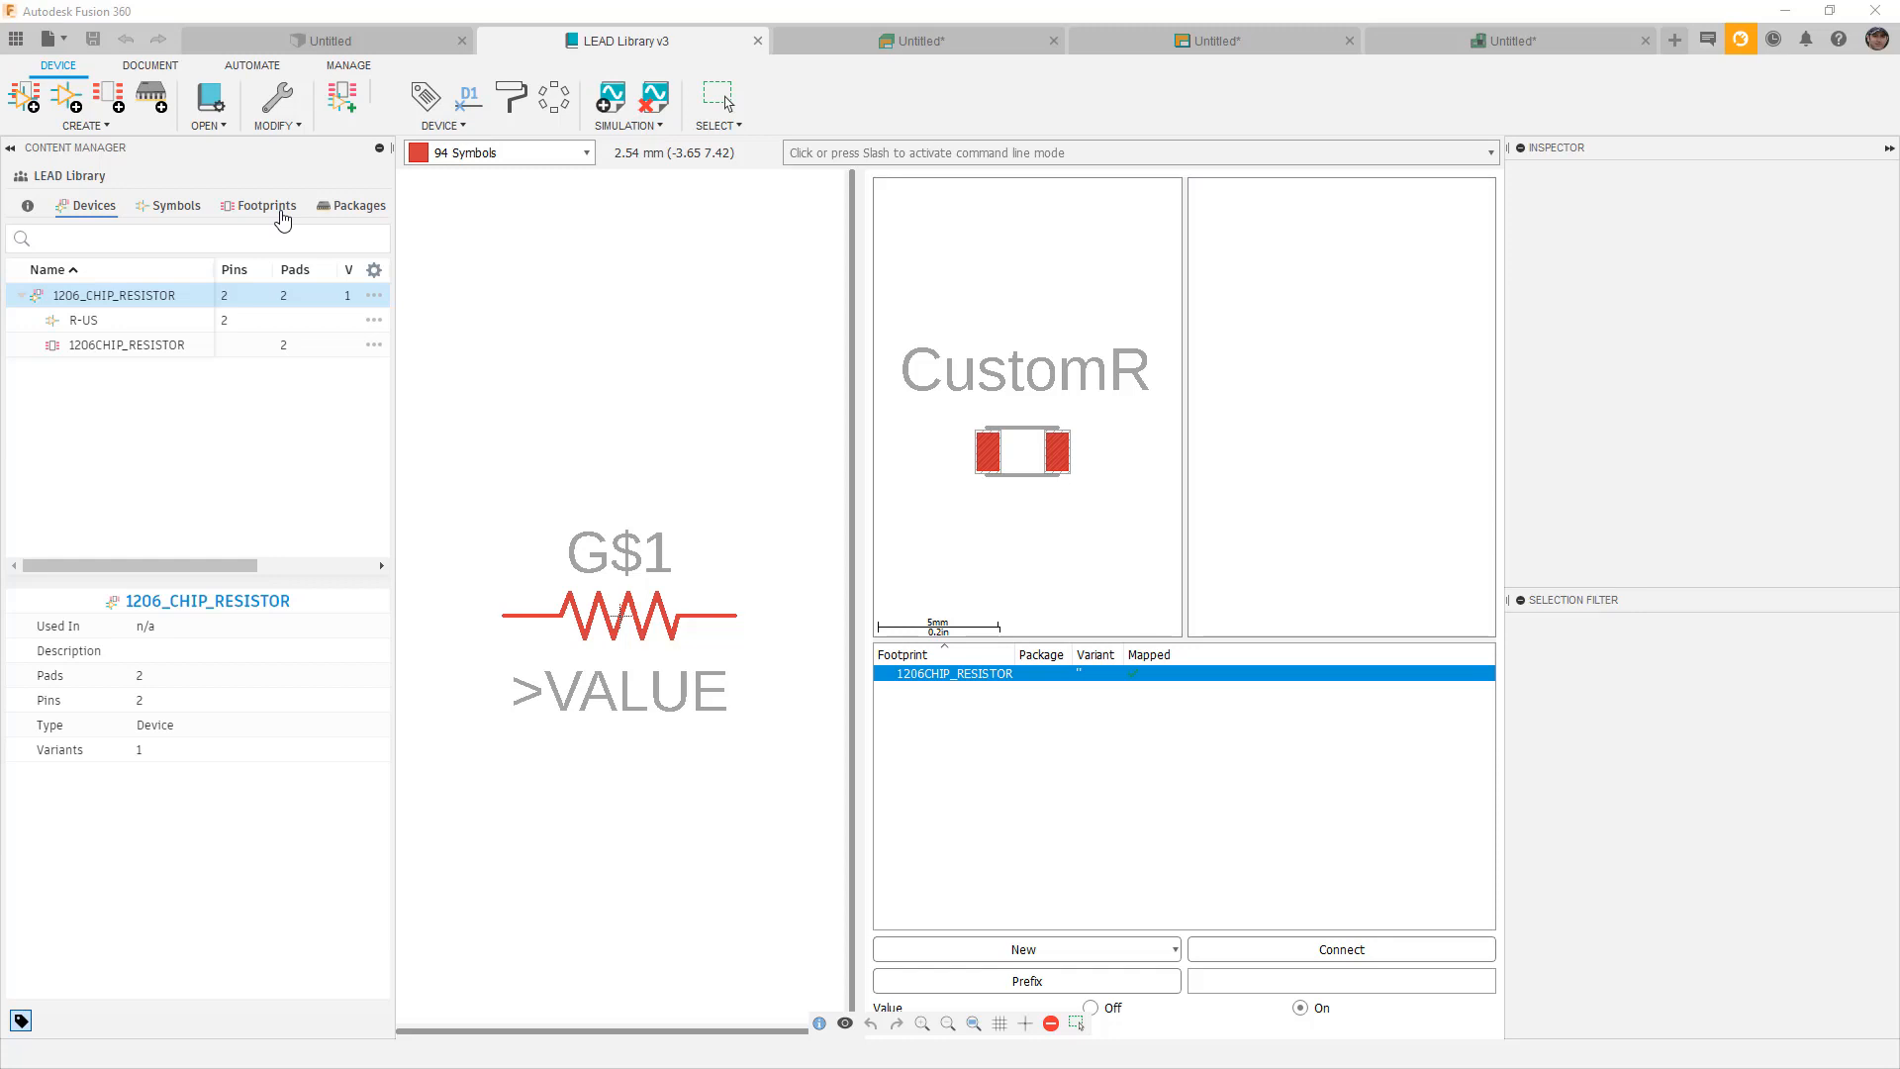
pyautogui.click(719, 97)
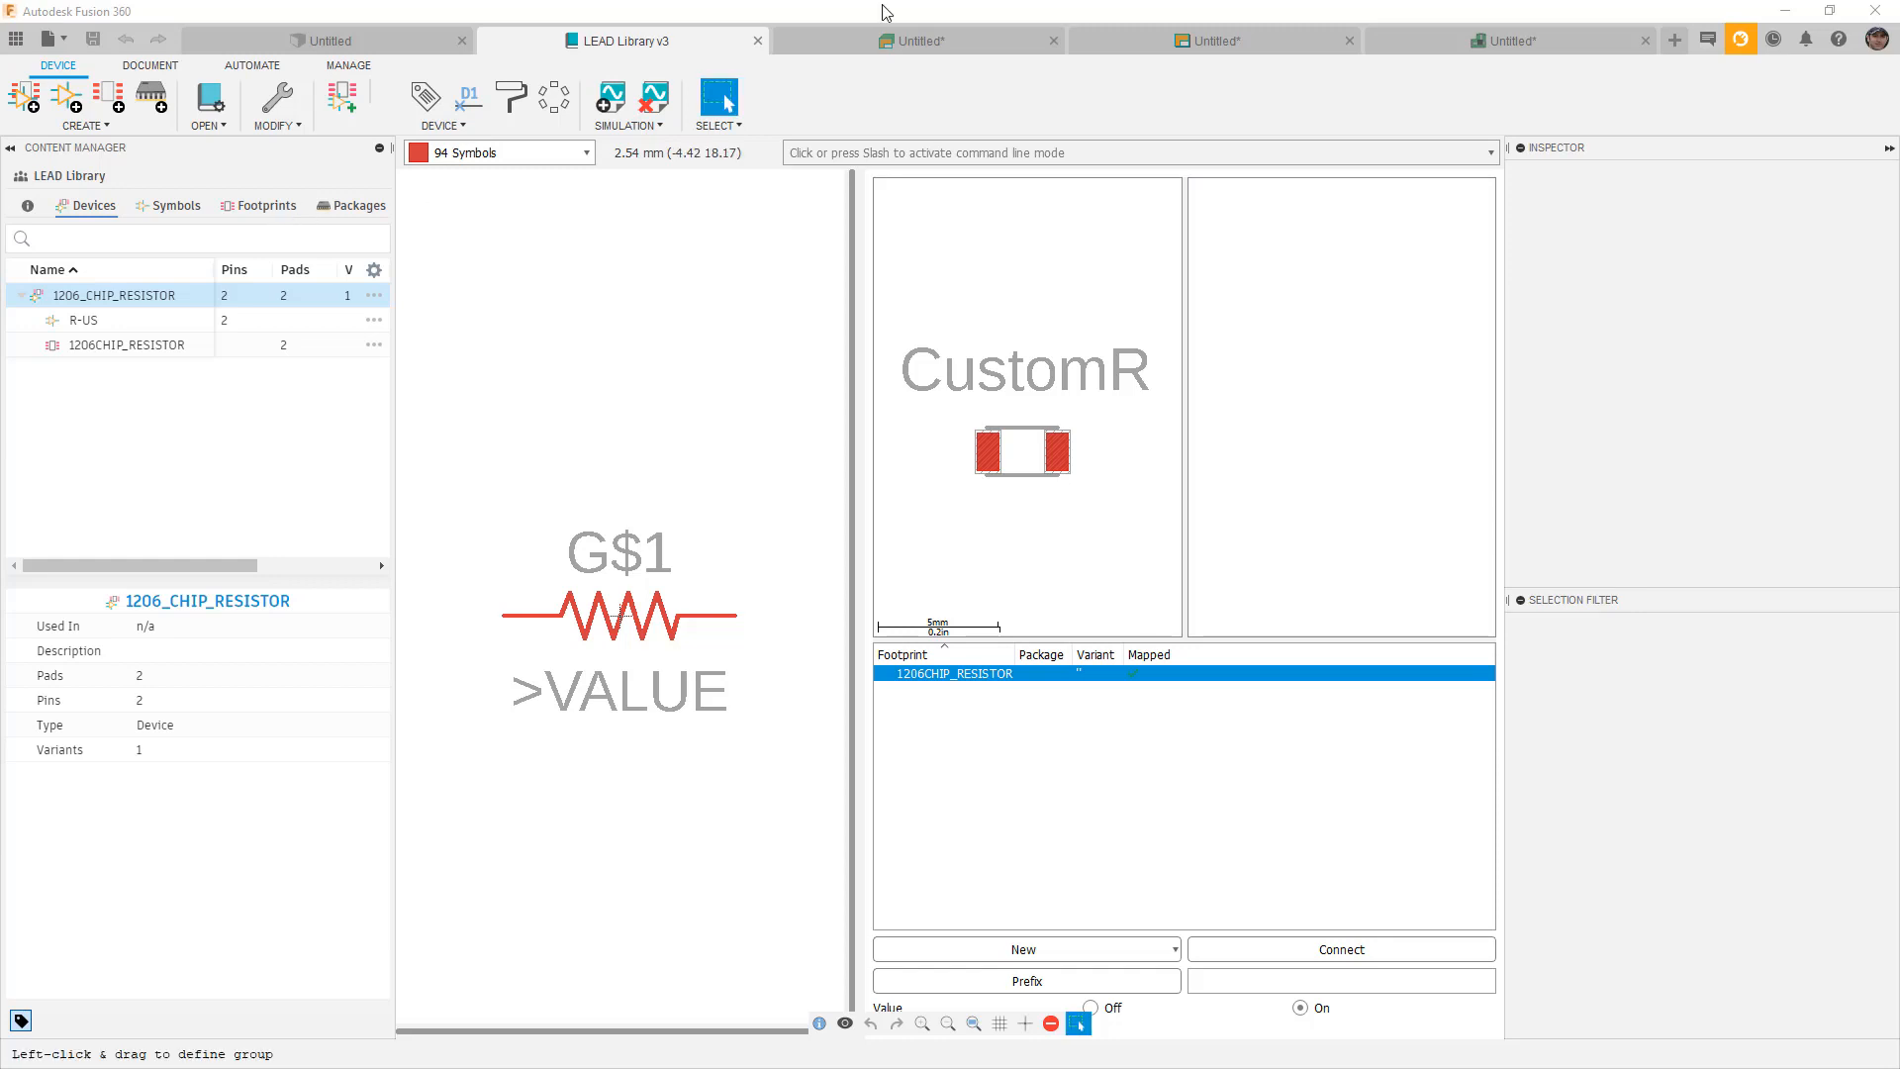
# Set resistor U$1's value to 1K with the Value tool.
pyautogui.click(1224, 45)
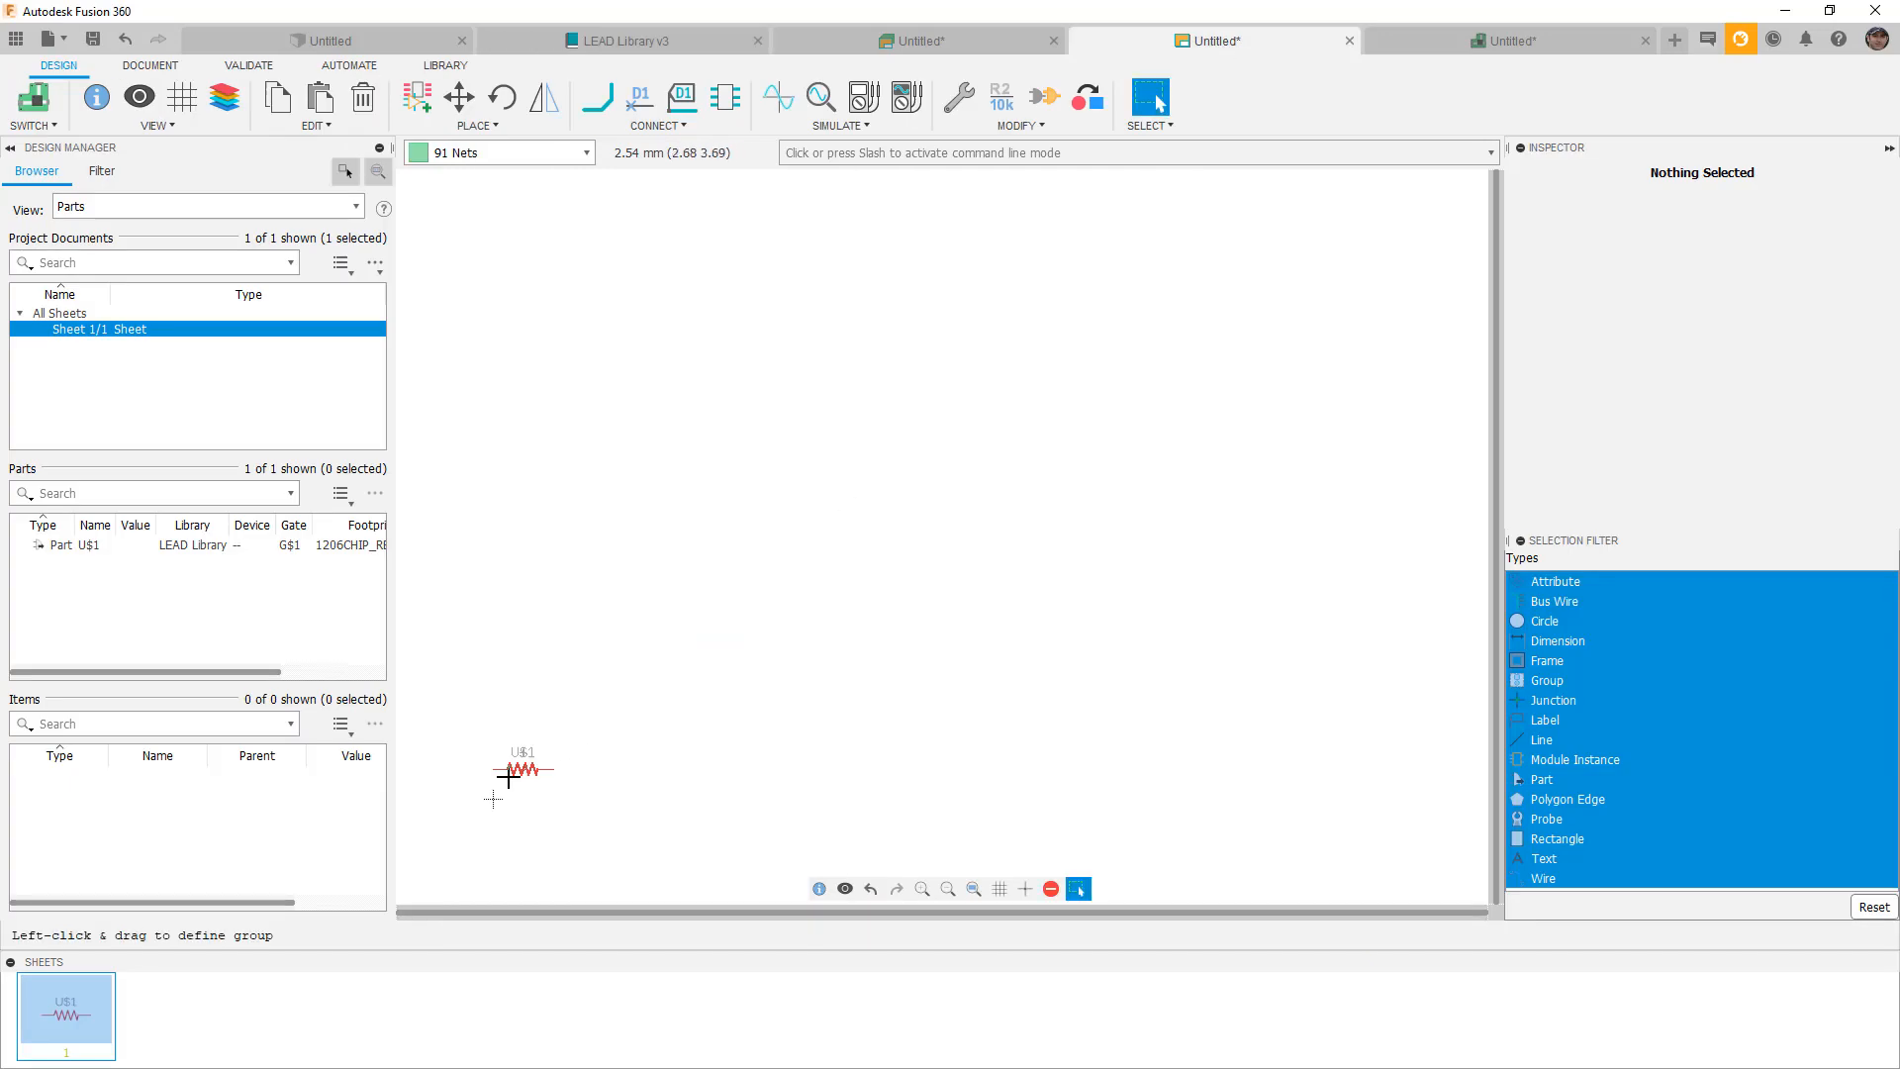
pyautogui.scroll(2, 509, 769)
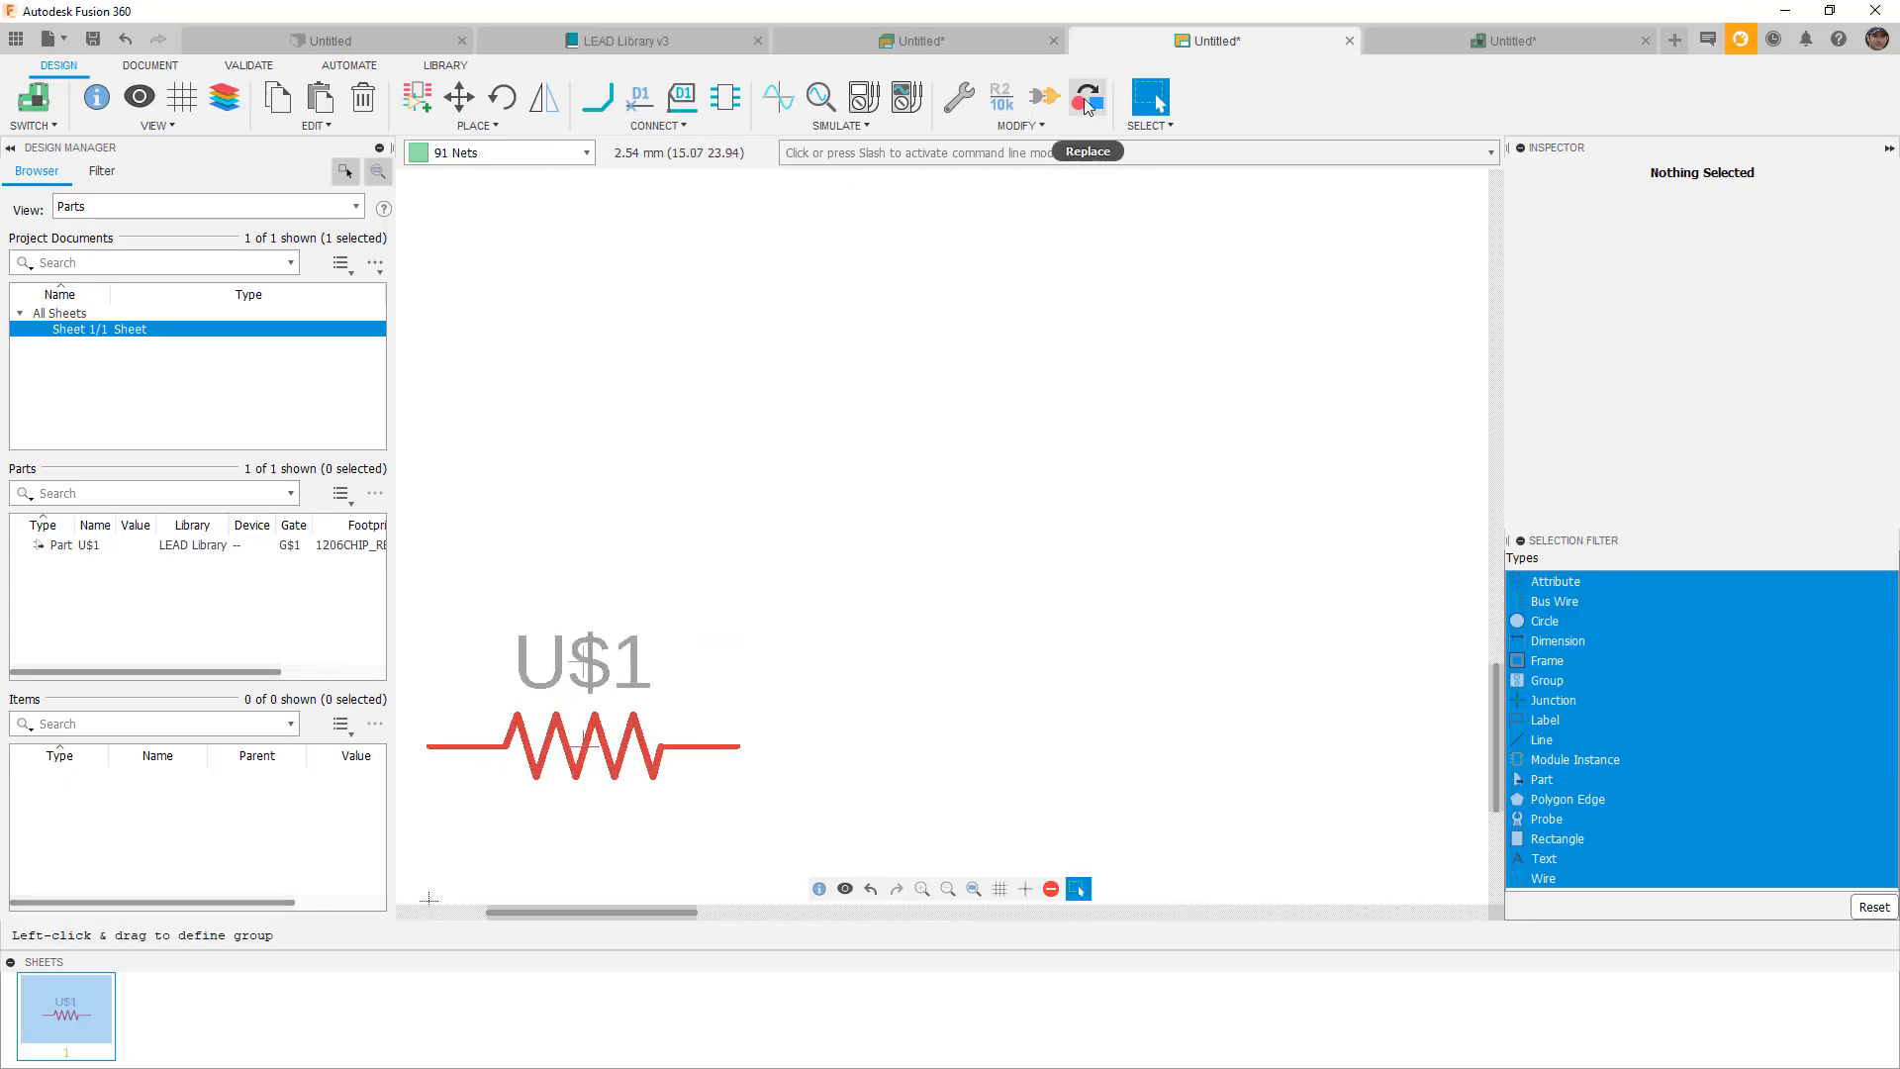
pyautogui.click(1002, 100)
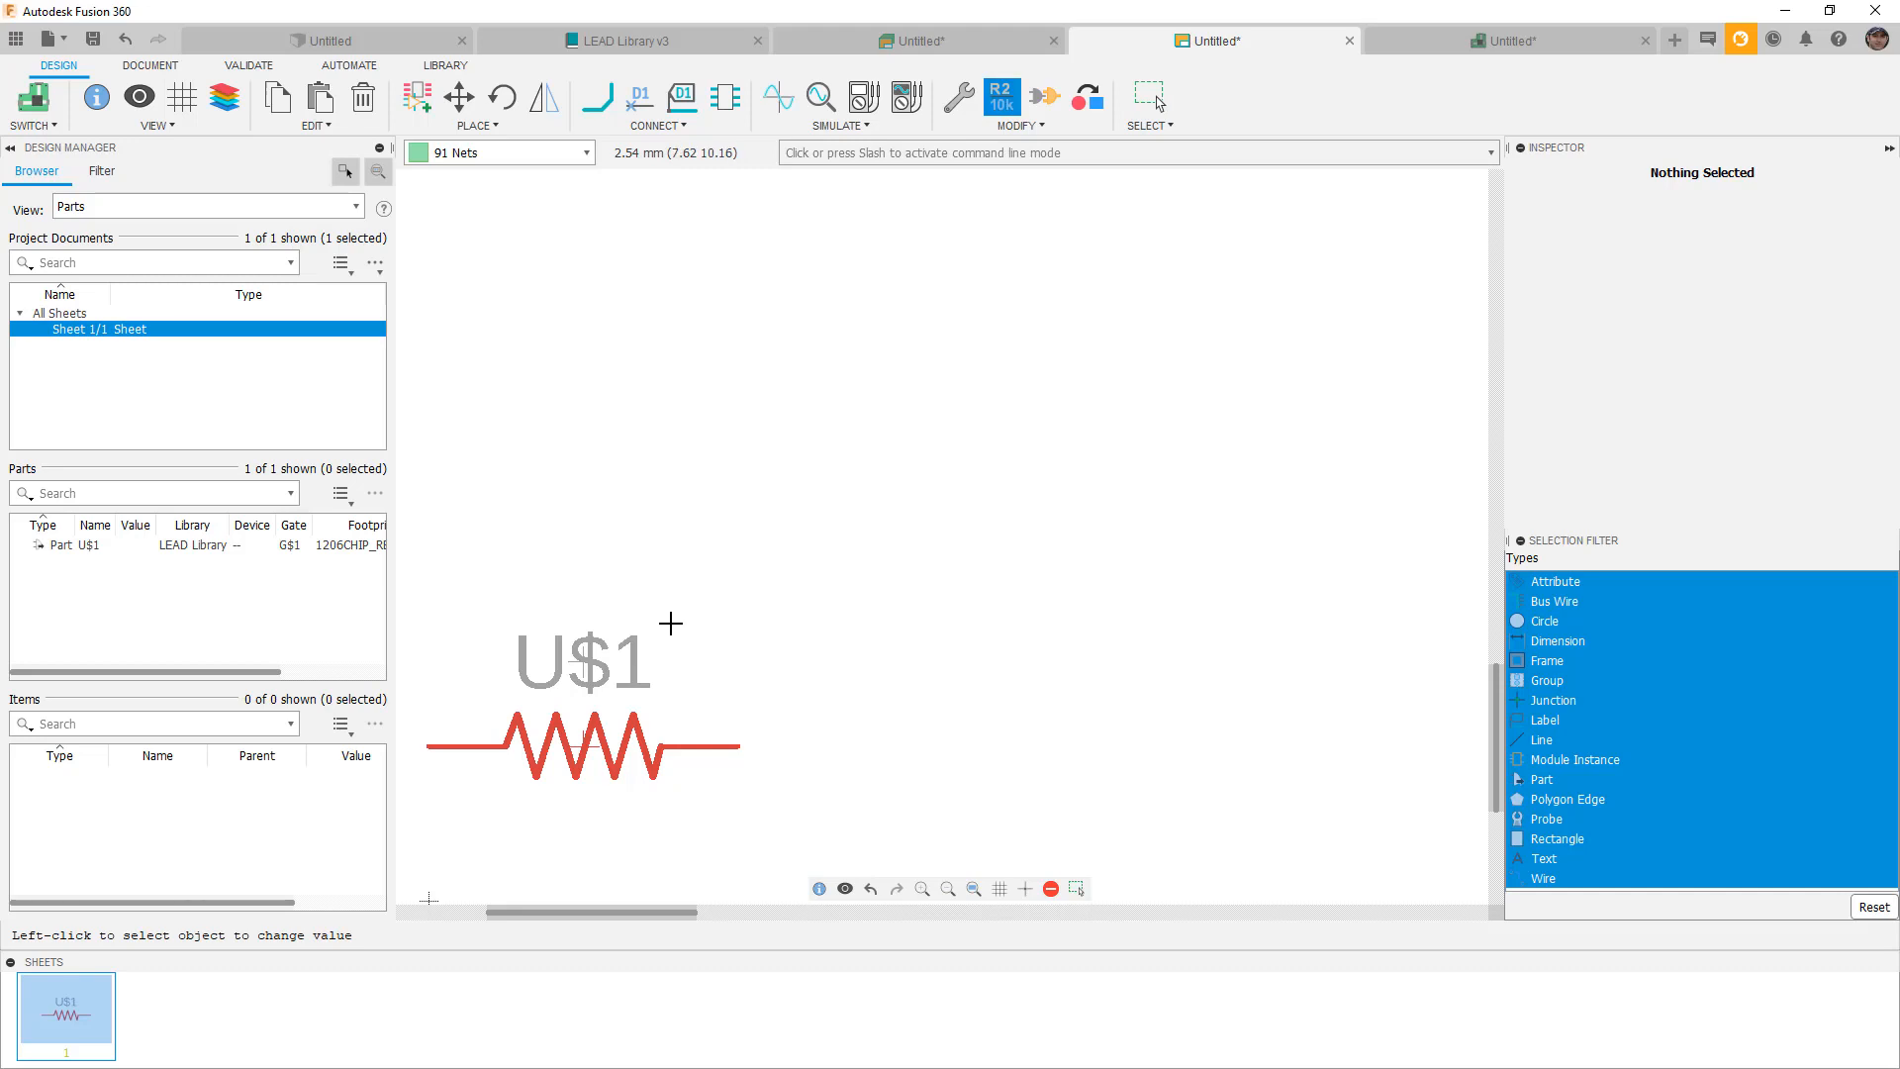
pyautogui.click(589, 749)
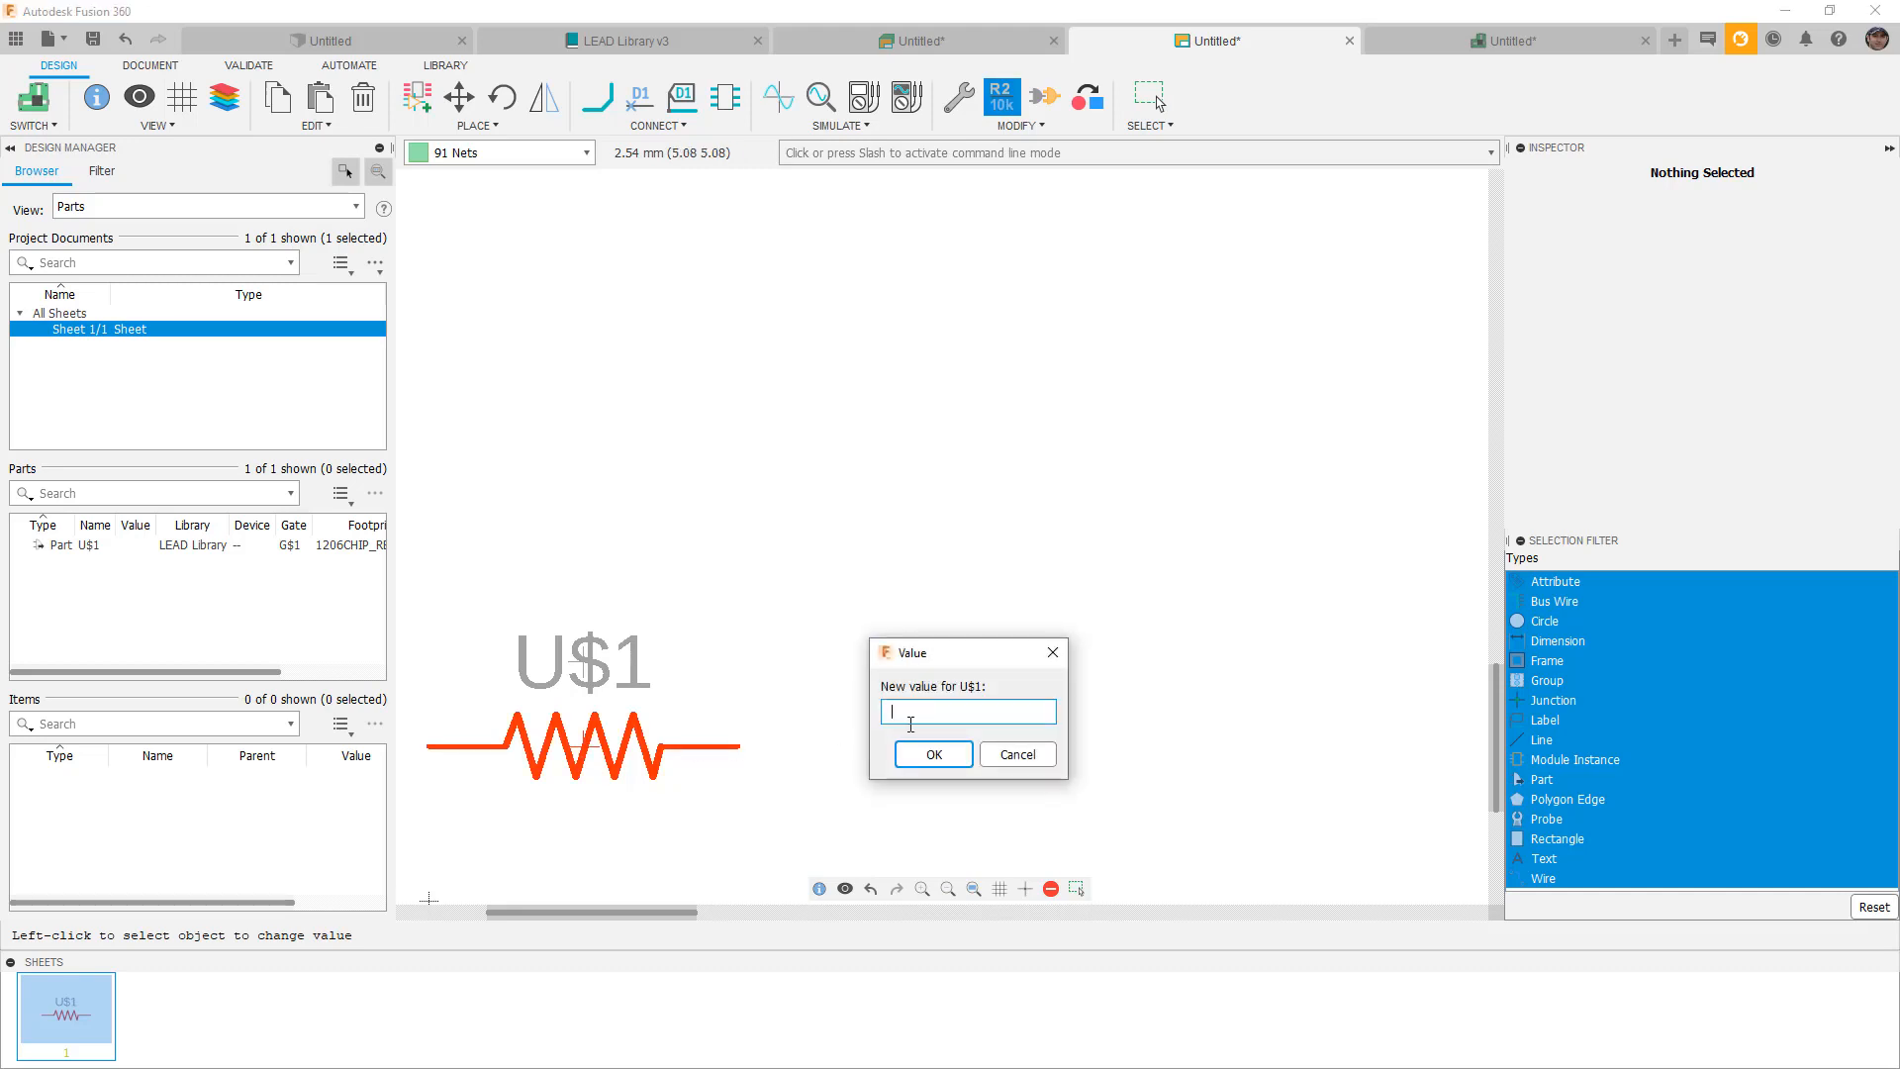
pyautogui.write('1K')
pyautogui.click(933, 758)
pyautogui.scroll(-3, 891, 544)
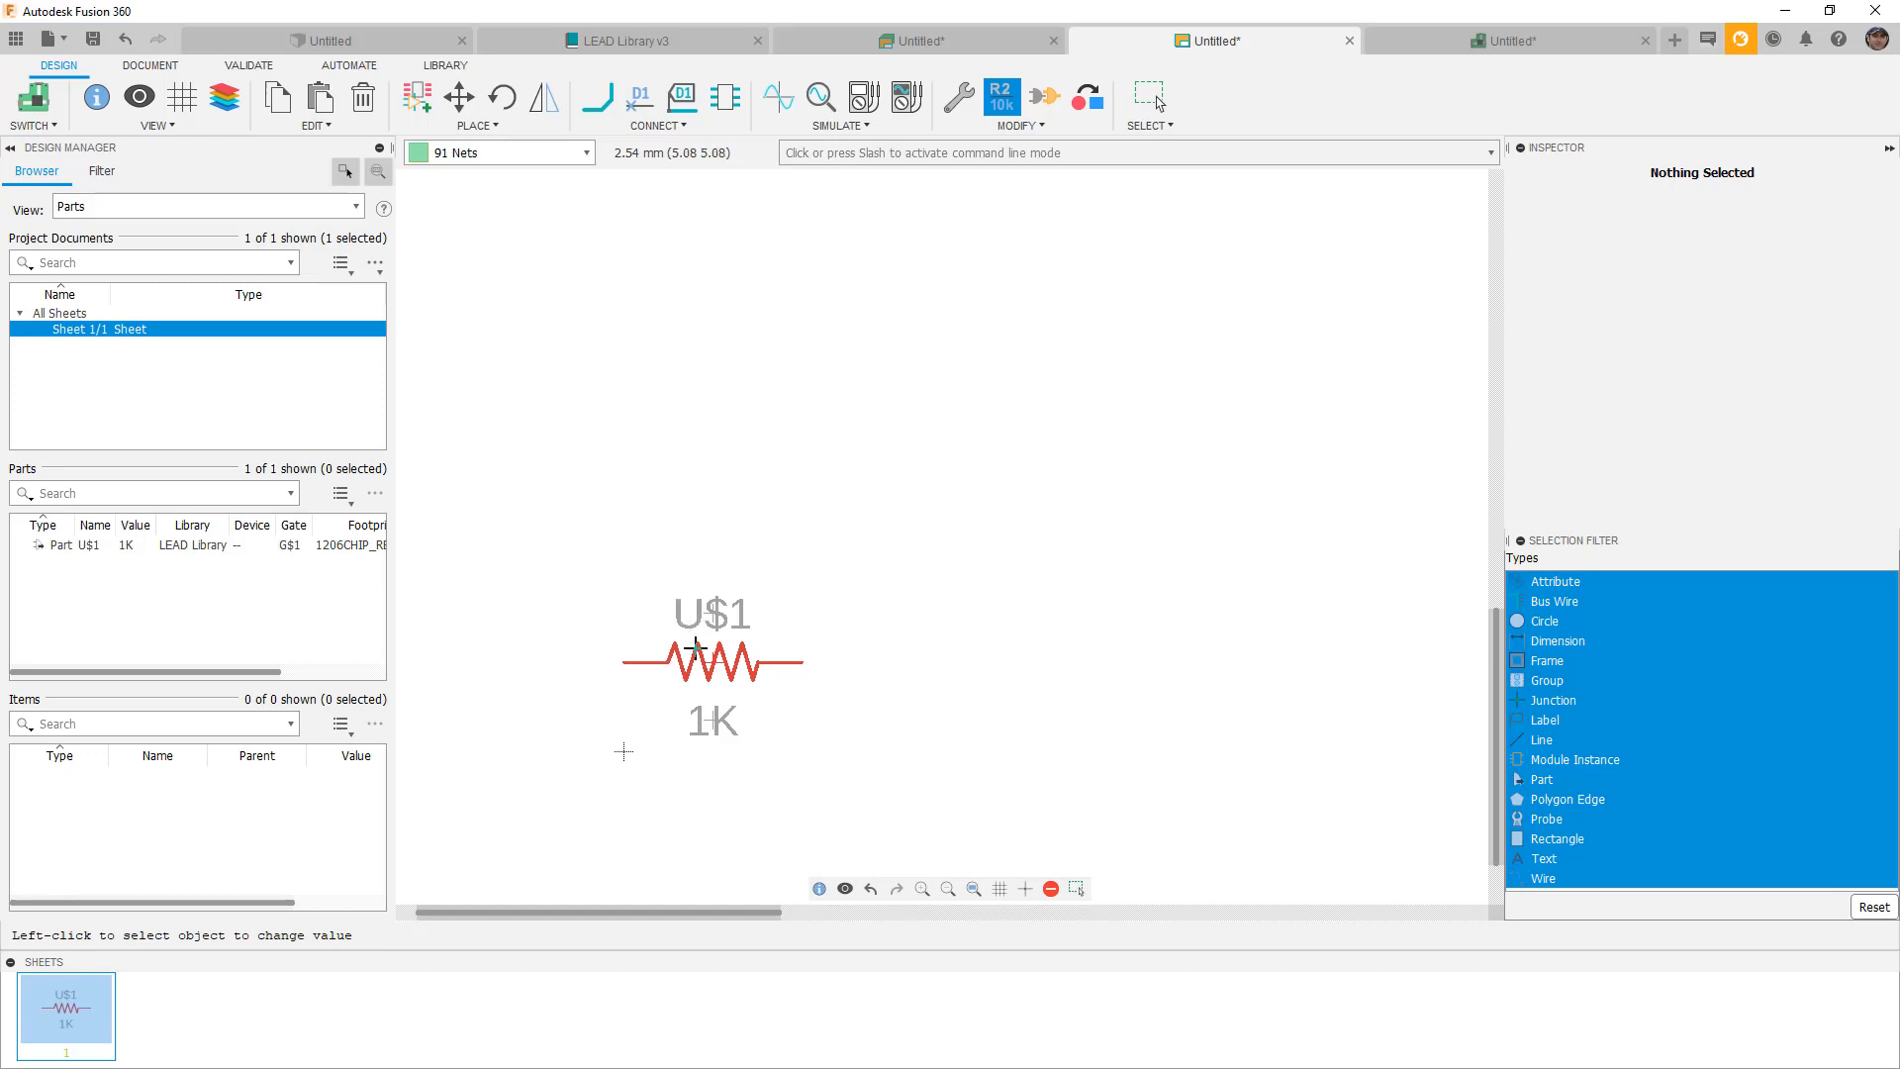
# Place an R_CHIP-1206(3216-METRIC) resistor from the Resistor library above U$1 as R1.
pyautogui.click(417, 96)
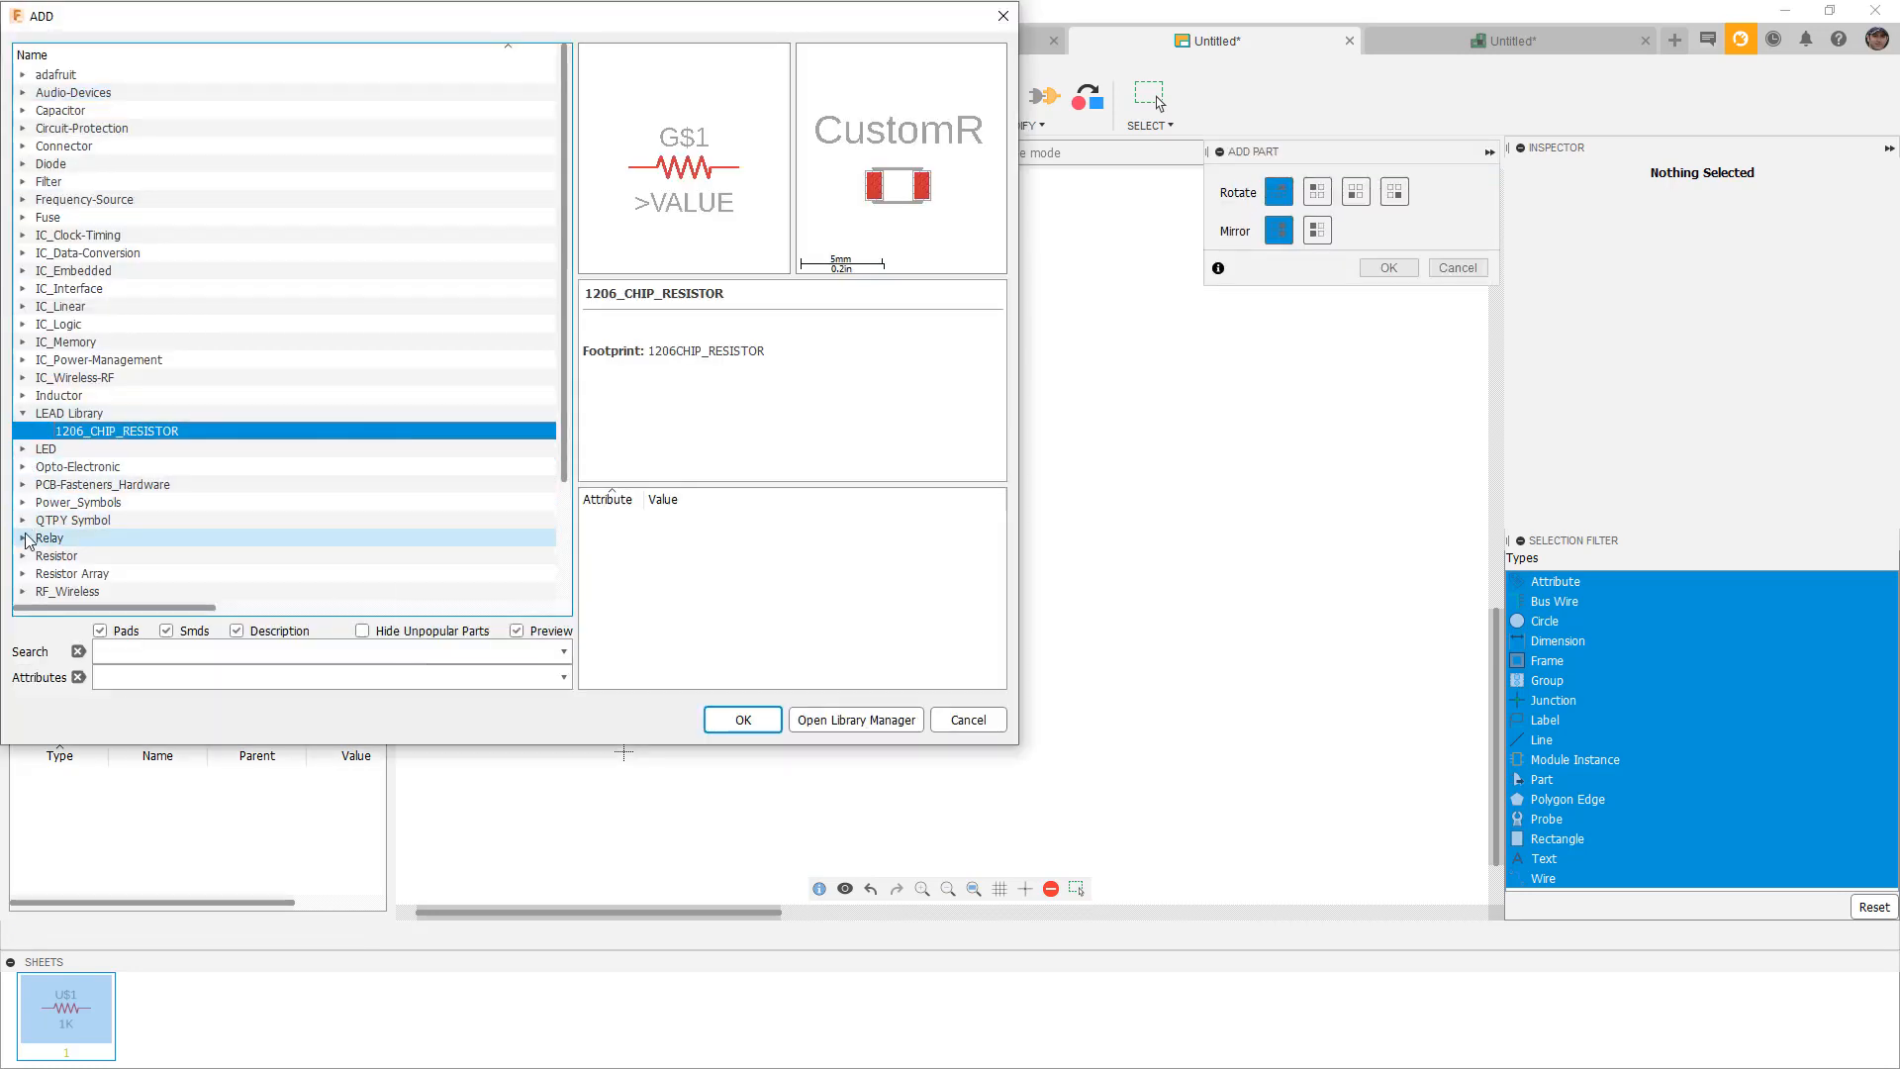
pyautogui.click(23, 559)
pyautogui.click(41, 573)
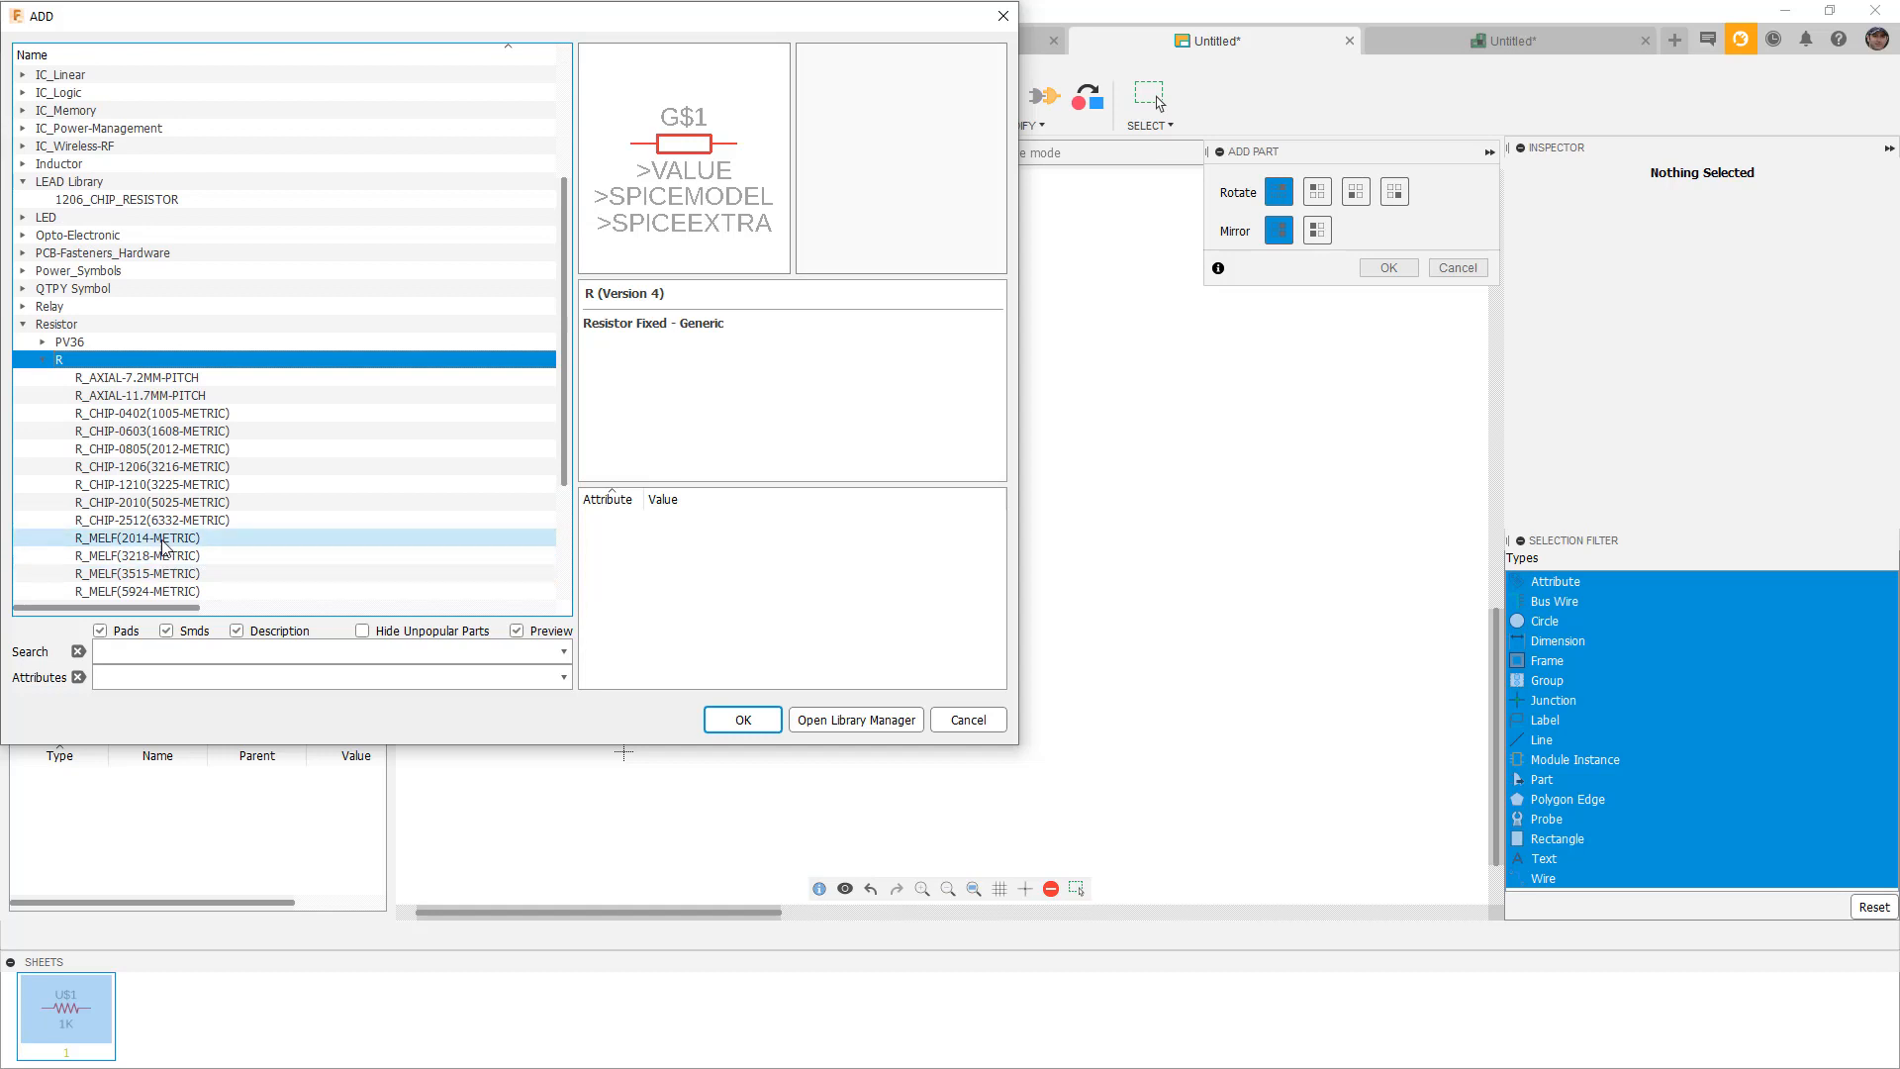
pyautogui.click(163, 469)
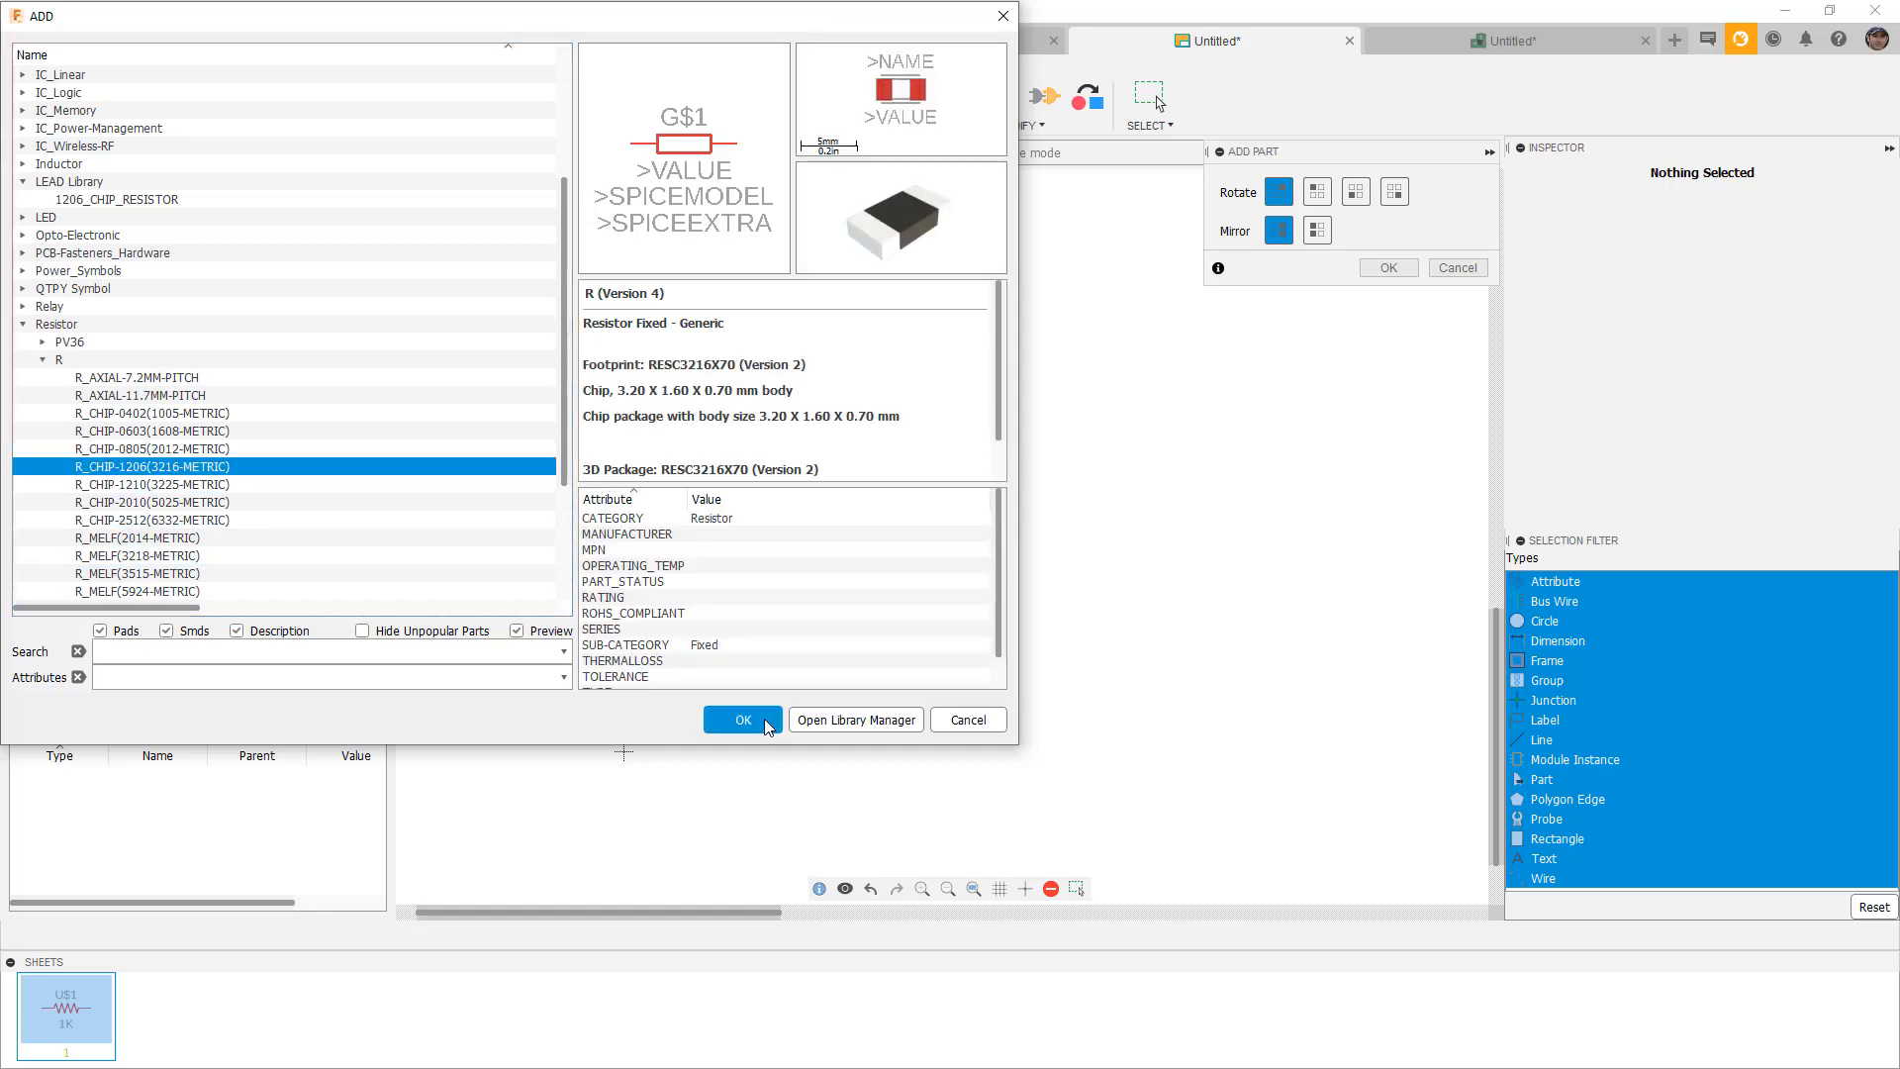
pyautogui.click(747, 721)
pyautogui.click(880, 365)
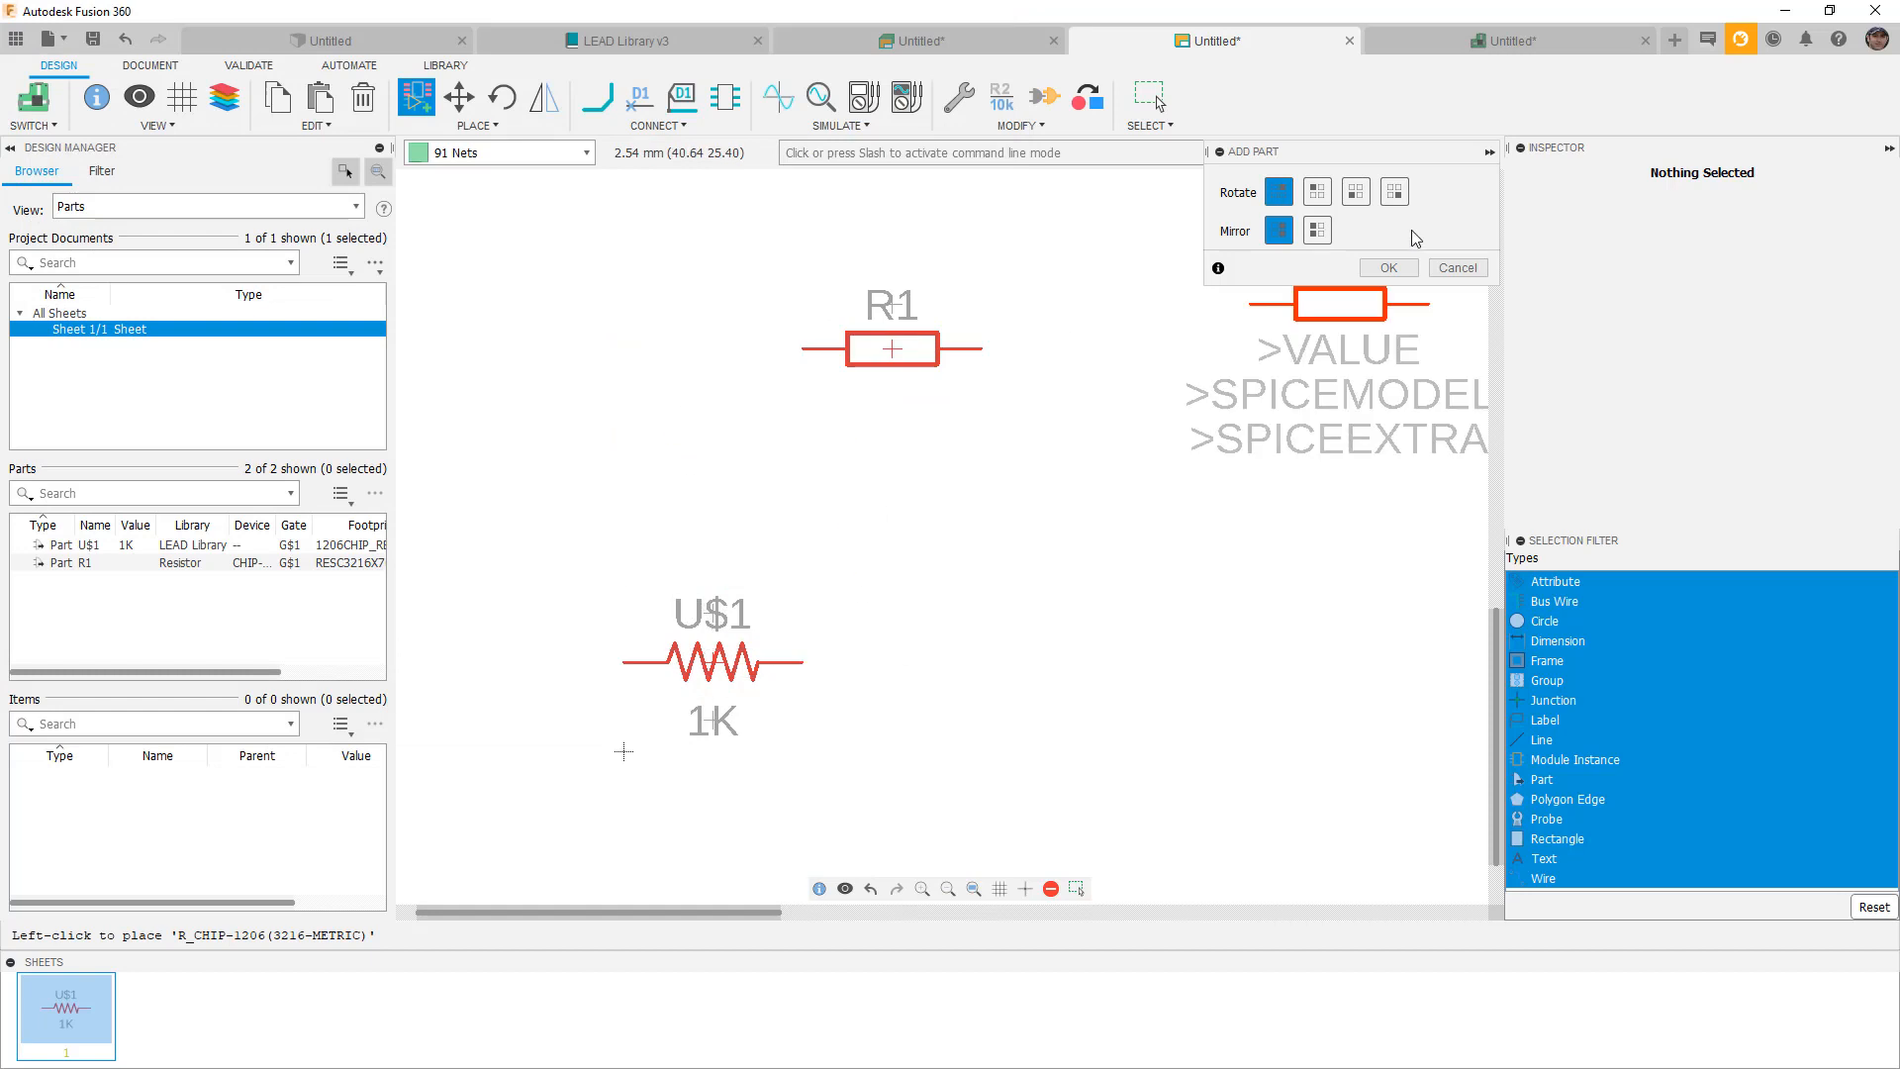
pyautogui.click(1389, 267)
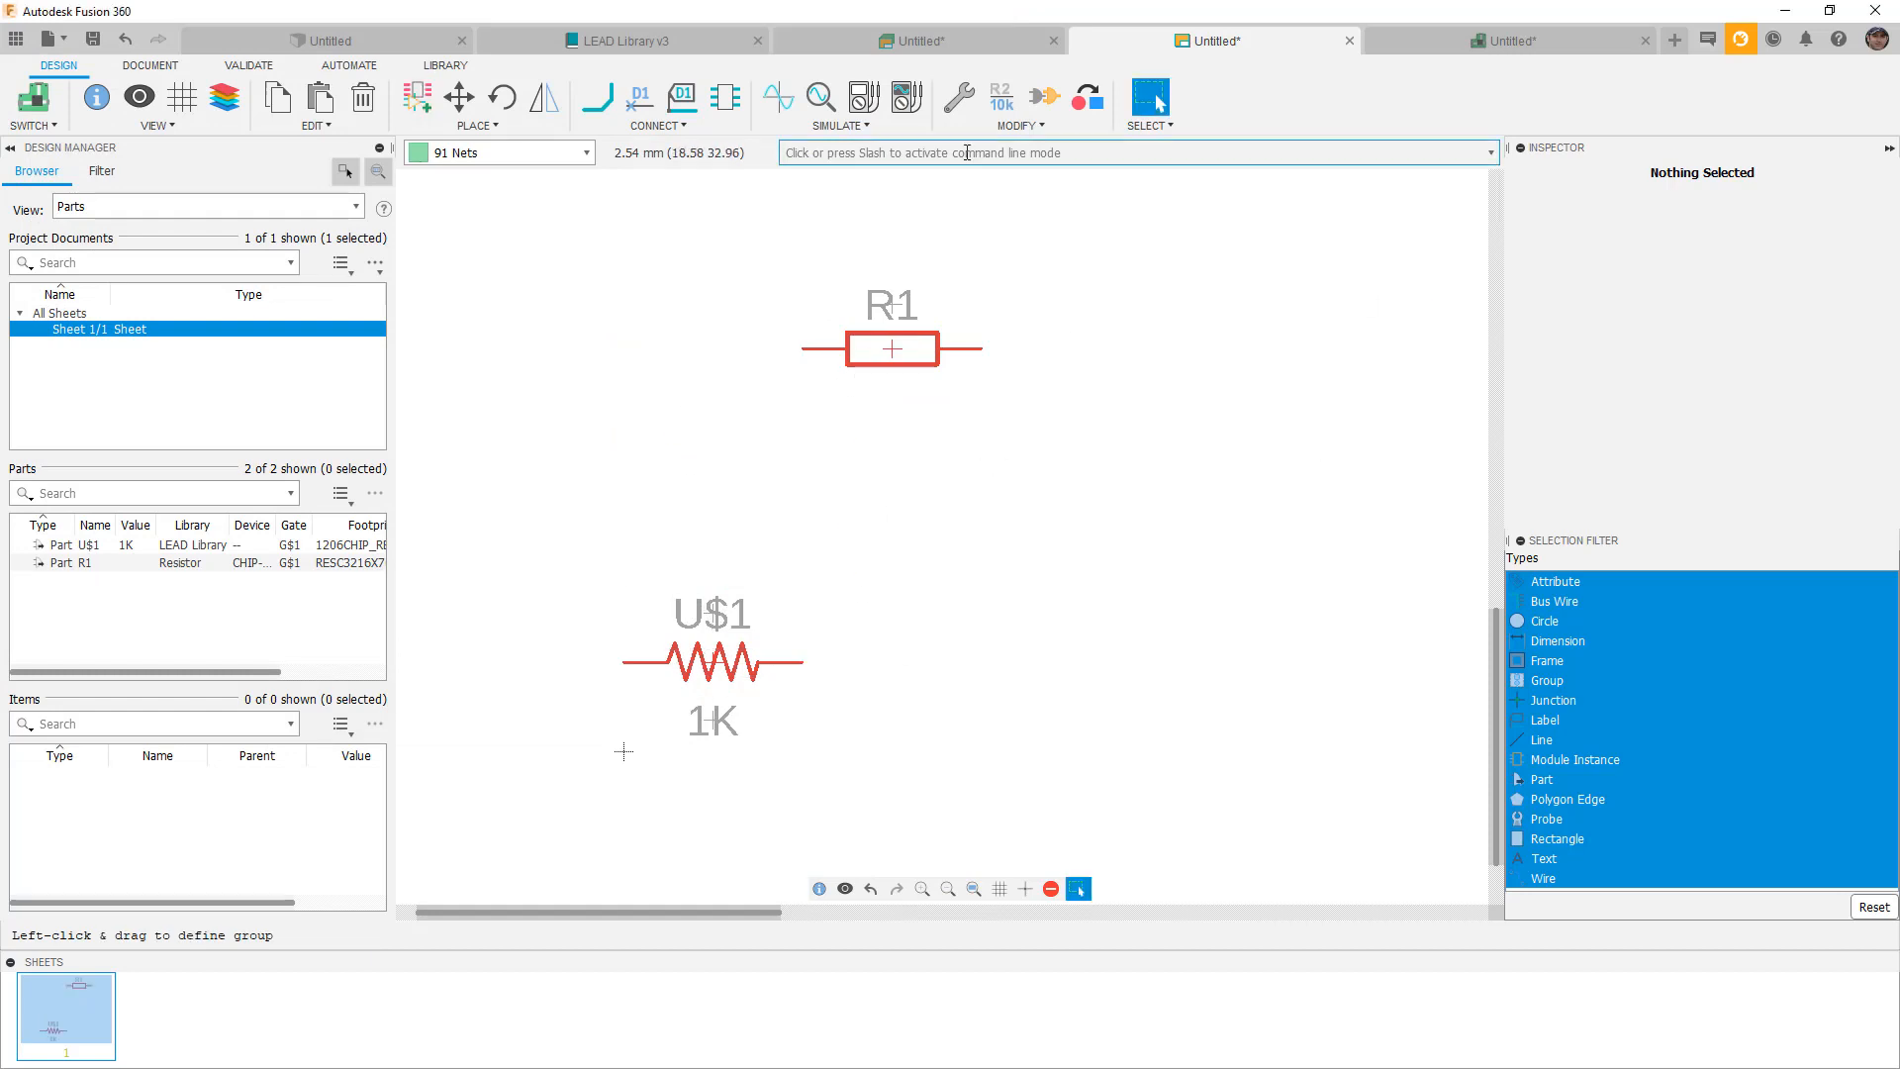
# Set R1's value to 1K and recheck it.
pyautogui.click(1003, 103)
pyautogui.click(895, 342)
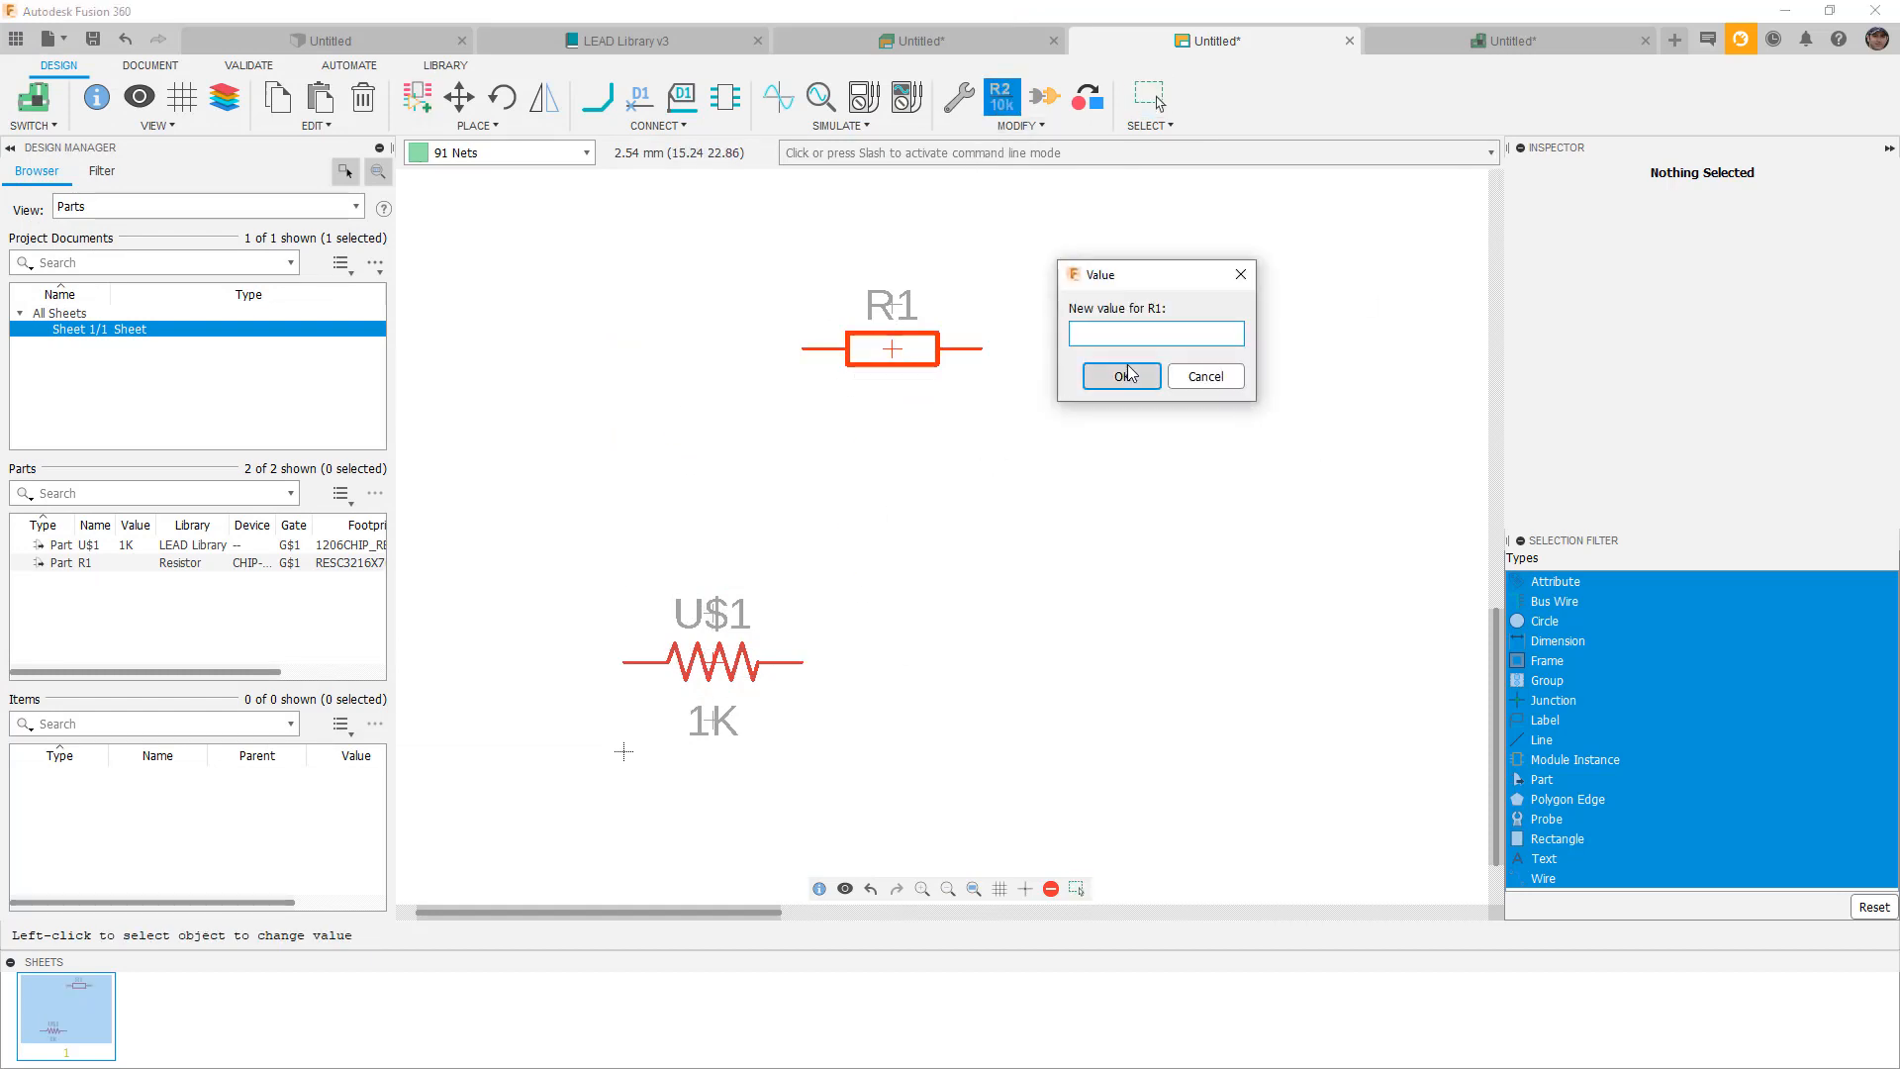
pyautogui.write('1')
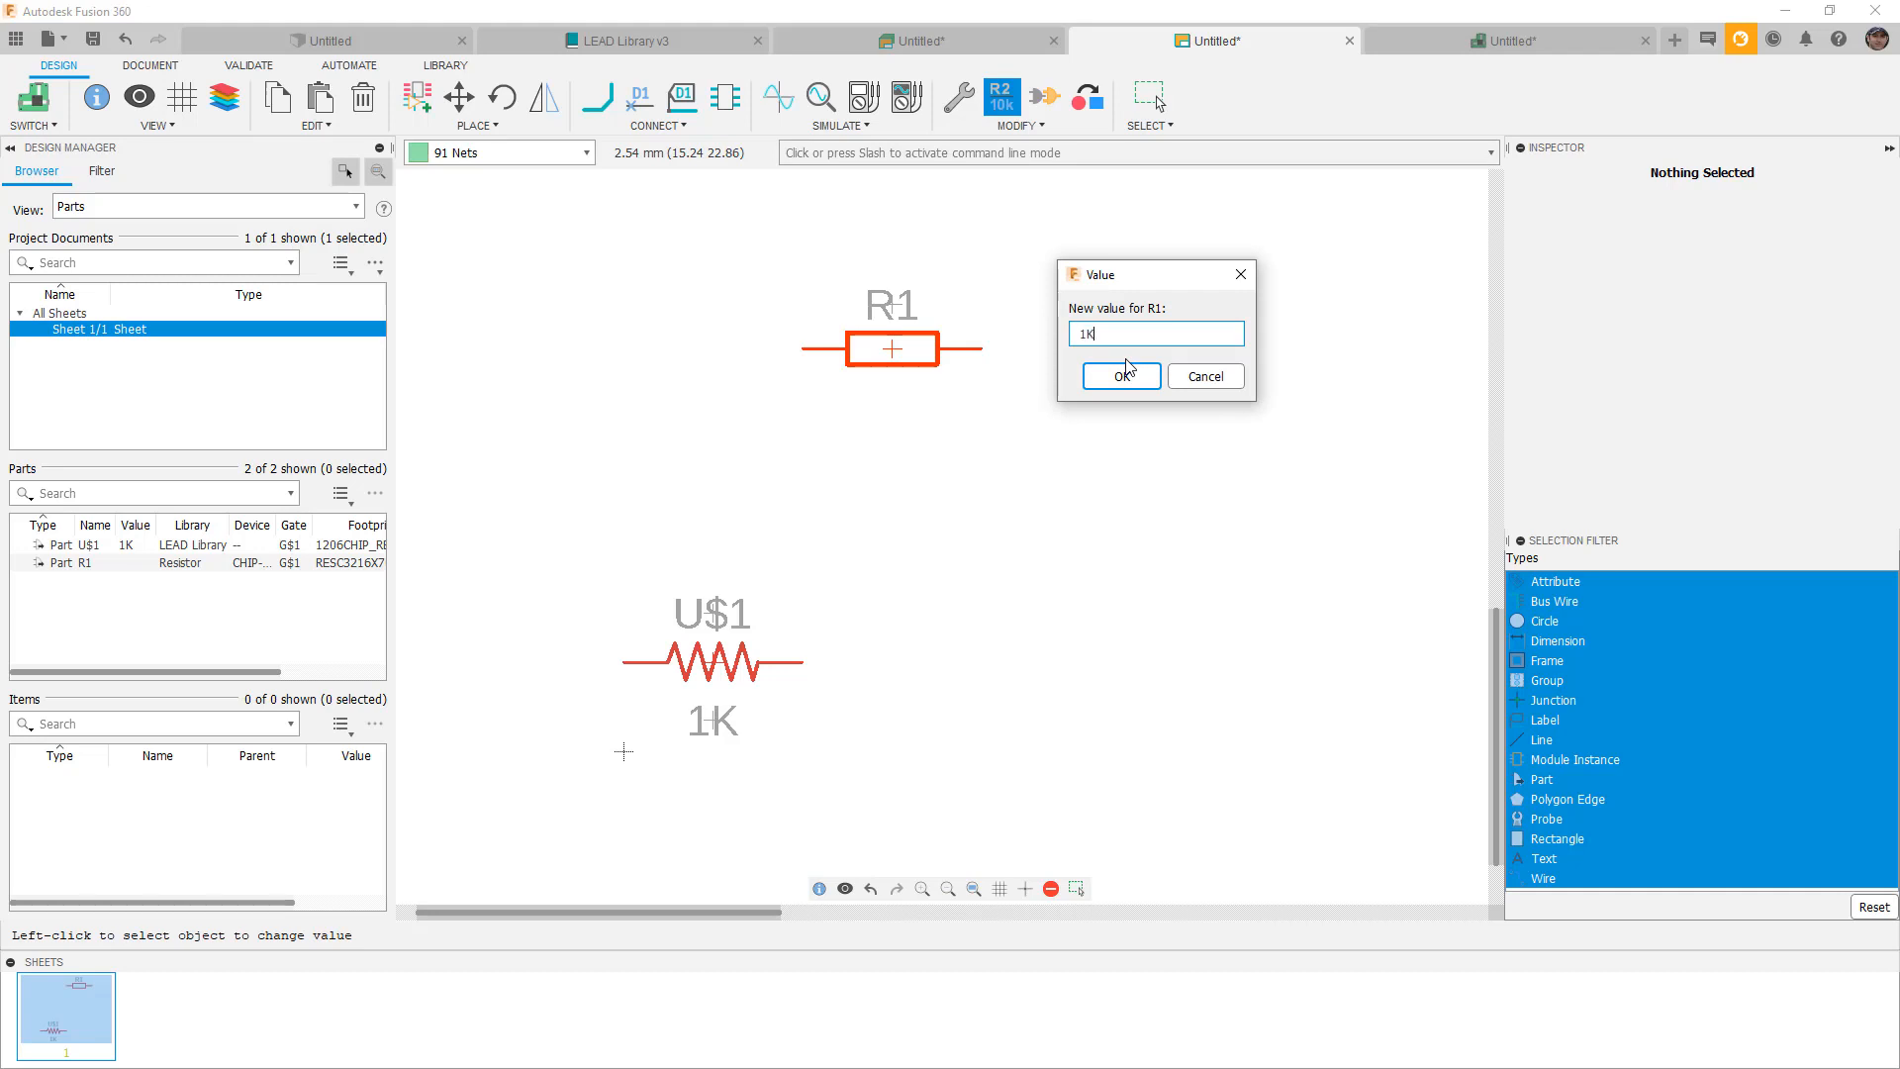
pyautogui.write('K')
pyautogui.click(1126, 374)
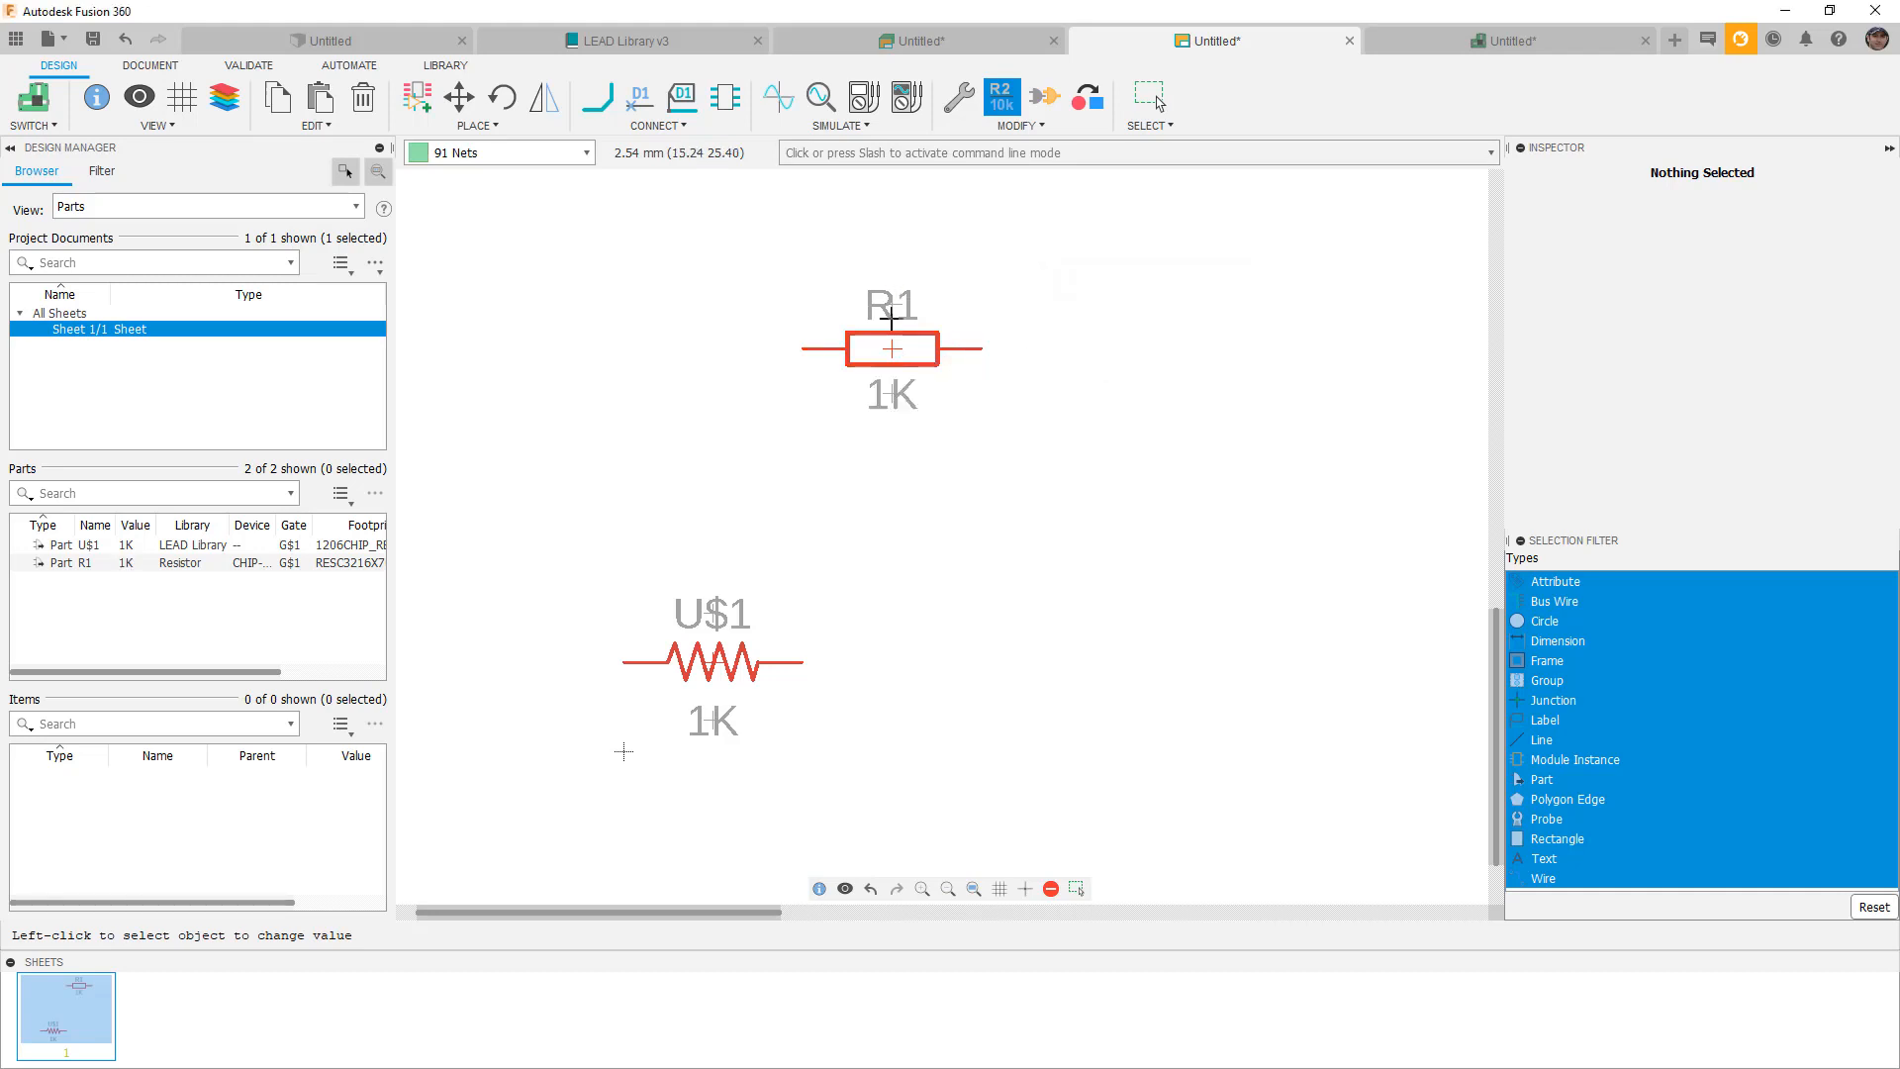
pyautogui.click(894, 347)
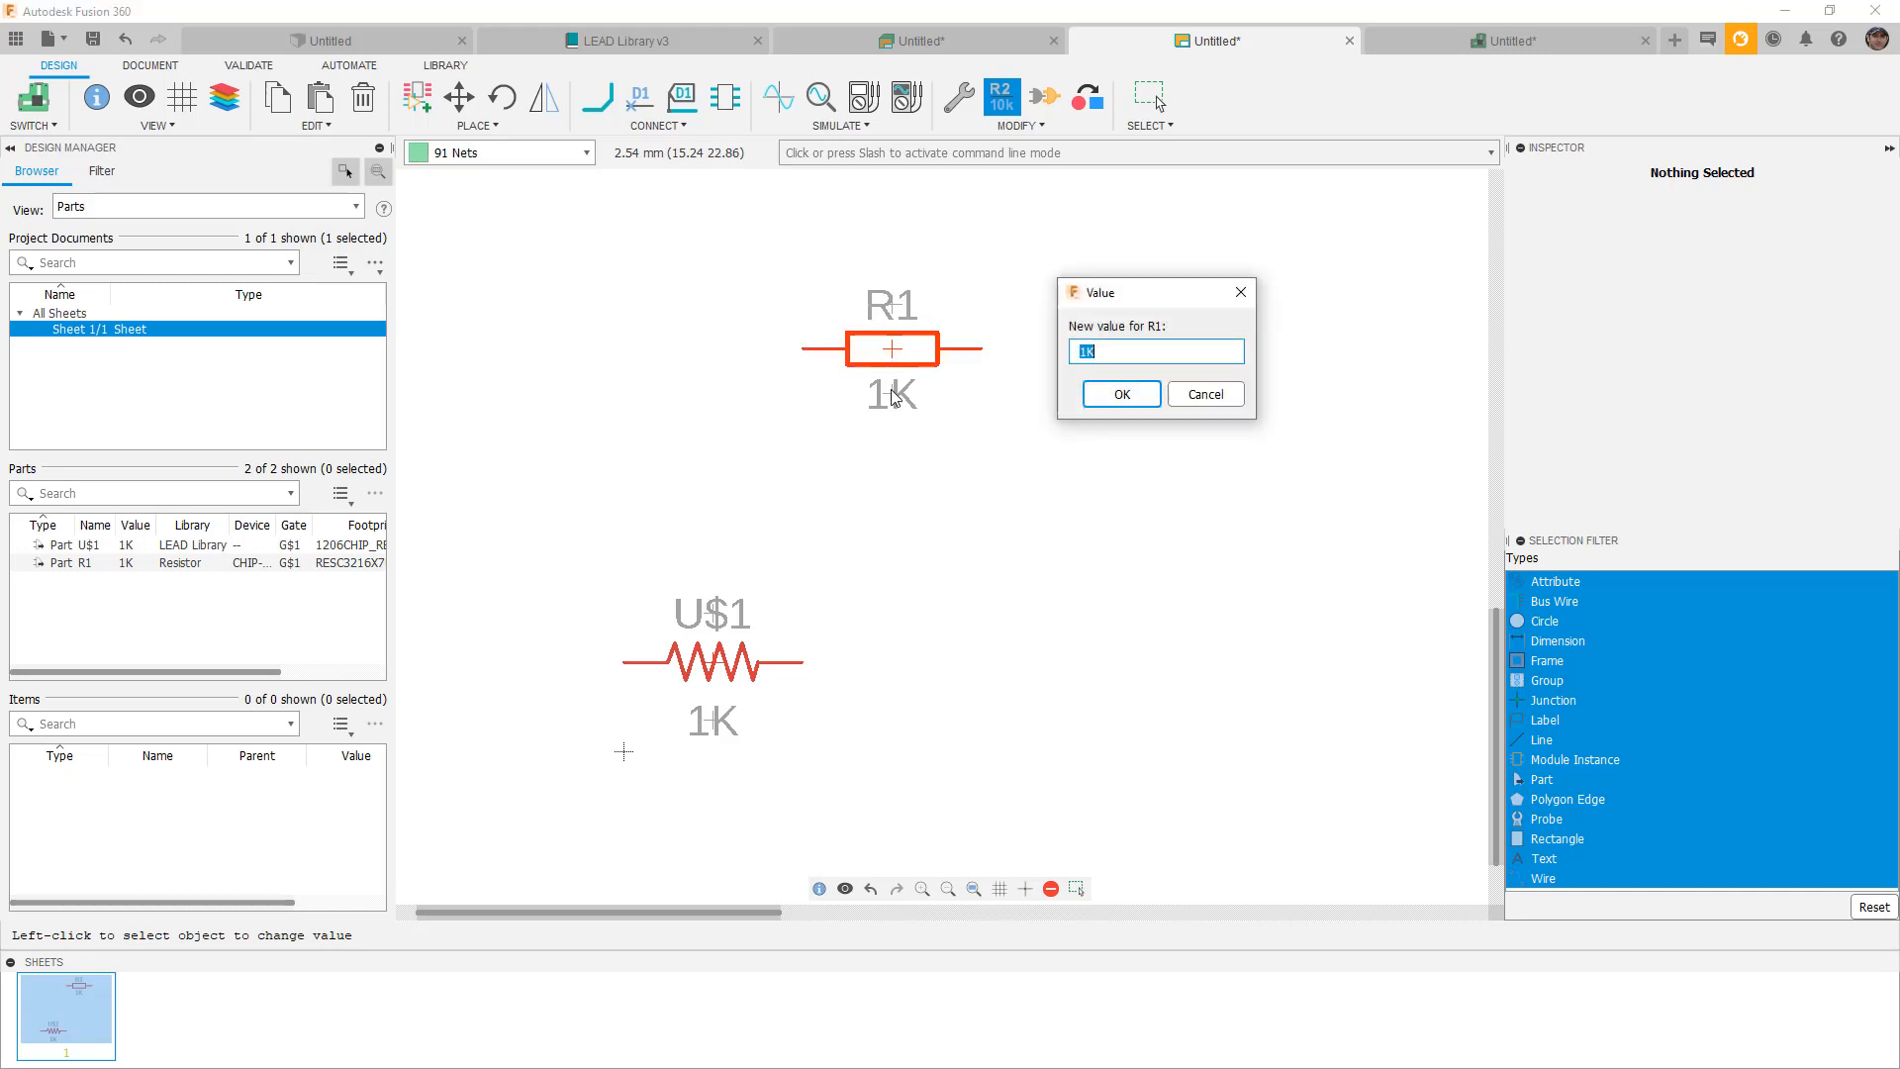
pyautogui.click(1122, 394)
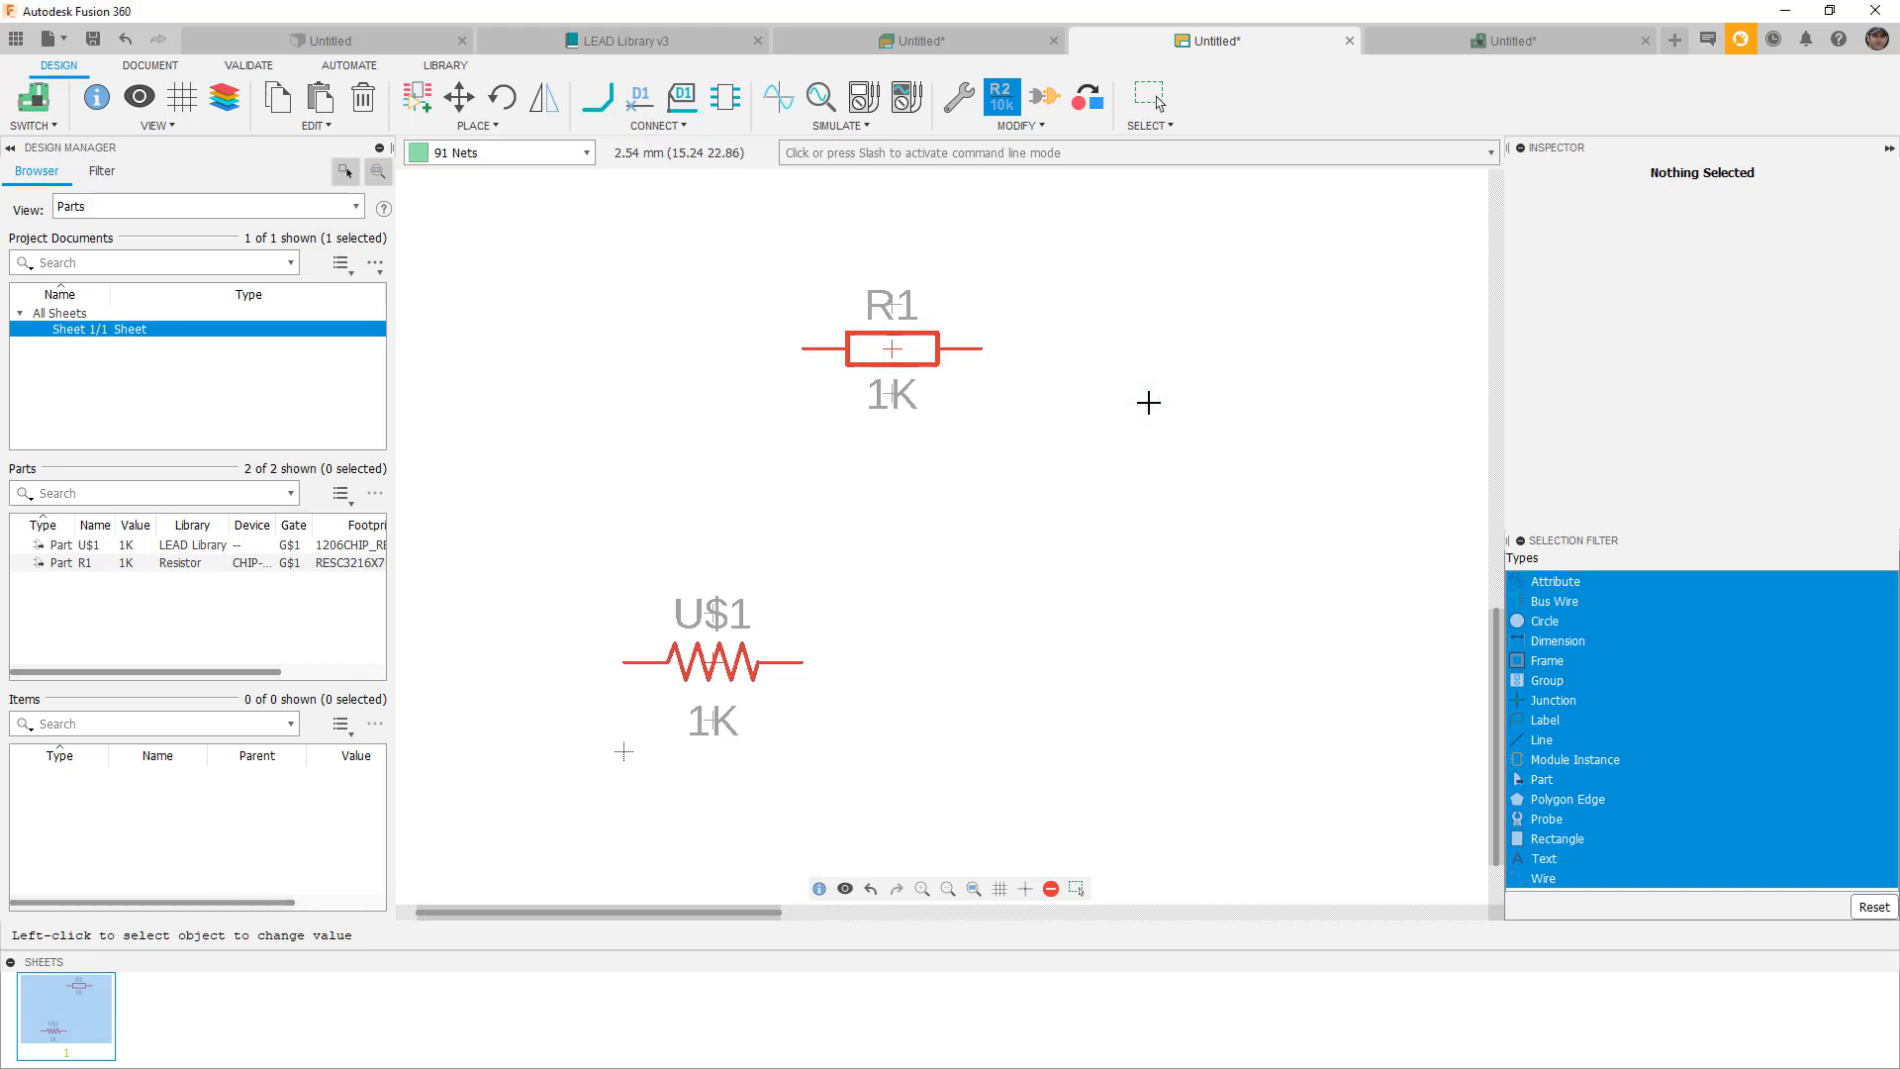
# Close the Untitled design overview, schematic and board tabs, discarding changes, so LEAD Library v3 shows.
pyautogui.press('Escape')
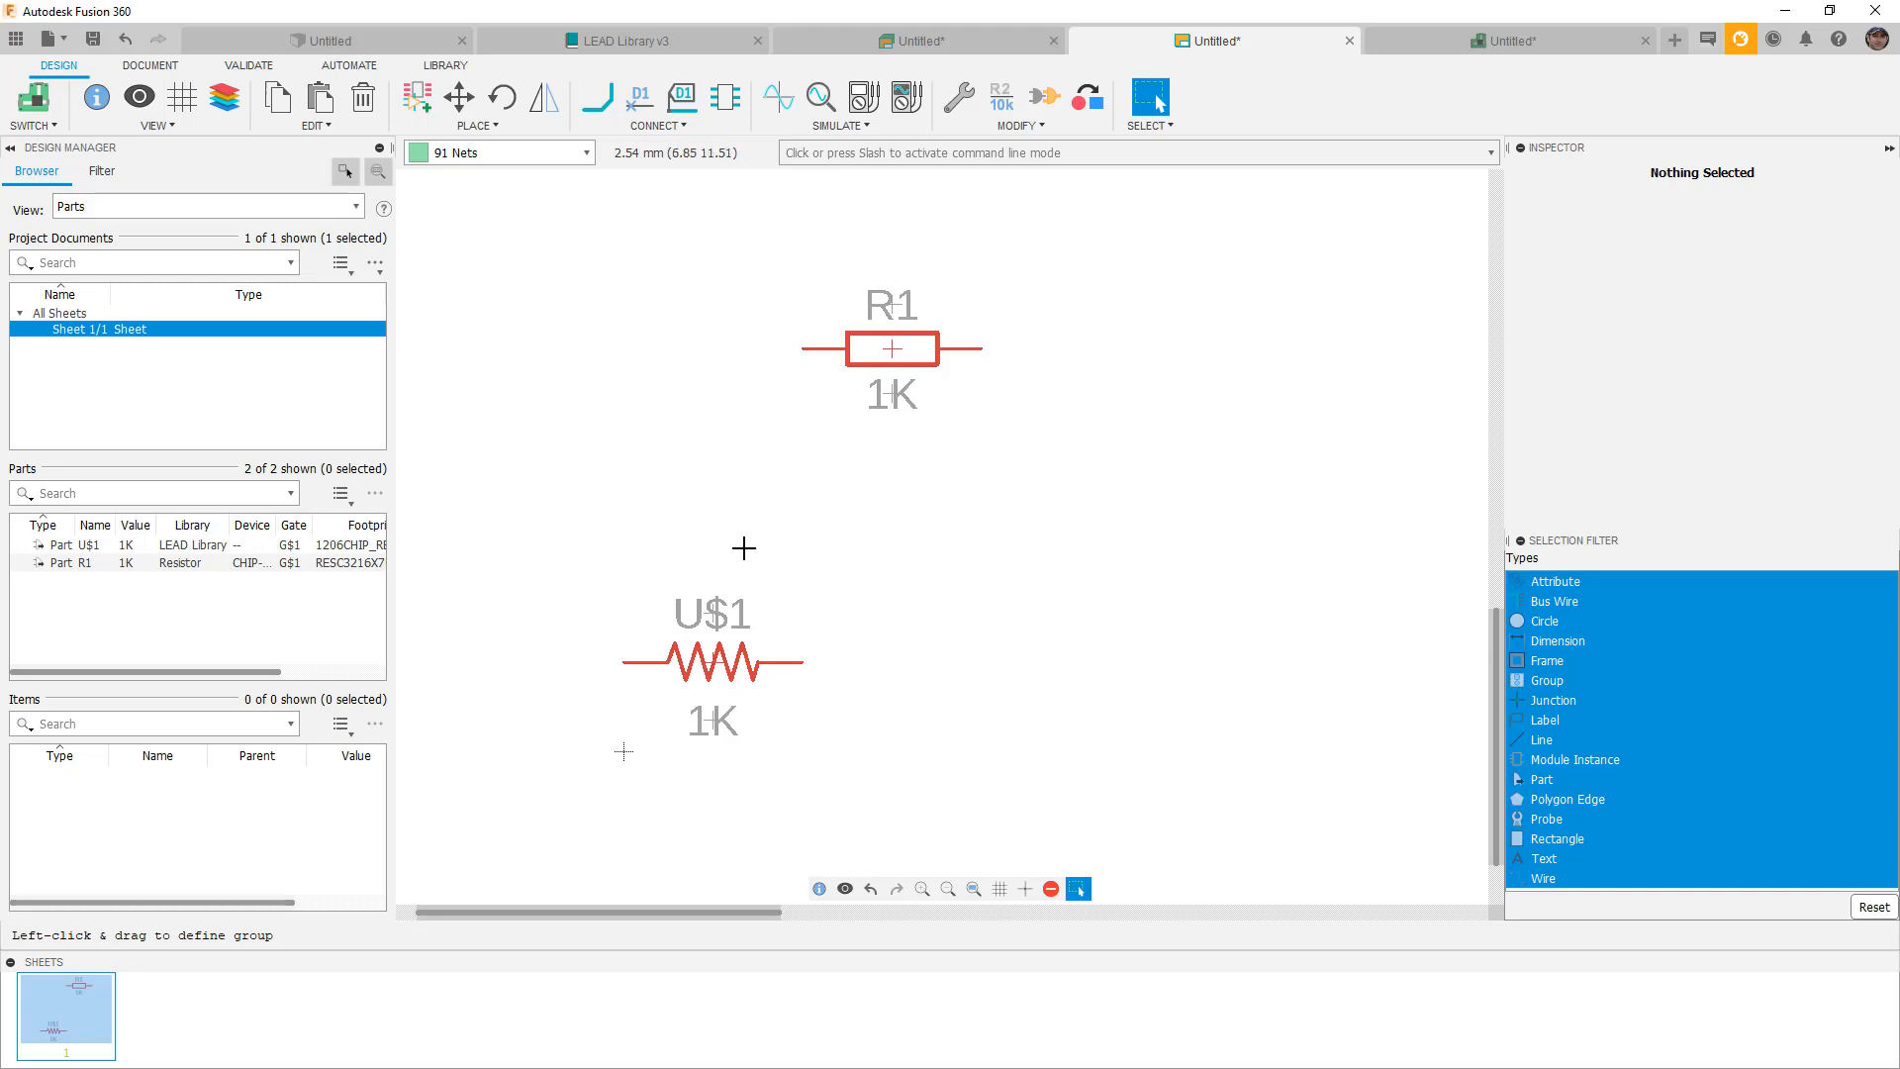
pyautogui.scroll(-1, 742, 547)
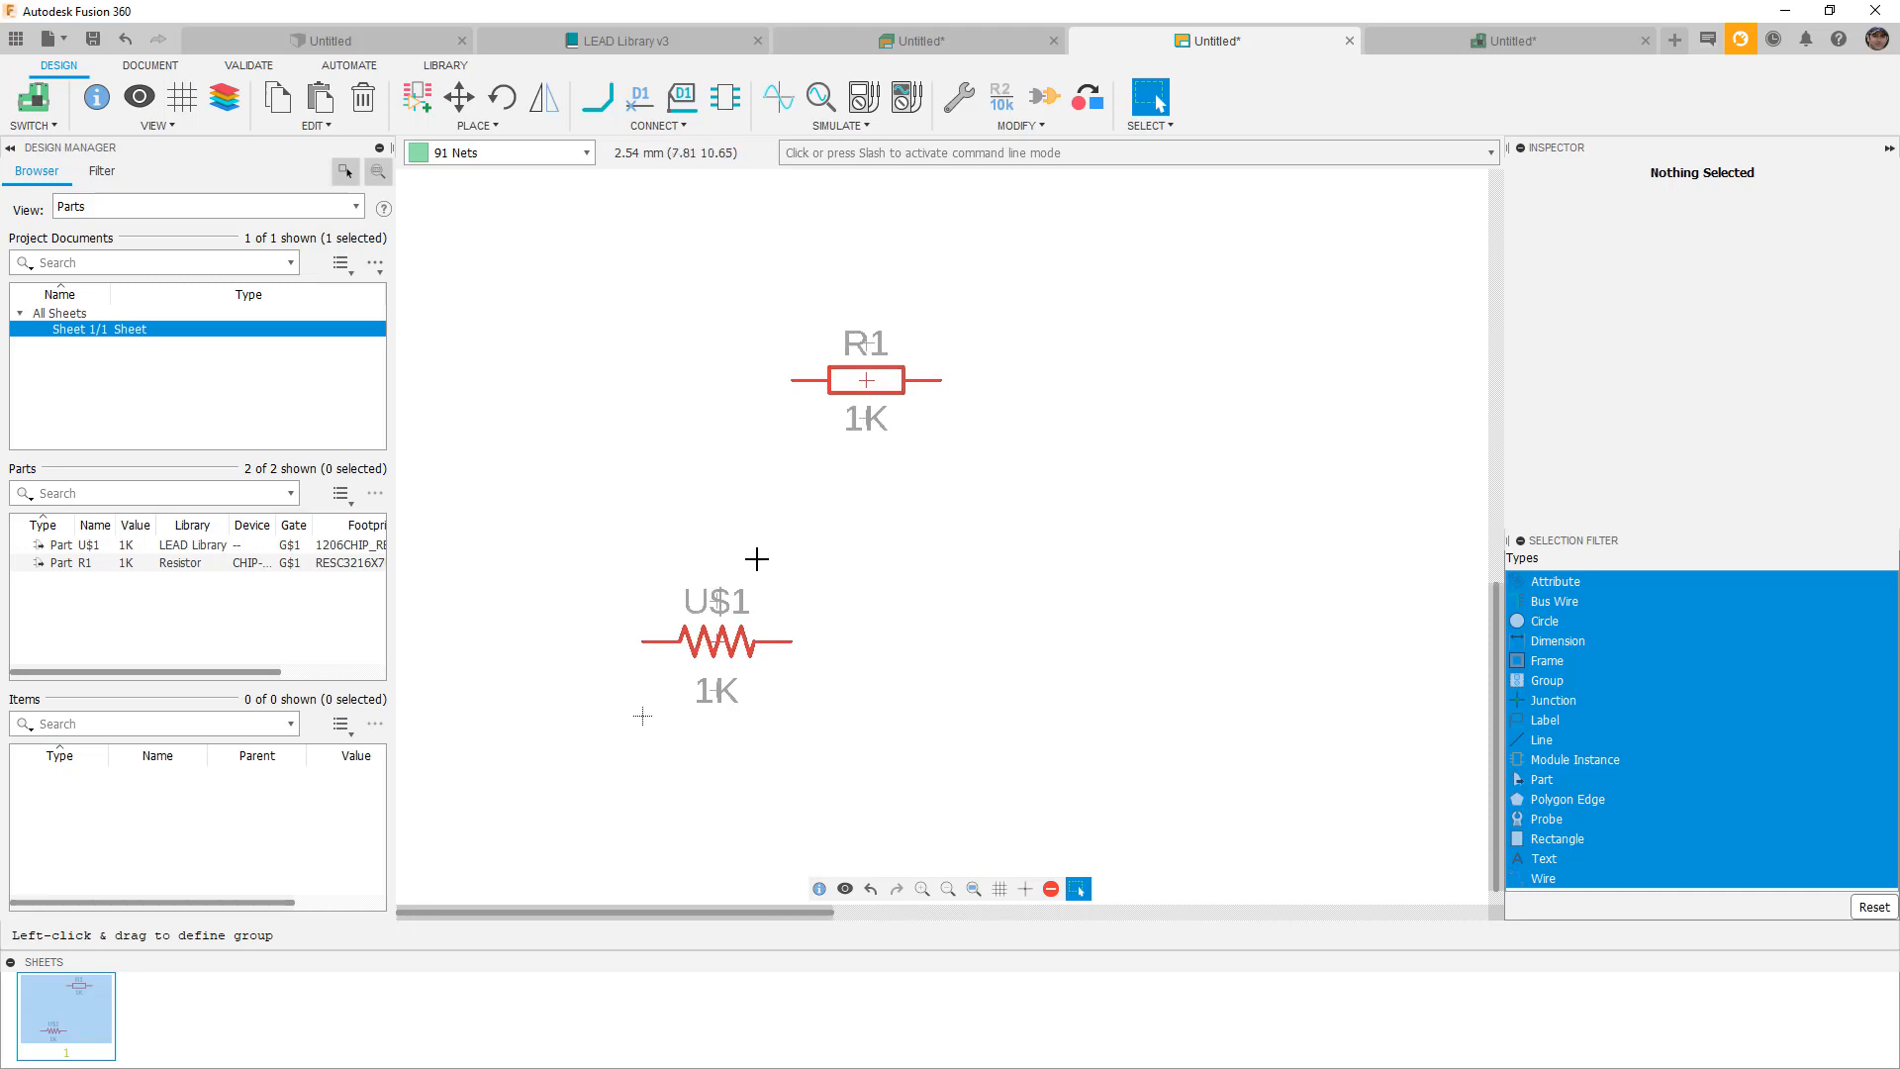
pyautogui.click(1025, 50)
pyautogui.click(1027, 41)
pyautogui.click(948, 572)
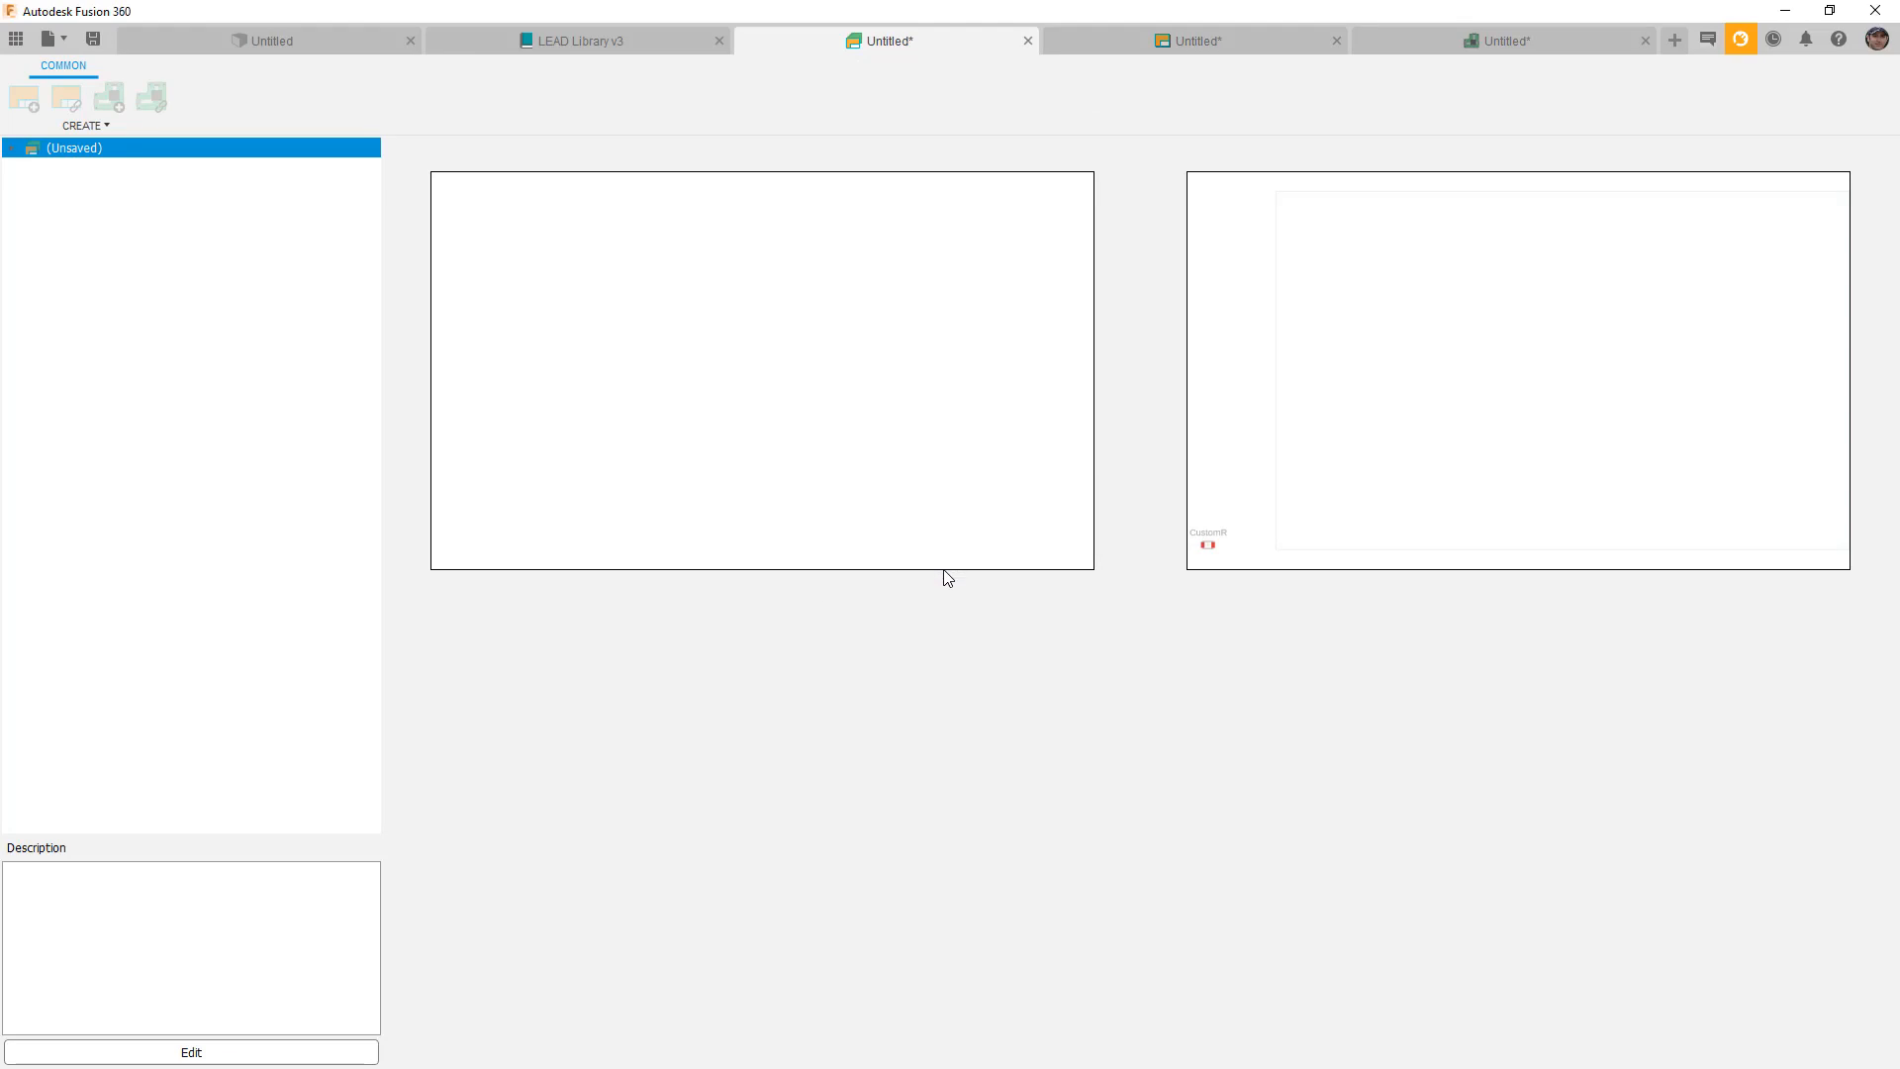
pyautogui.click(948, 574)
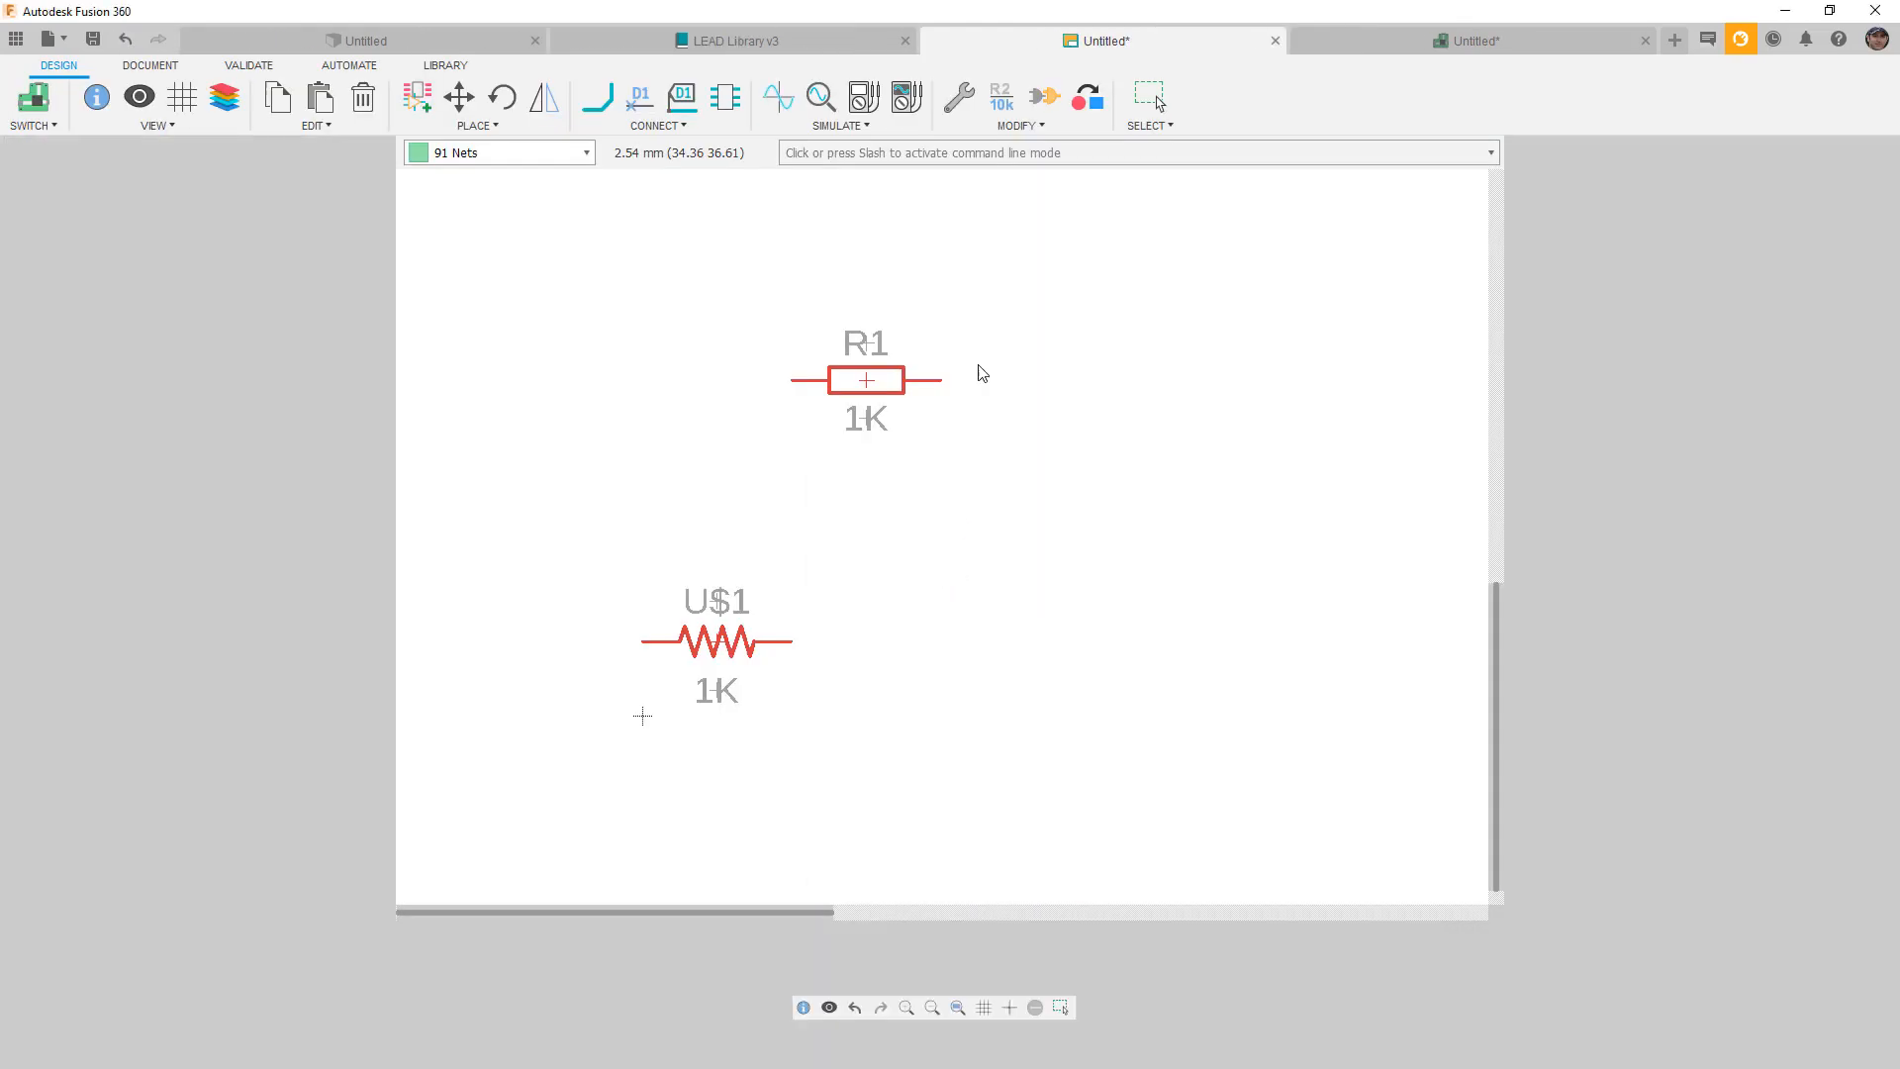
pyautogui.click(970, 572)
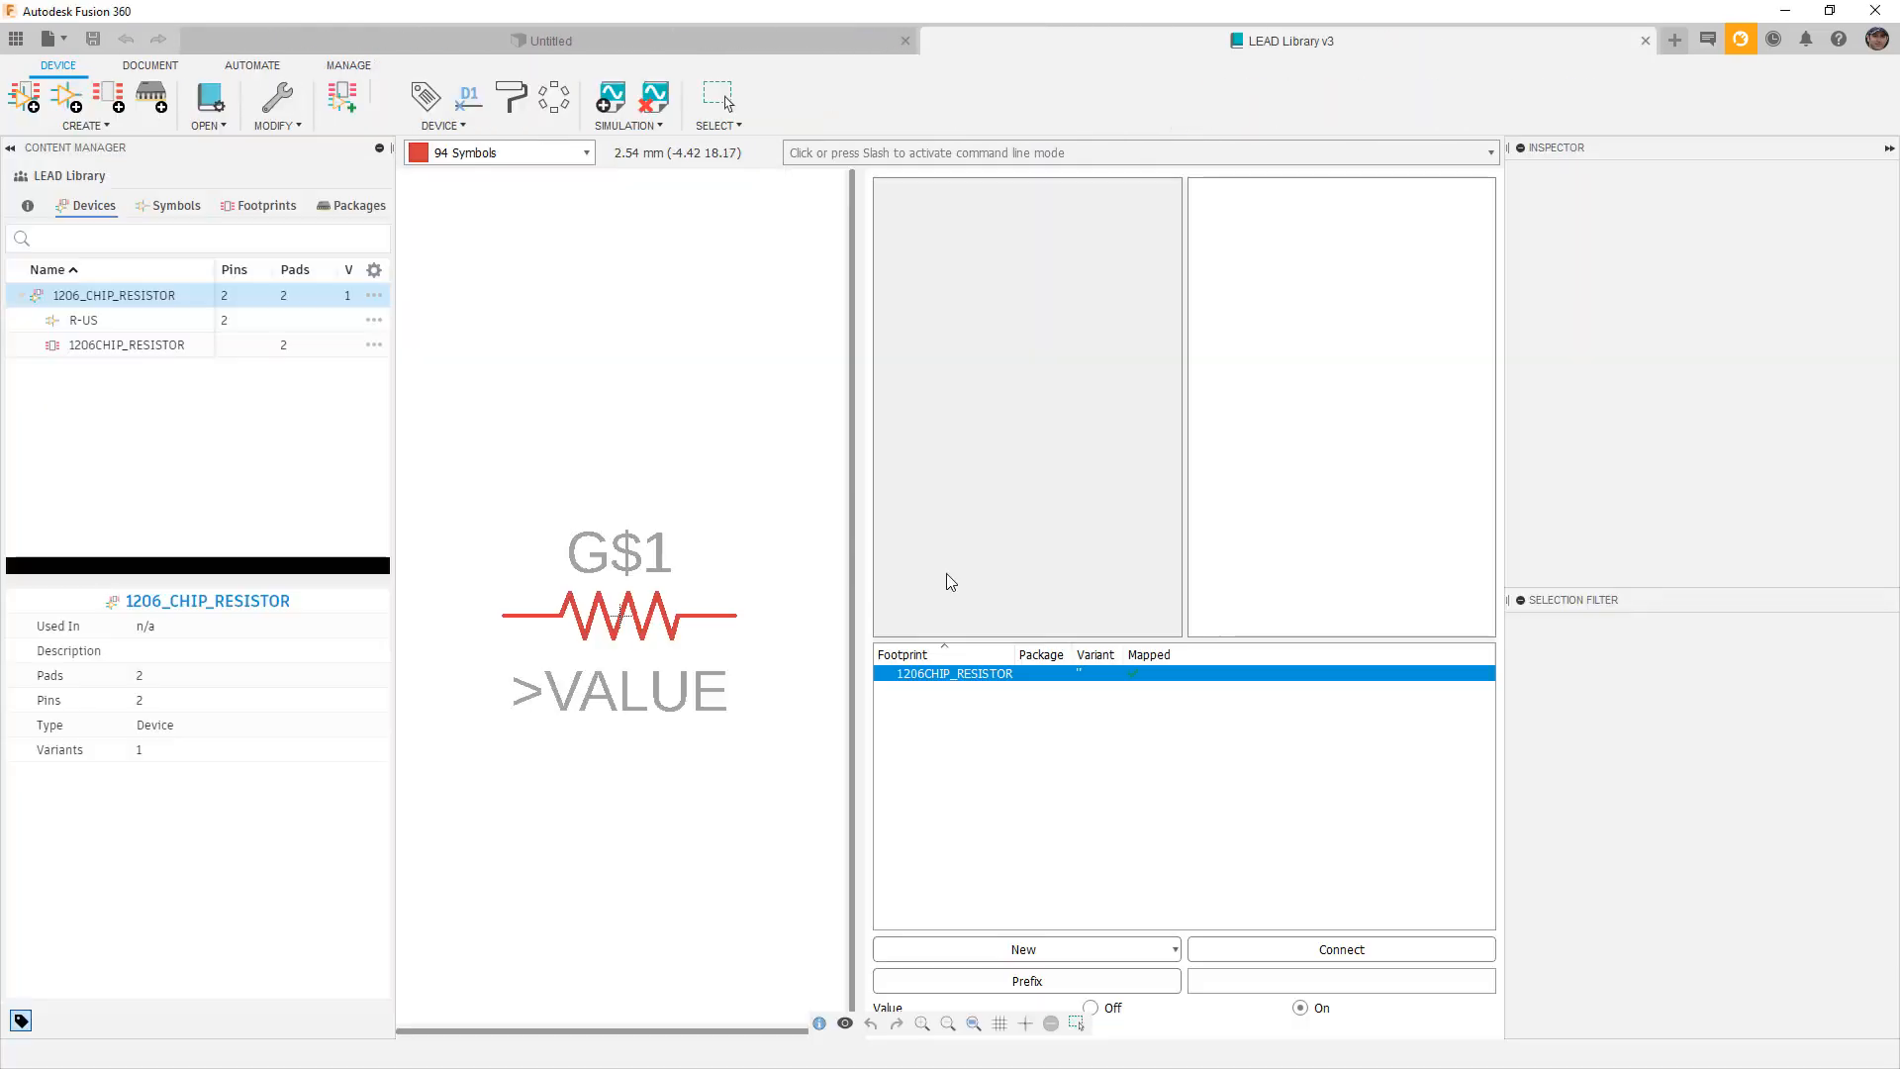